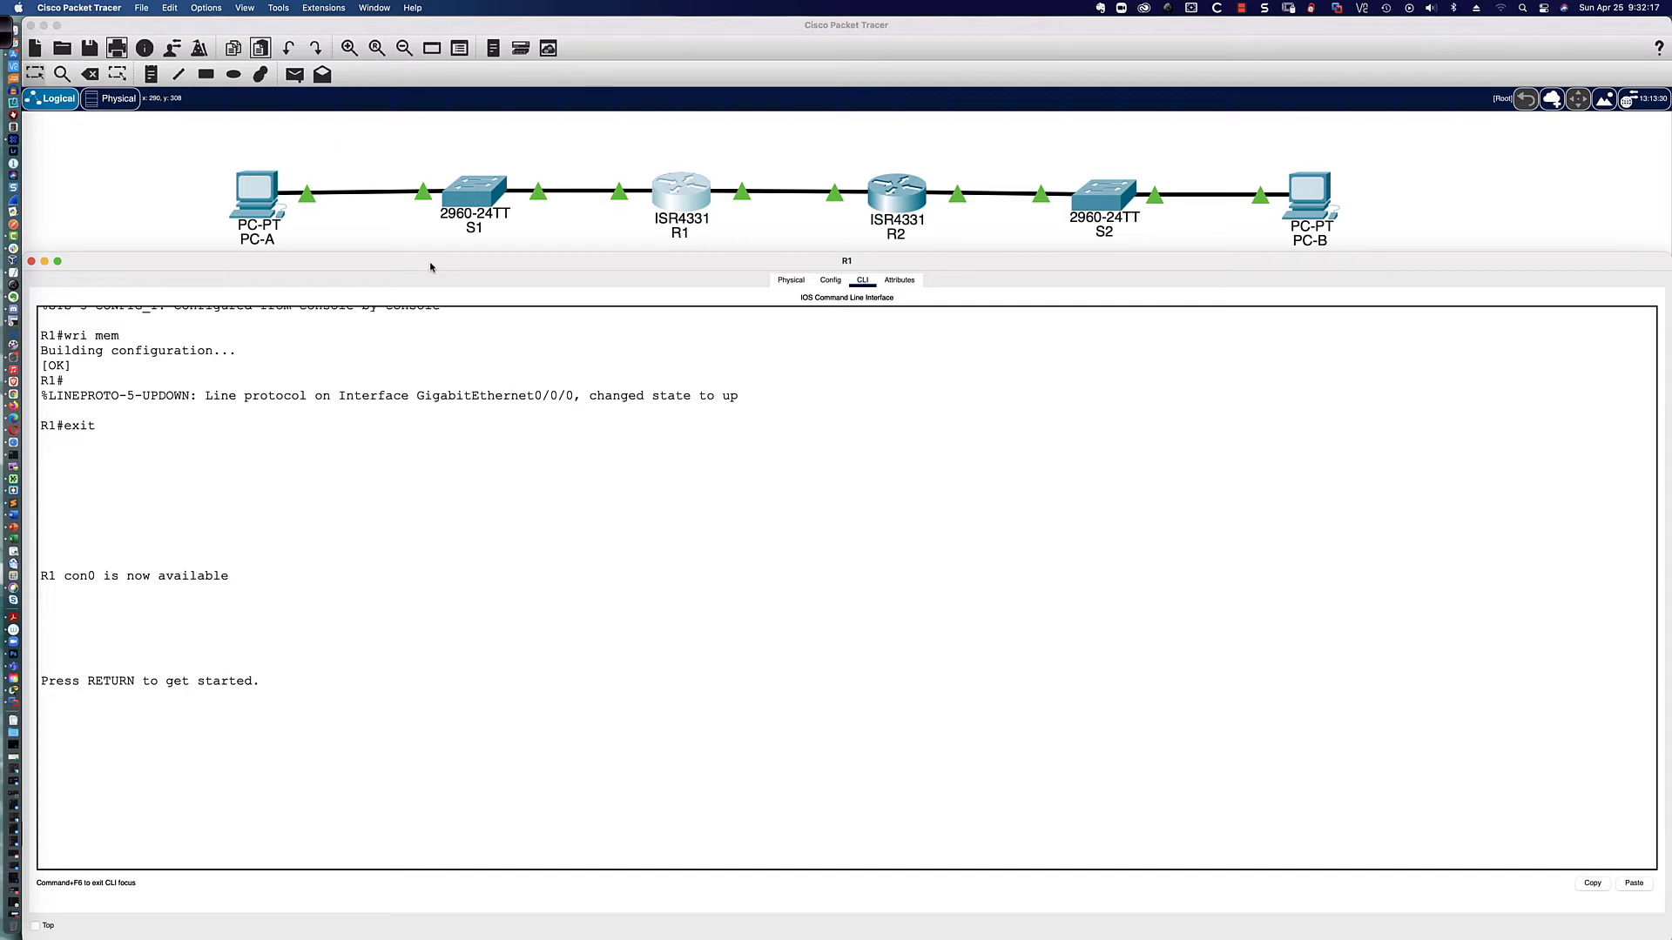
- Wake the R1 console and enter global configuration mode
key(Return)
key(Return)
key(Return)
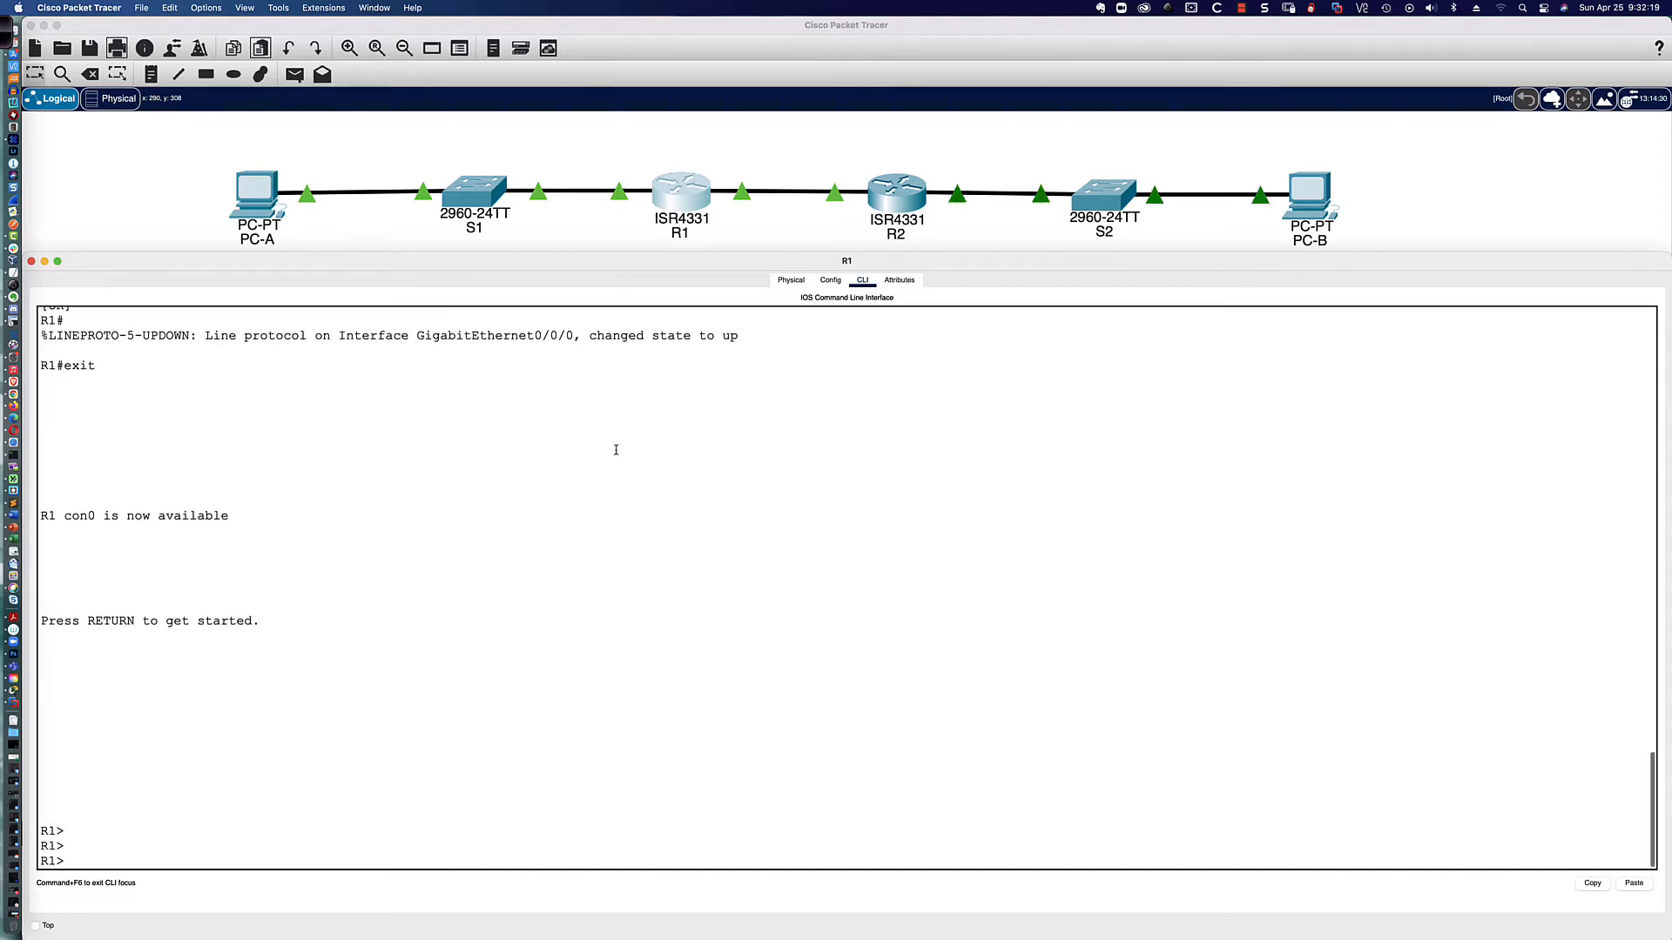
text(en)
key(Tab)
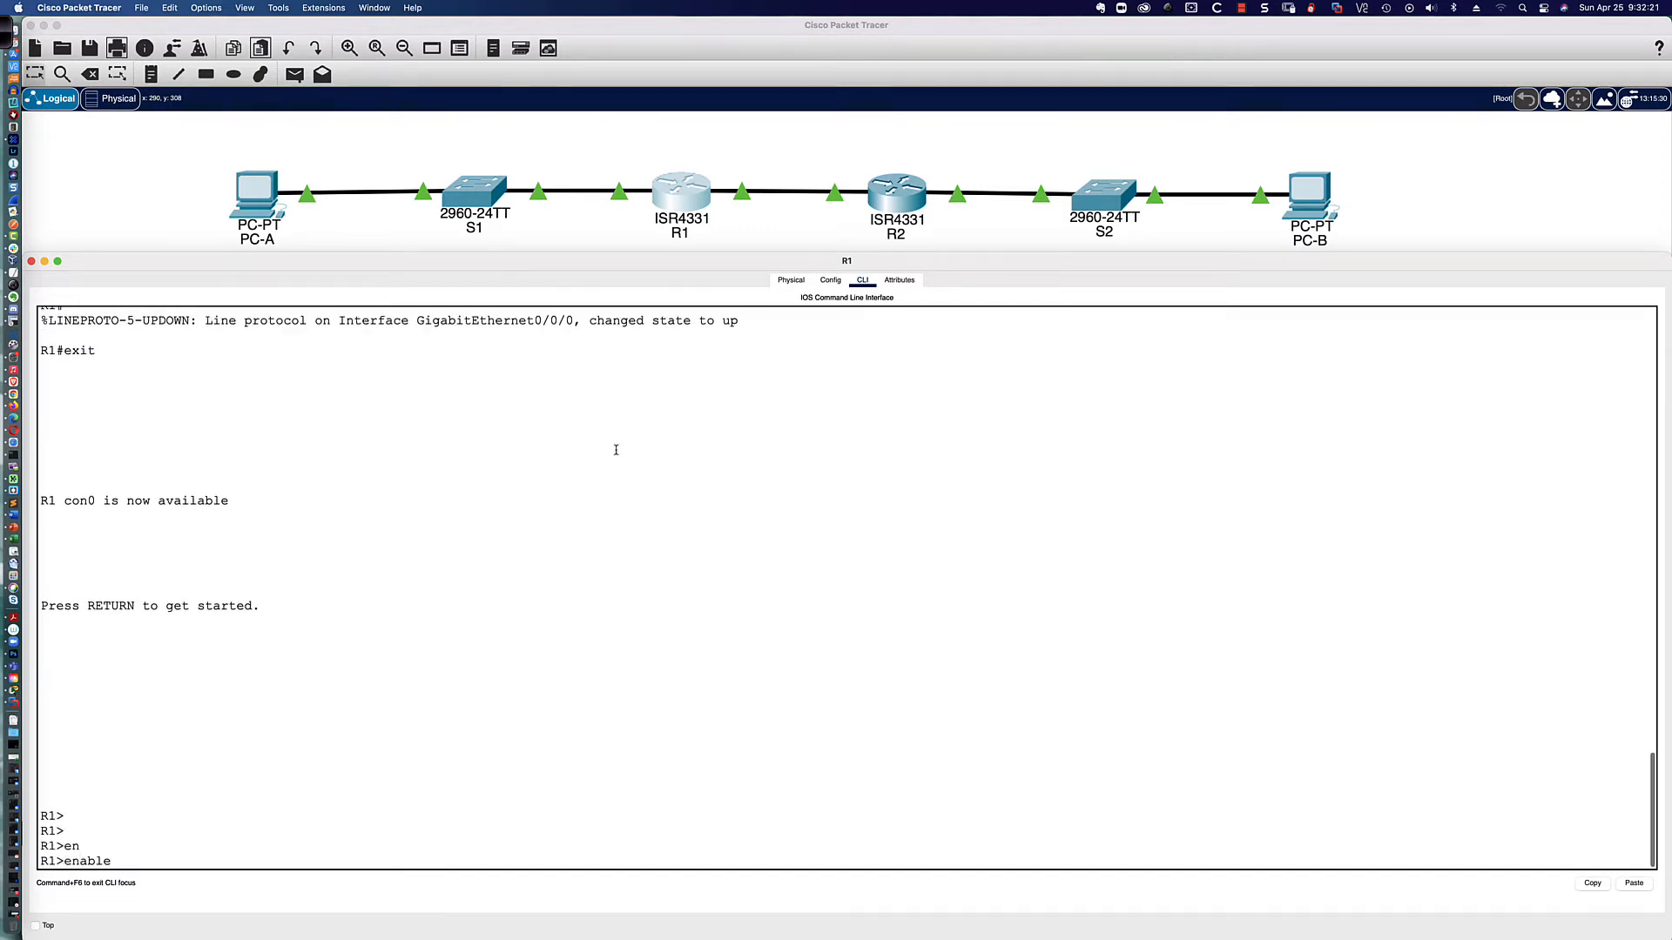
key(Return)
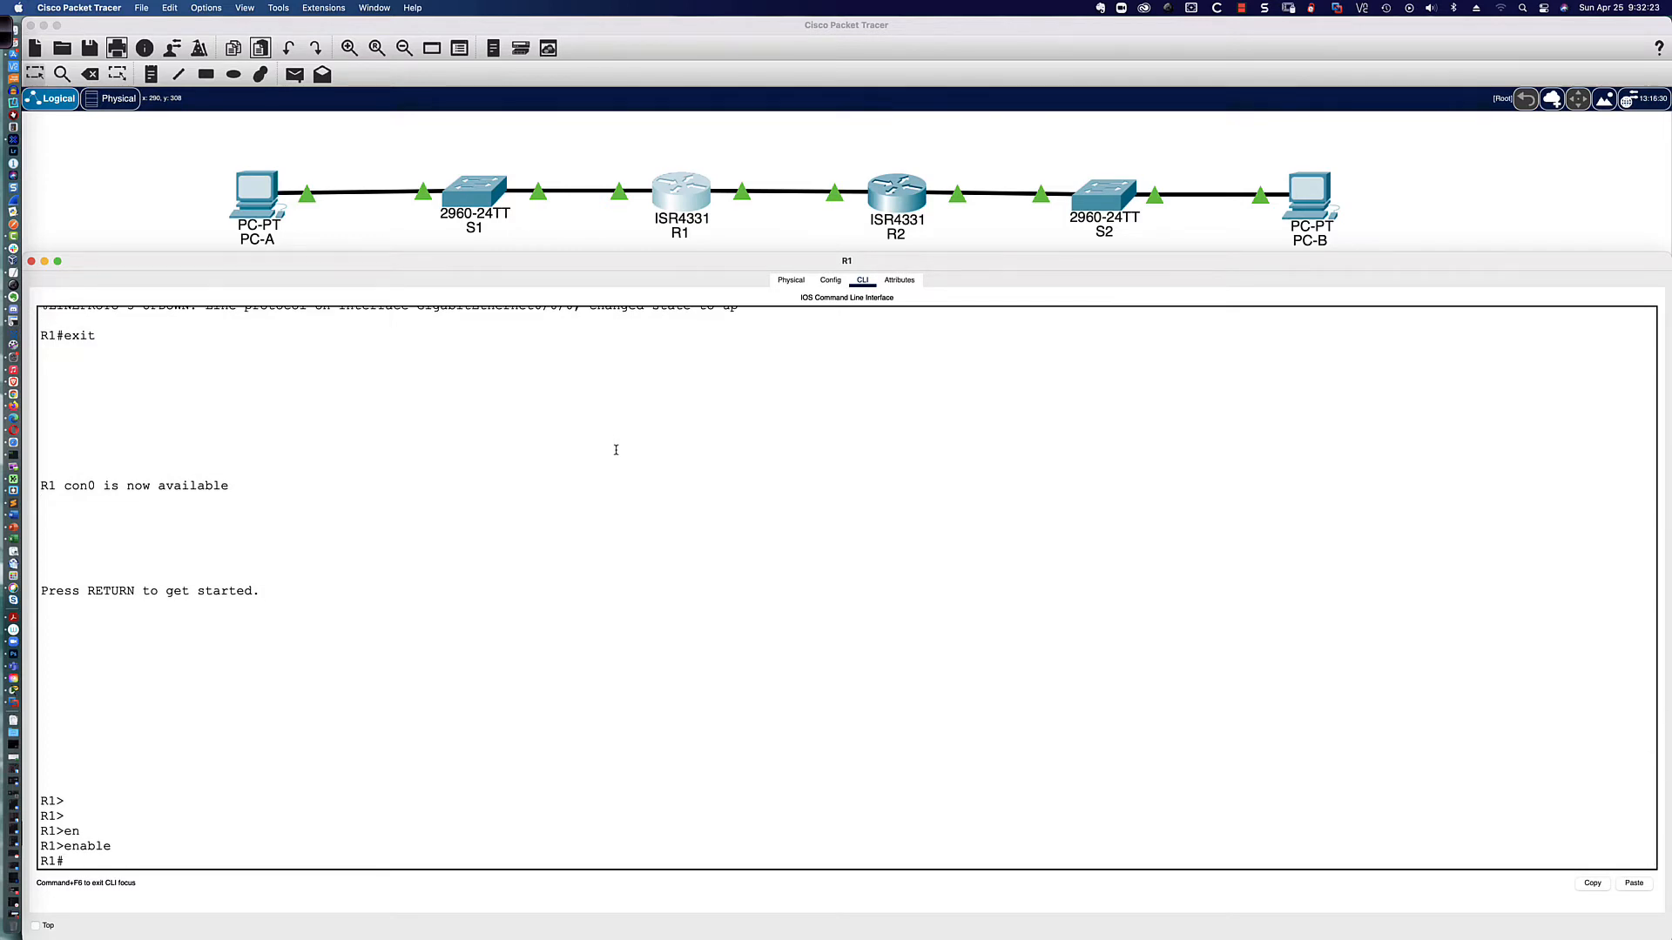
text(conf t)
key(Return)
- Add an IPv6 default route (::/0) on R1 with next hop 2001:db8:acad:2::2
text(ipv)
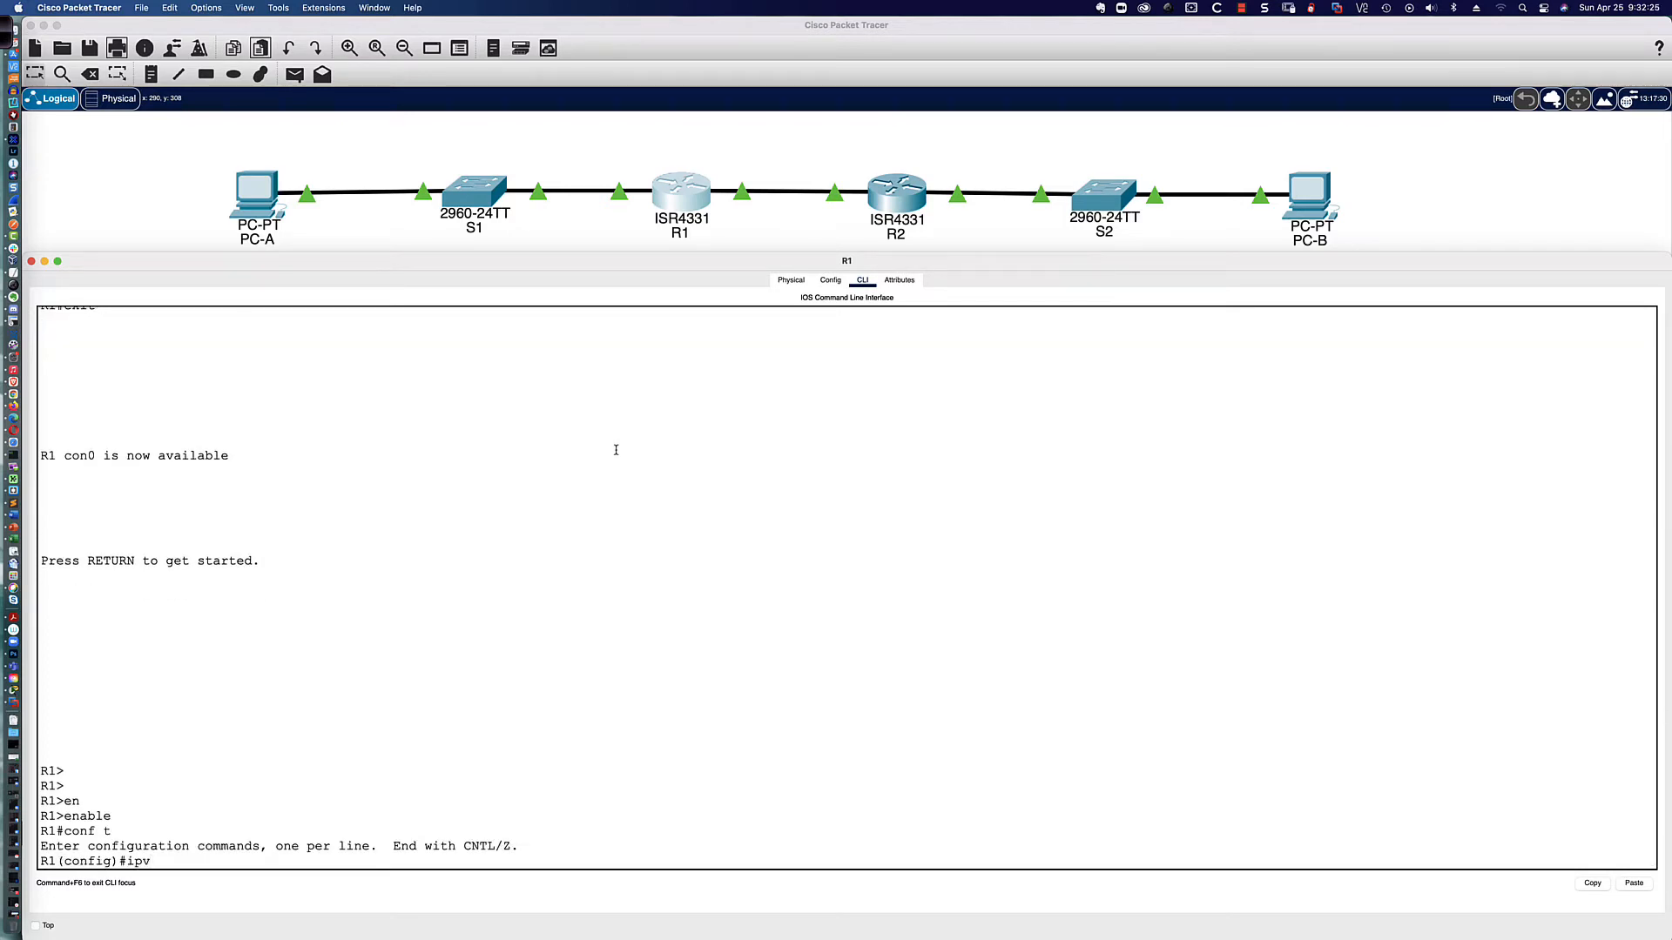
text(6 route ::/0)
text(2001:db8:acad:2::2)
key(Return)
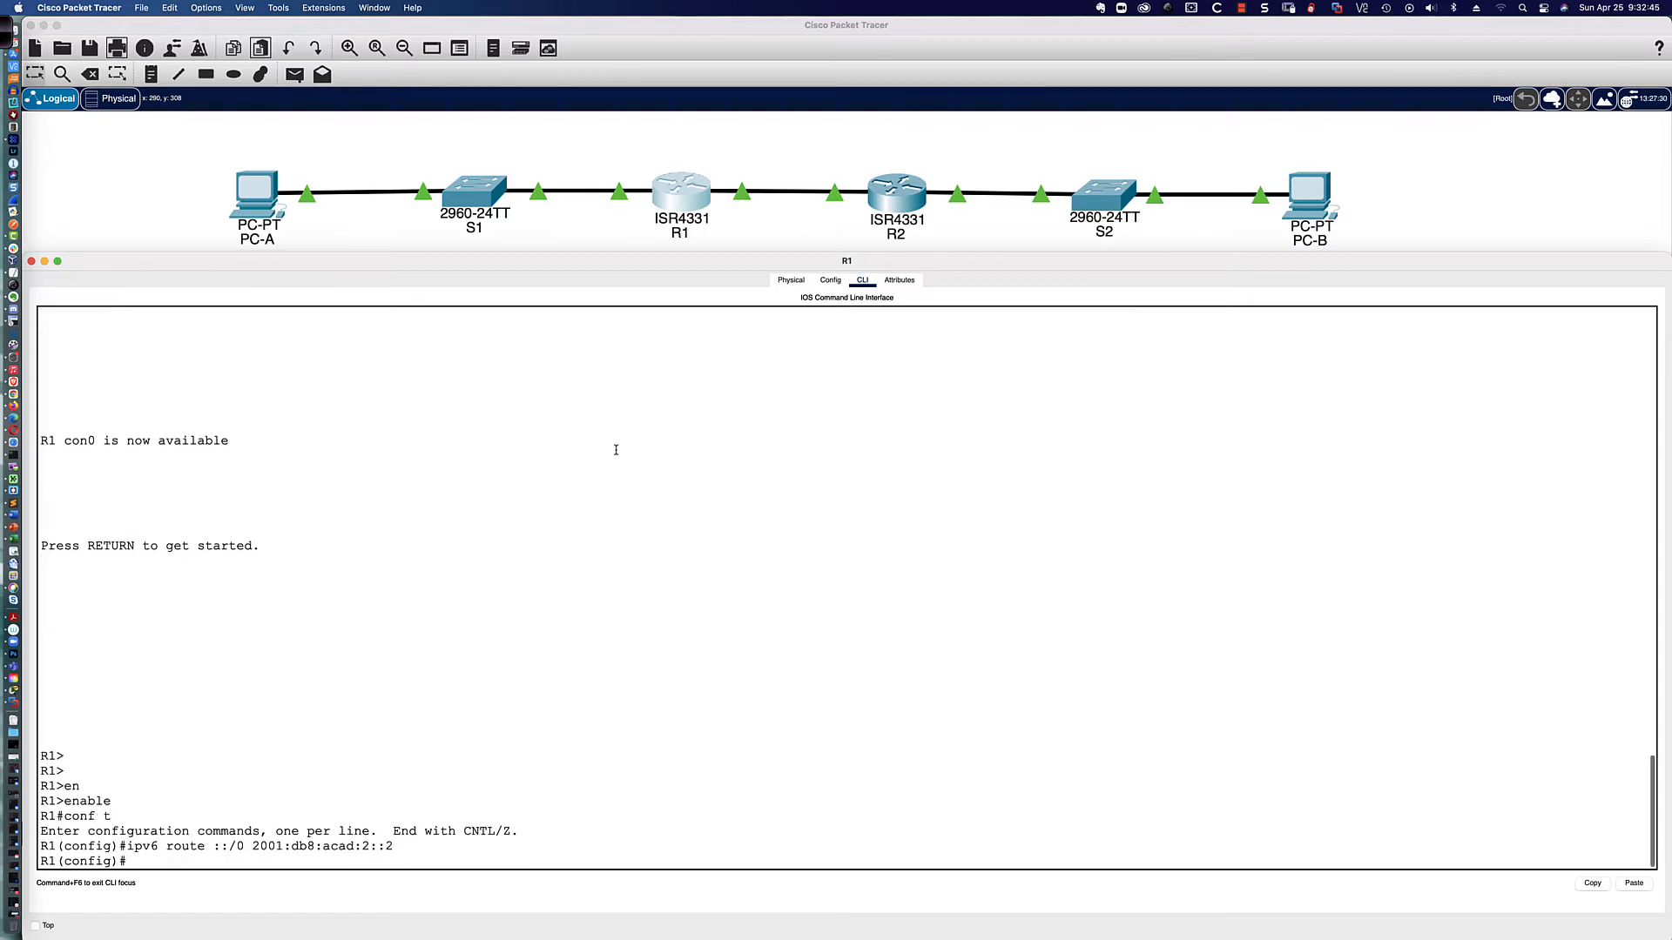
- Display R1's brief IPv6 interface summary, check the GigabitEthernet0/0/0 entry, and ping 2001:db8:acad:2::2 from configuration mode
text(do shi)
key(BackSpace)
text(ipv6 int bri)
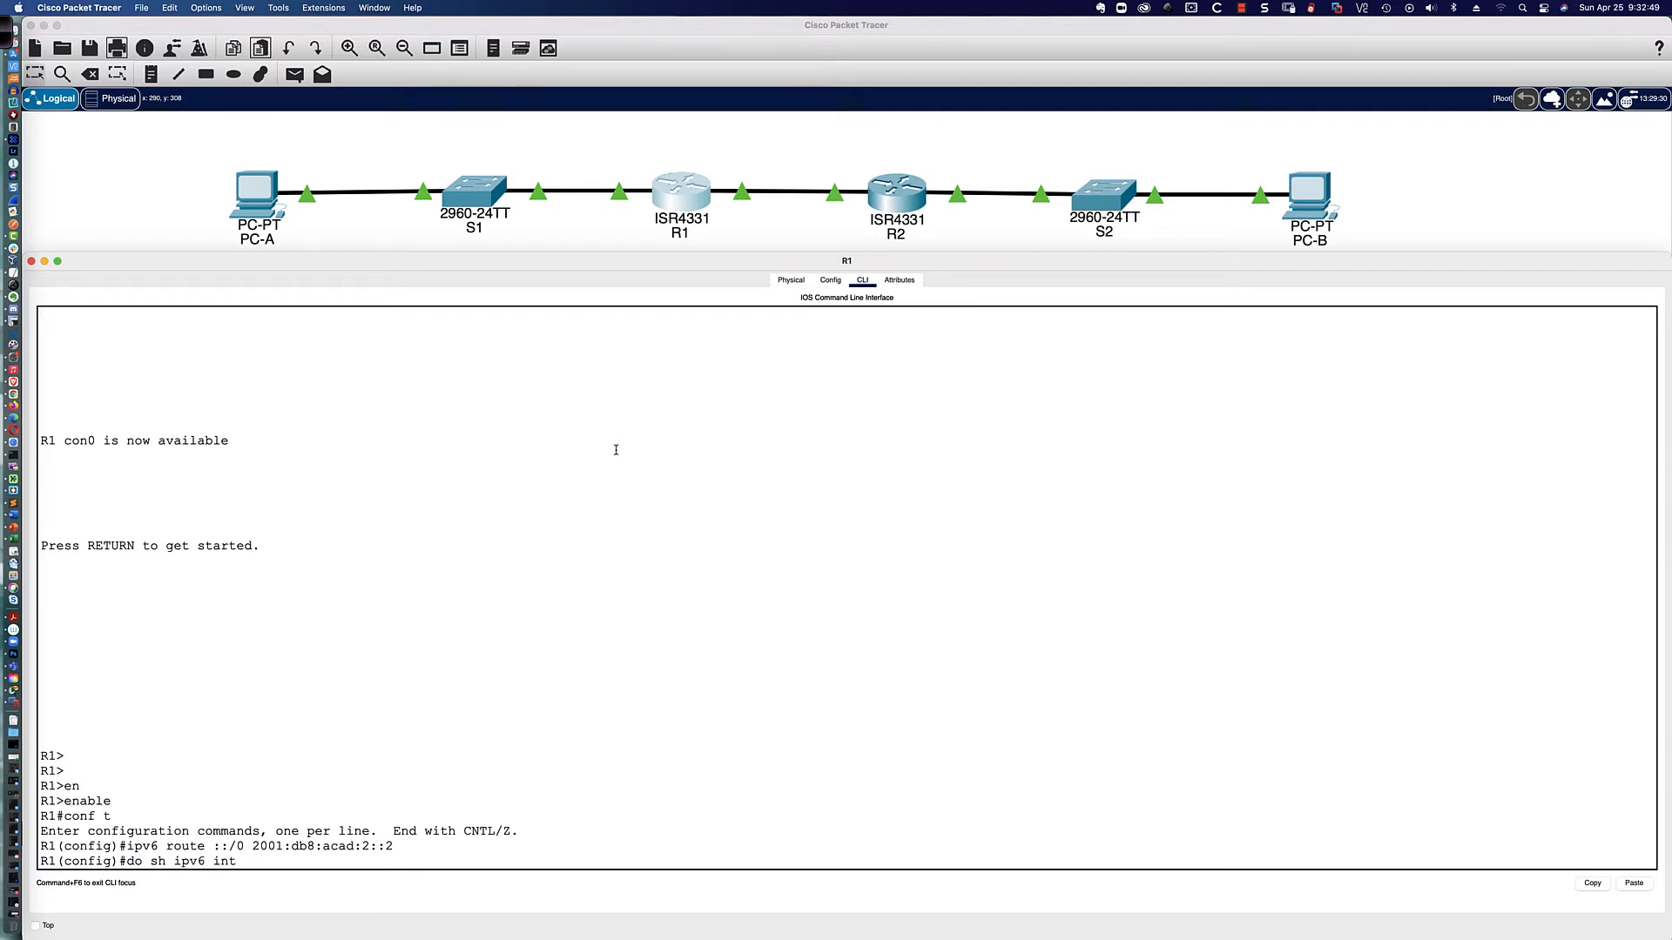
key(Return)
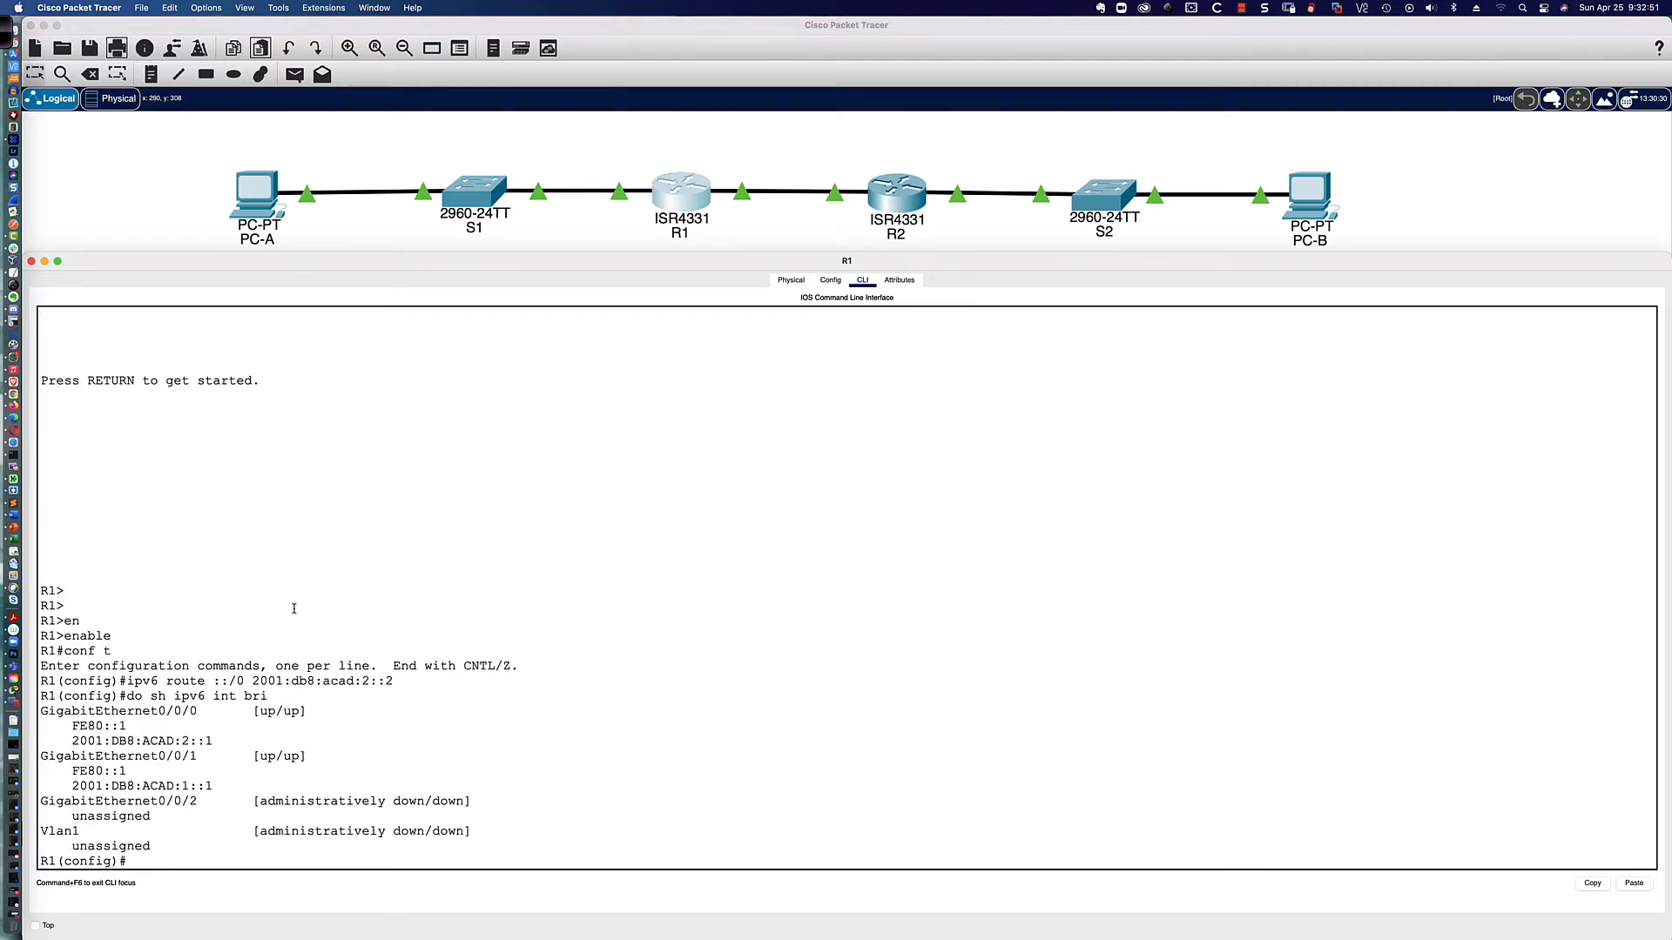
drag(41, 710, 268, 735)
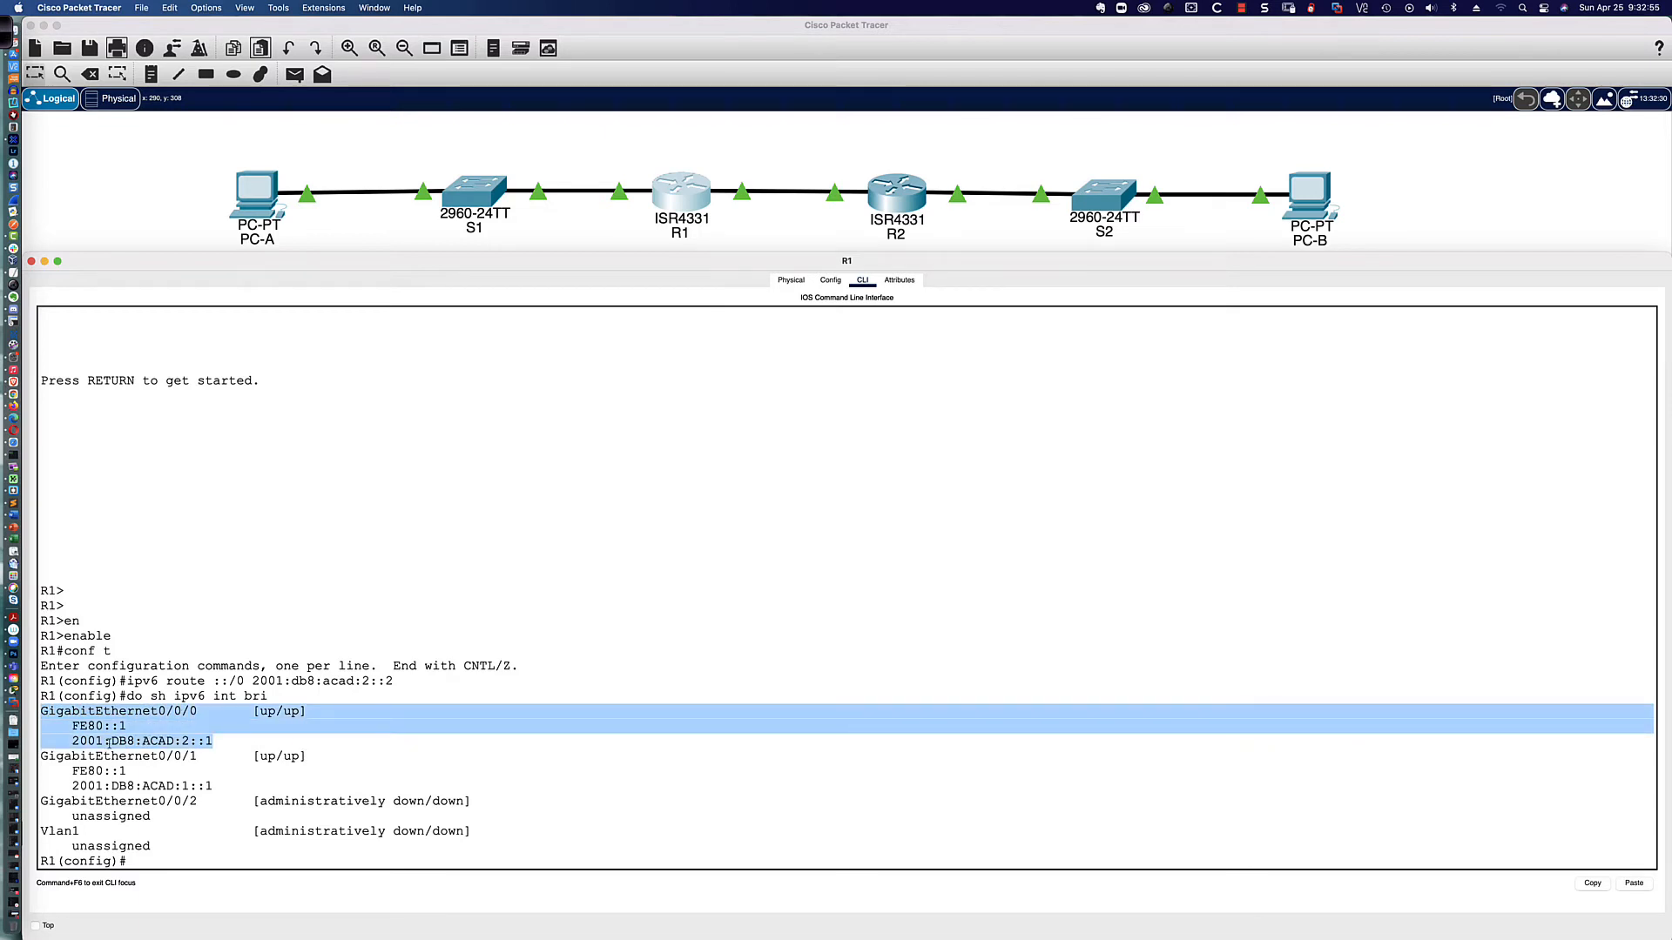
click(213, 742)
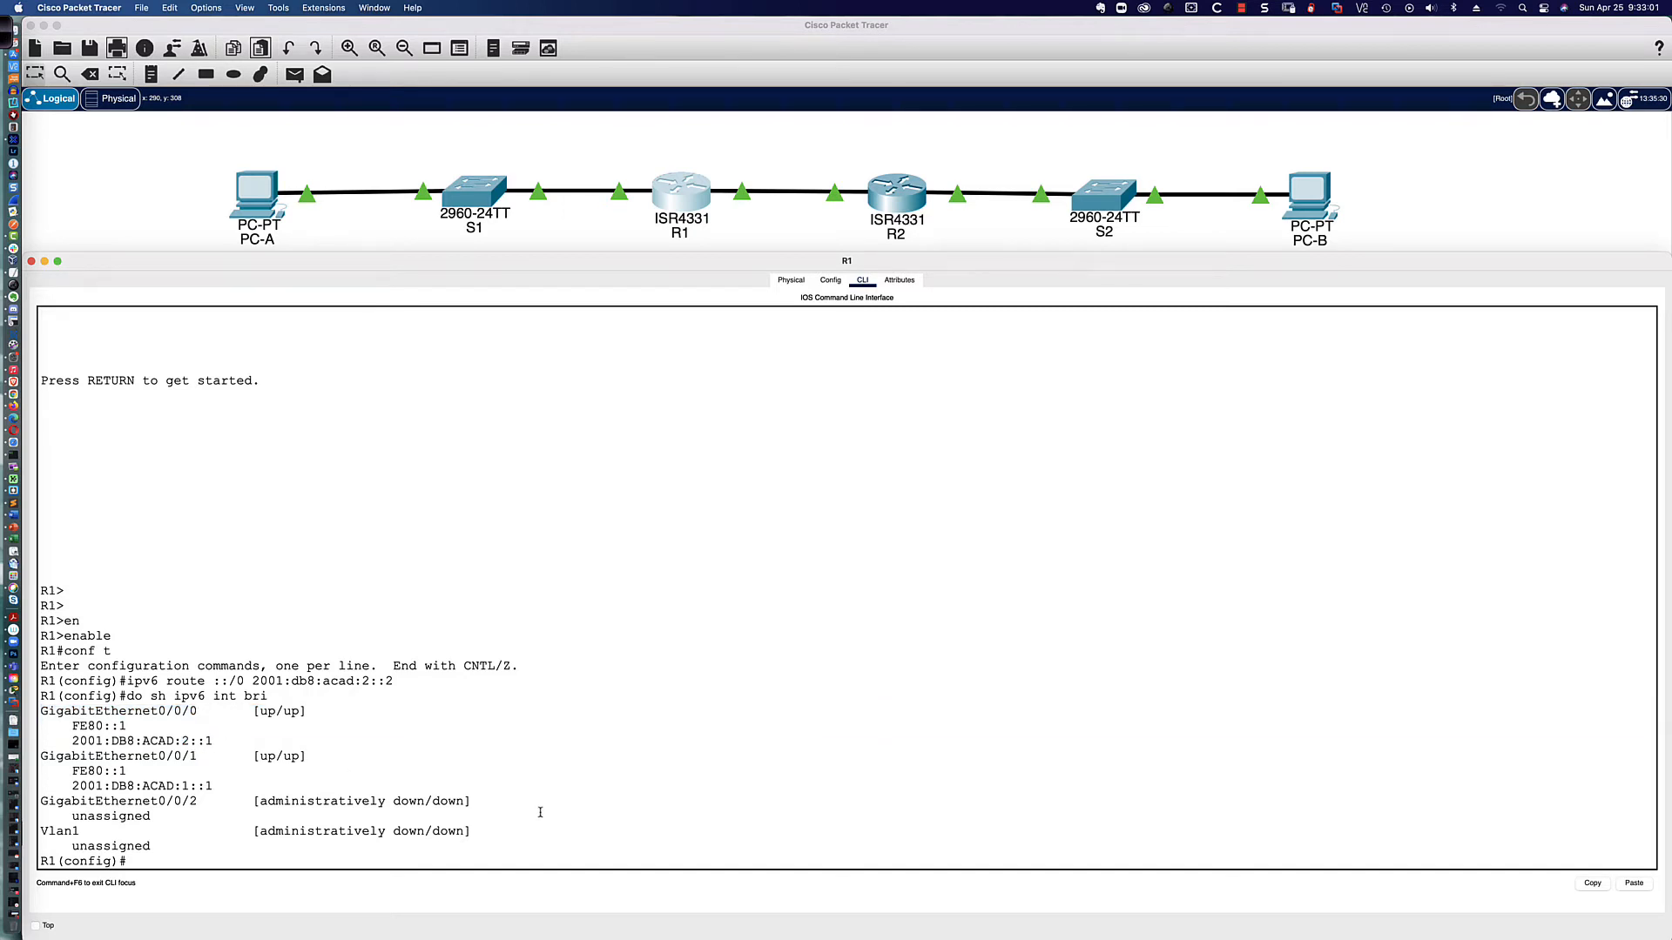
text(do ping 2001:db8:acad:2::2)
key(Return)
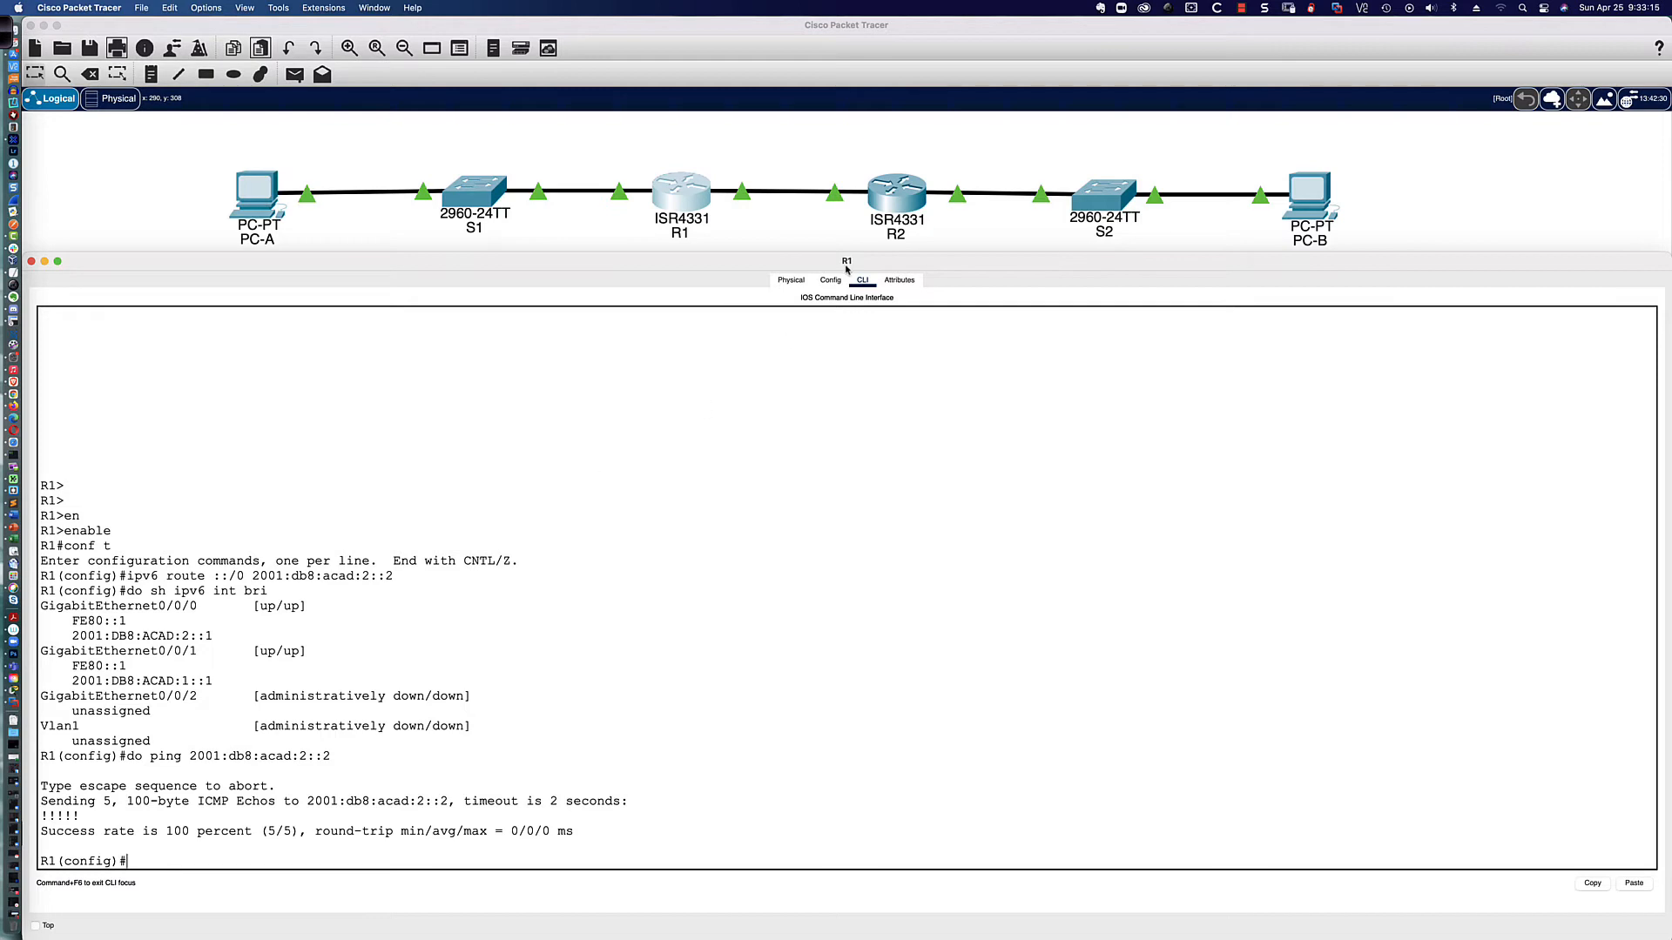
- Open the R2 router's console and enter global configuration mode
click(902, 193)
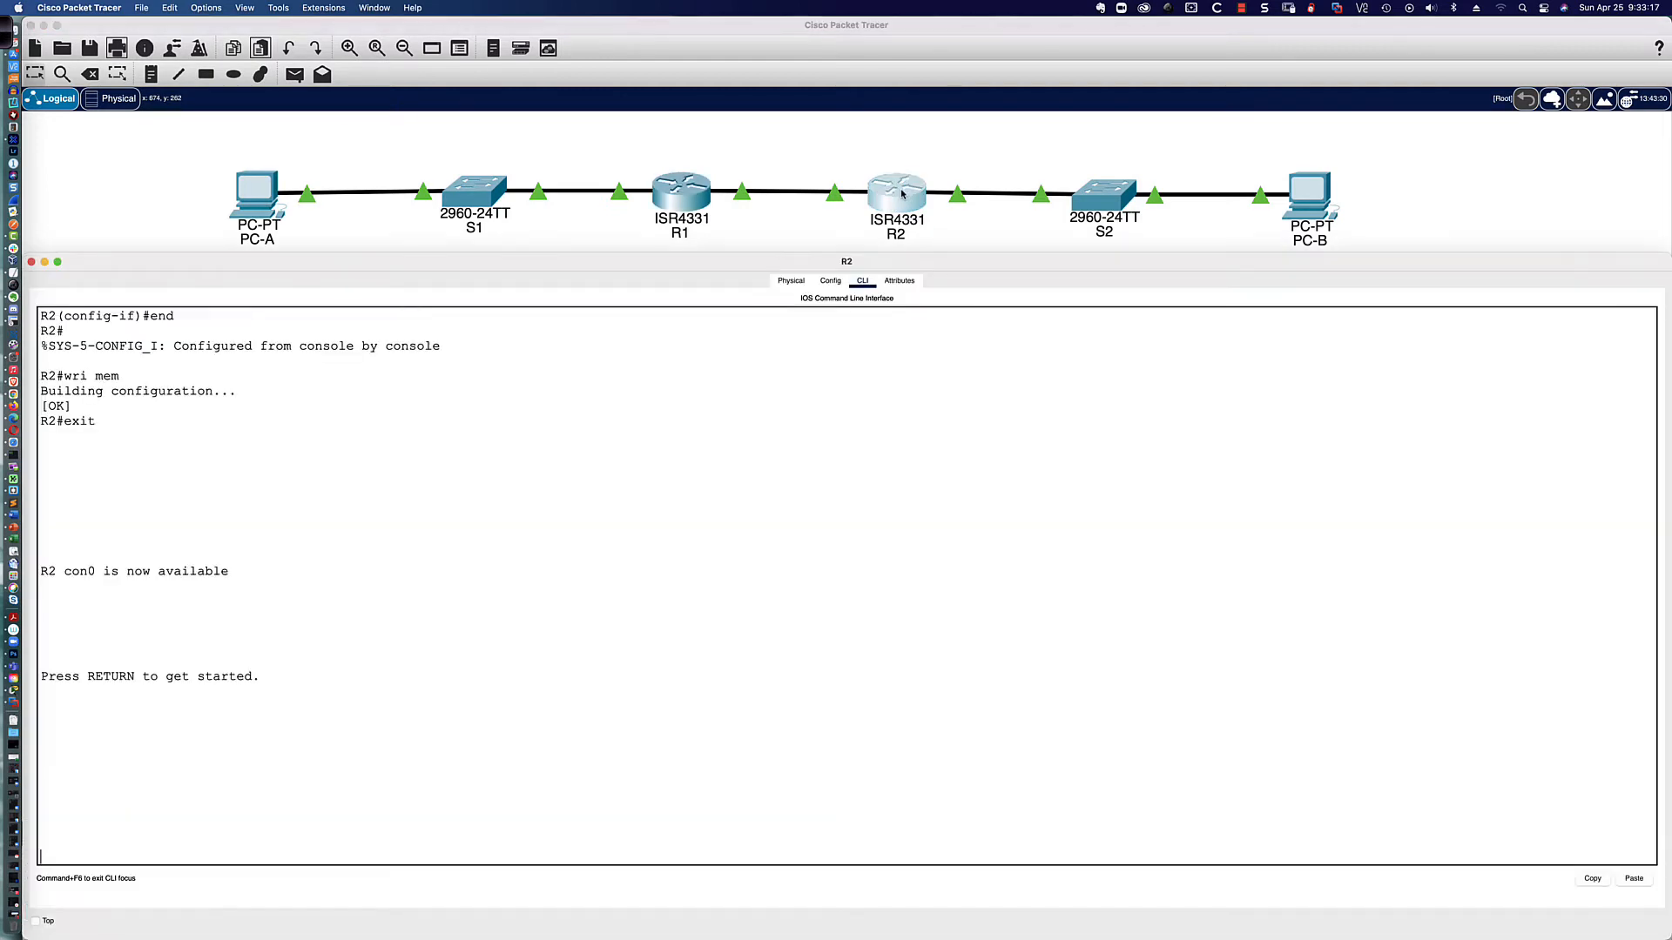
key(Return)
key(Return)
key(Return)
key(Return)
text(en)
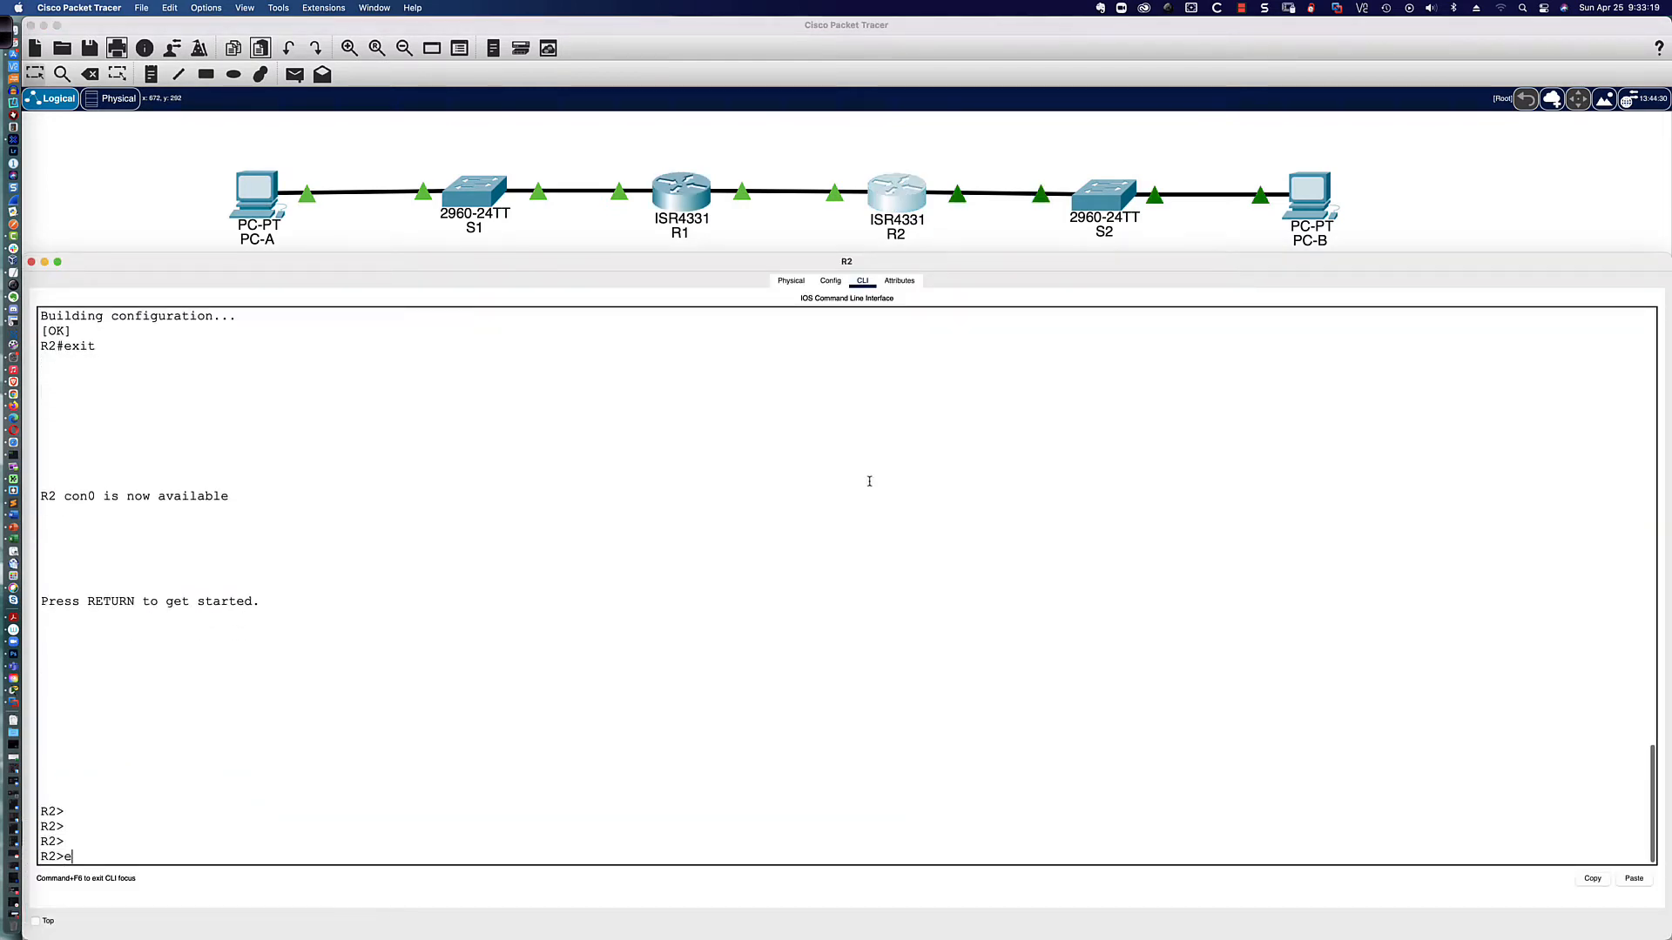
key(Return)
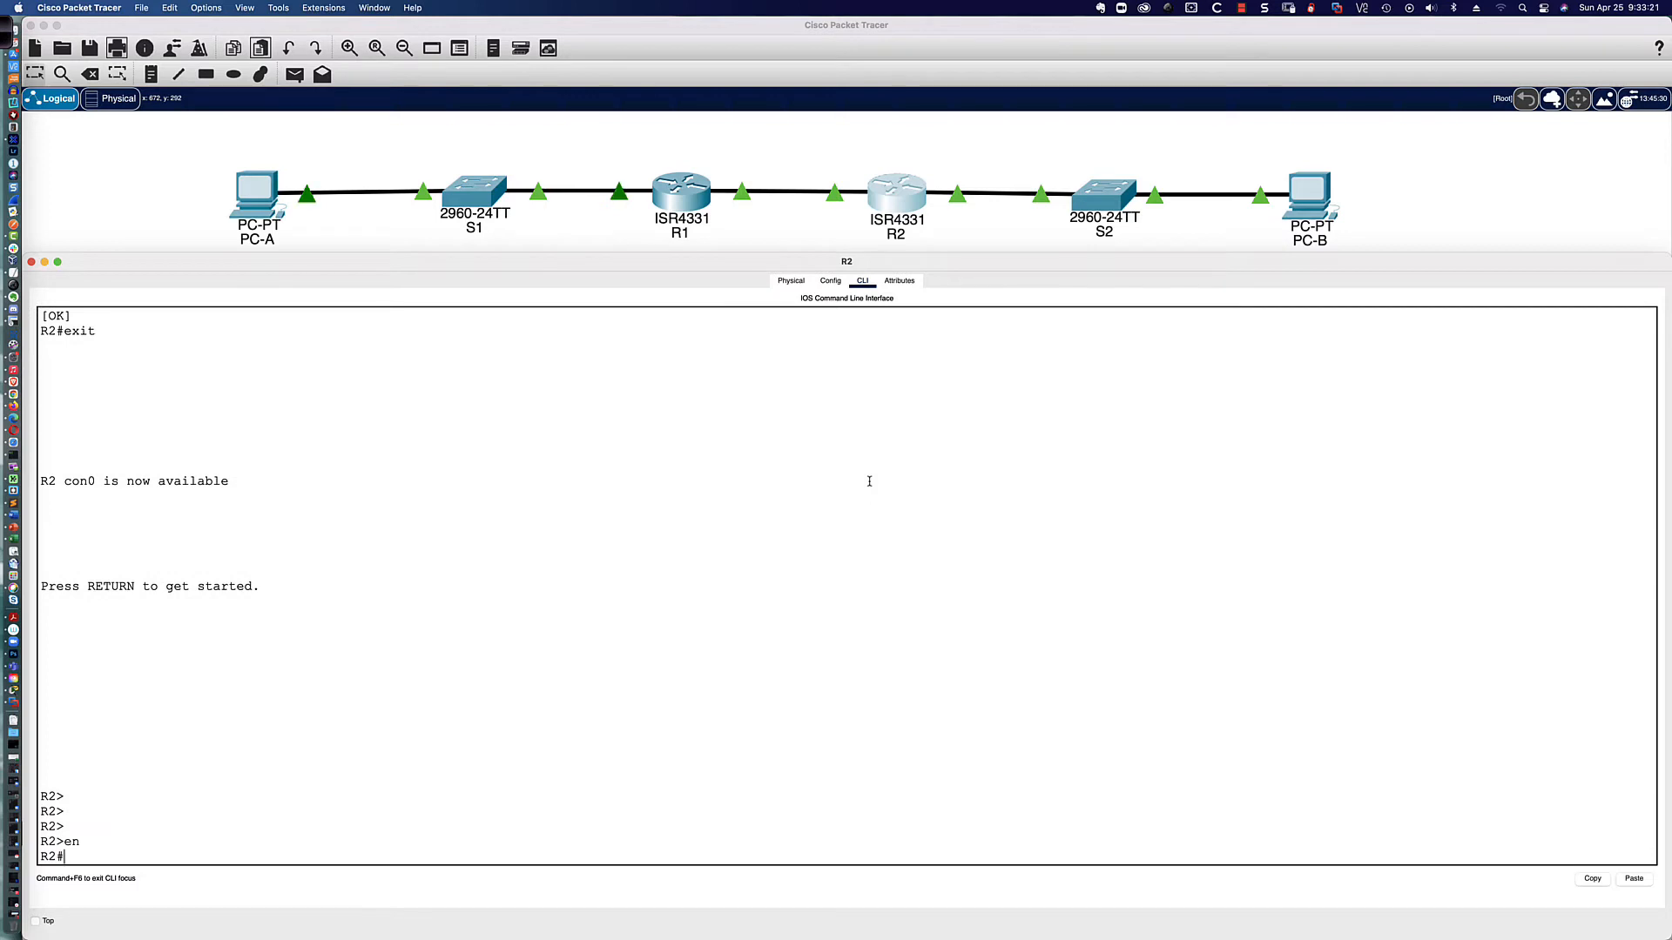
text(conf t)
key(Return)
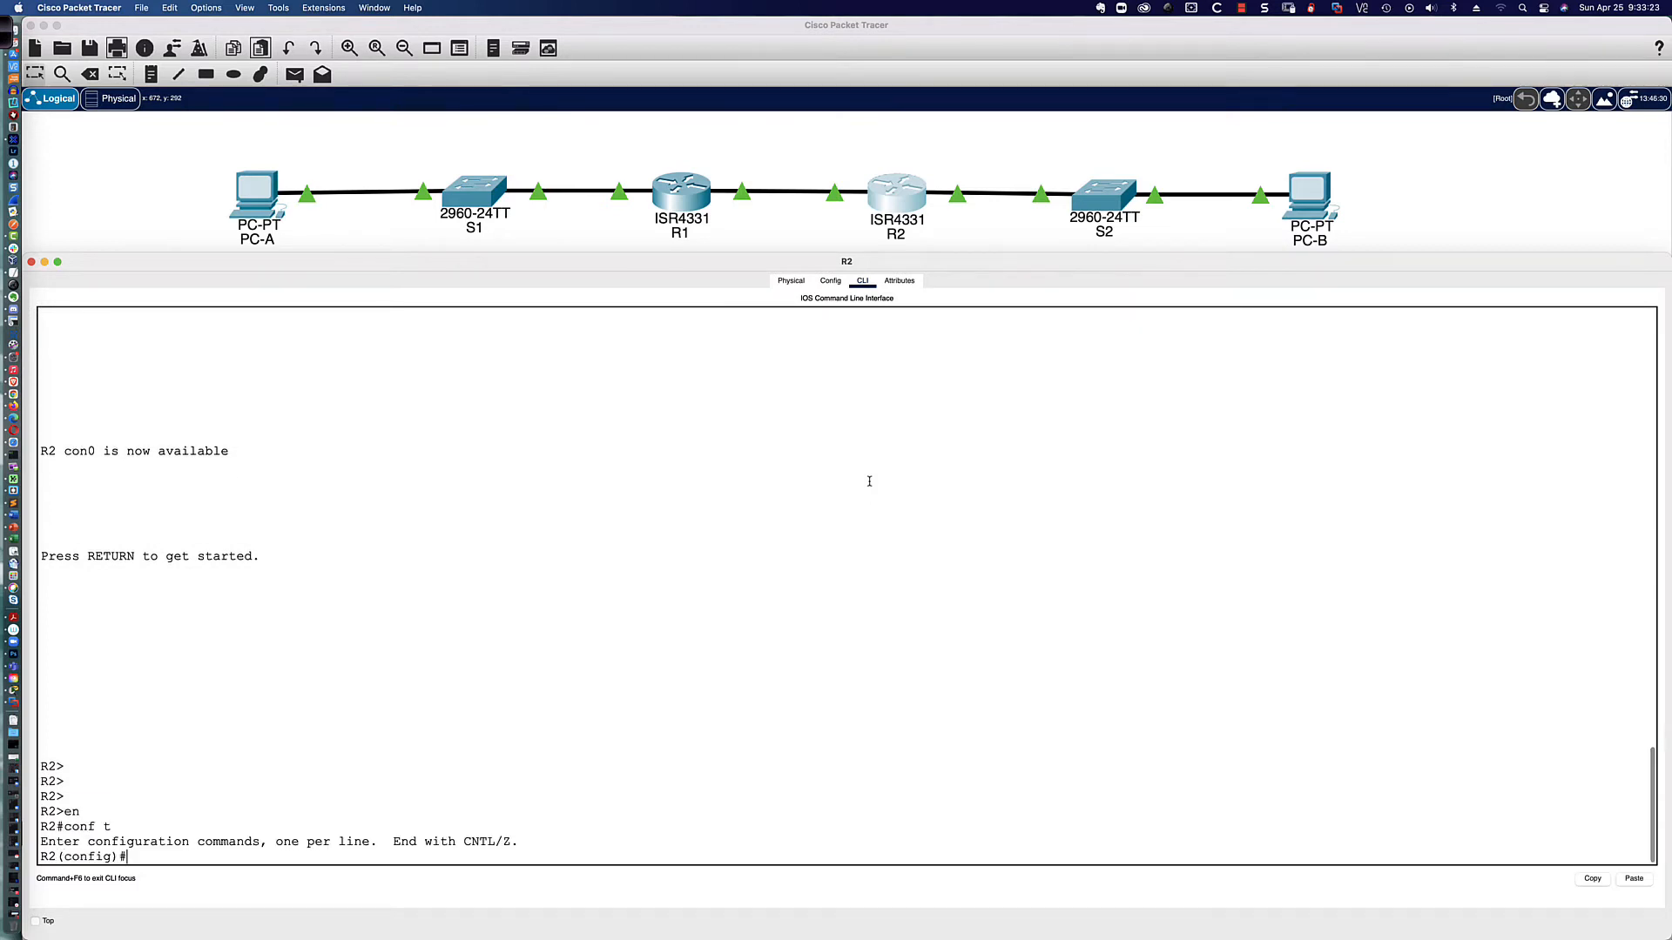
- Add an IPv6 default route (::/0) on R2 with next hop 2001:db8:acad:2::1
text(ipv6 route ::/0)
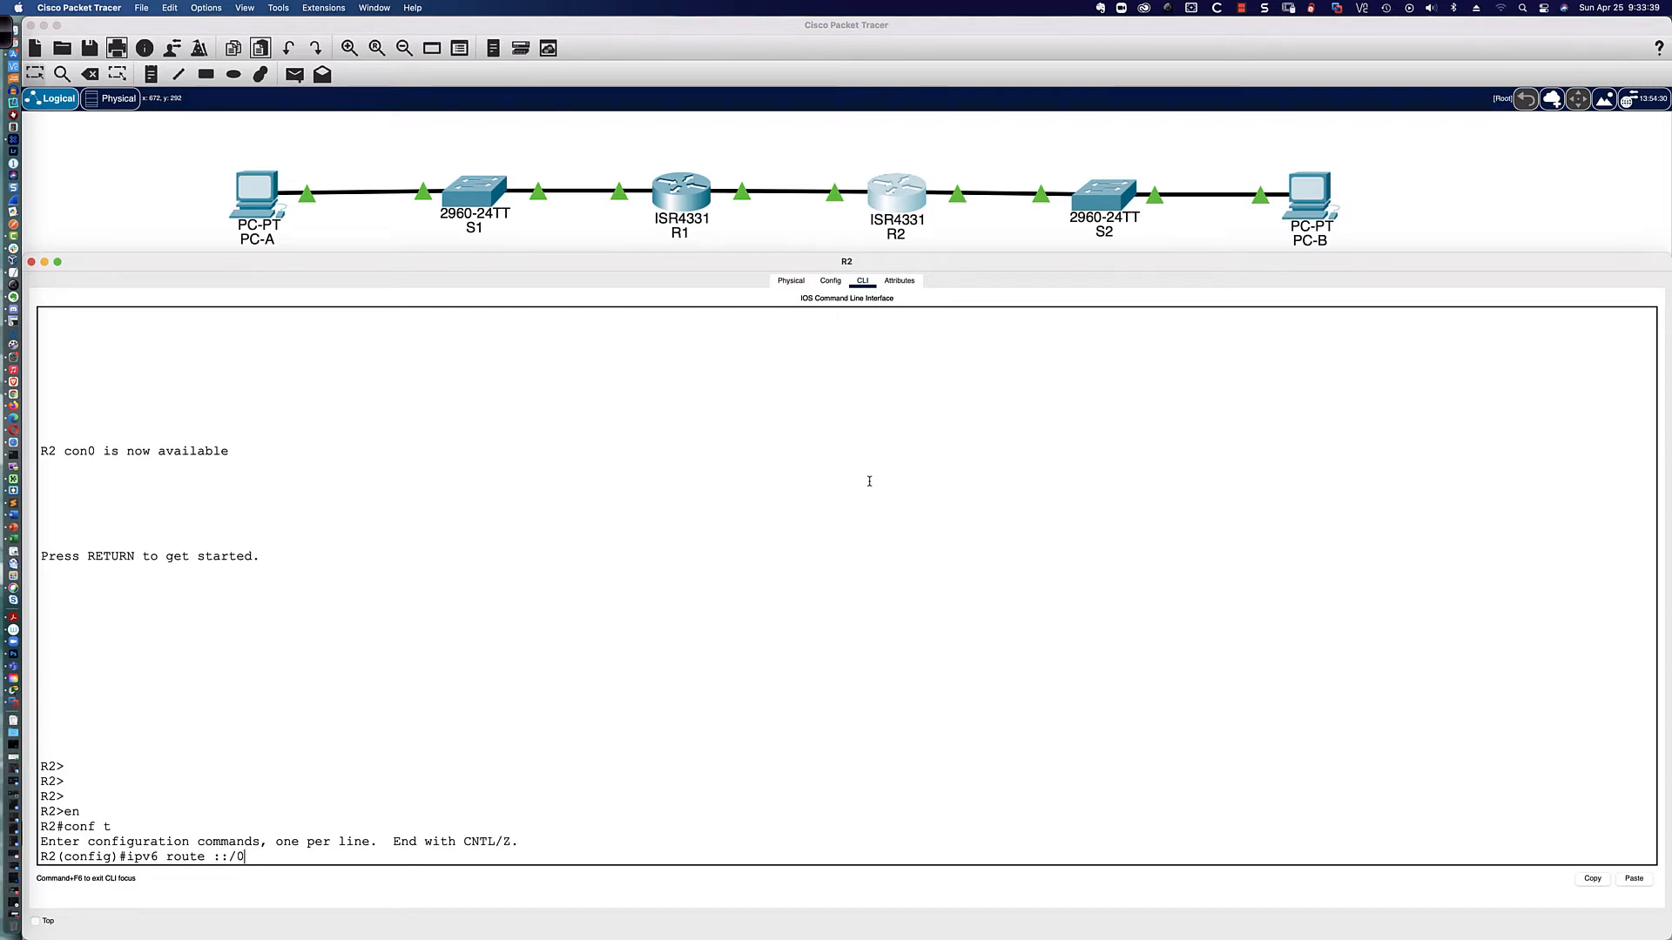
text(2001:db8:acad:2::1)
key(Return)
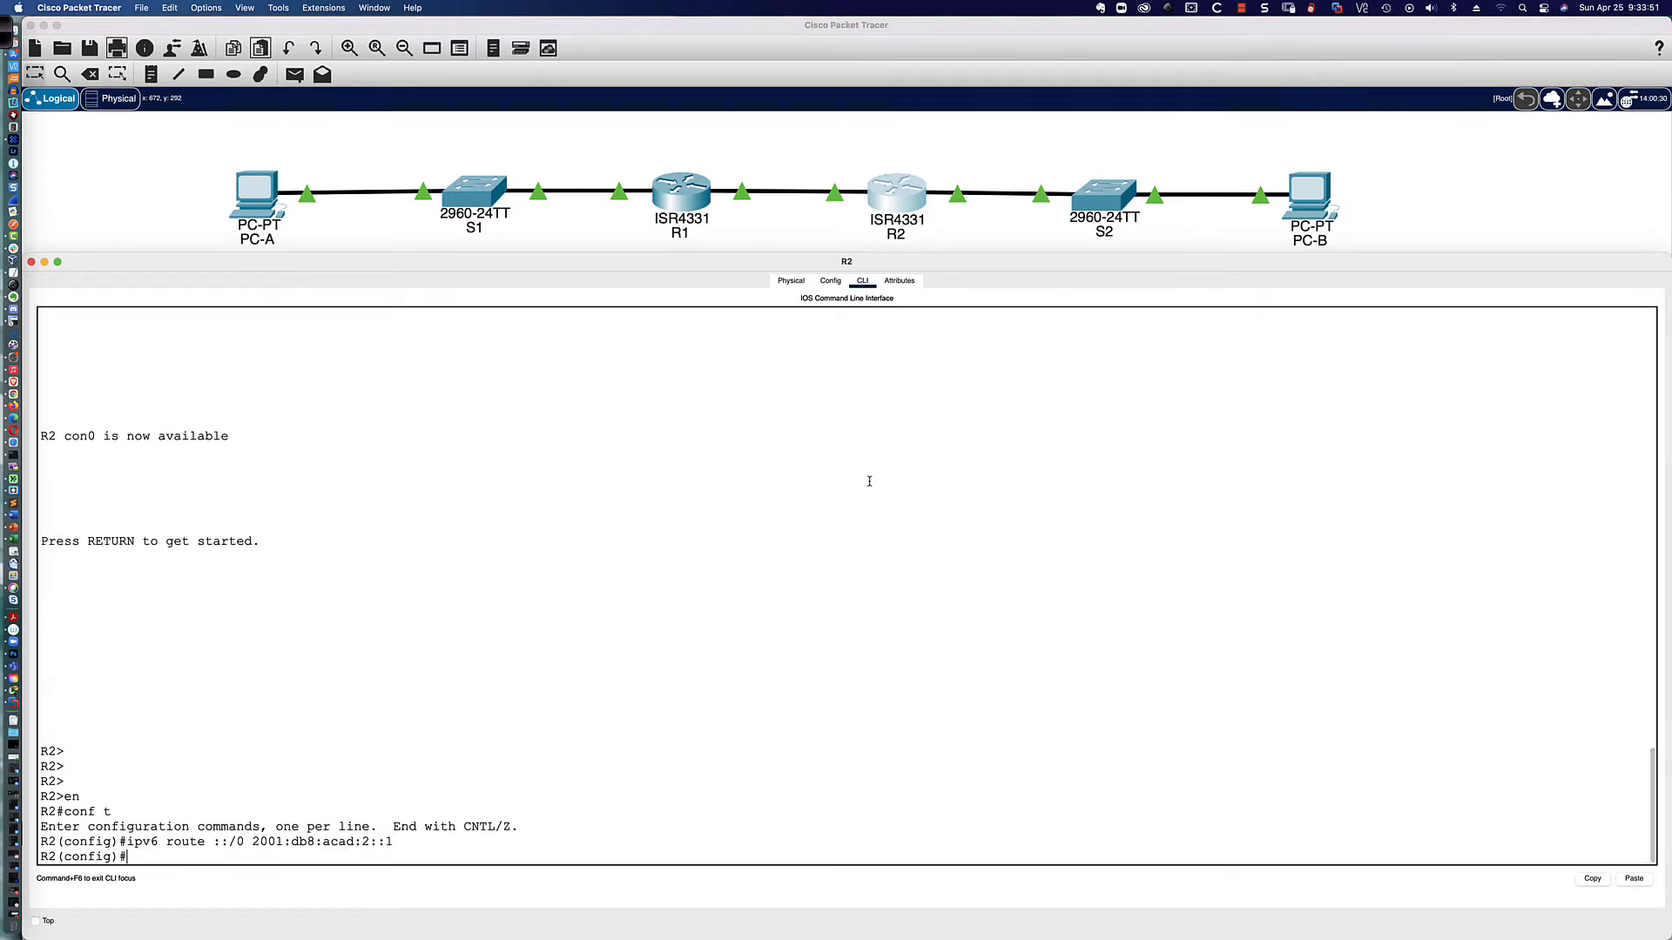
- Ping 2001:db8:acad:2::1 from R2 without leaving configuration mode
text(do ping 2001:db8)
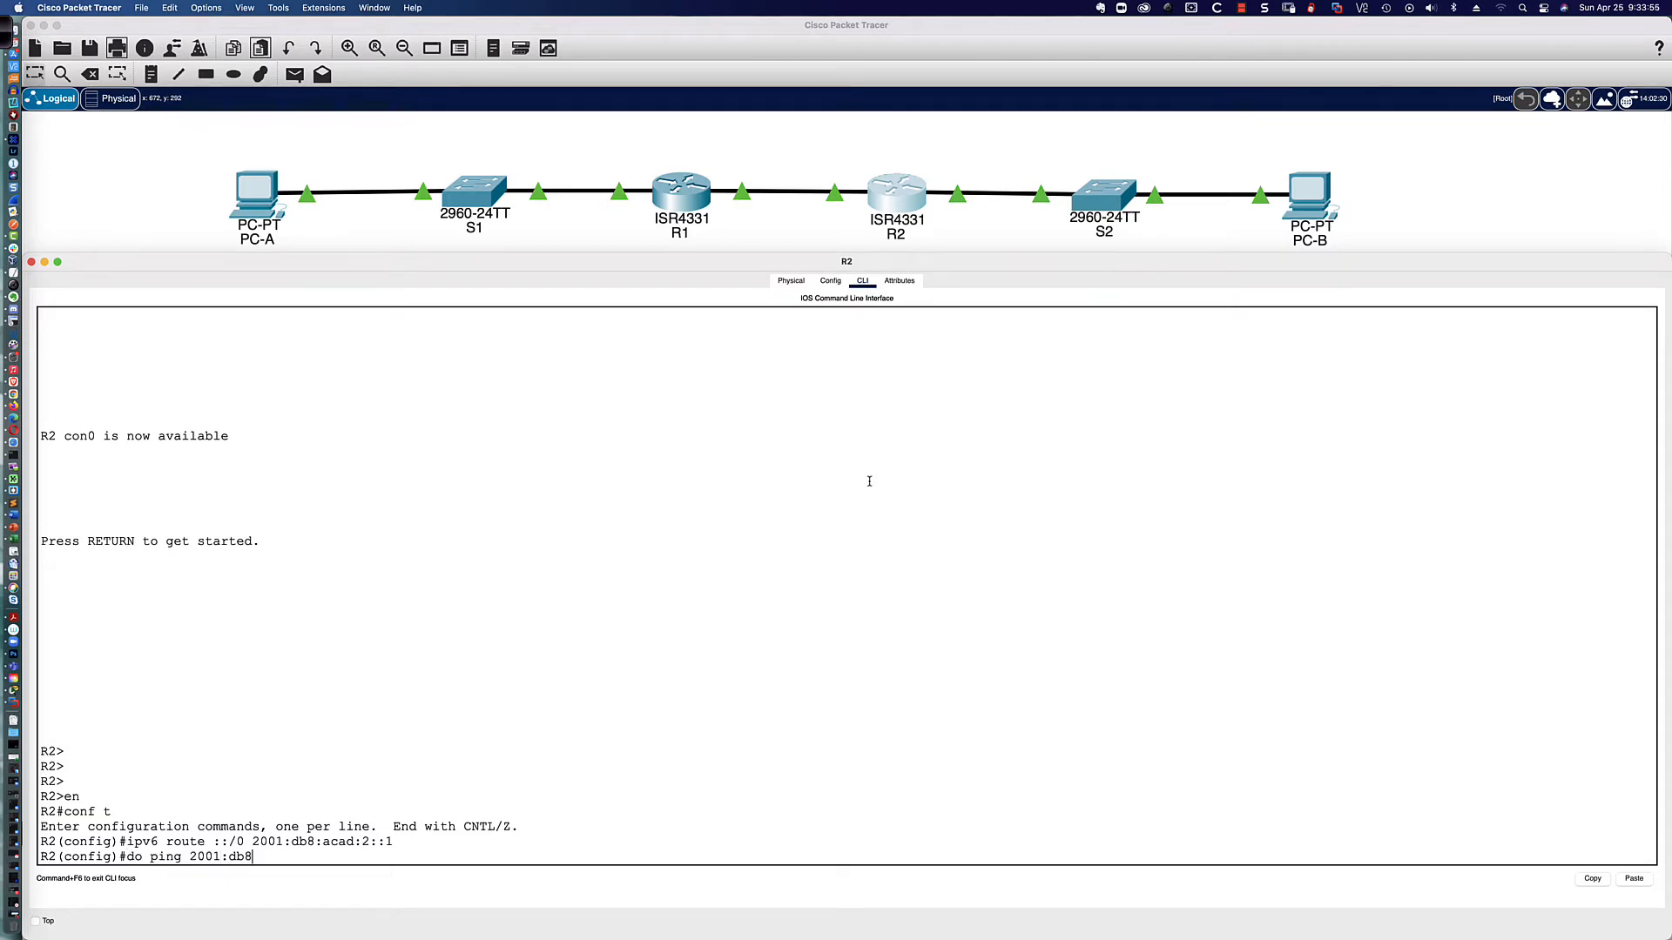
text(:acad:2::1)
key(Return)
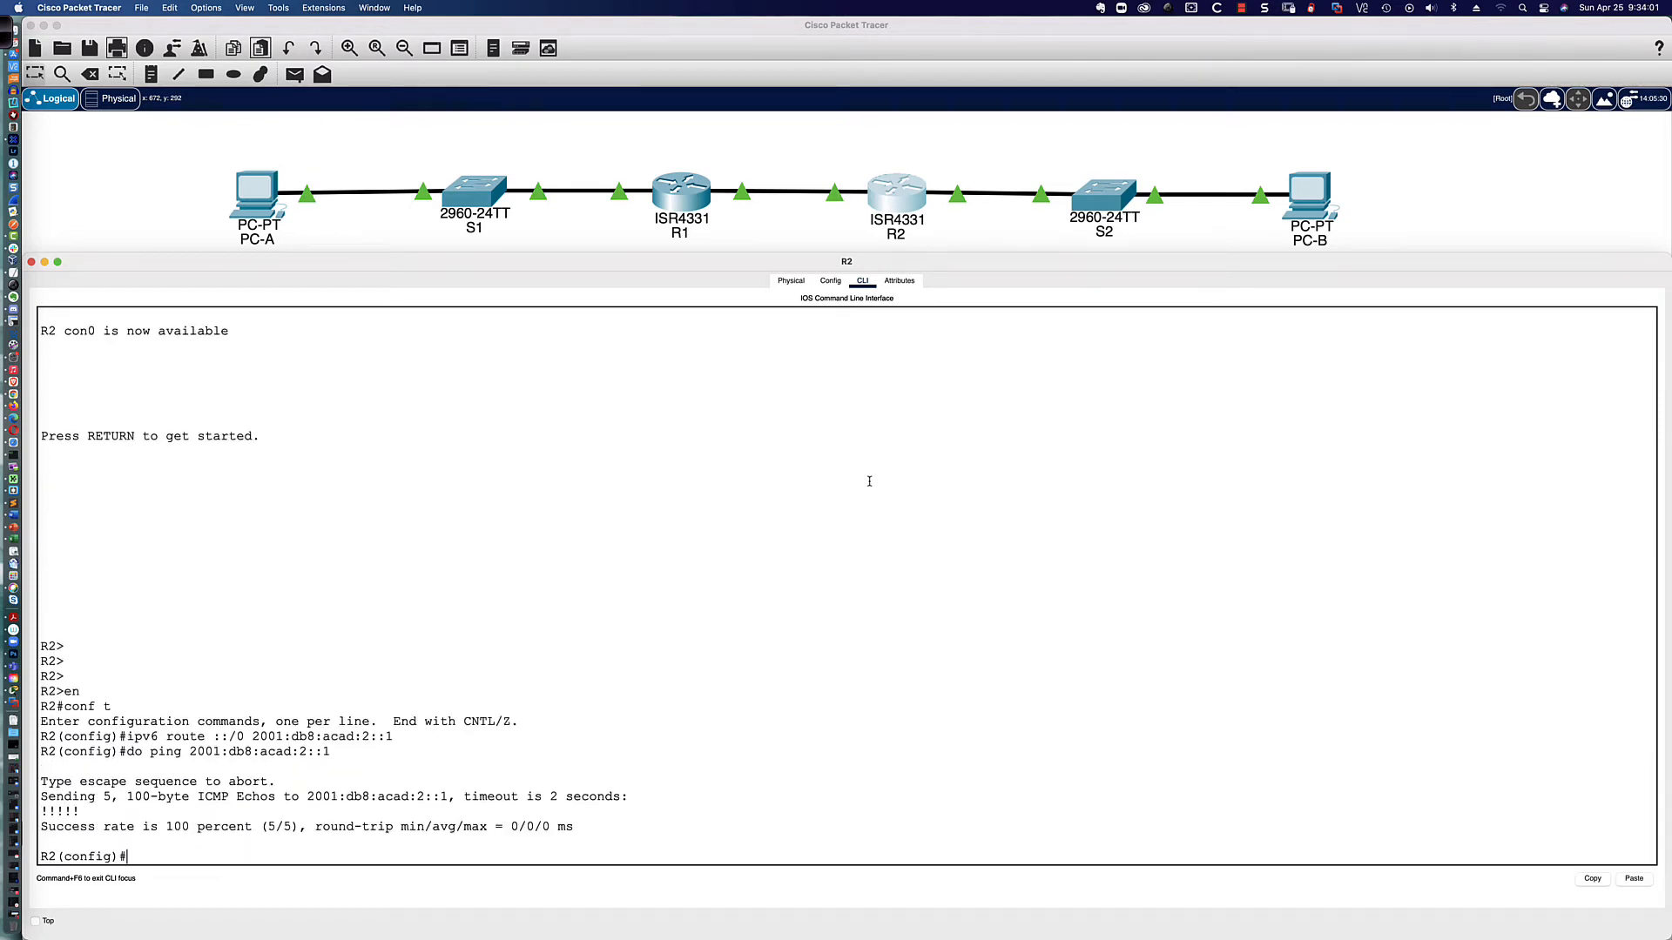
- Exit configuration mode on R2 and save the running configuration to memory
text(end)
key(Return)
text(wri me)
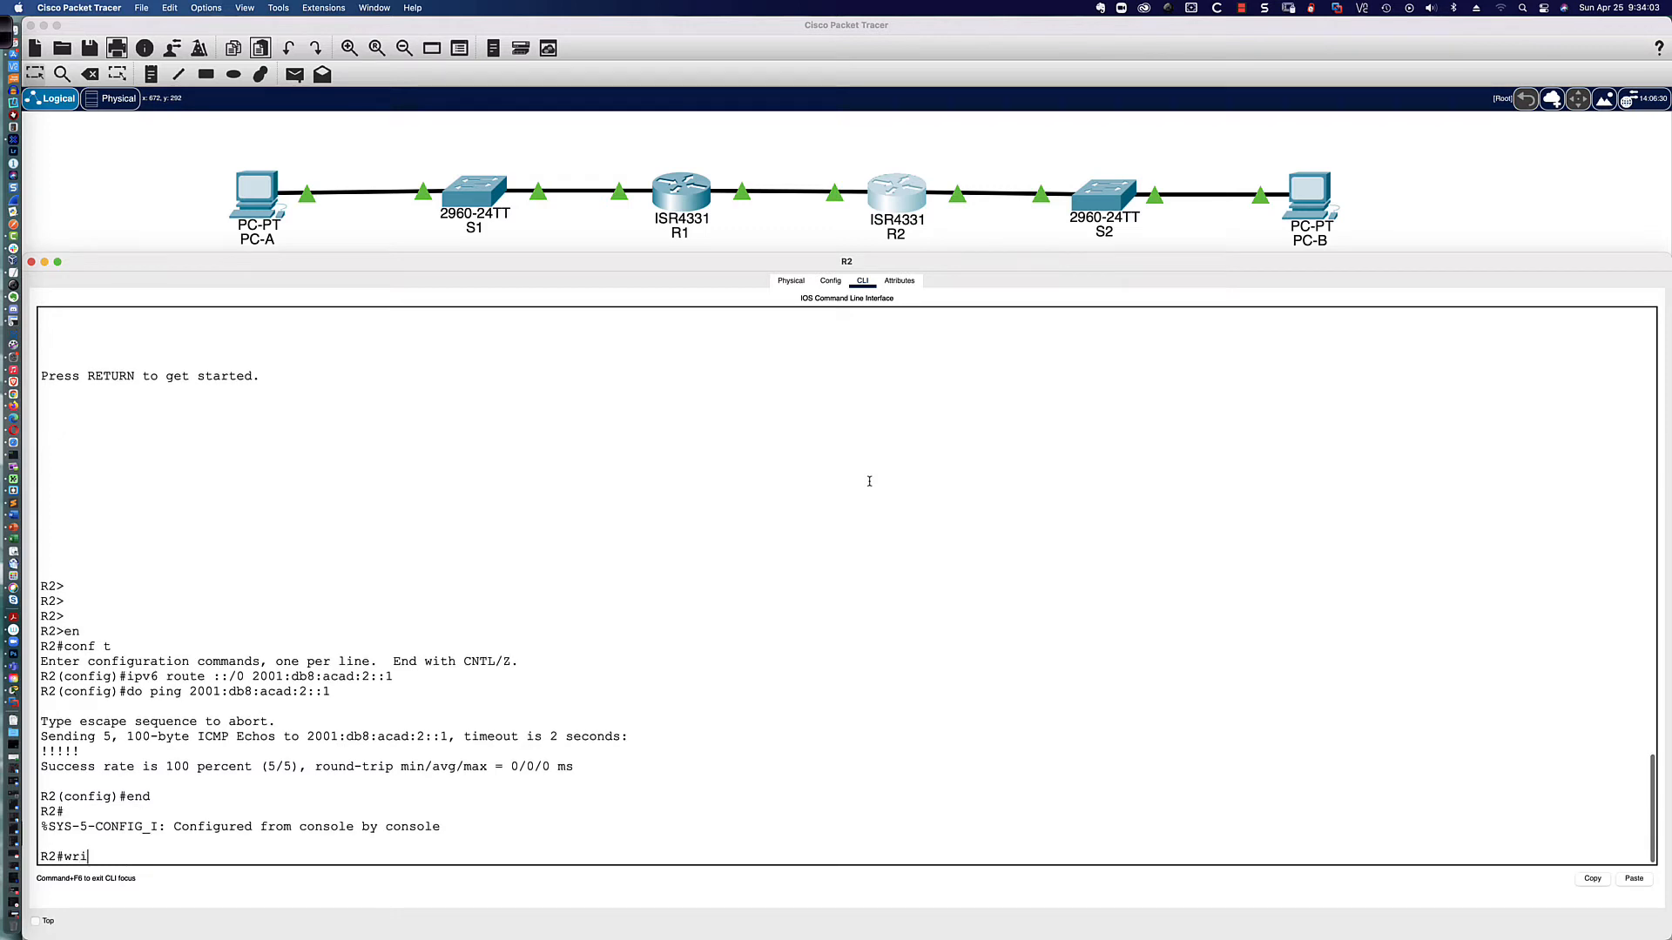
key(Return)
- Return to R1's console, exit configuration mode and save the running configuration to memory
click(683, 200)
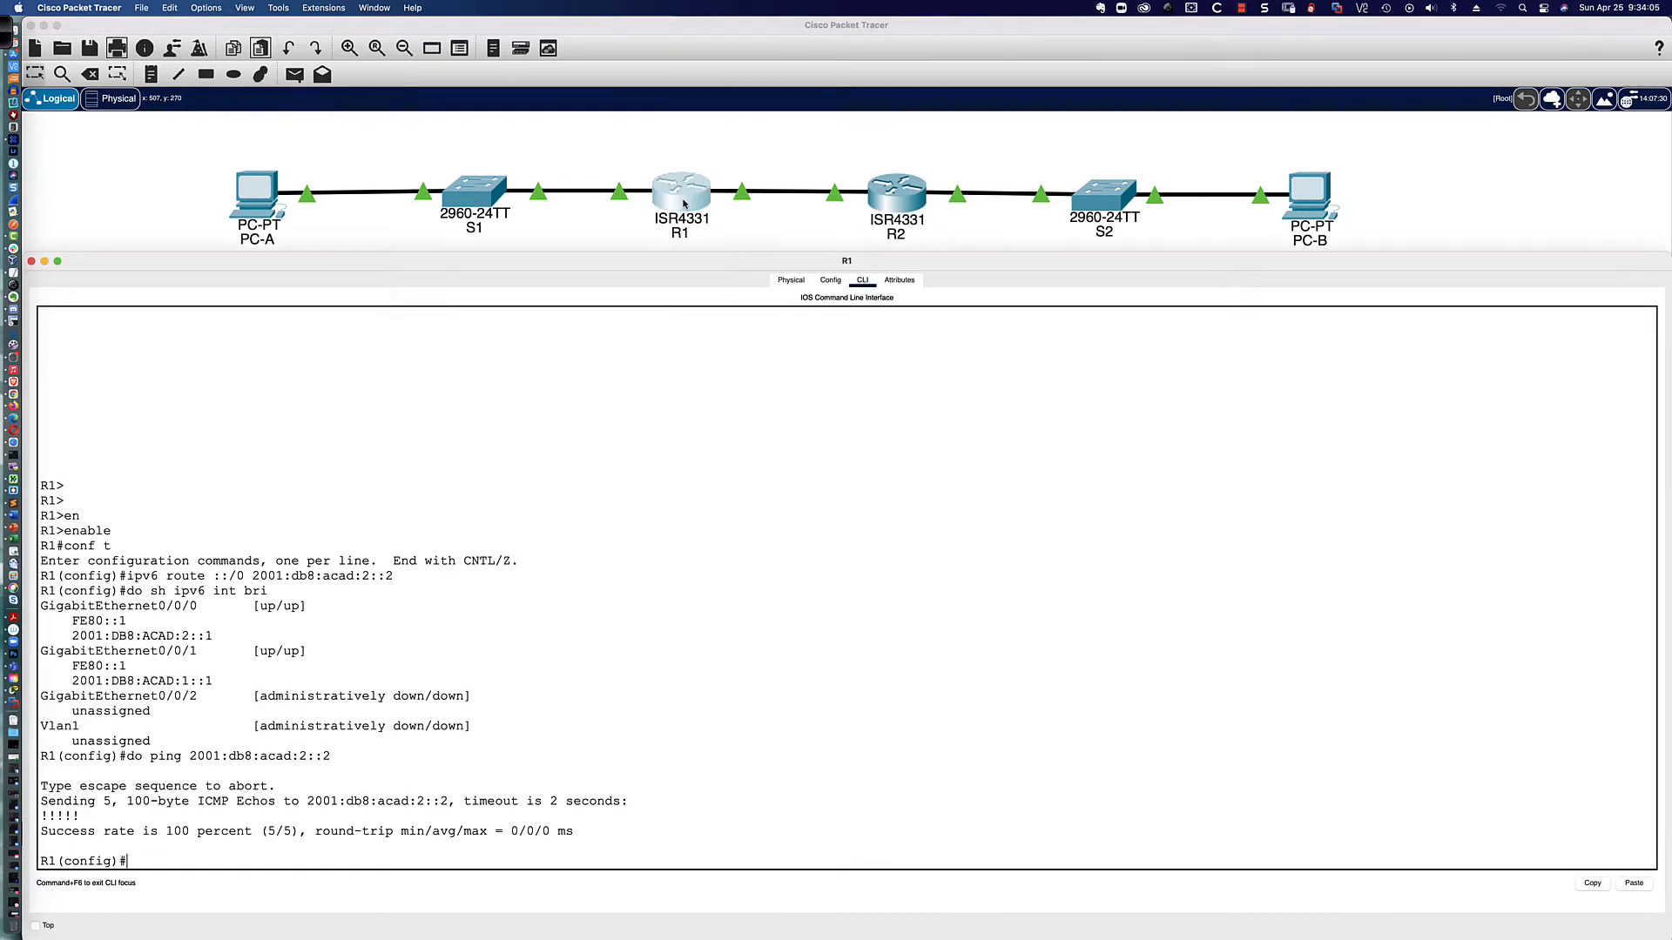
key(Return)
key(Return)
text(end)
key(Return)
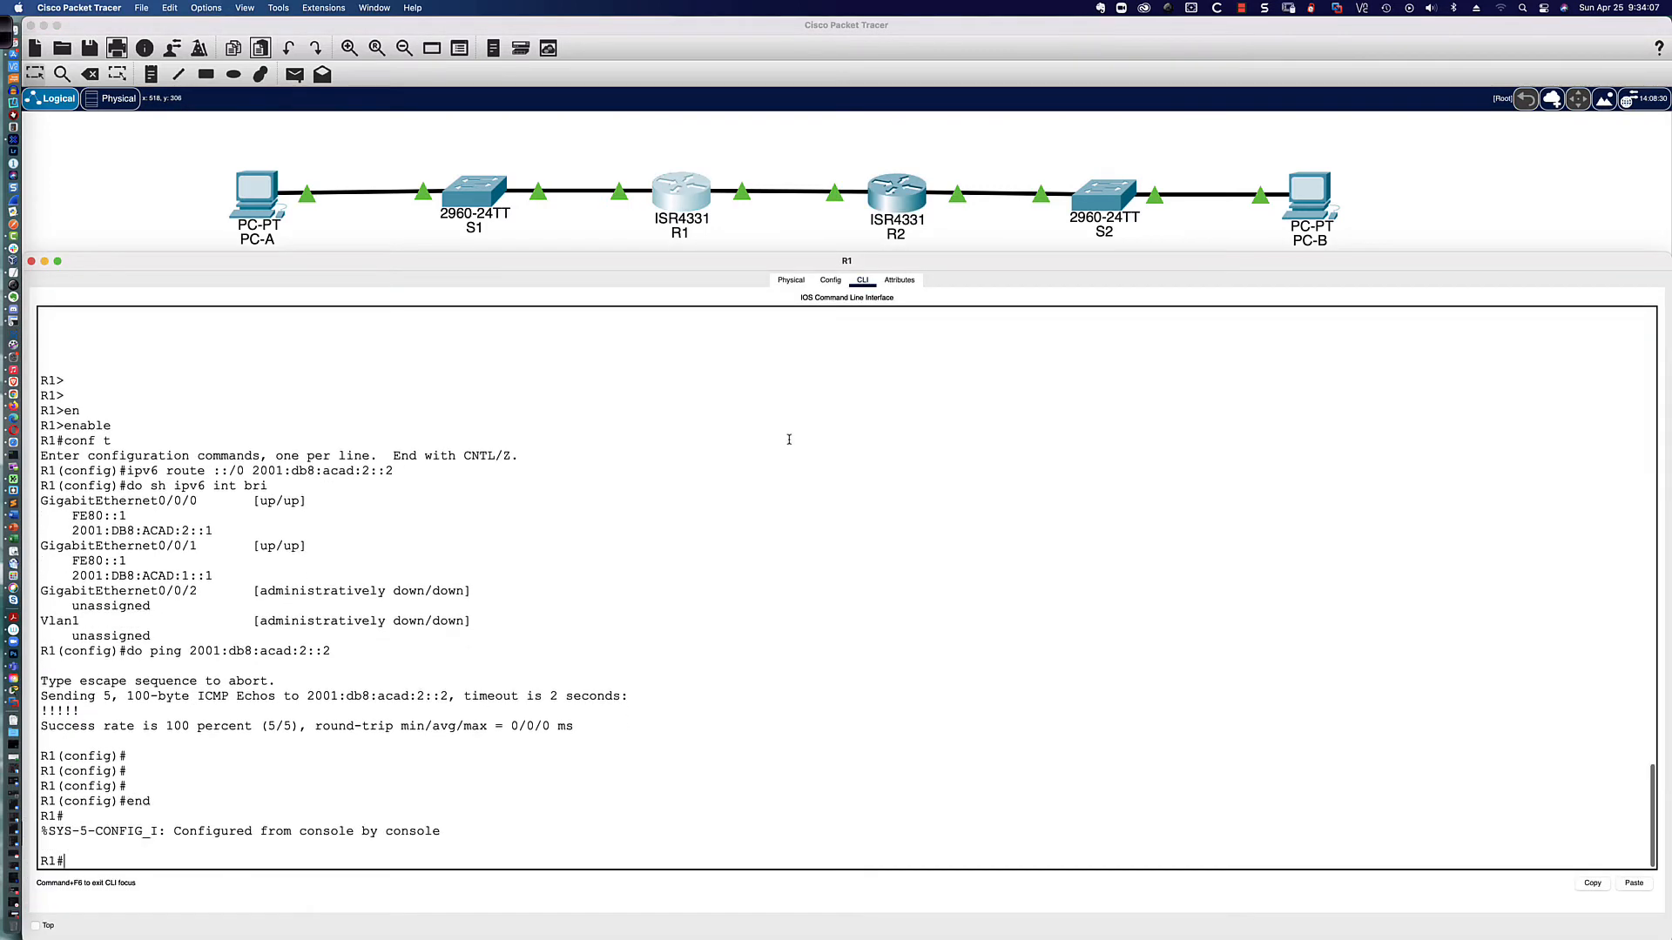
key(Return)
key(Return)
key(Return)
text(wri mem)
key(Return)
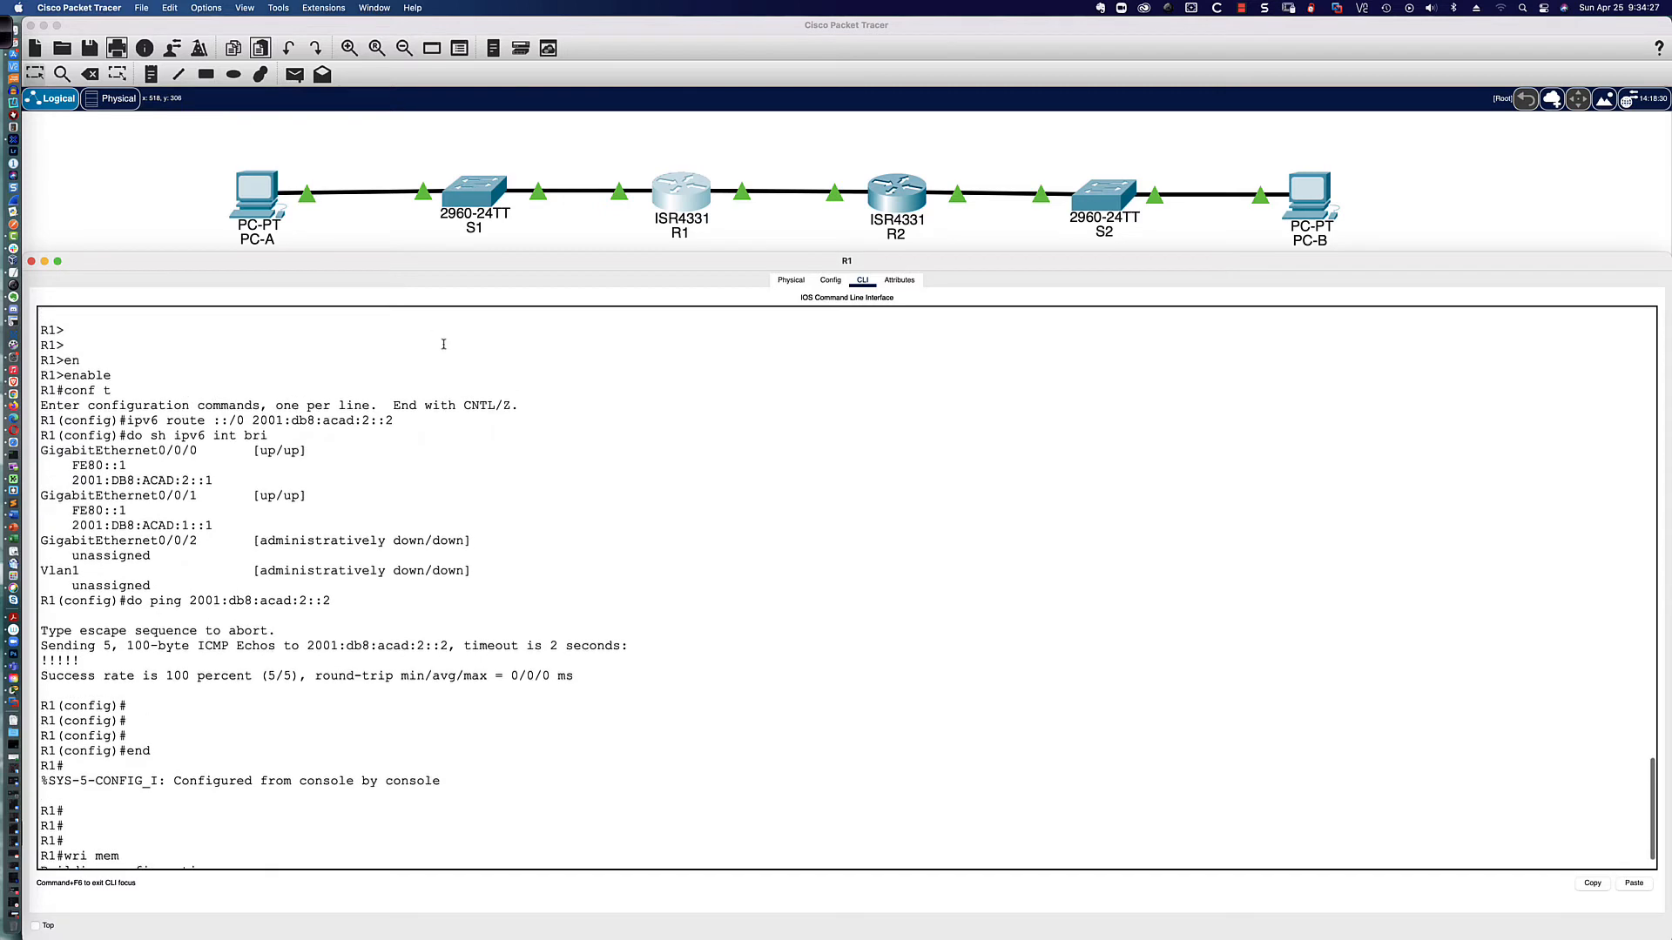
- Set PC-A's IPv6 configuration on FastEthernet0 to Automatic
click(258, 202)
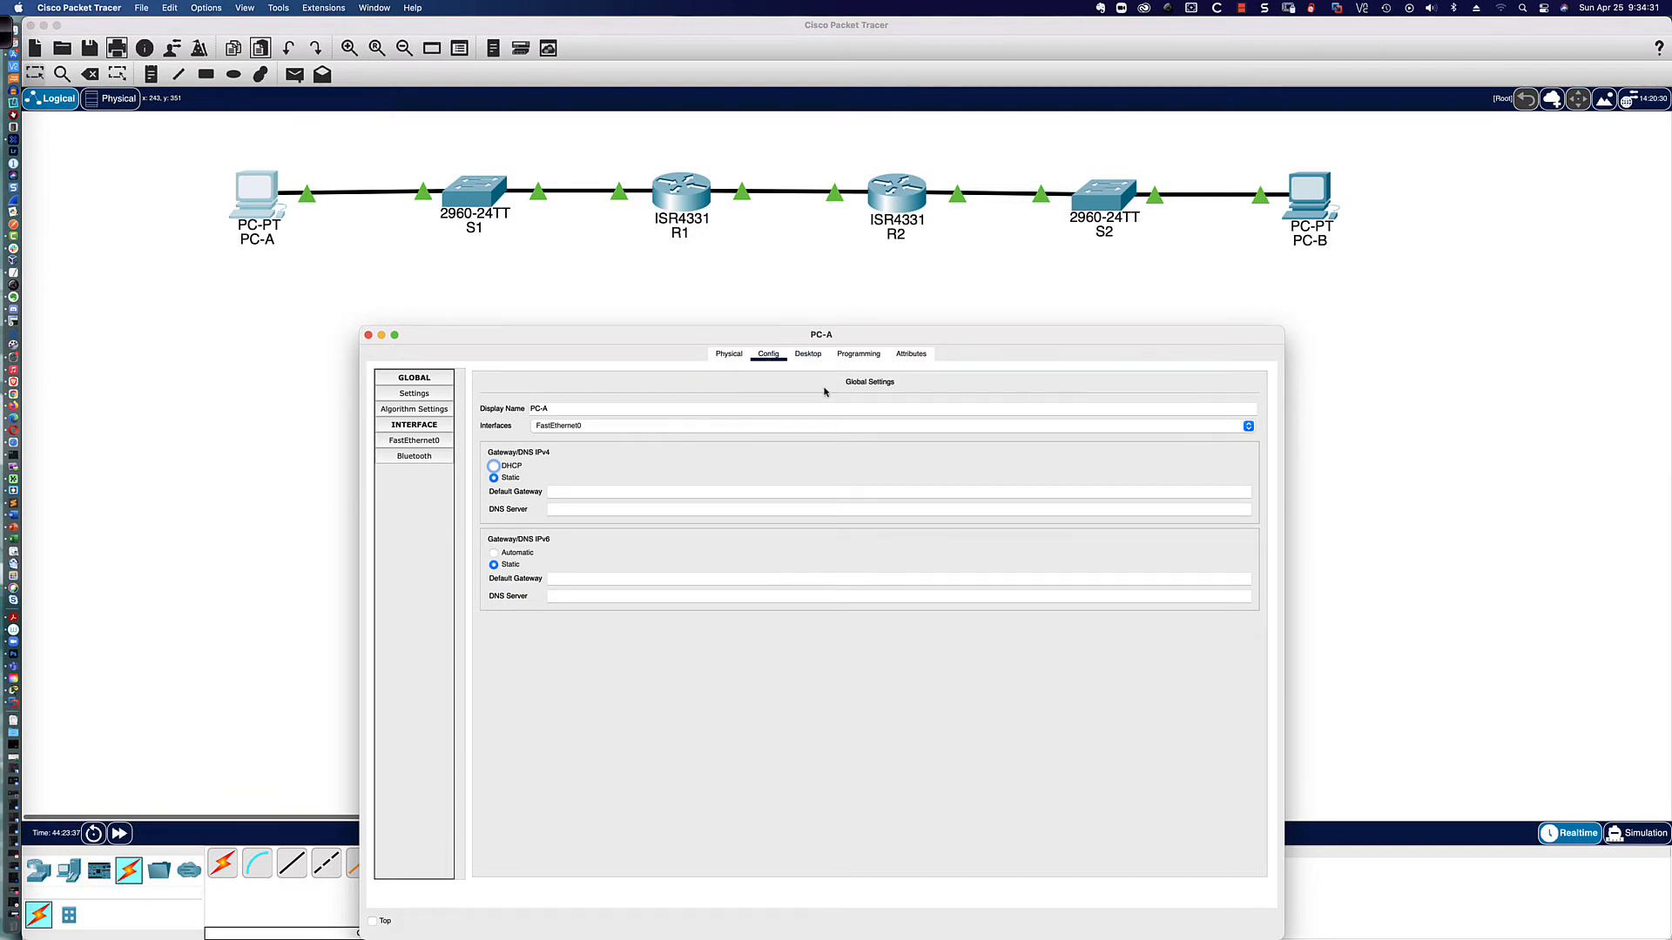
click(805, 356)
click(450, 406)
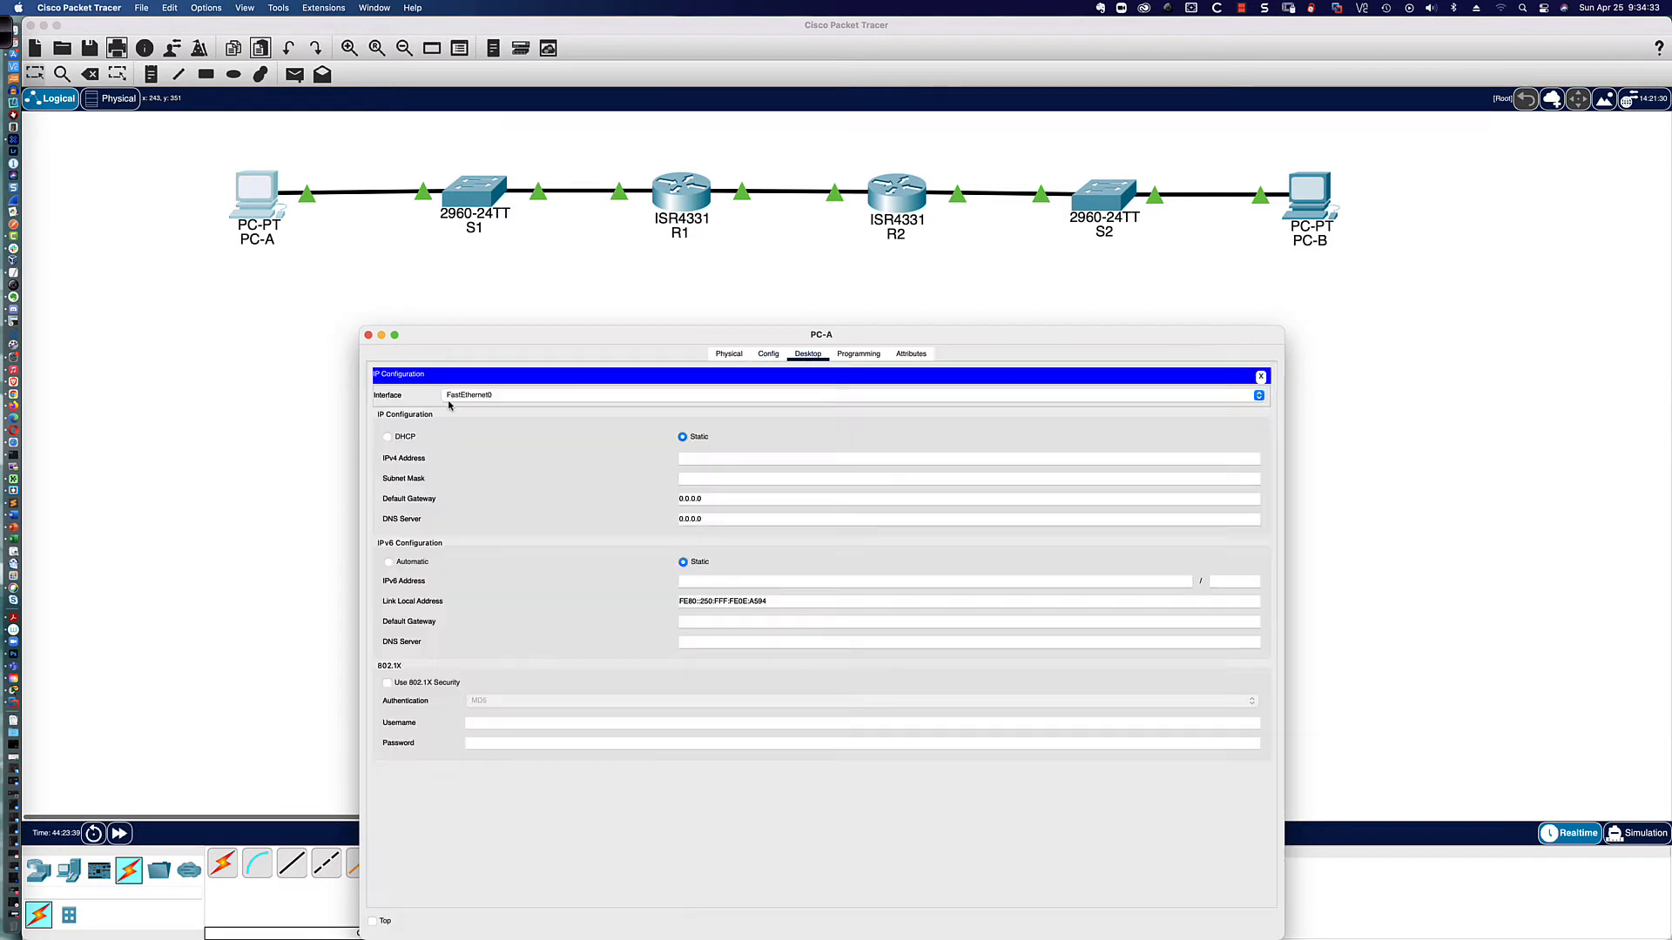
click(389, 563)
- Set PC-B's IPv6 configuration on FastEthernet0 to Automatic
click(1303, 199)
click(846, 360)
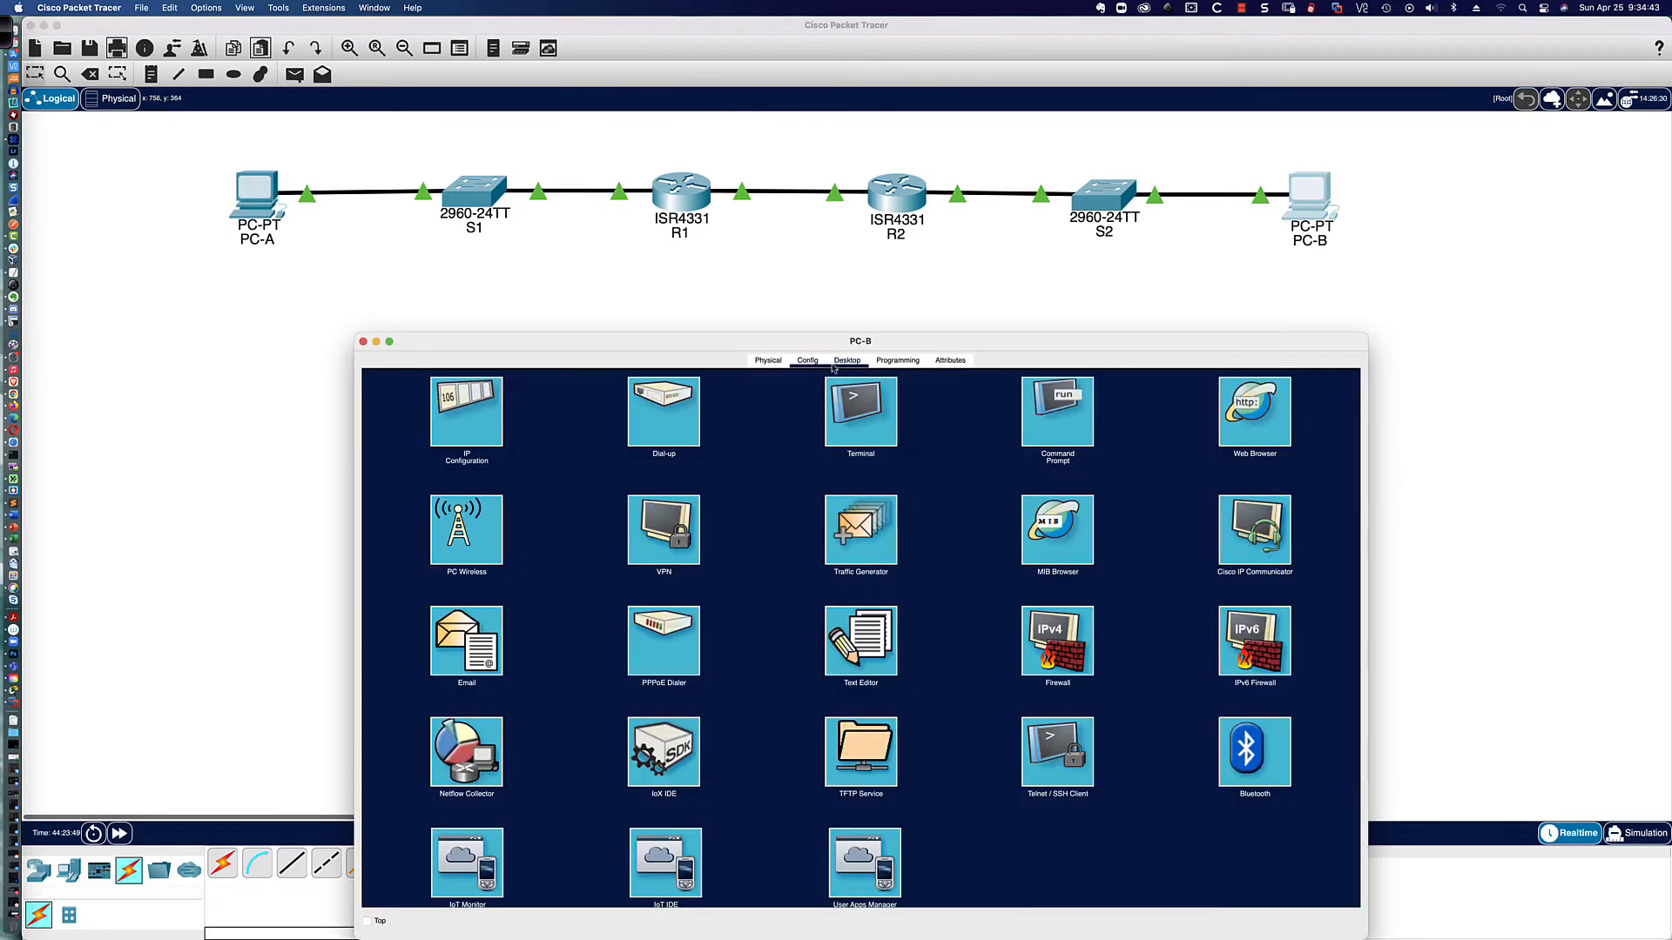
click(456, 410)
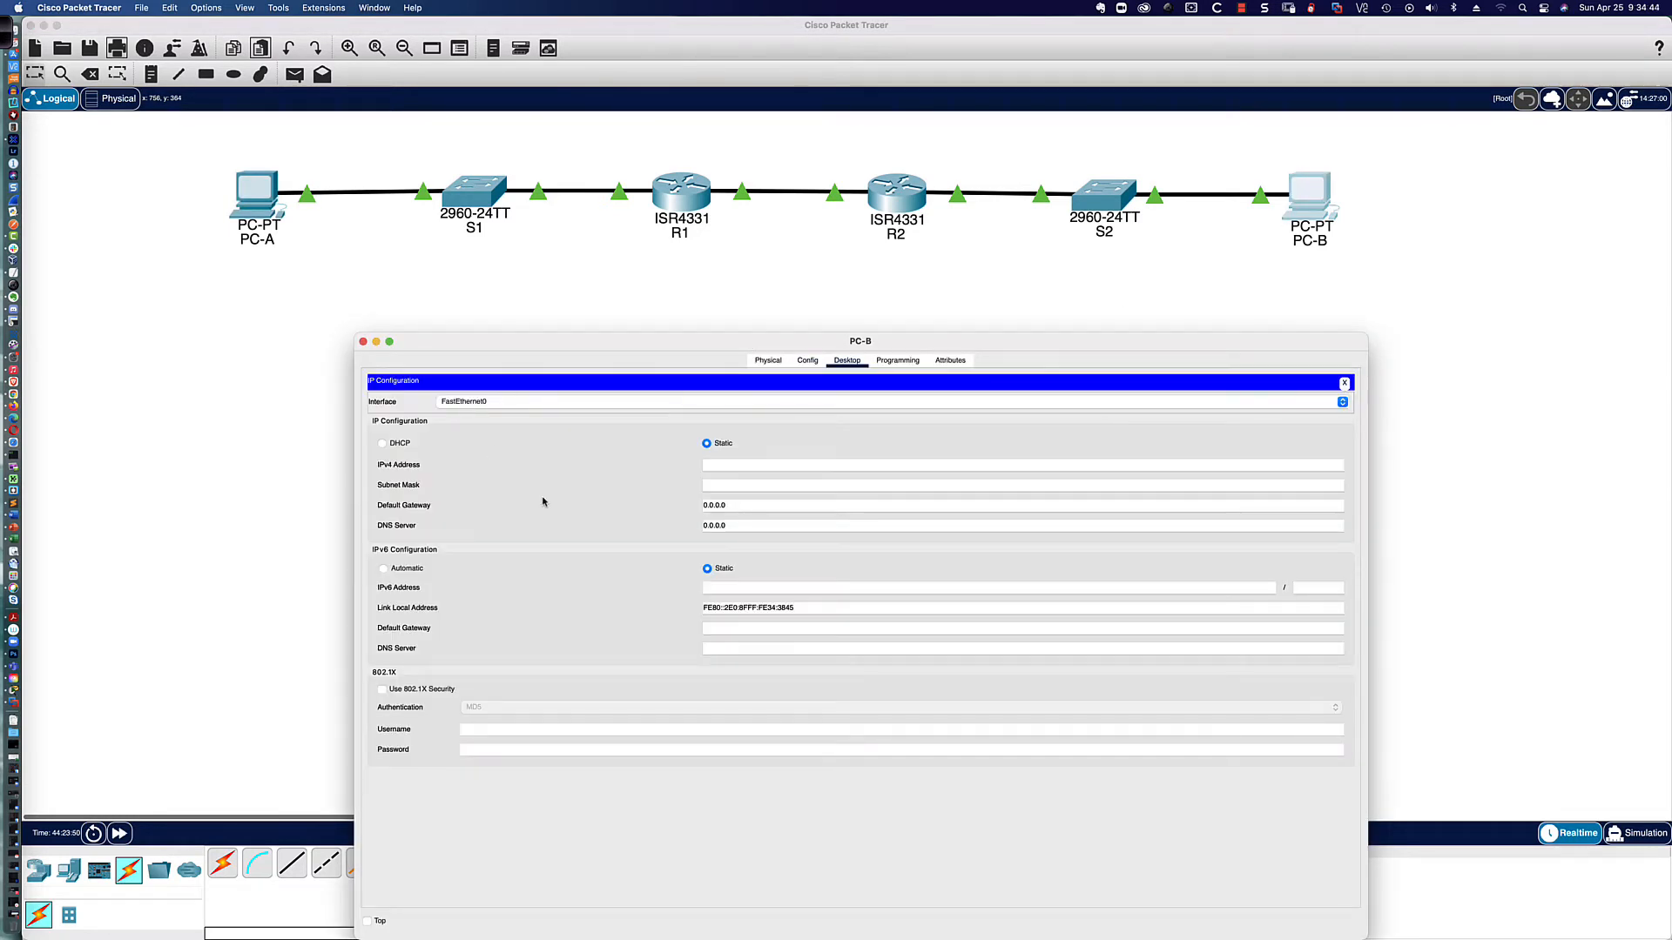
click(399, 571)
- Check PC-A's IPv6 addressing, and review the interface addresses in R1's console output
click(254, 202)
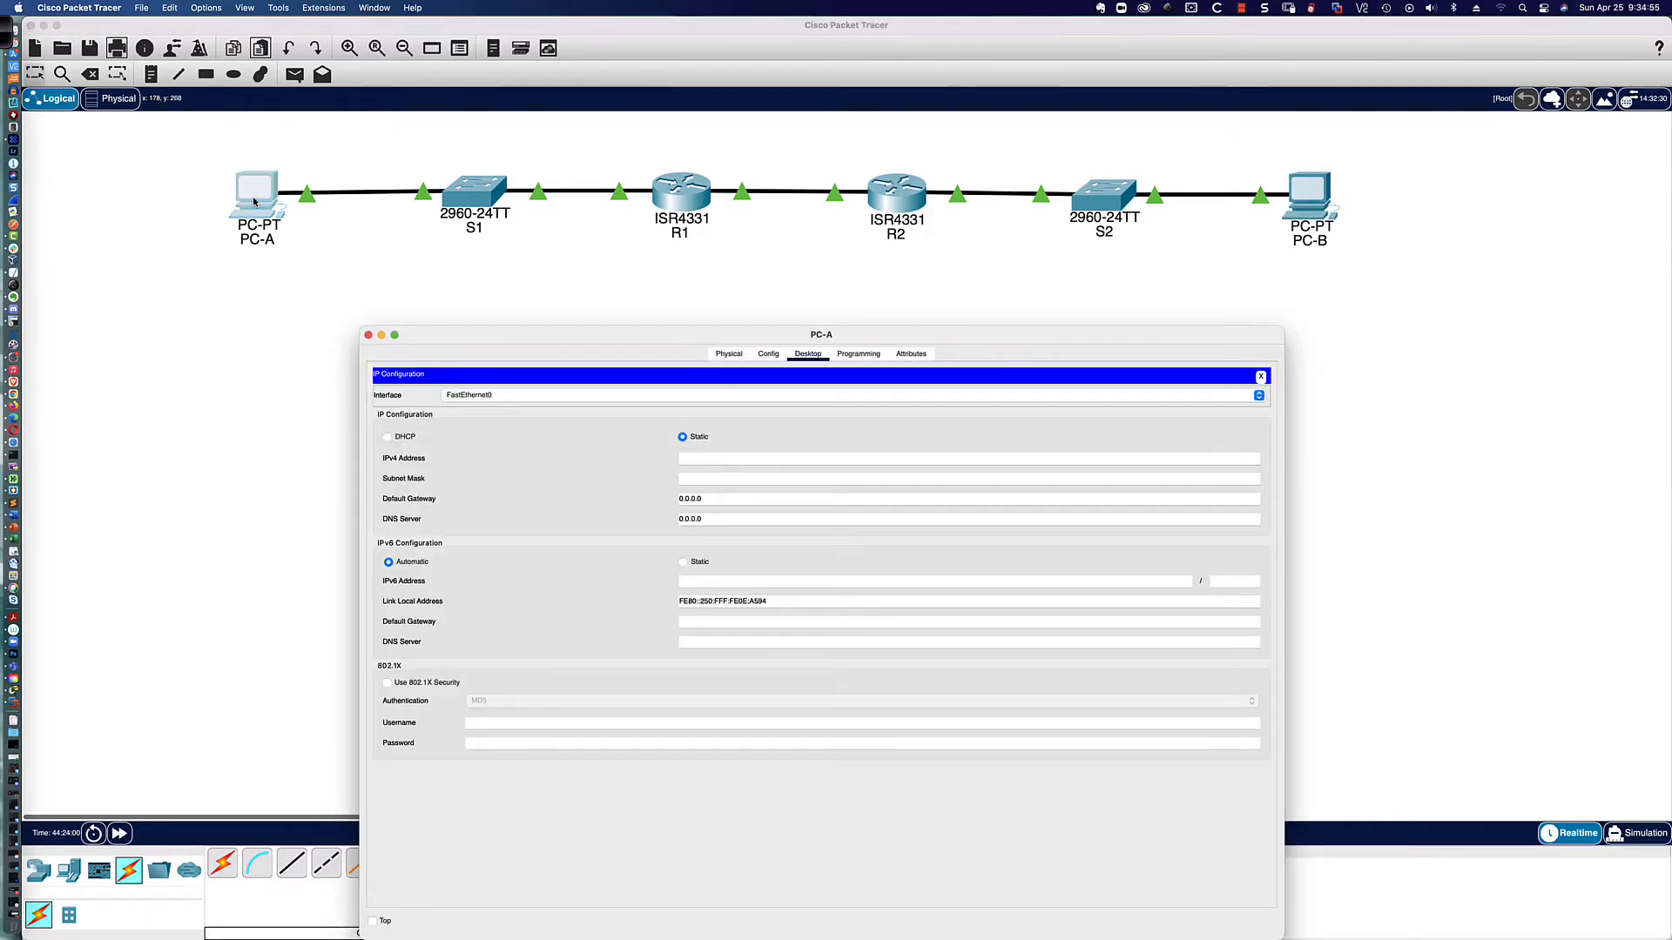
click(676, 199)
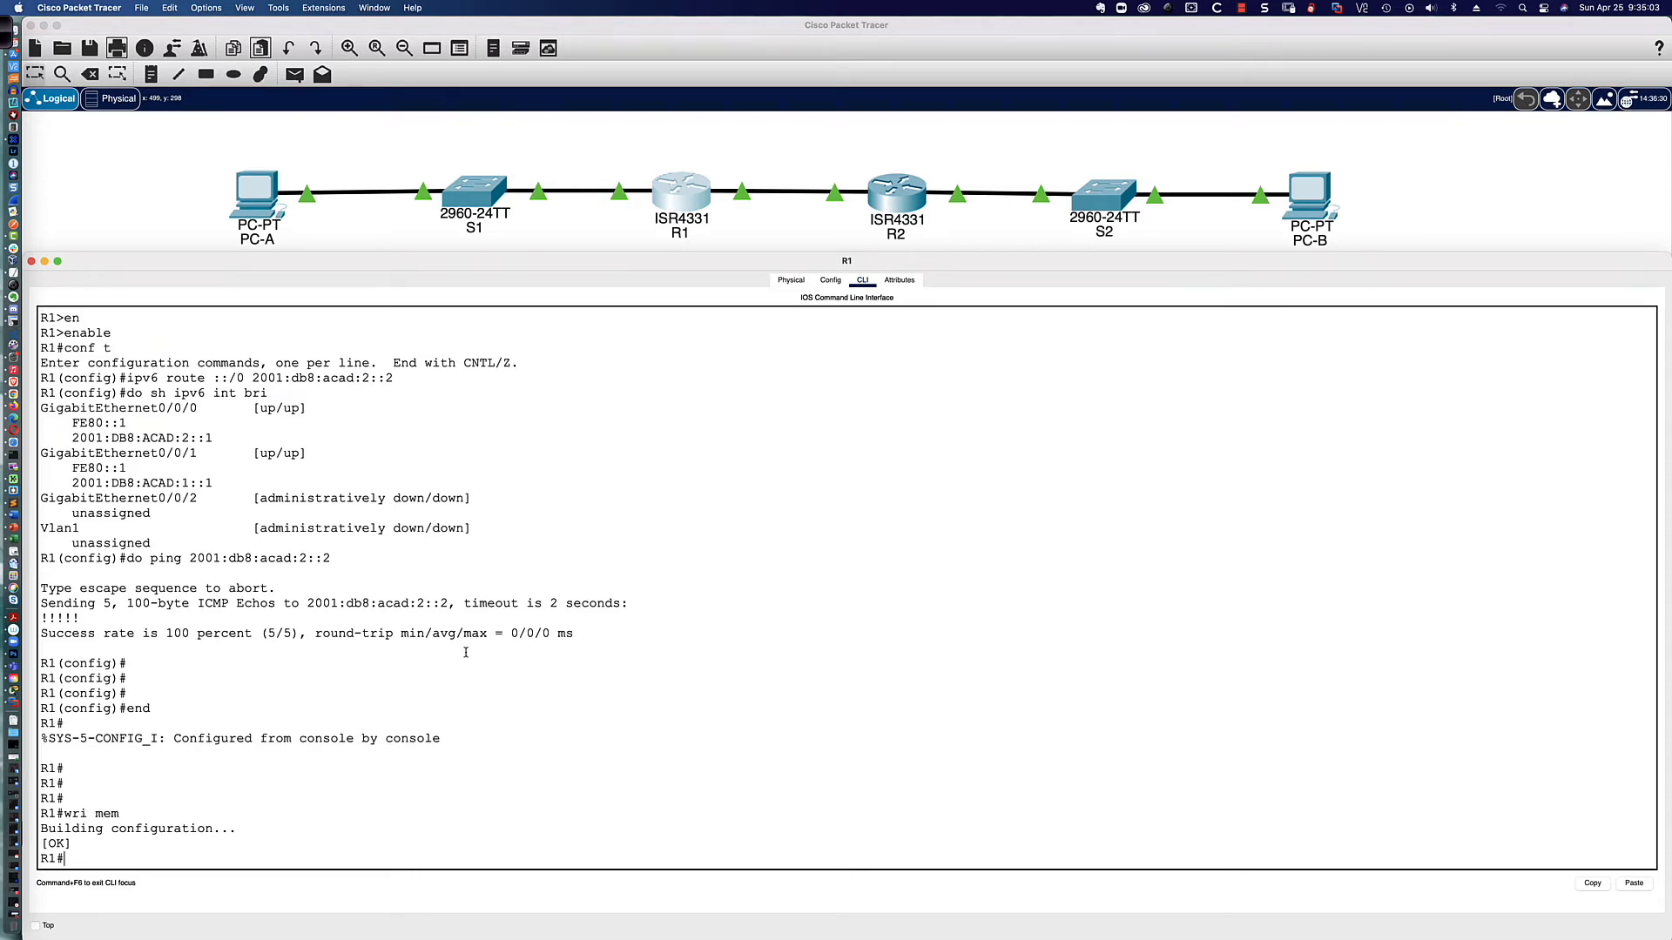
drag(56, 423, 341, 519)
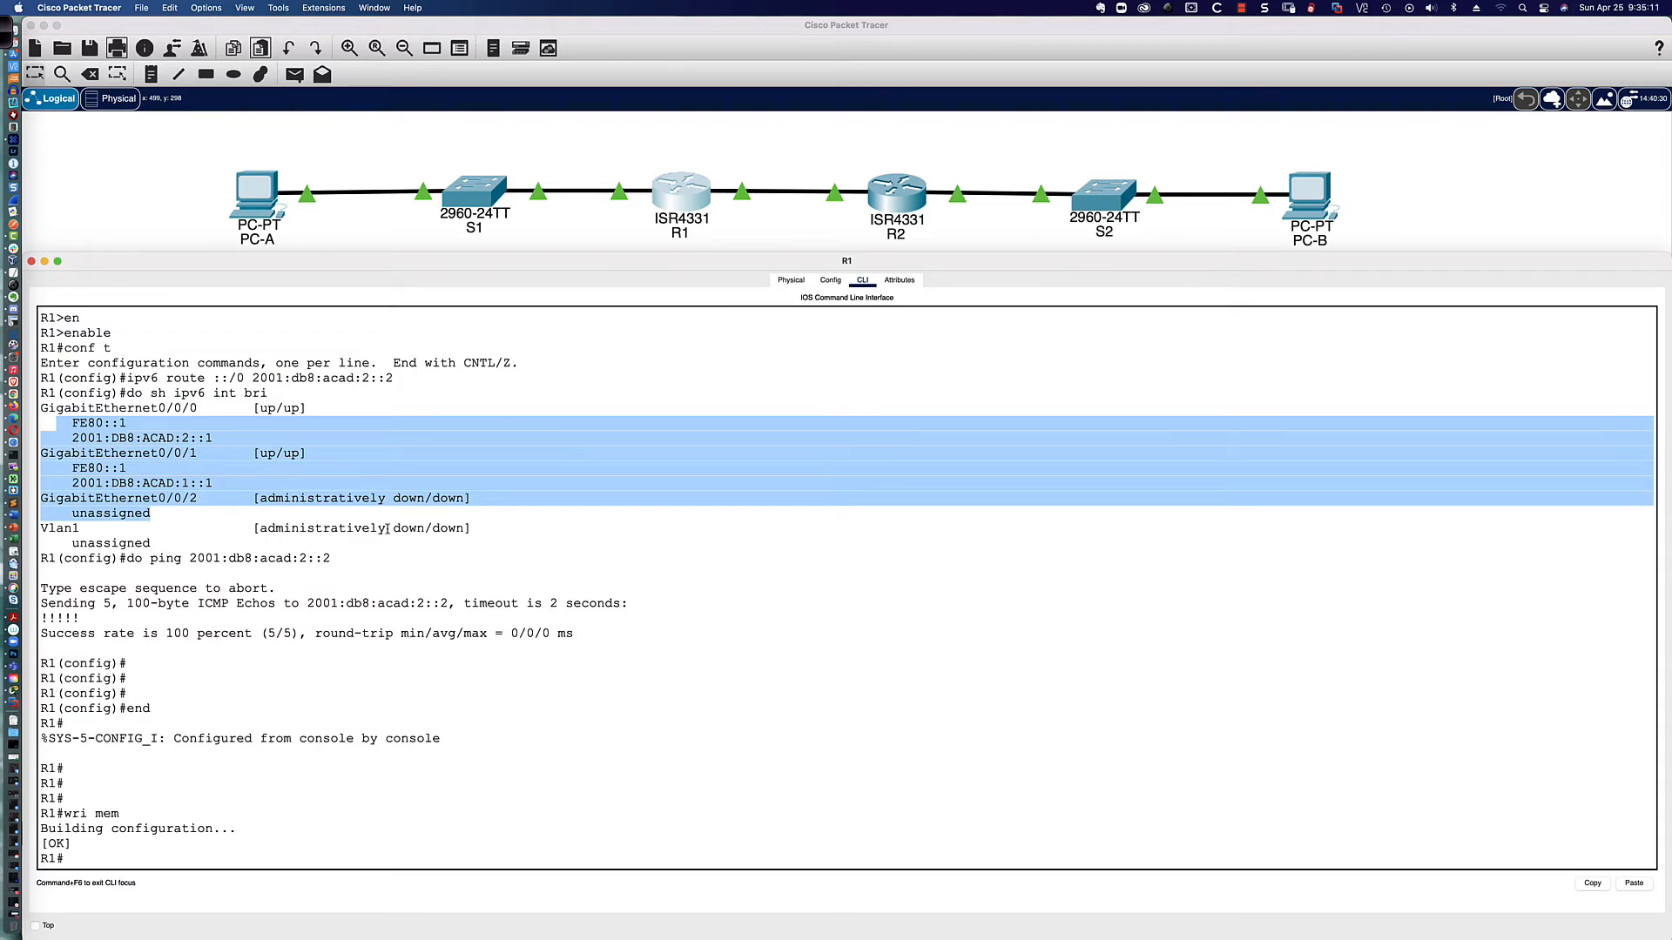
click(712, 690)
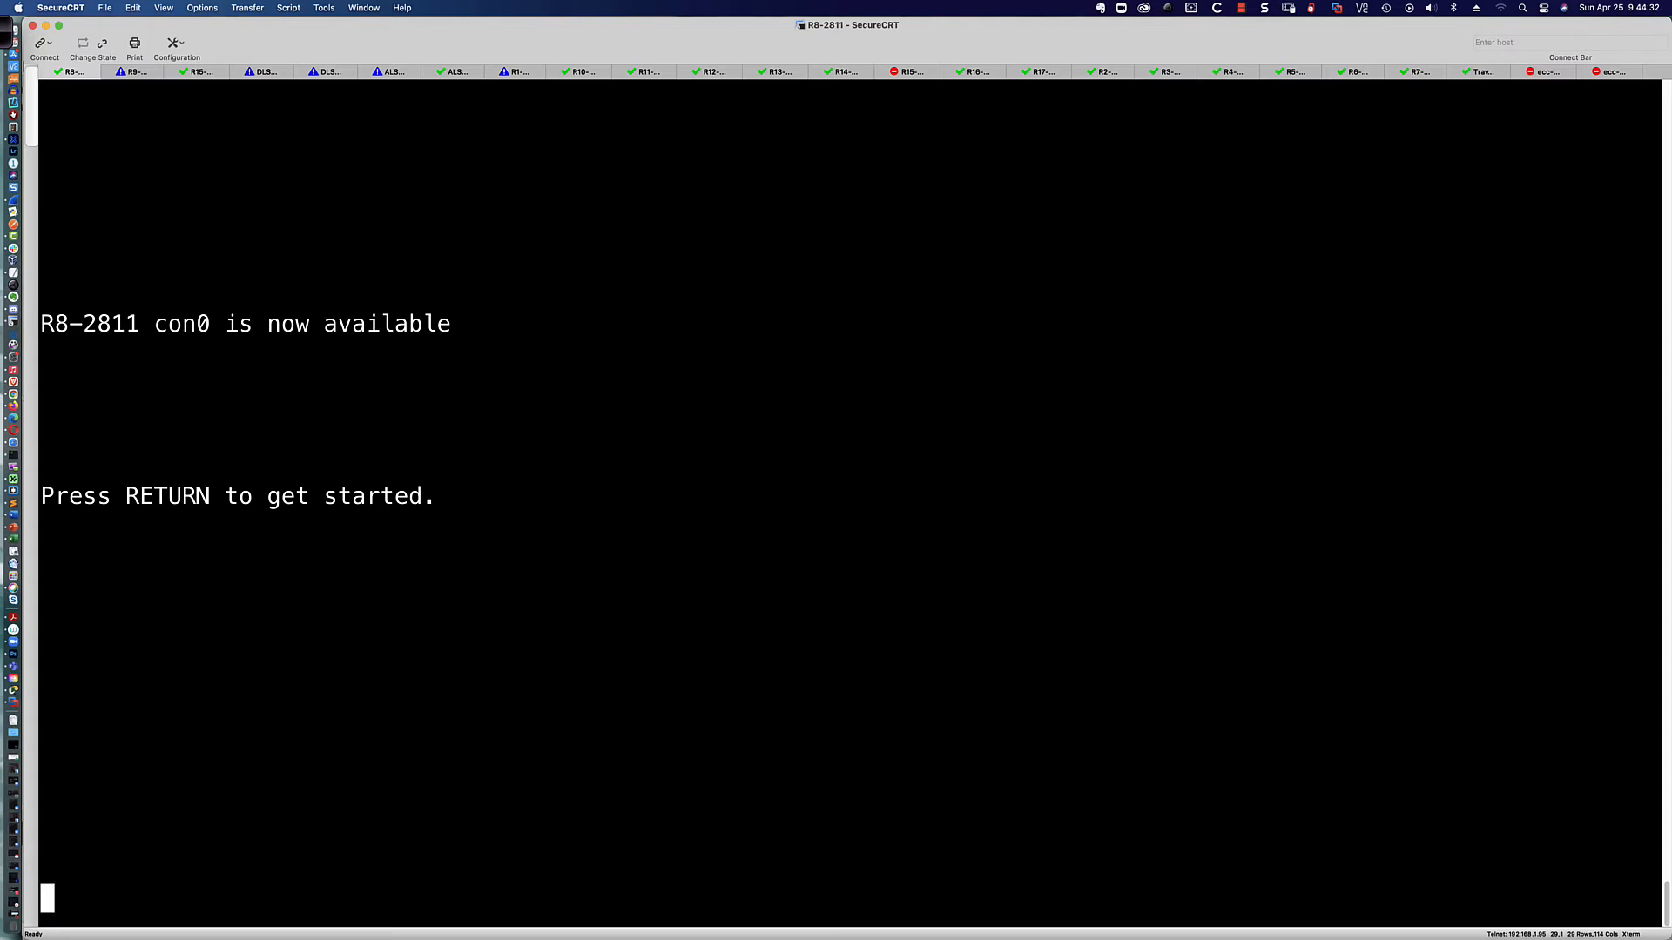
- In the SecureCRT session for R8-2811, enter privileged mode and filter the running configuration for lines containing "unicast"
key(Return)
key(Return)
key(Return)
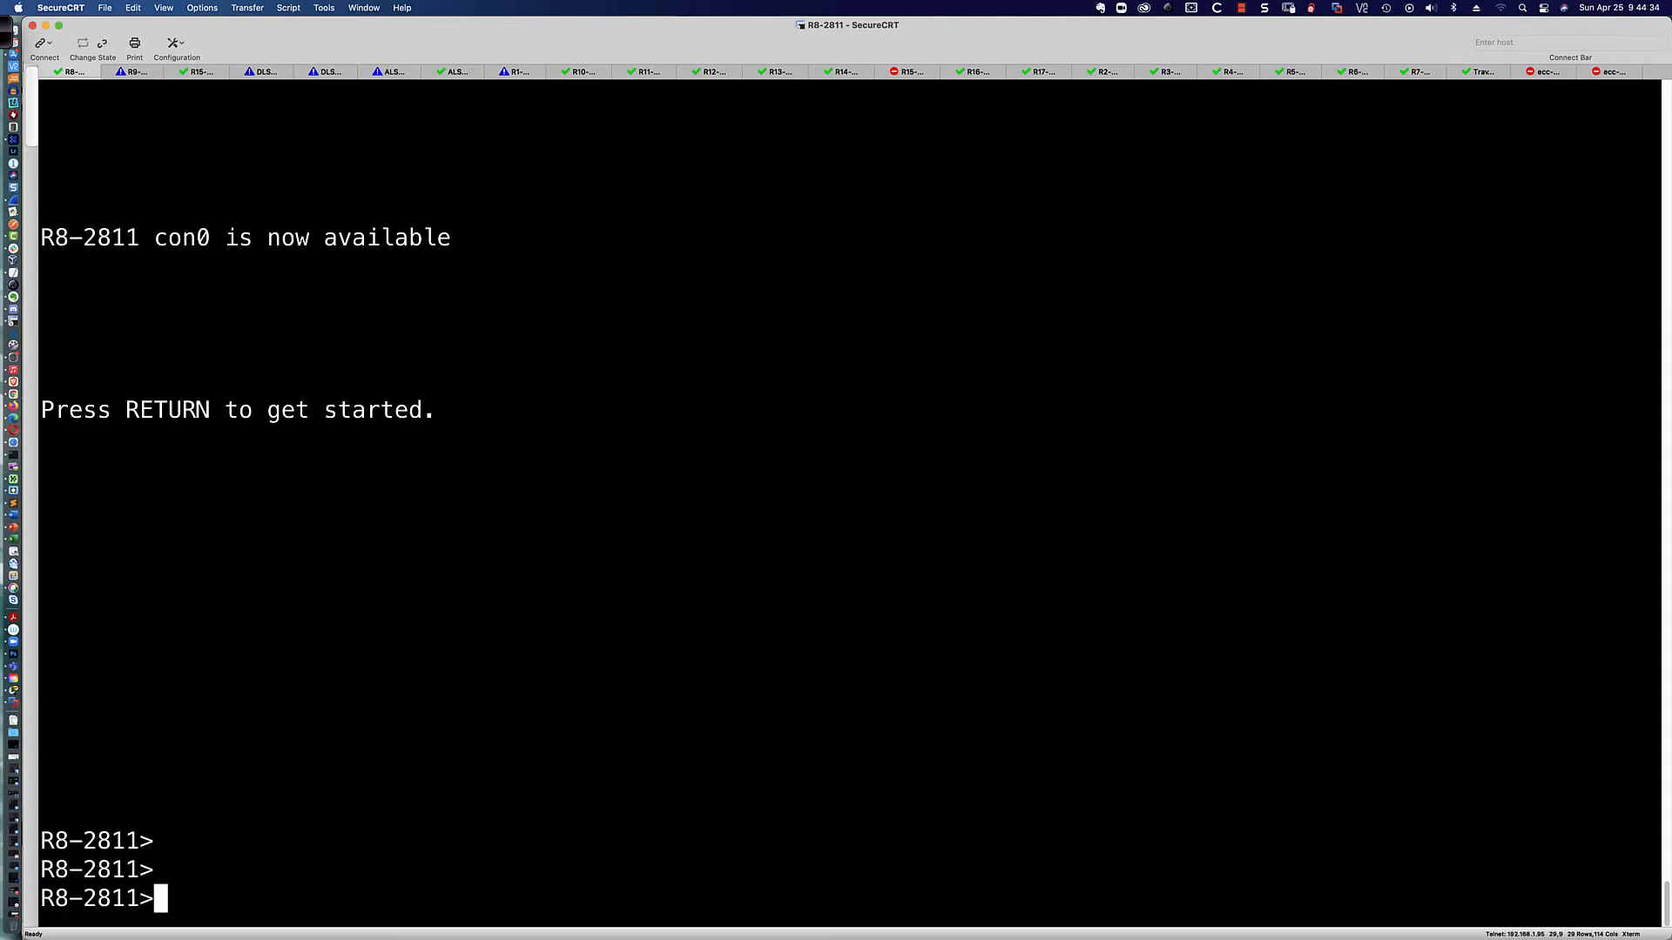
text(en)
key(Return)
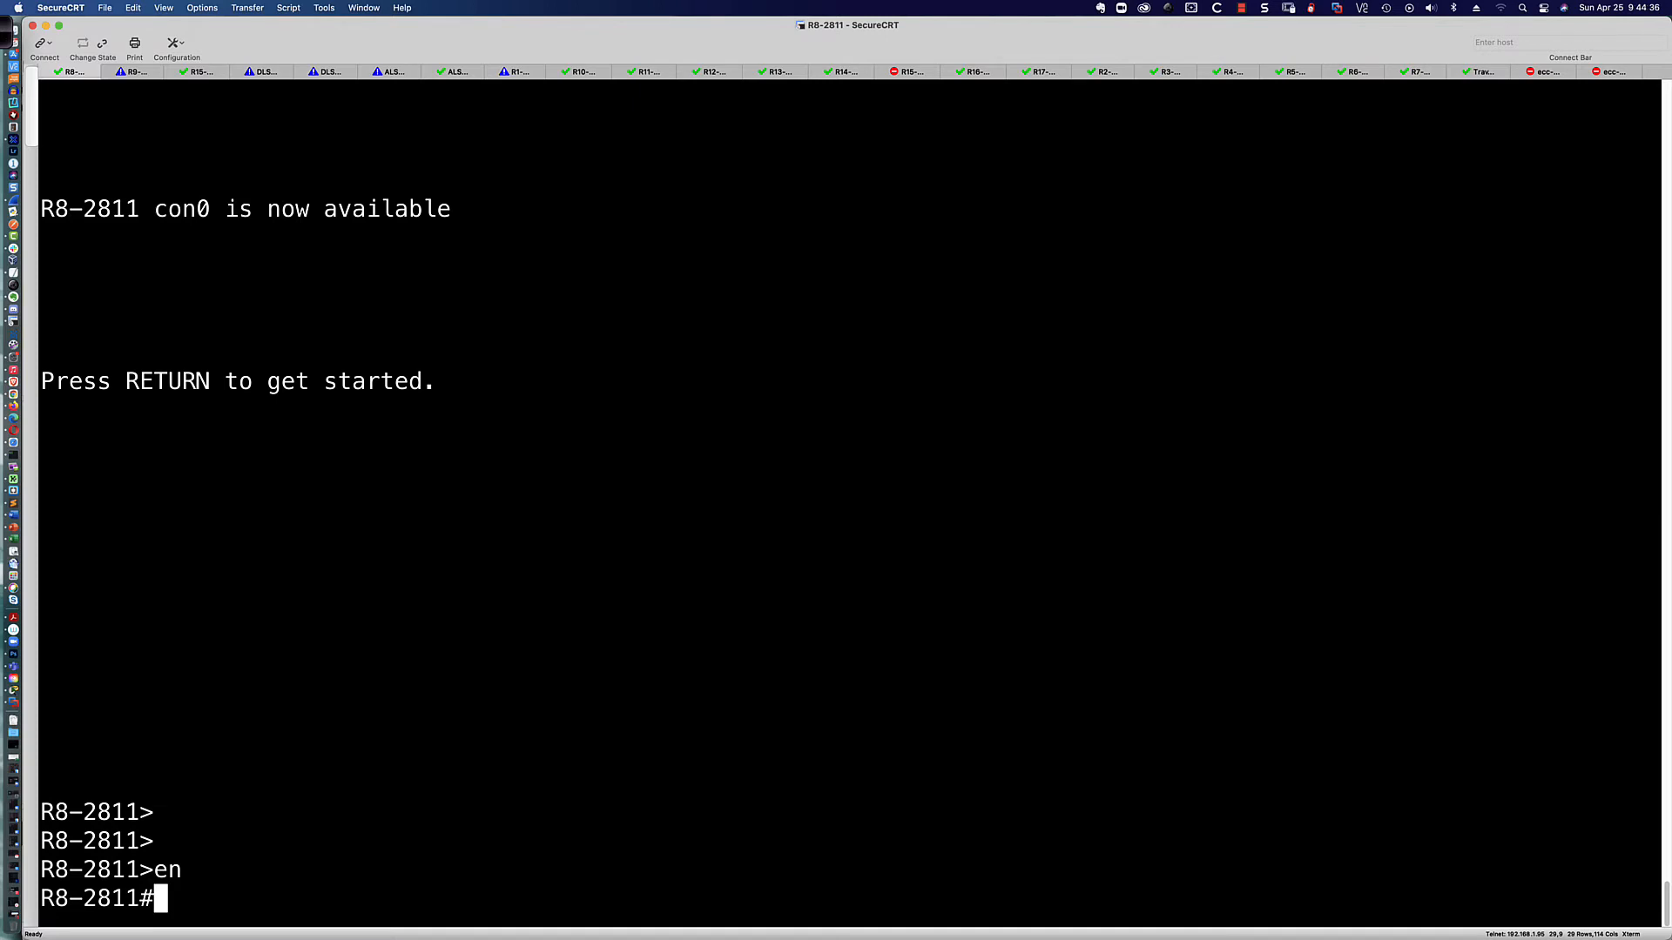
text(sh run | )
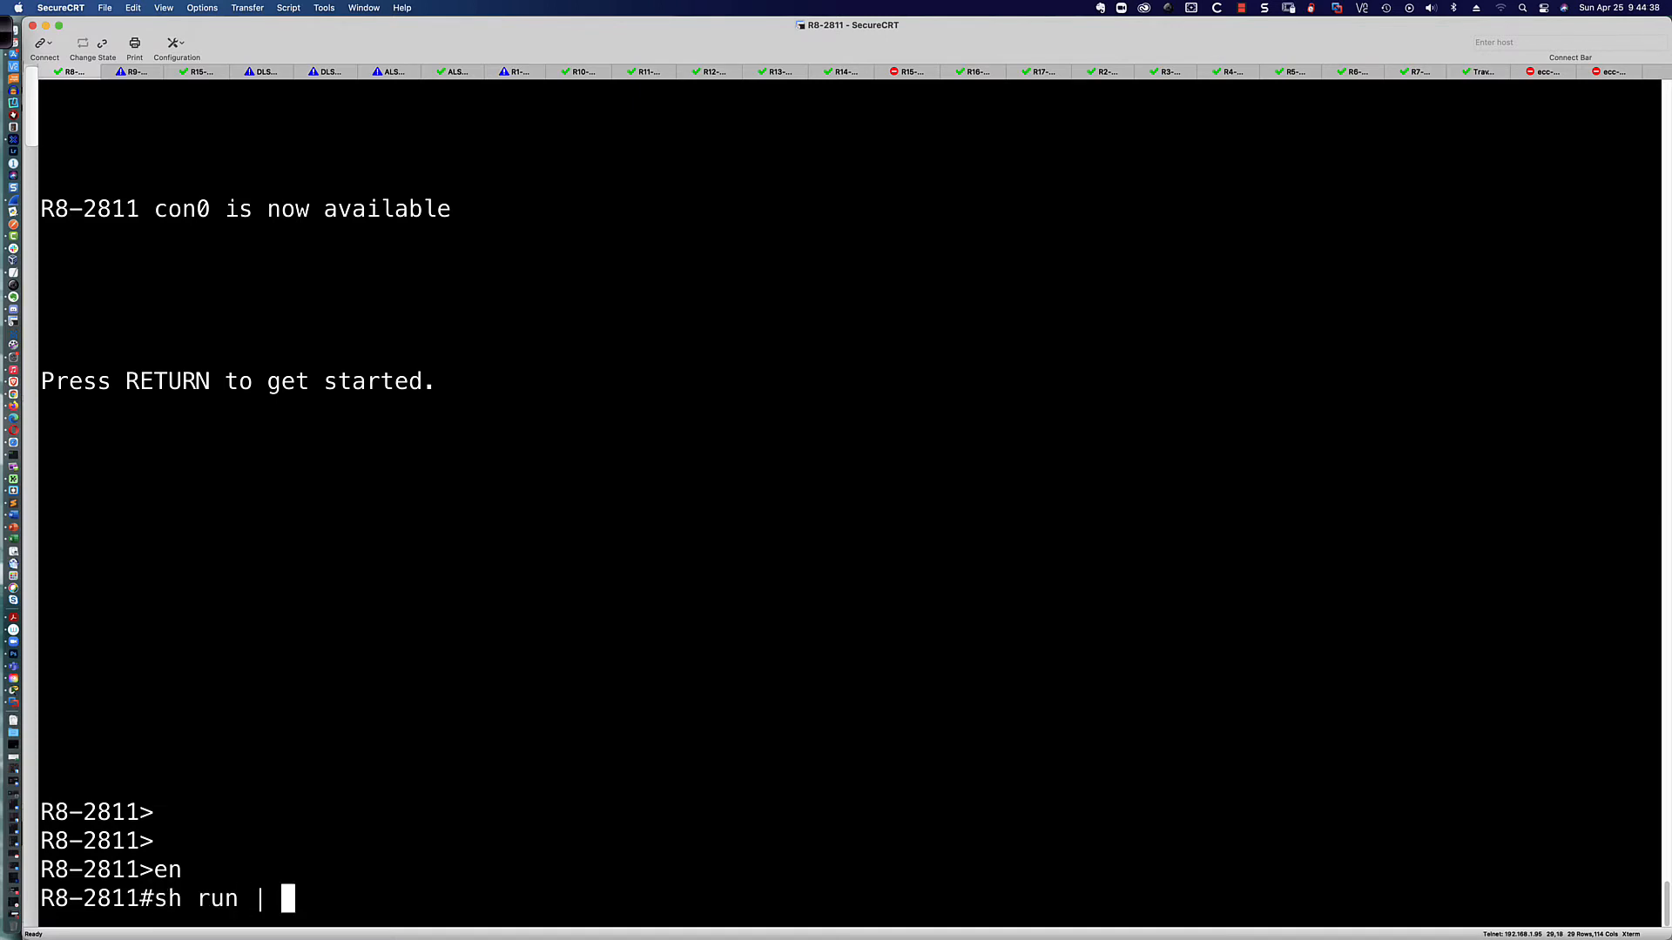
text(inc unicast)
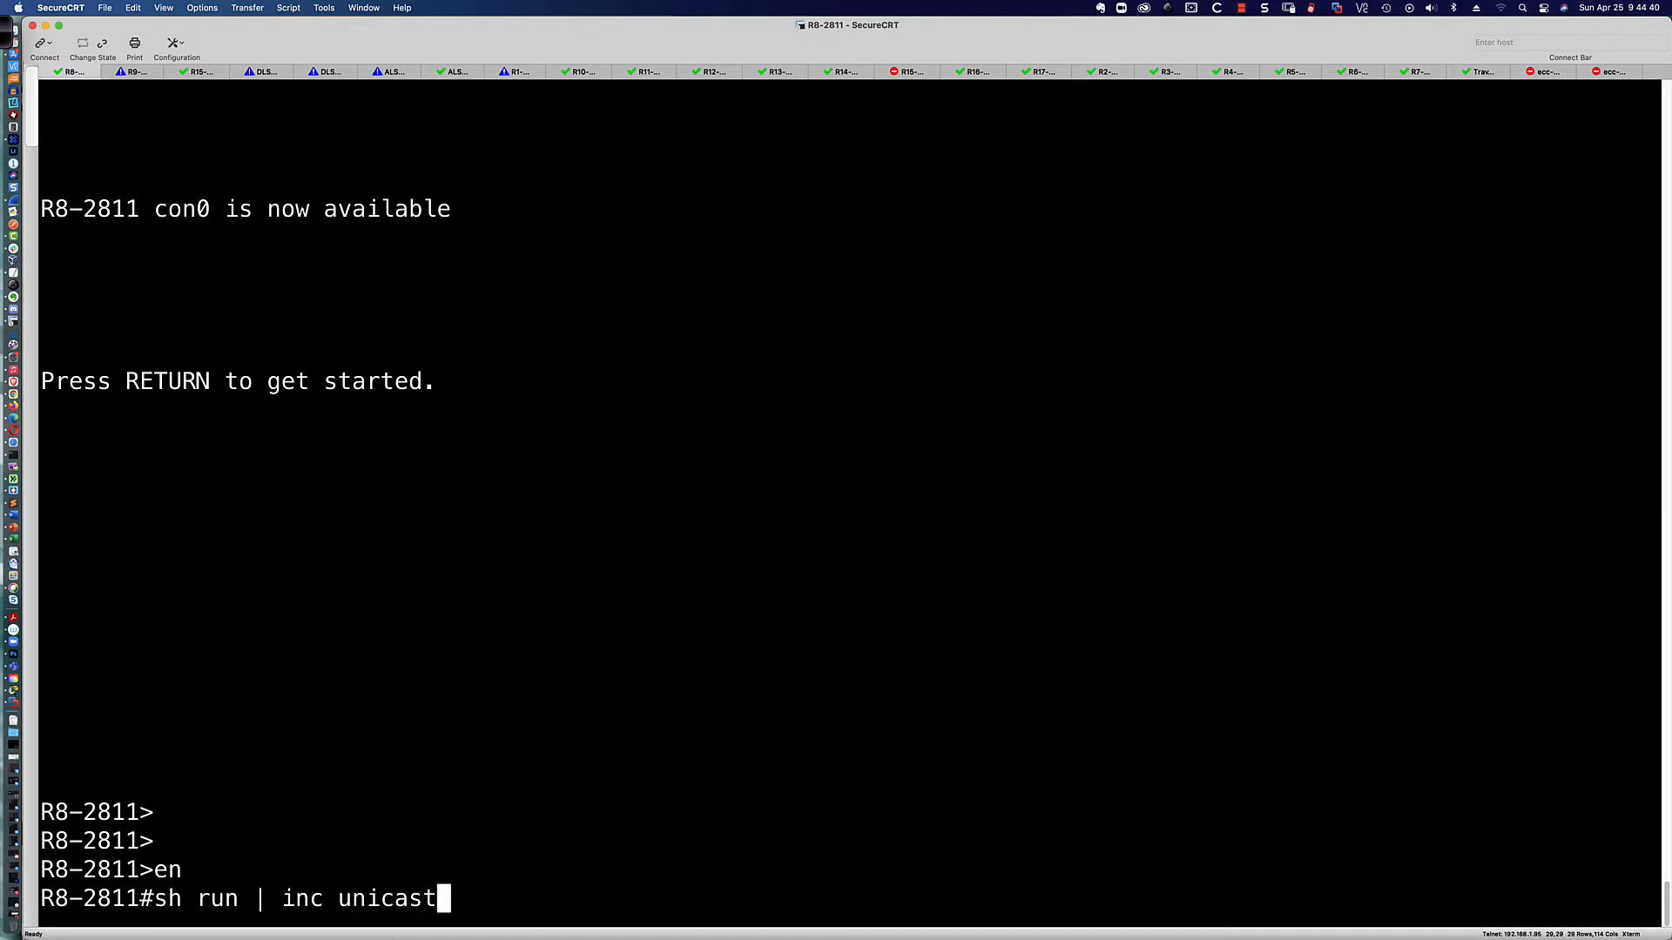
key(Return)
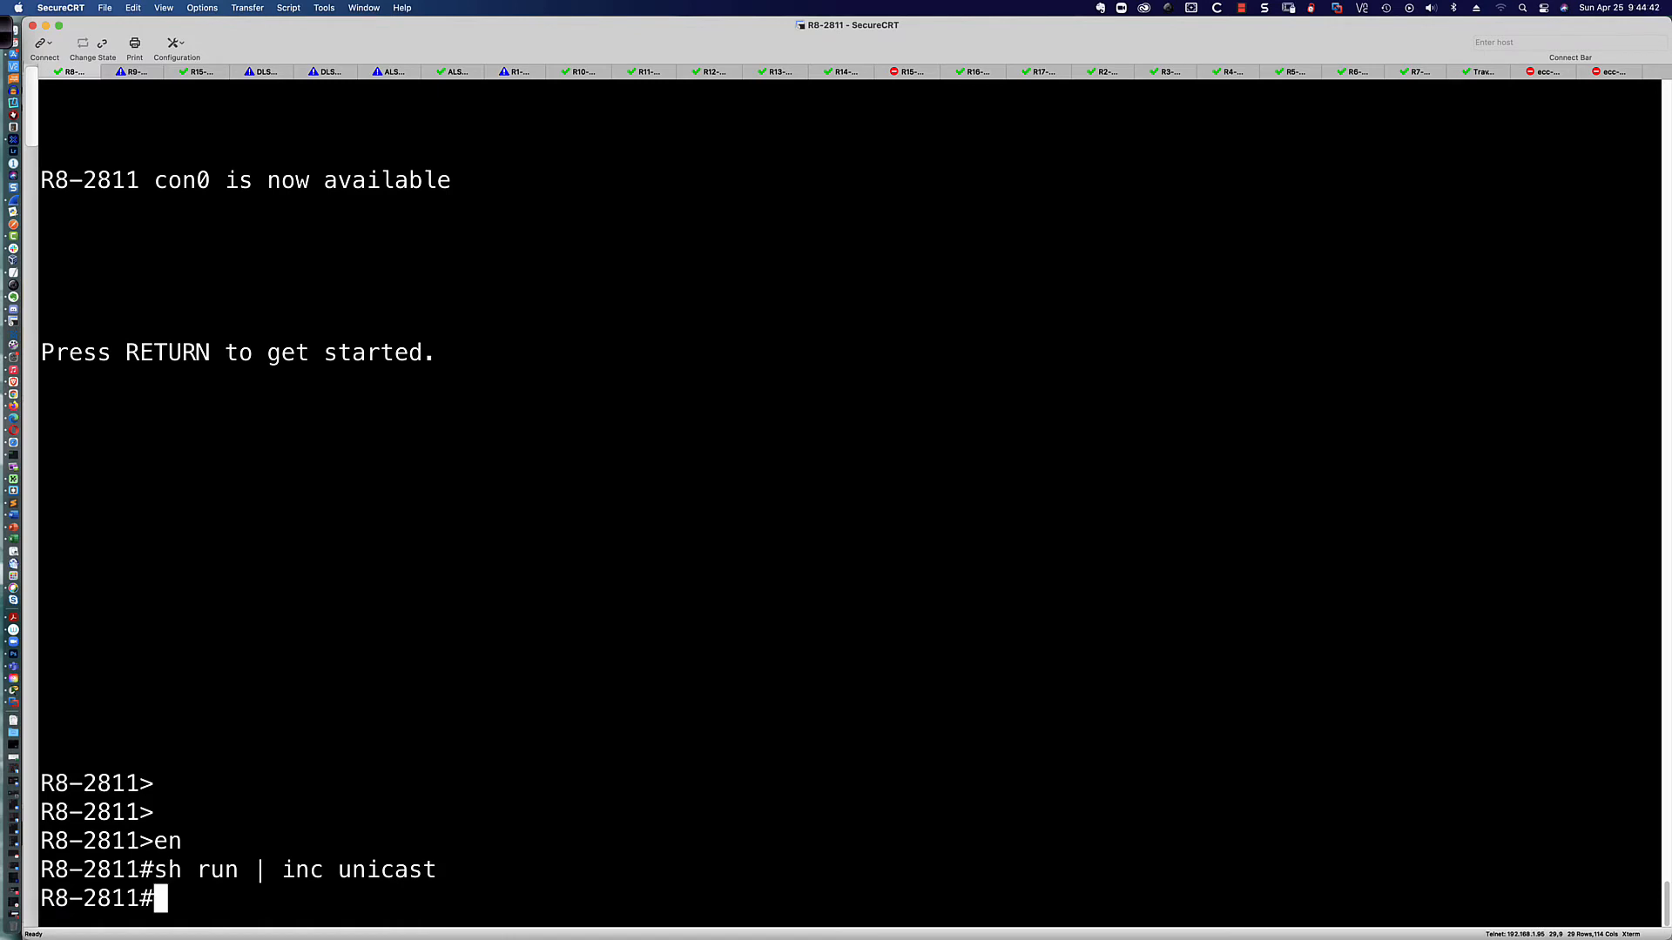
- Show the running configuration of interface fa0/0.10 on R8-2811 and examine its link-local and global IPv6 addresses
key(Return)
text(sh)
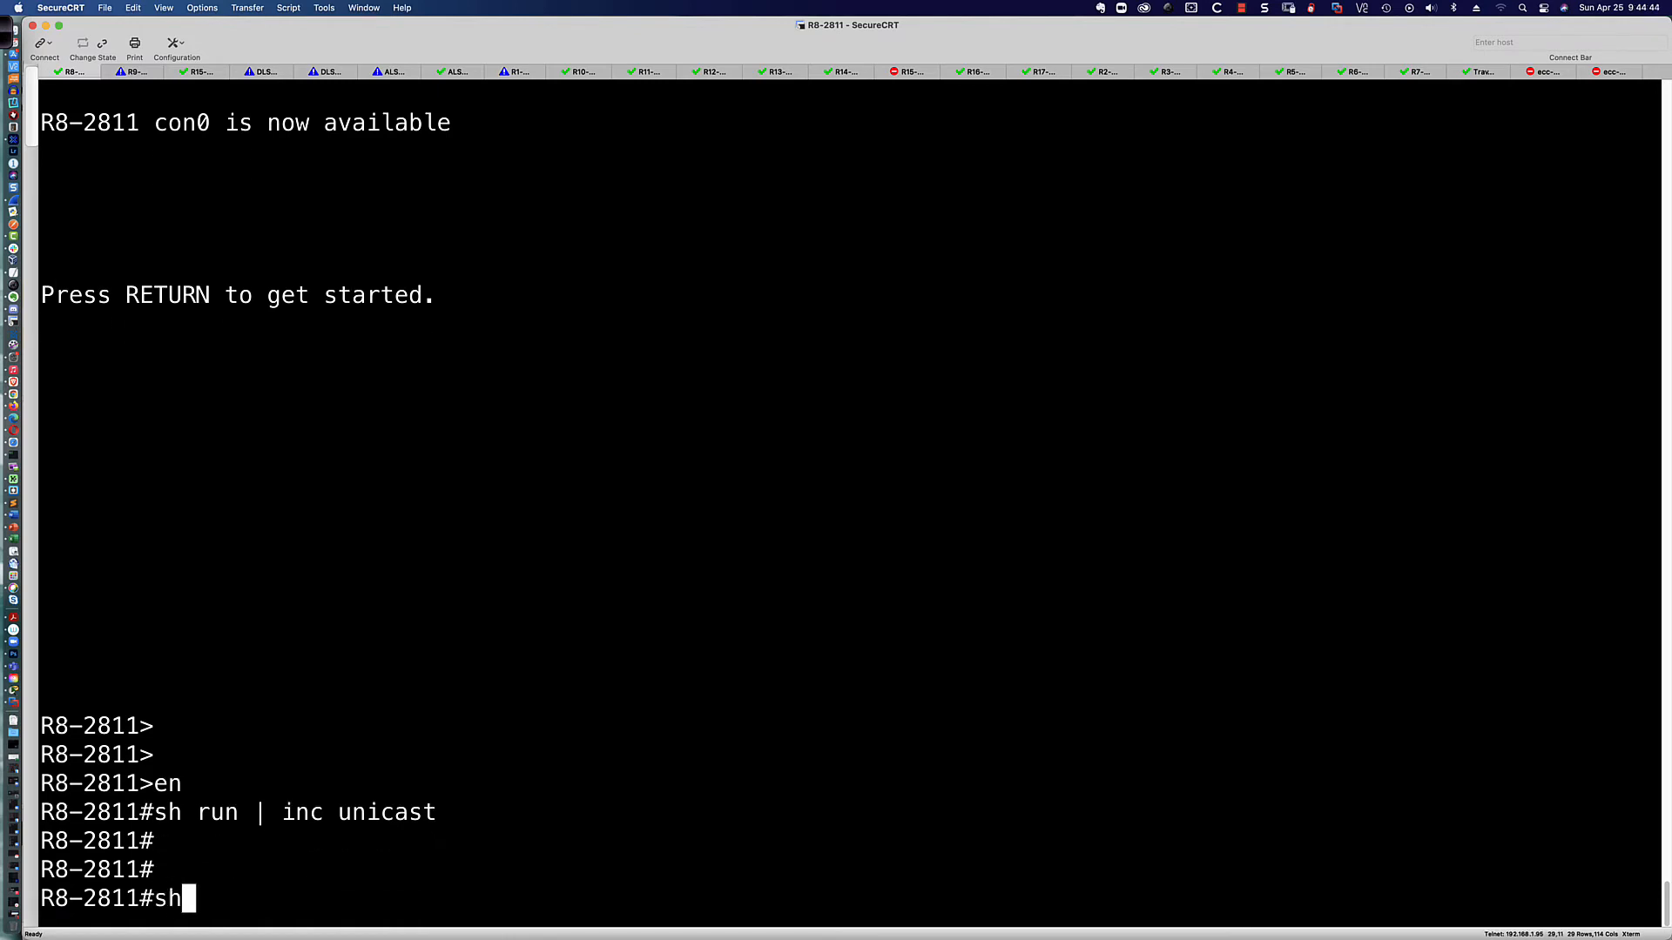
text( run int )
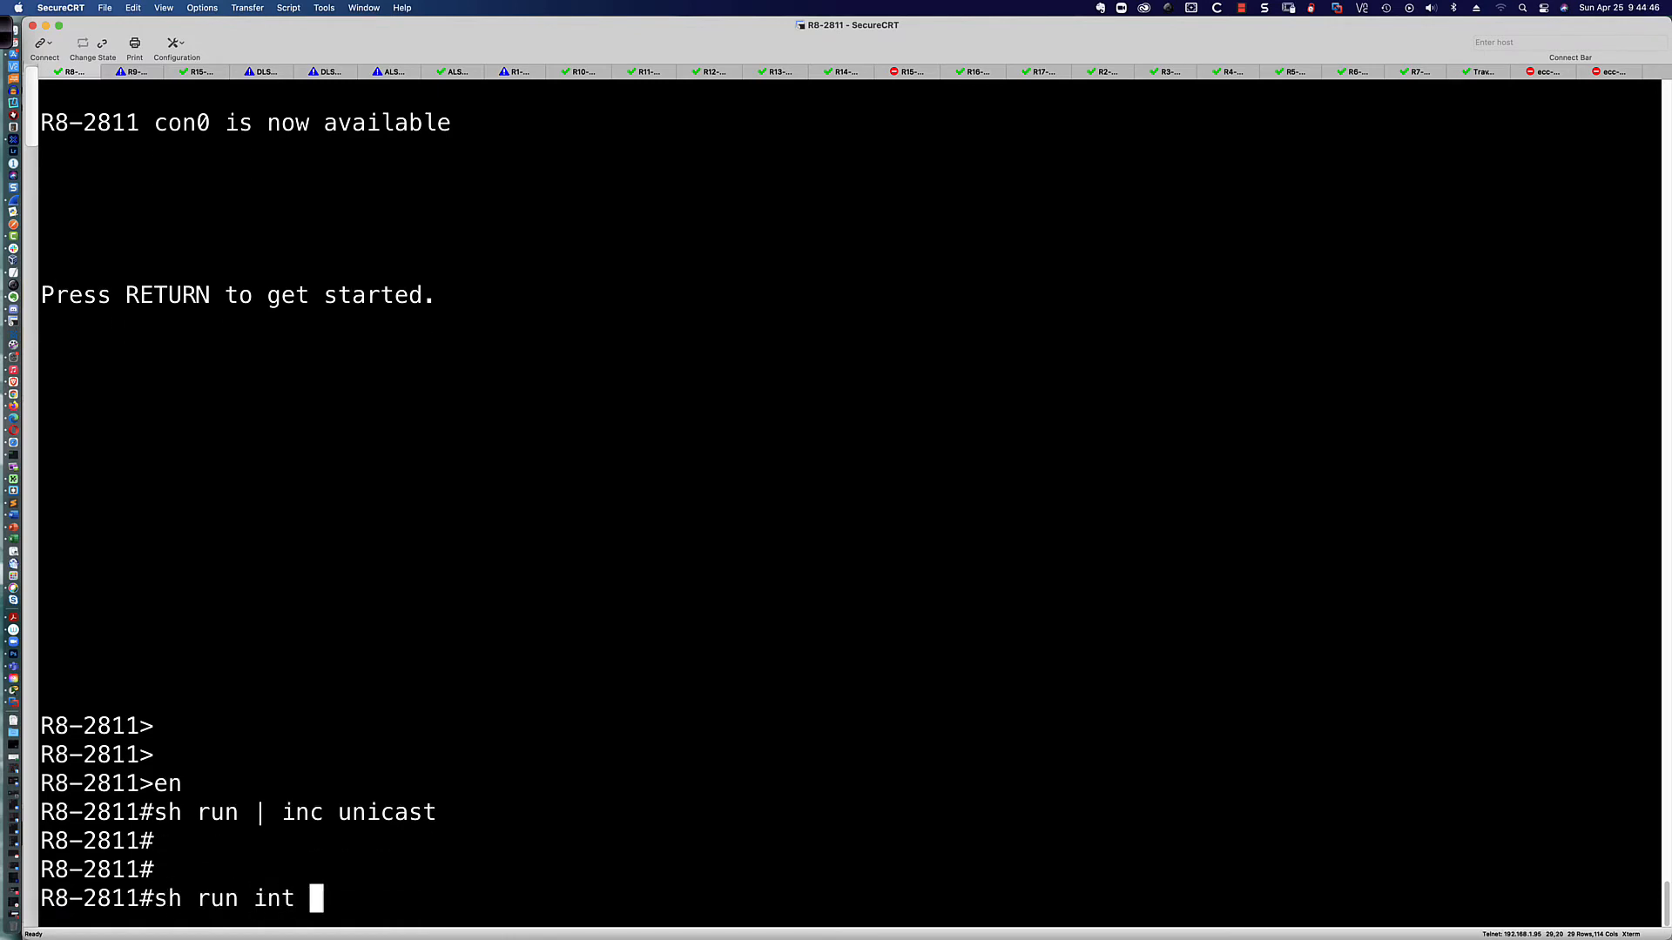
text(fa0/0.)
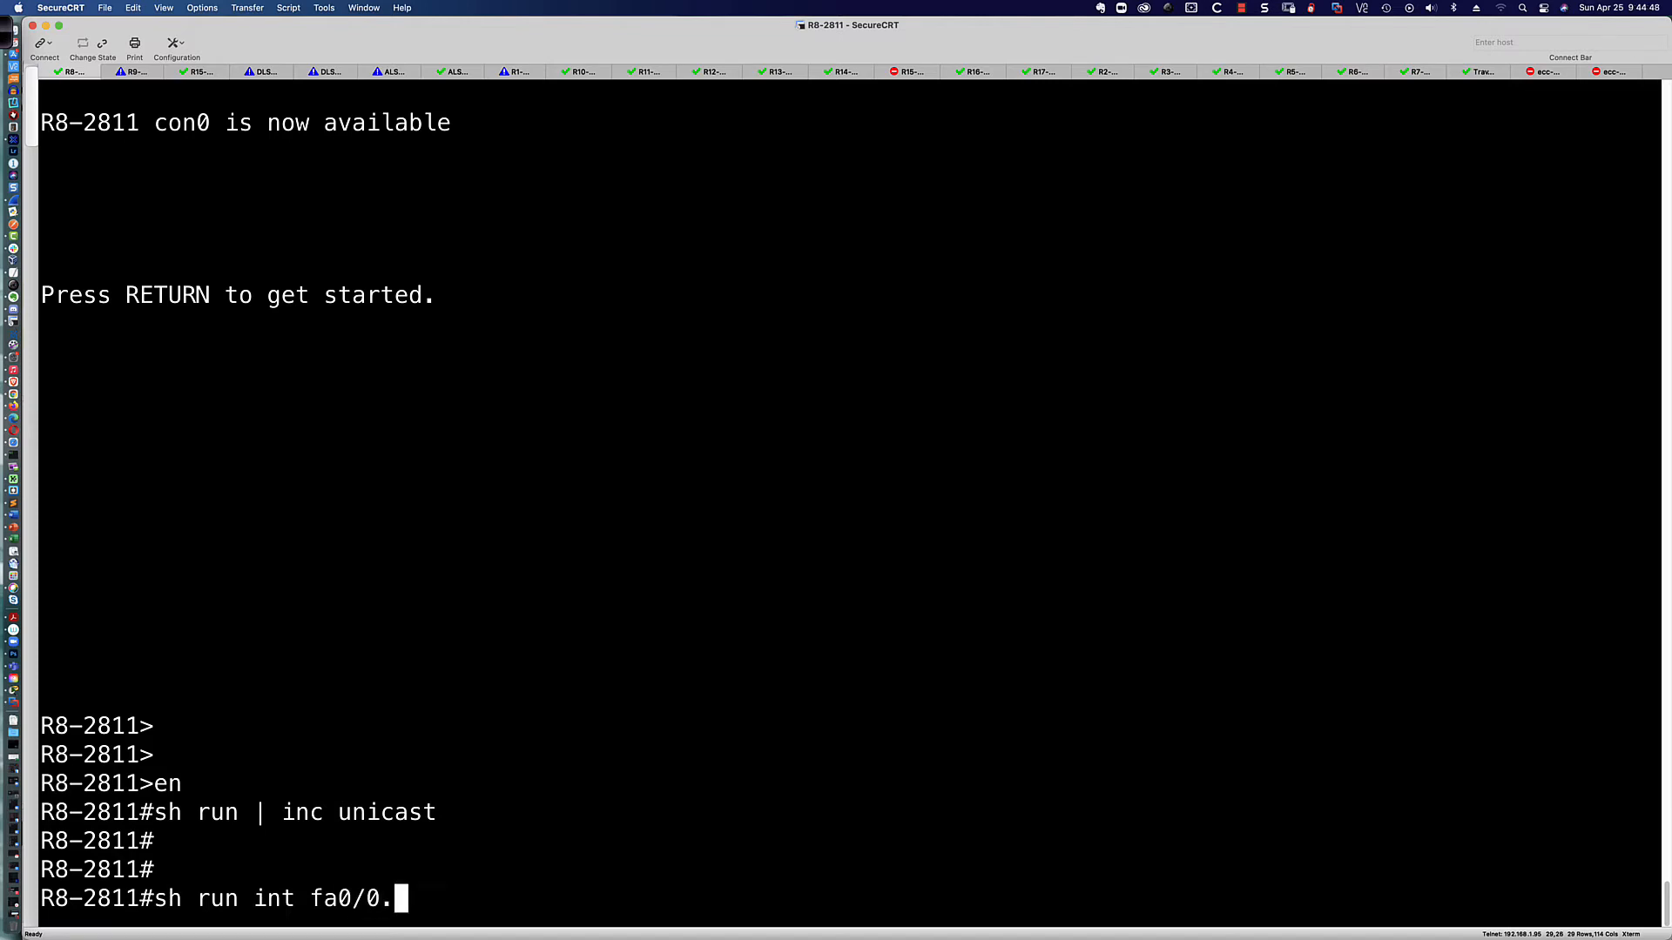
text(10)
key(Return)
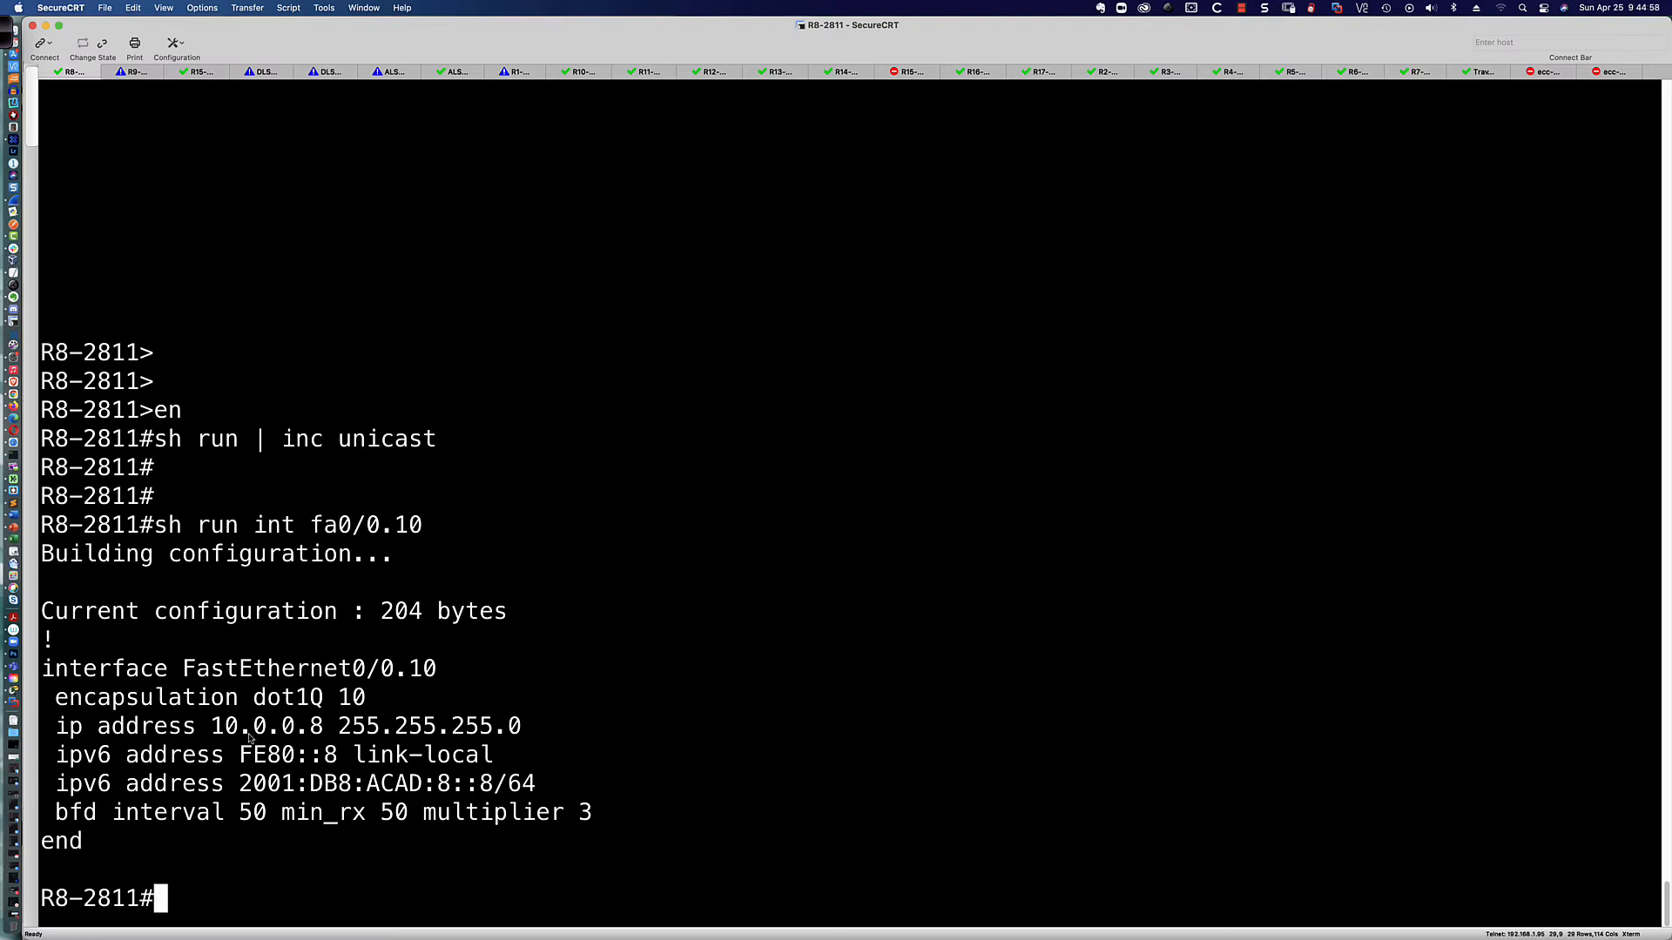
drag(230, 755, 336, 760)
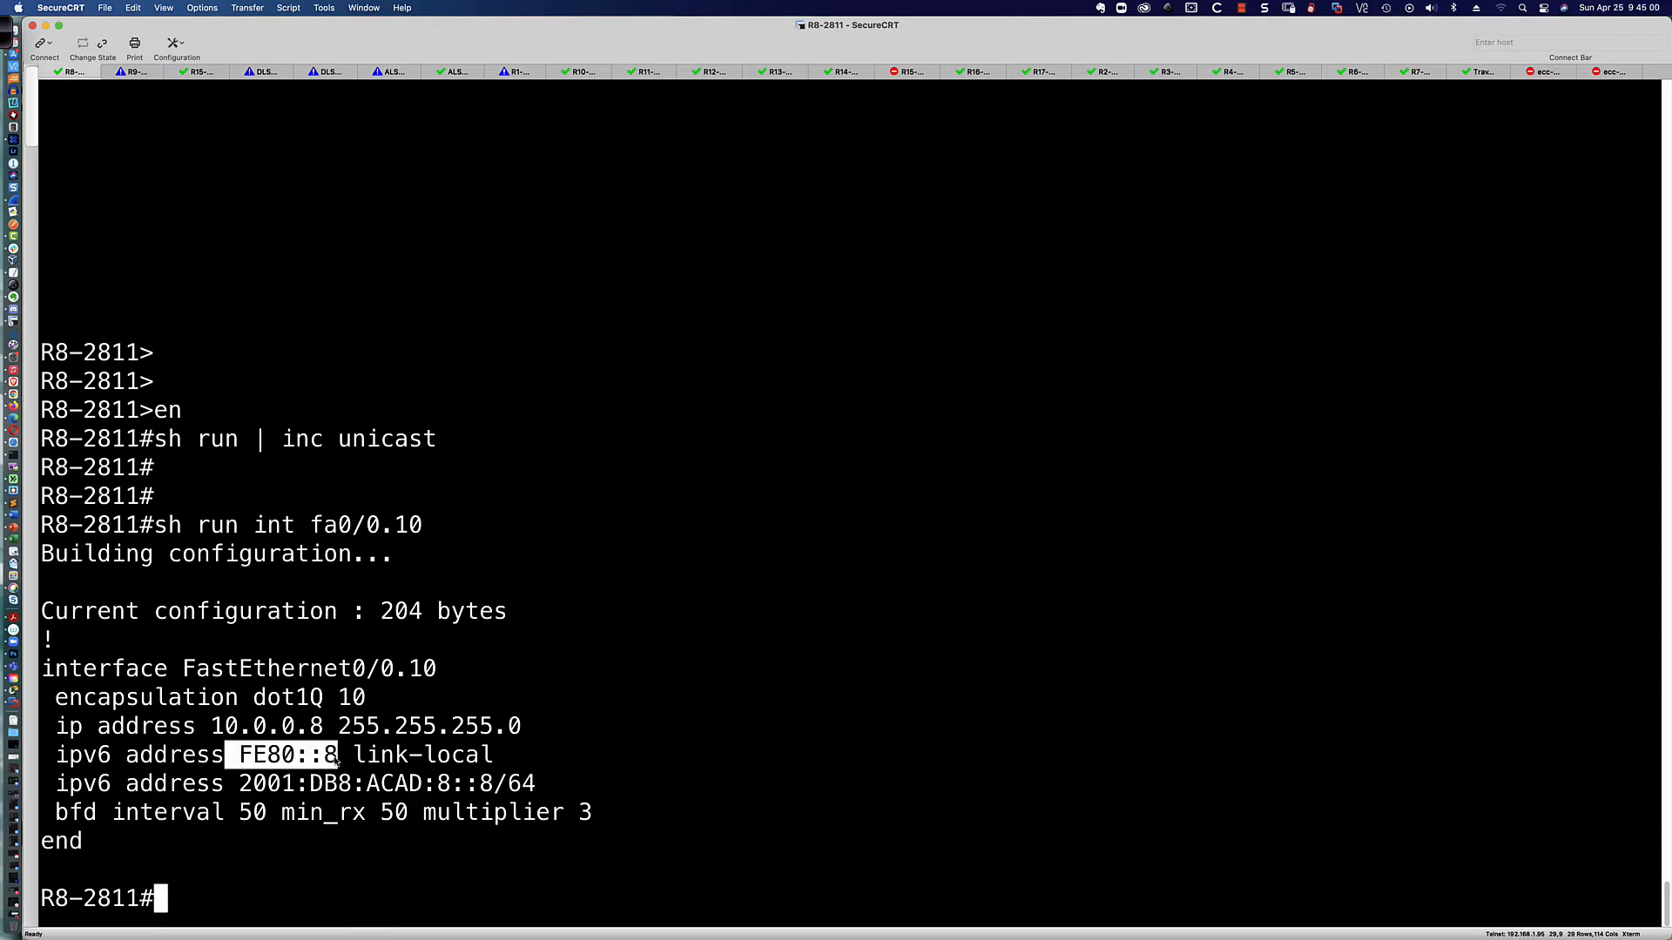
drag(240, 786, 540, 792)
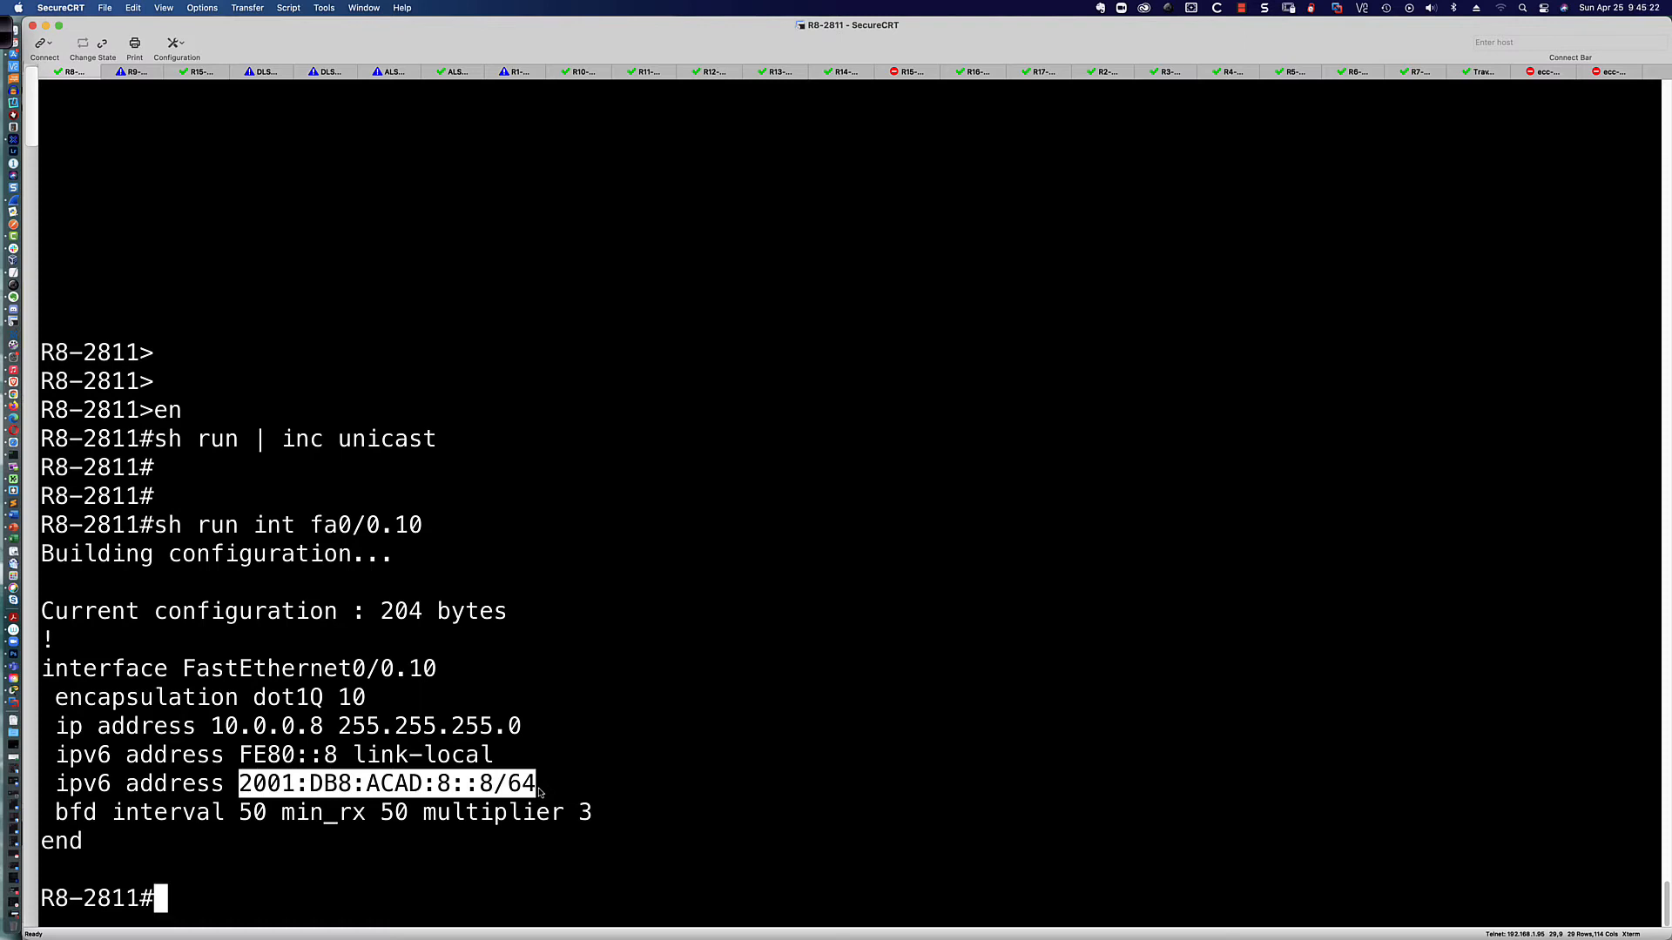
click(593, 745)
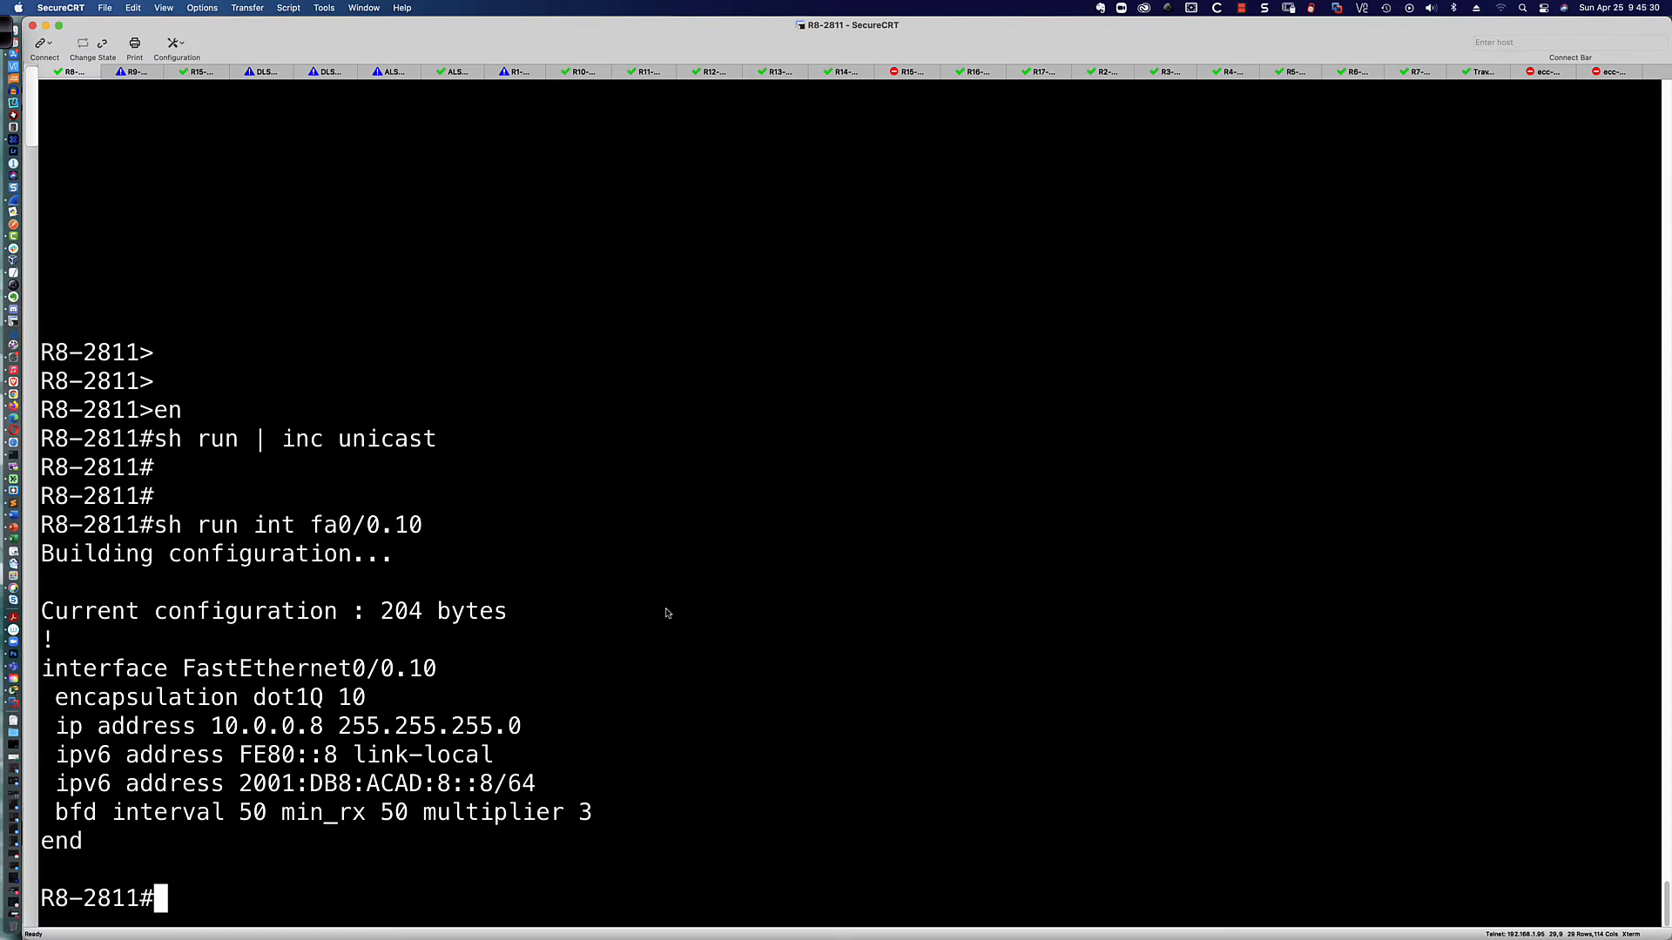
- Switch to Wireshark and start a new capture on USB 10/100/1000 LAN: en8, continuing without saving the previous one
key(super+Tab)
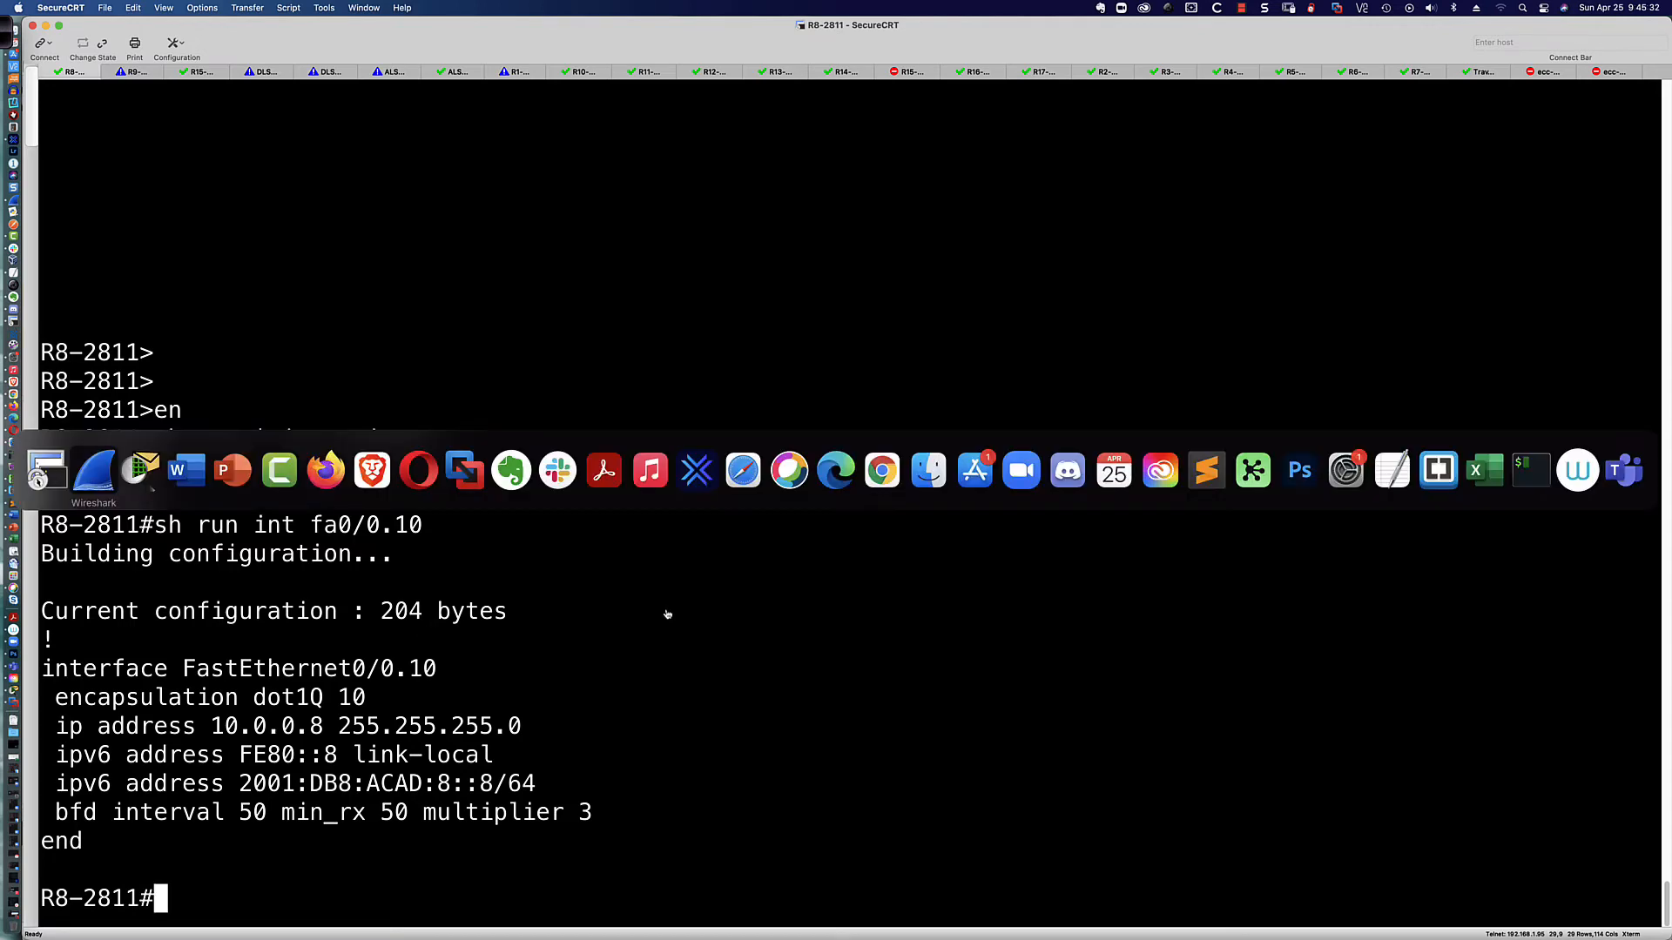
key(super+e)
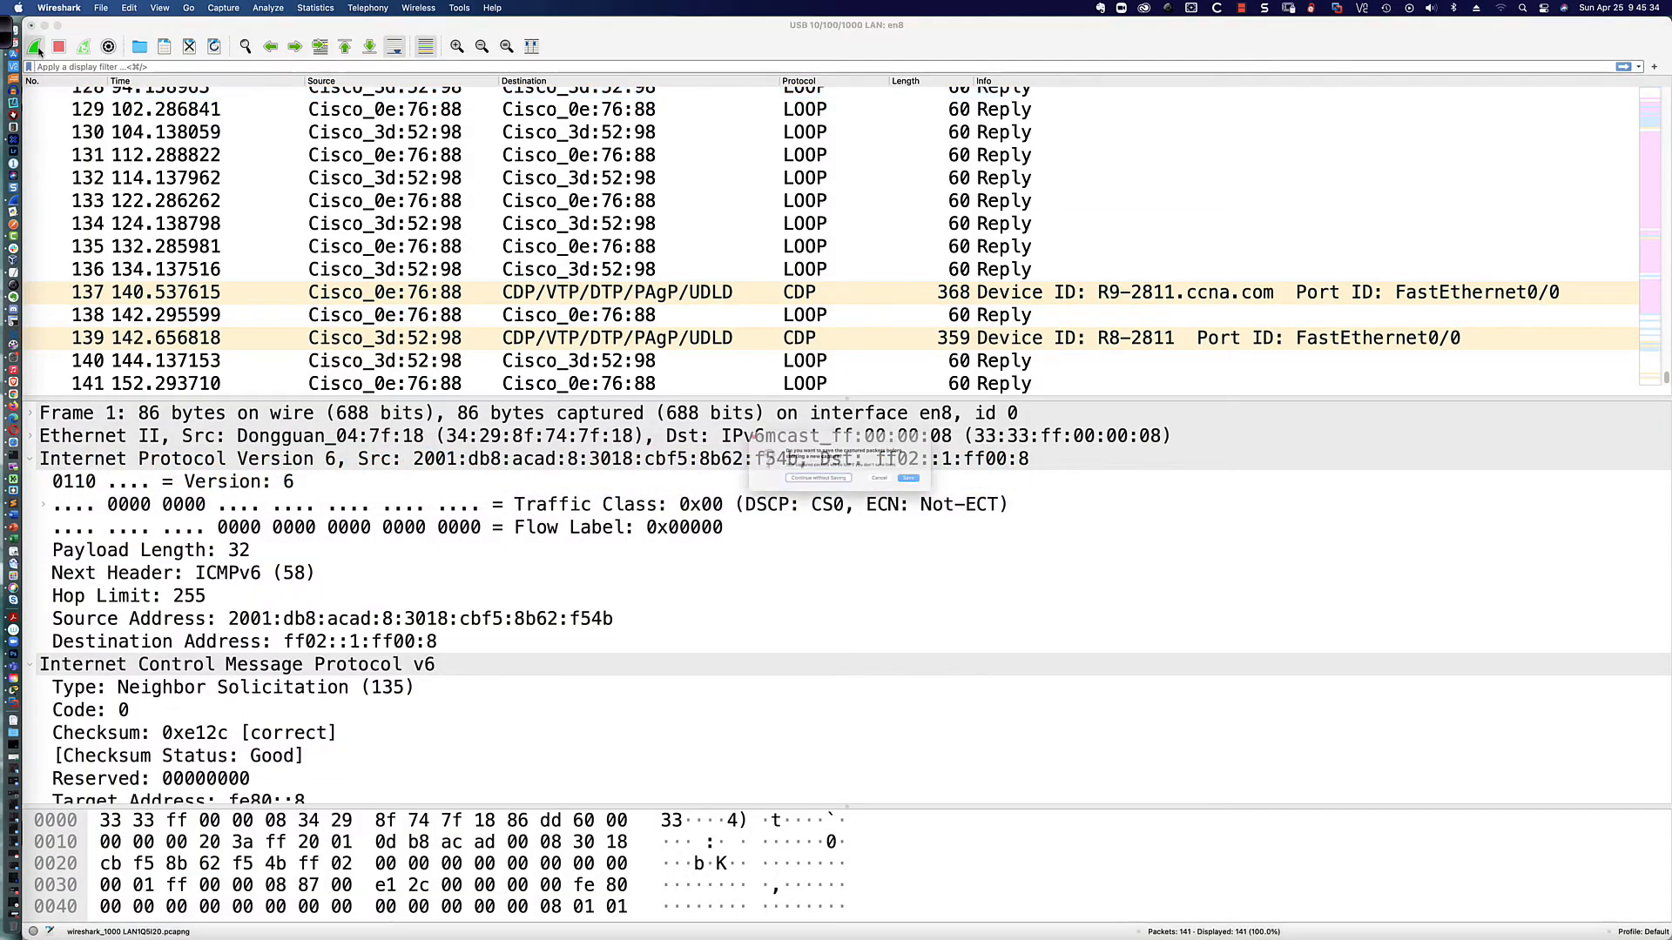
click(801, 490)
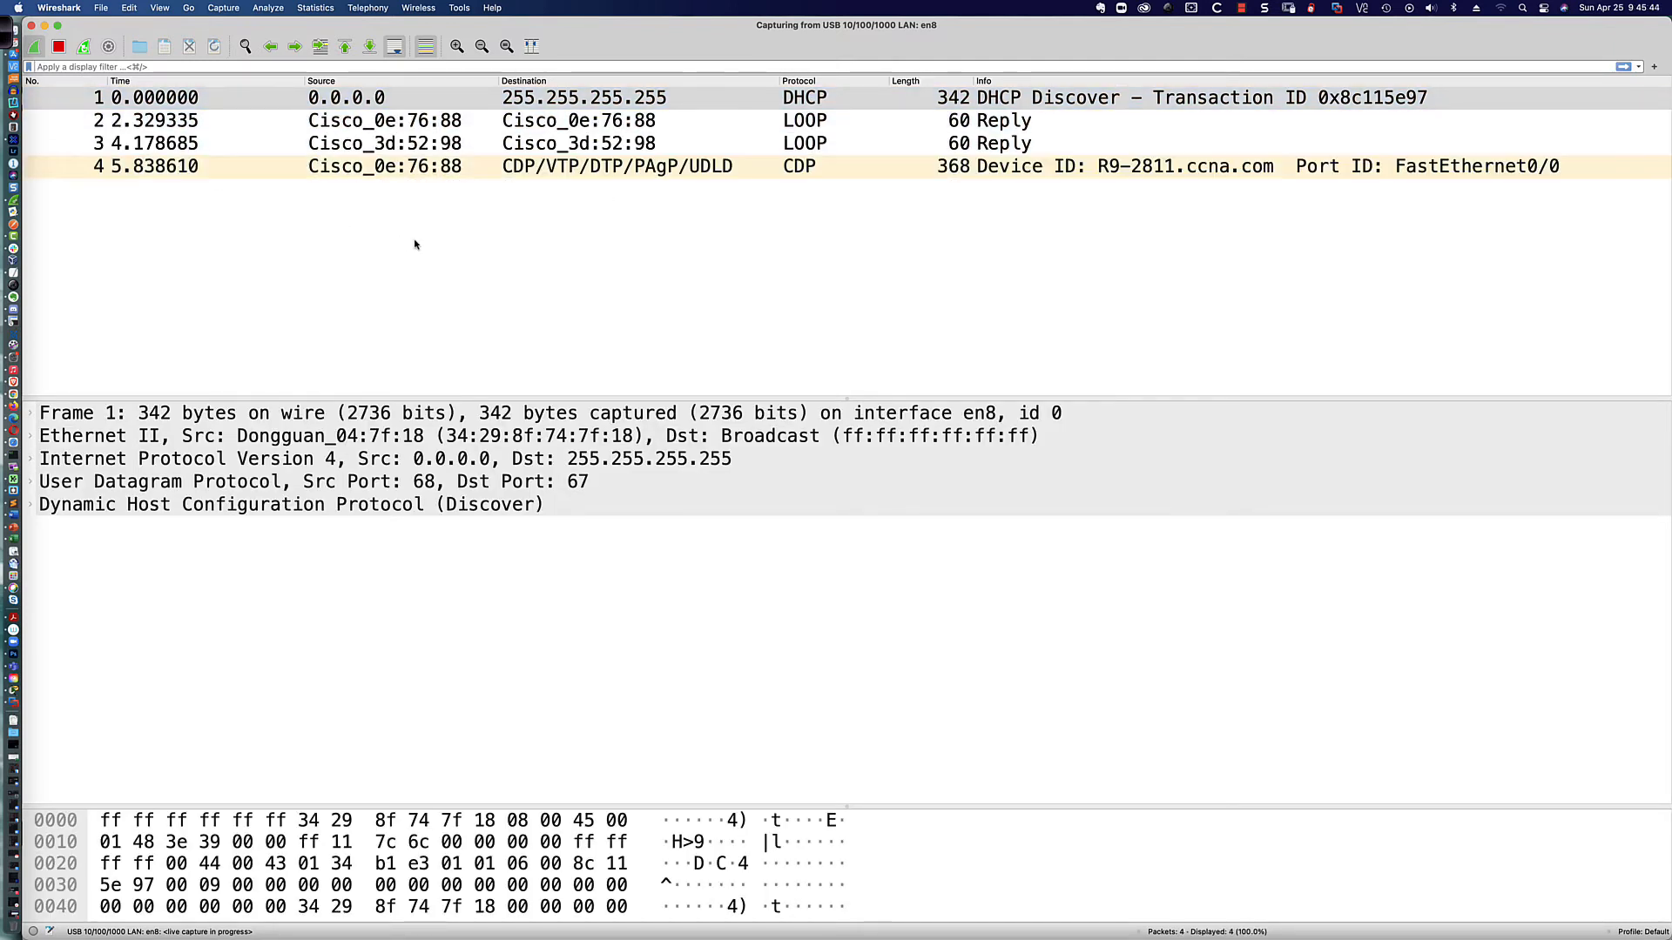
- Switch back to SecureCRT and enable ipv6 unicast-routing in global configuration mode on R8-2811
key(super+Tab)
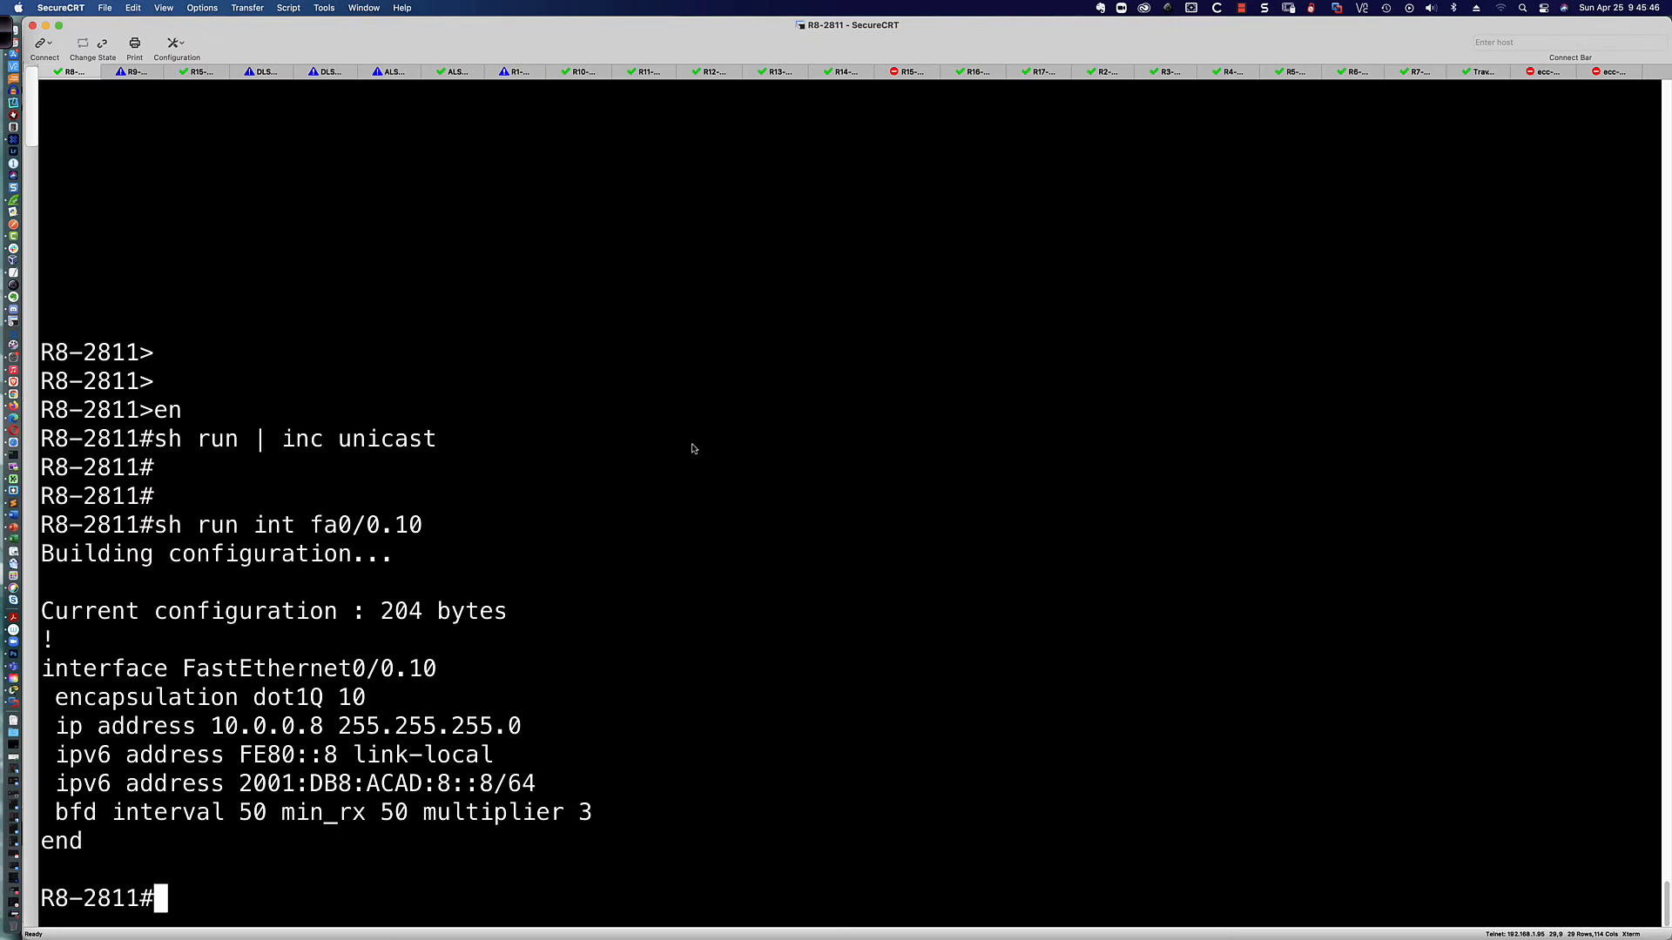
text(conf t)
key(Return)
text(ipv6 uni)
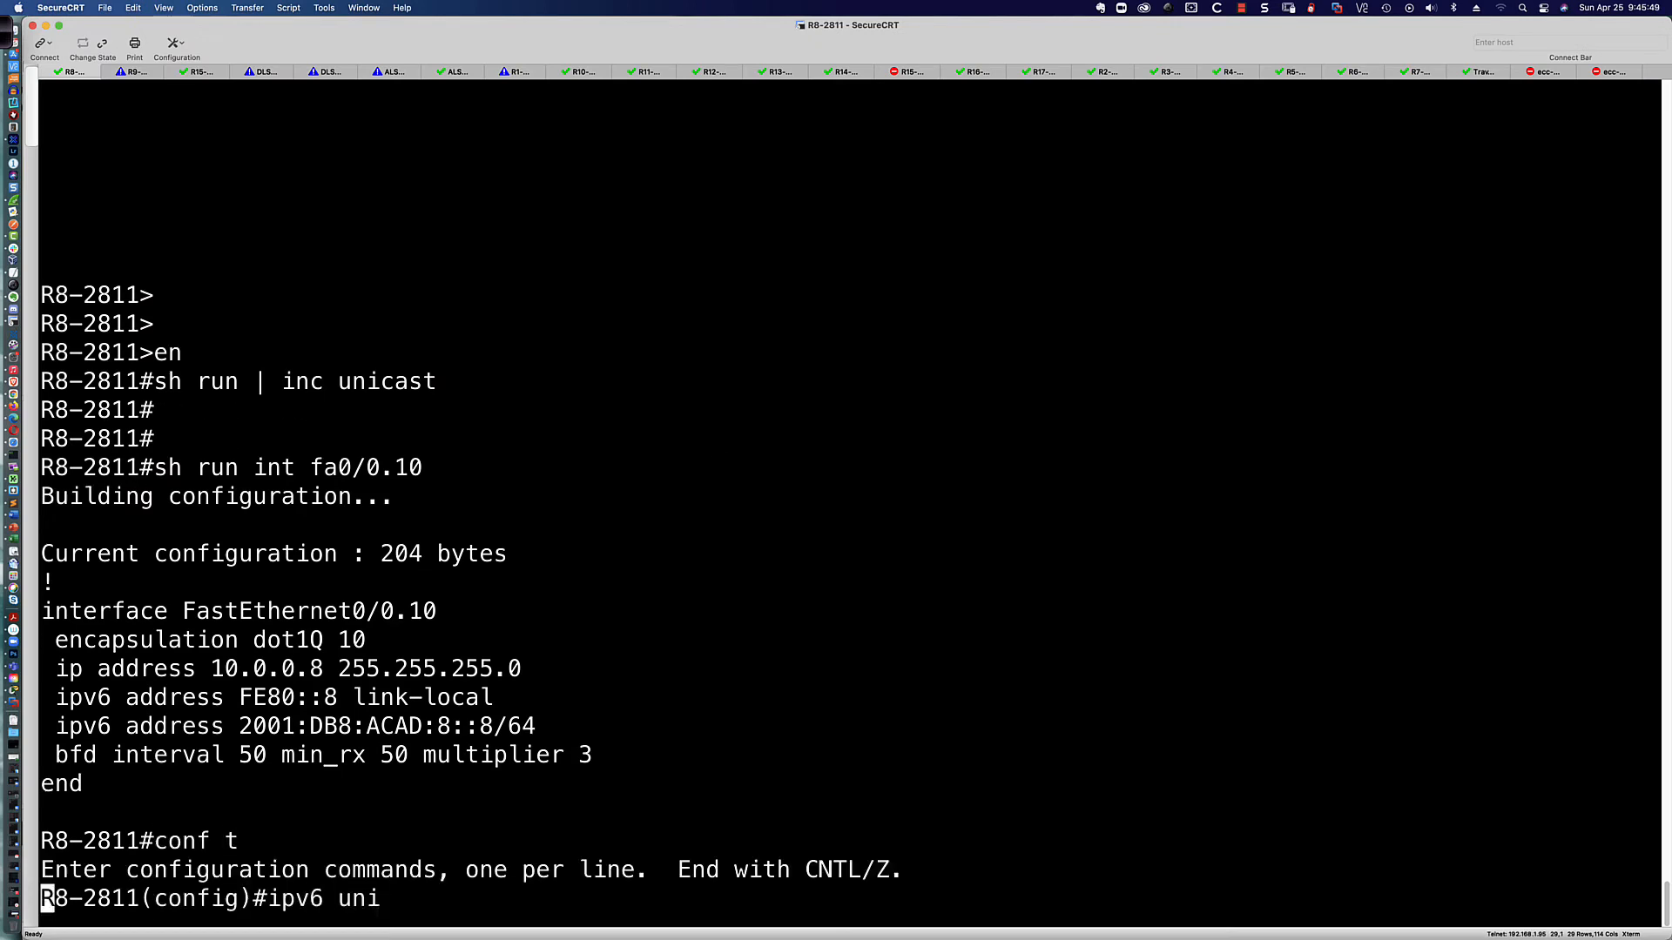
key(Tab)
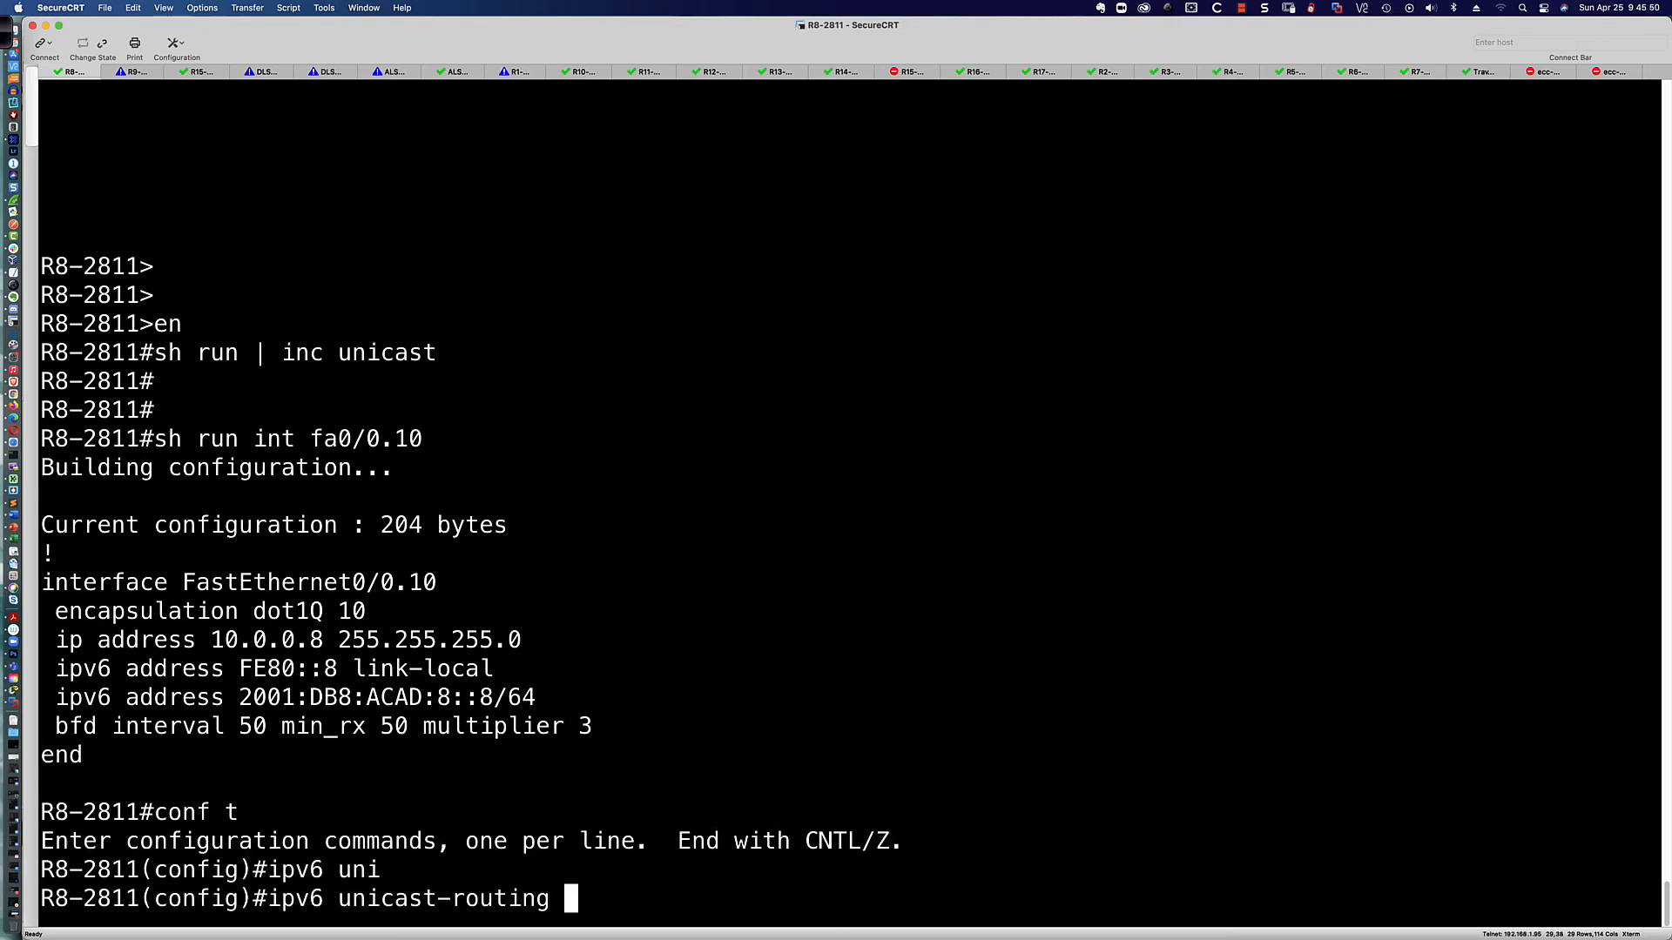
key(Return)
- Switch to Wireshark, look through the live capture for ICMPv6 Router Advertisements, and stop the capture
key(super+Tab)
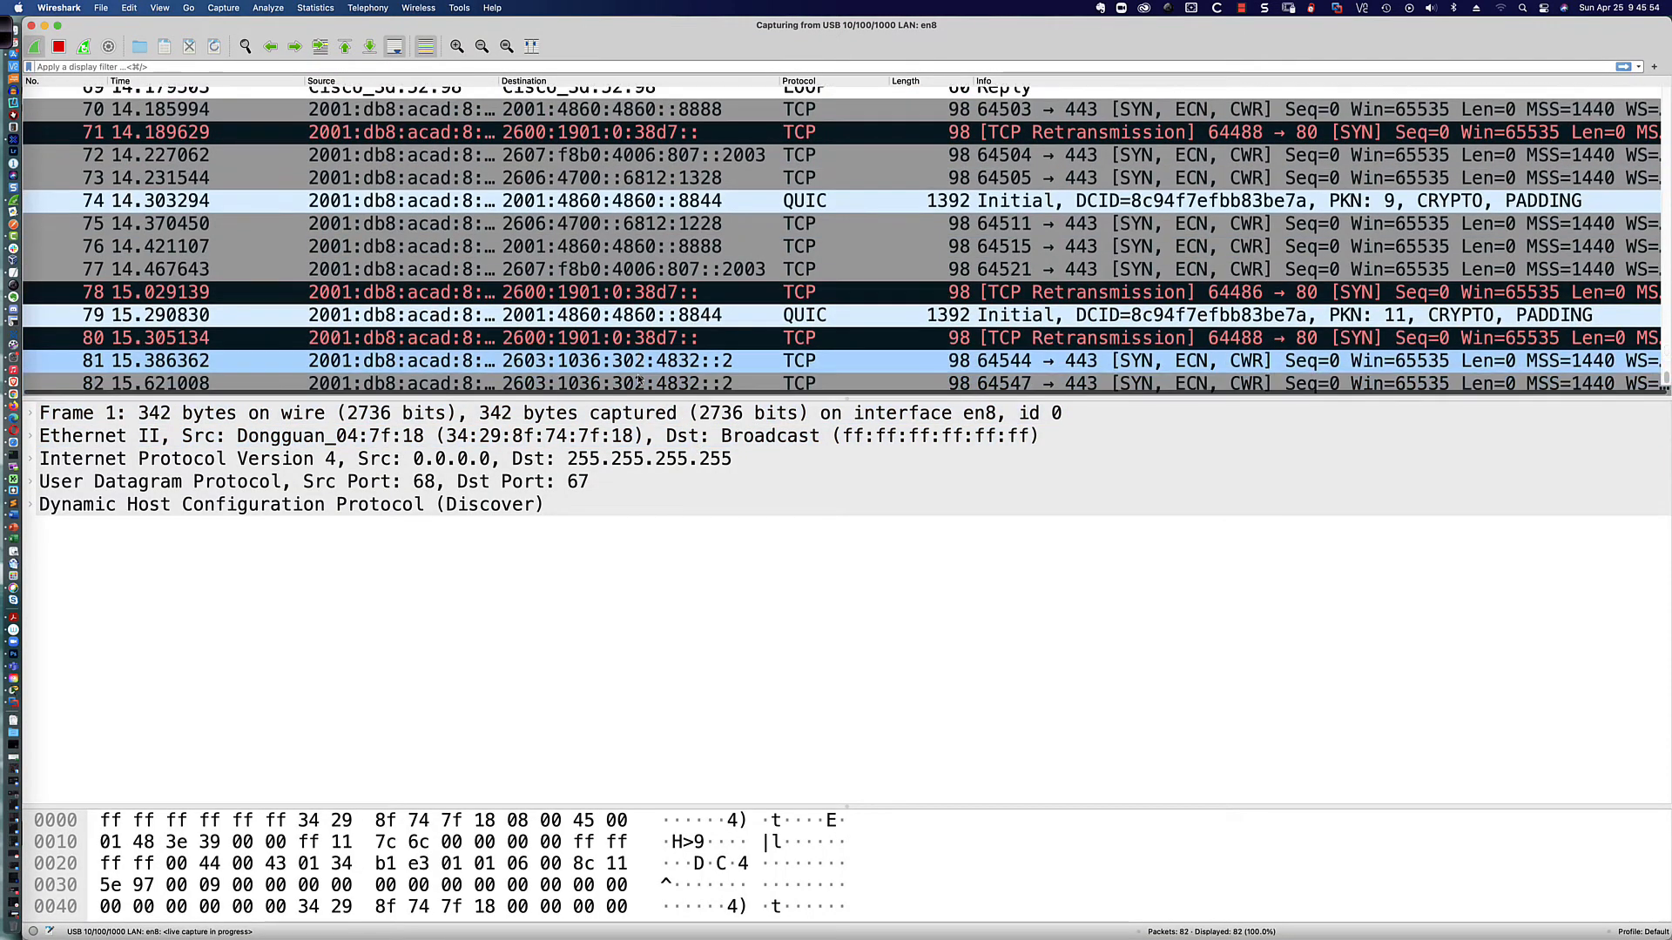
scroll(535, 316, down, 5)
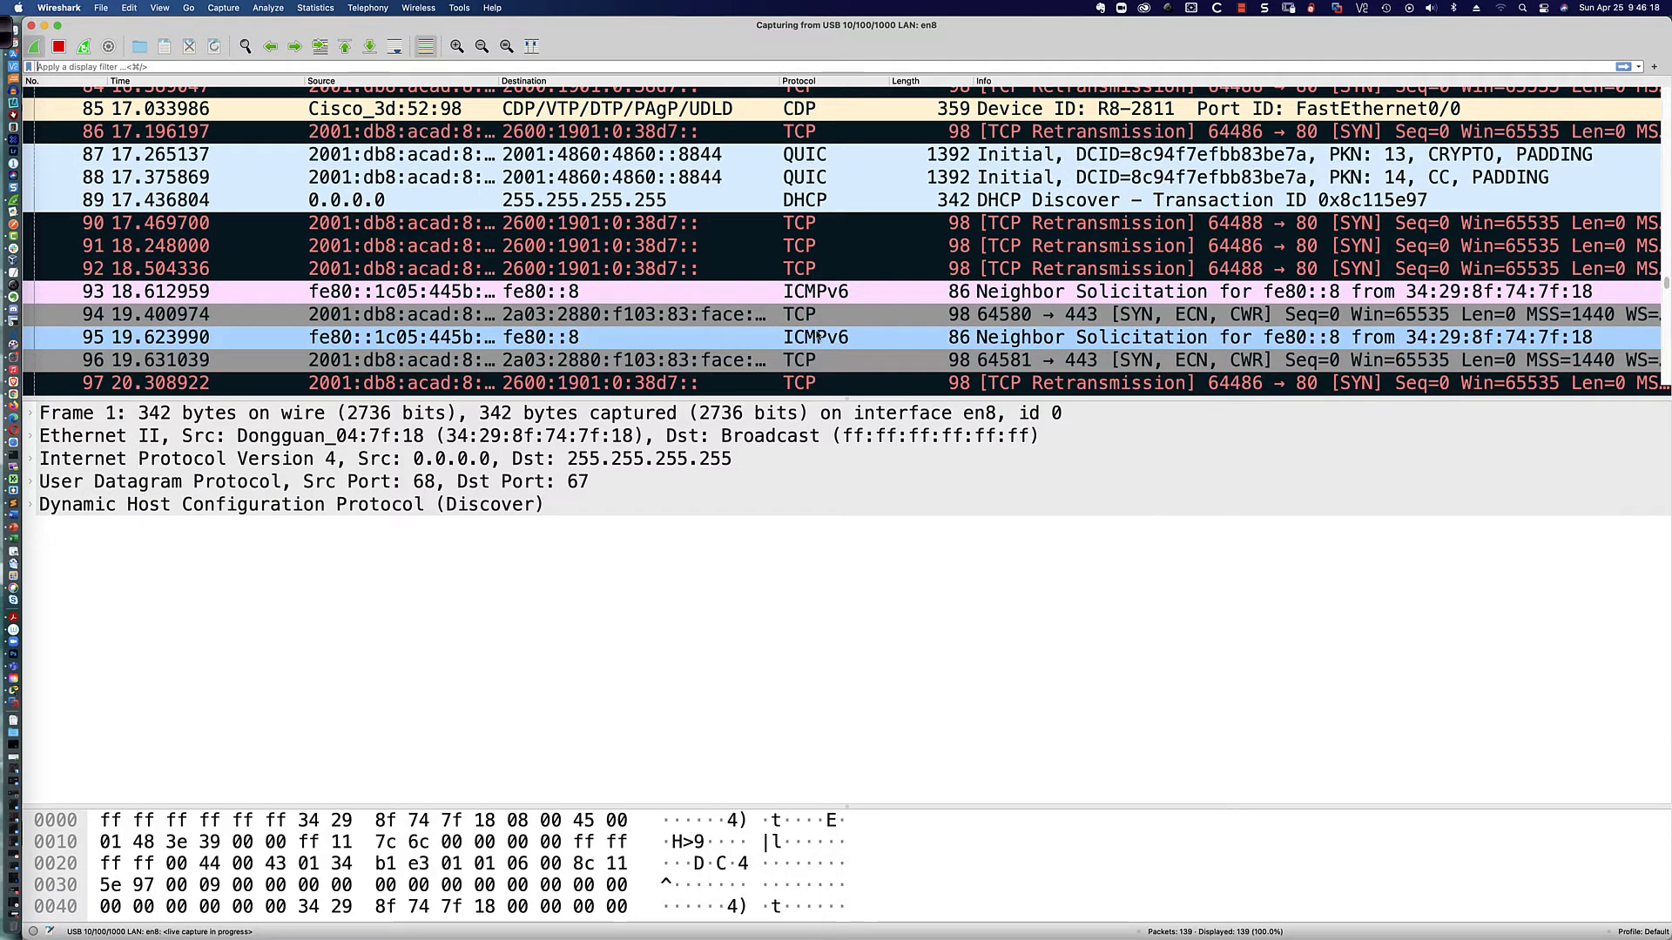
scroll(819, 336, down, 10)
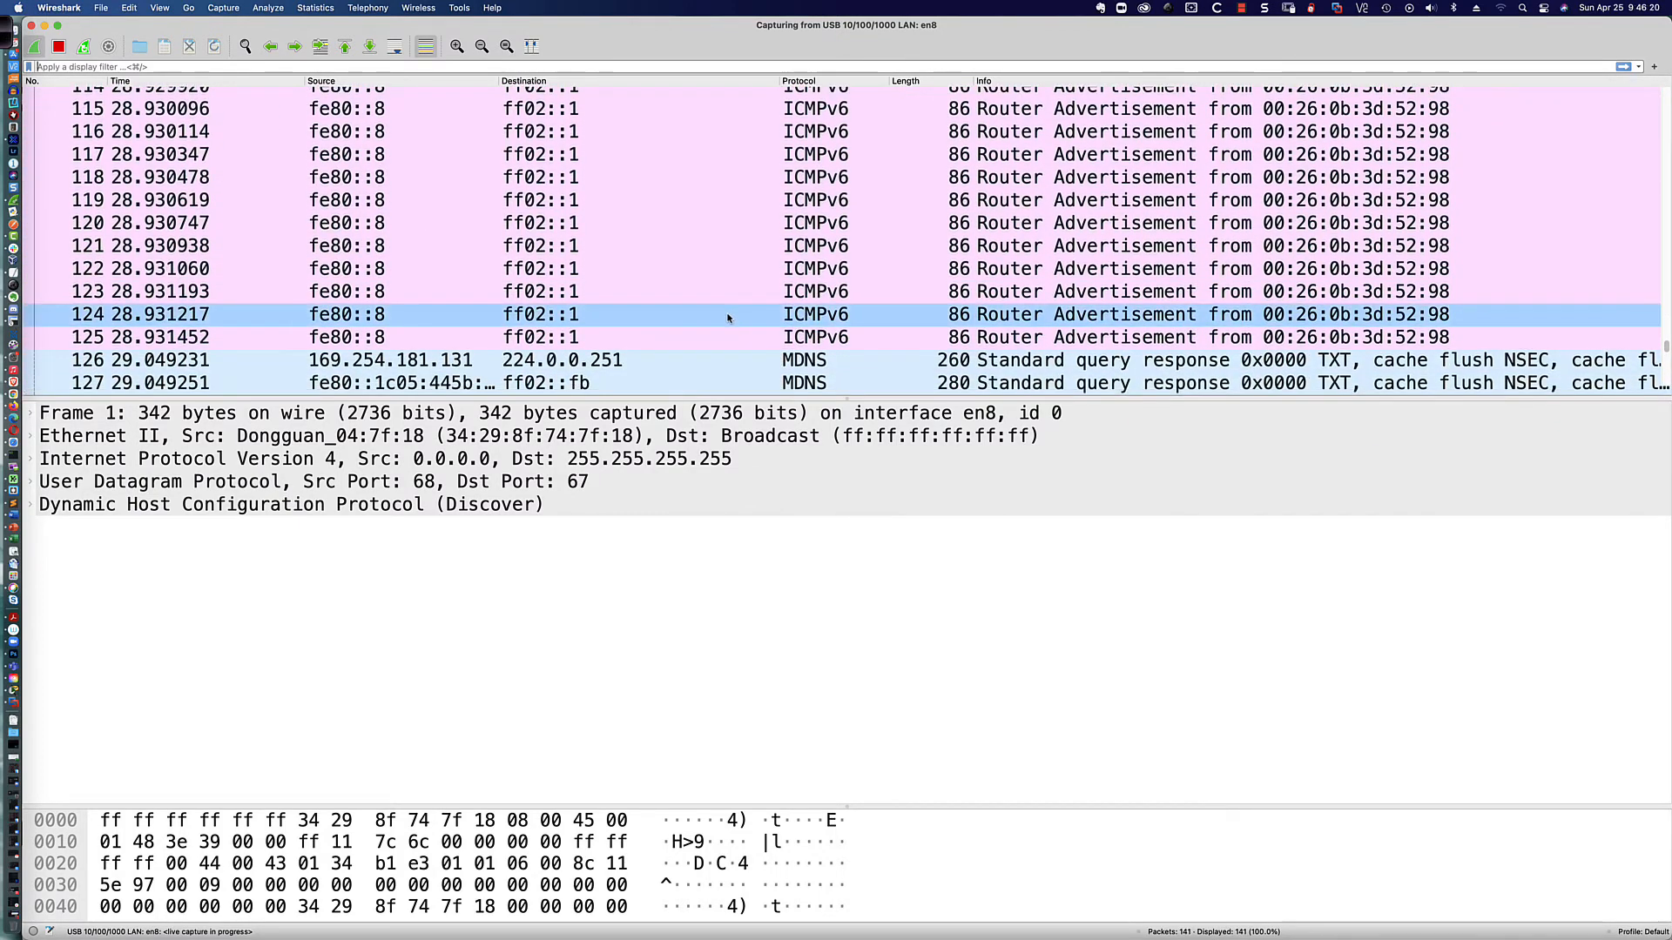
scroll(732, 323, up, 1)
click(57, 46)
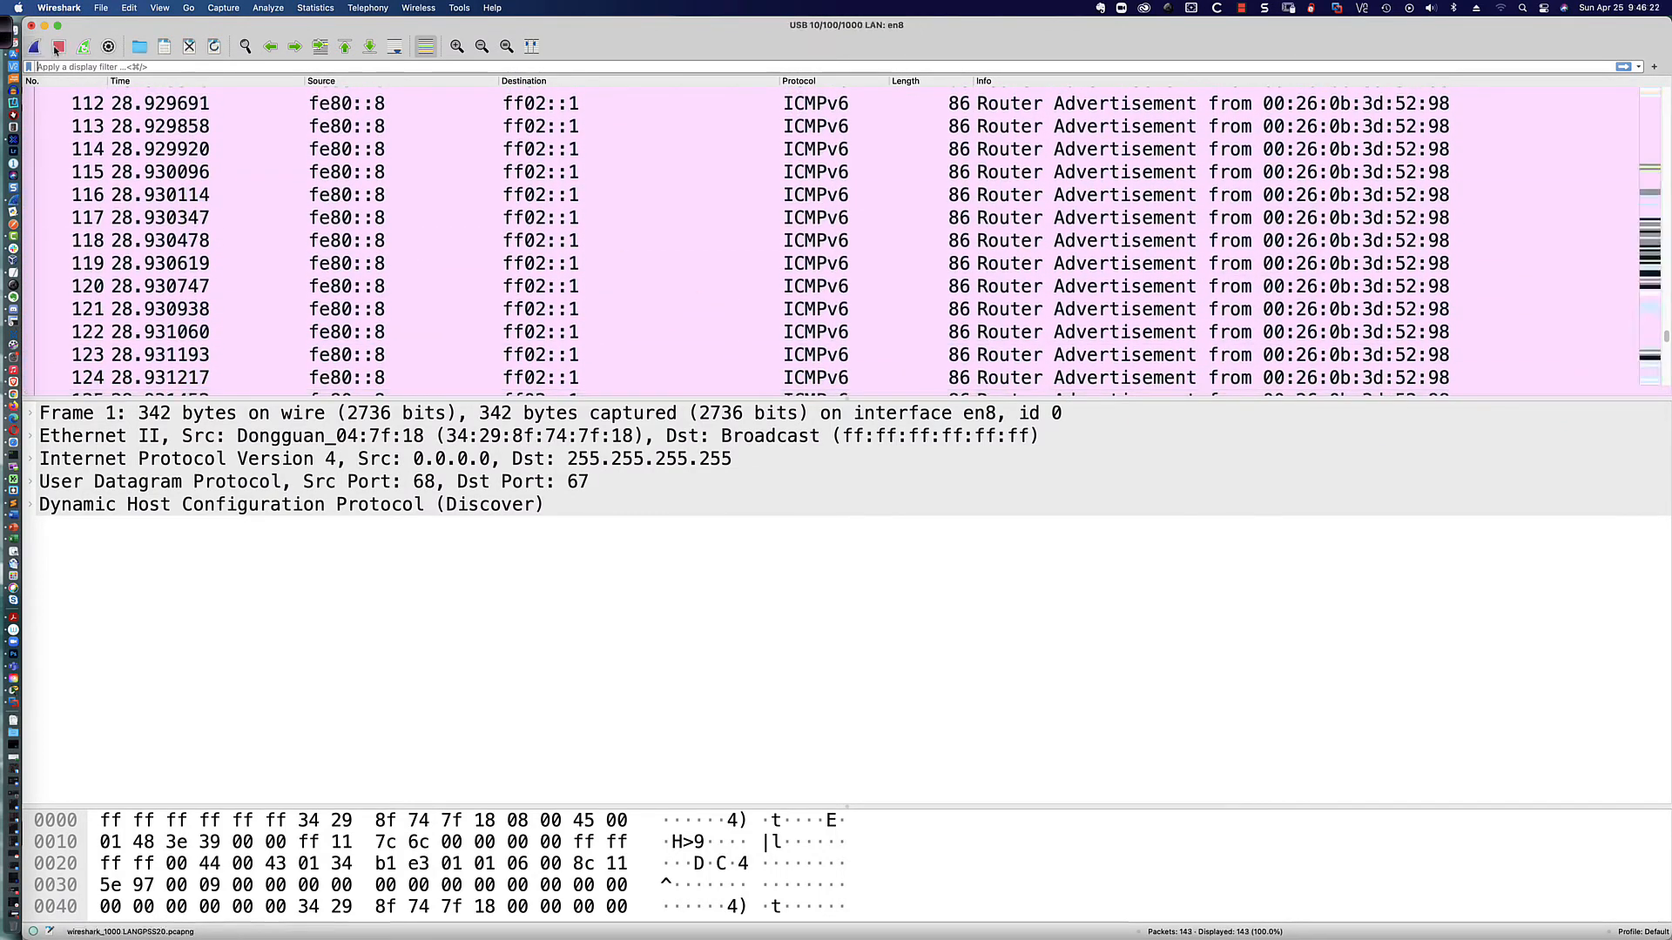
- Examine the first Router Advertisement from fe80::8, including its IPv6 addresses and ICMPv6 link-layer address, MTU and prefix options
scroll(492, 244, down, 5)
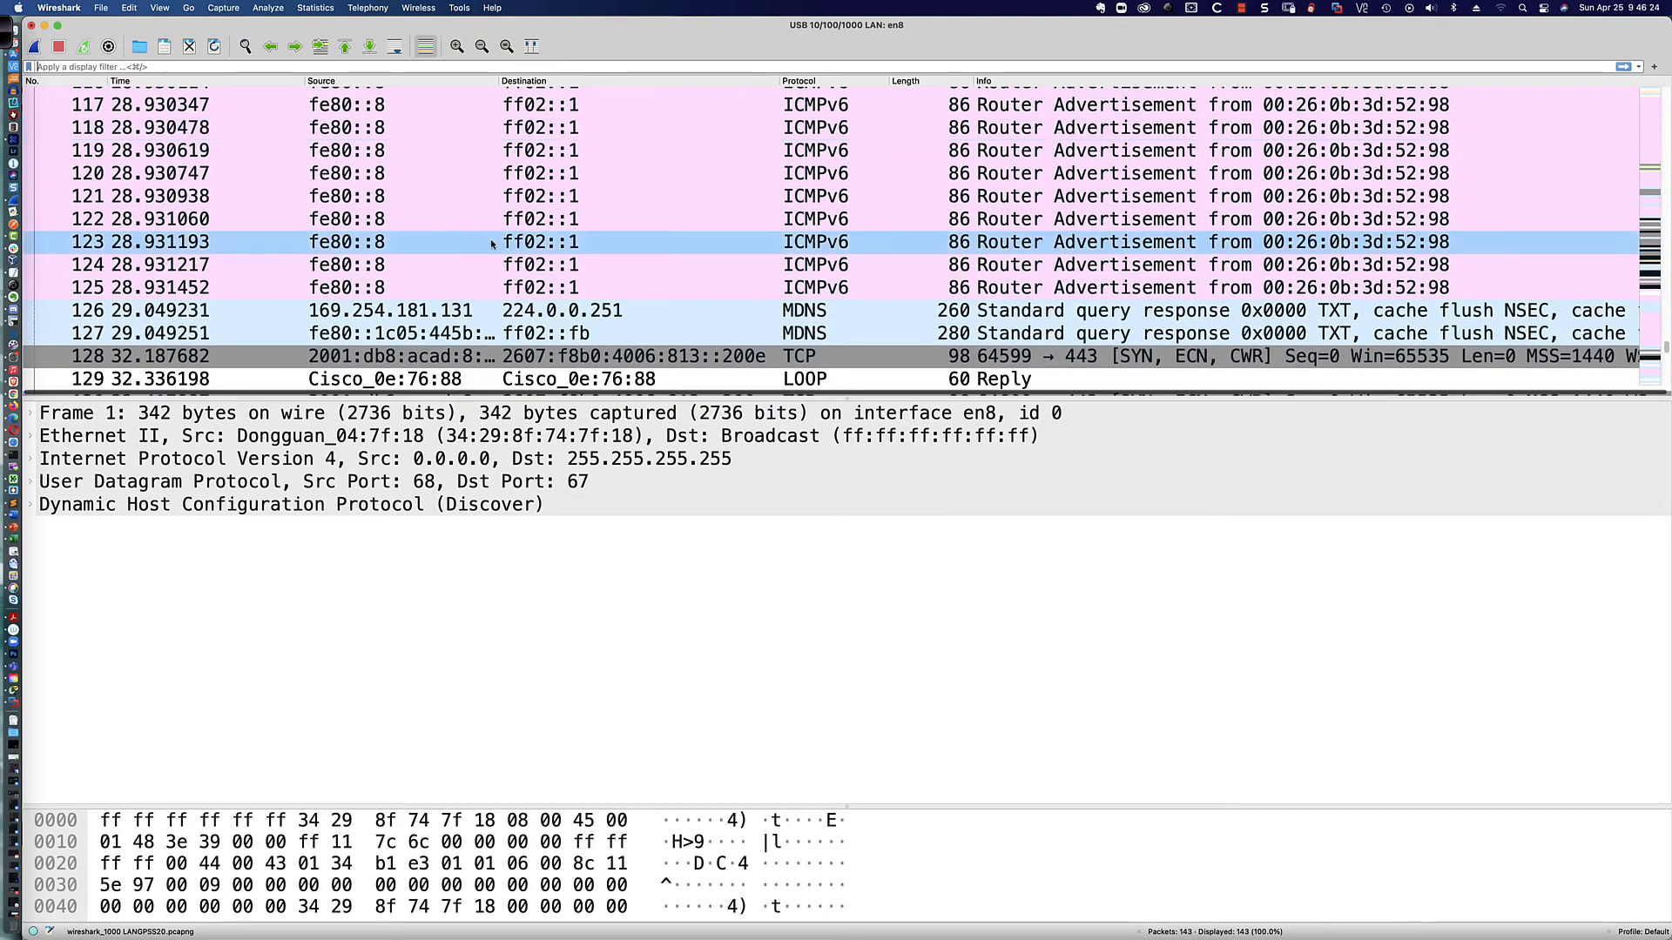
scroll(493, 245, up, 5)
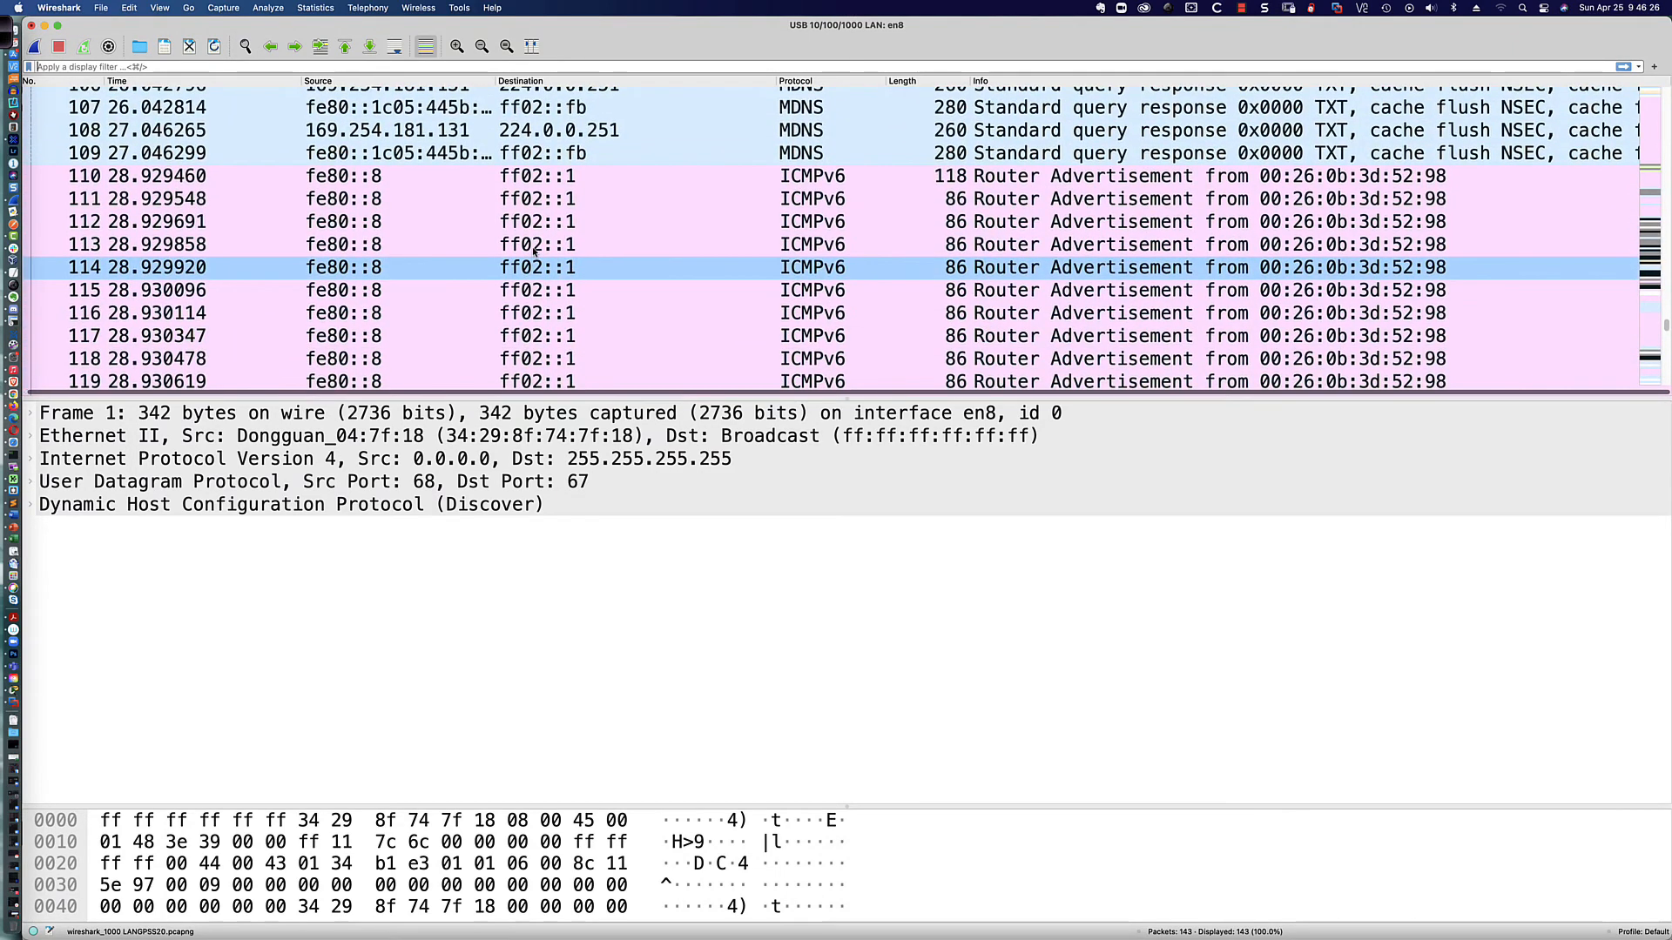
scroll(534, 252, down, 3)
scroll(453, 209, up, 2)
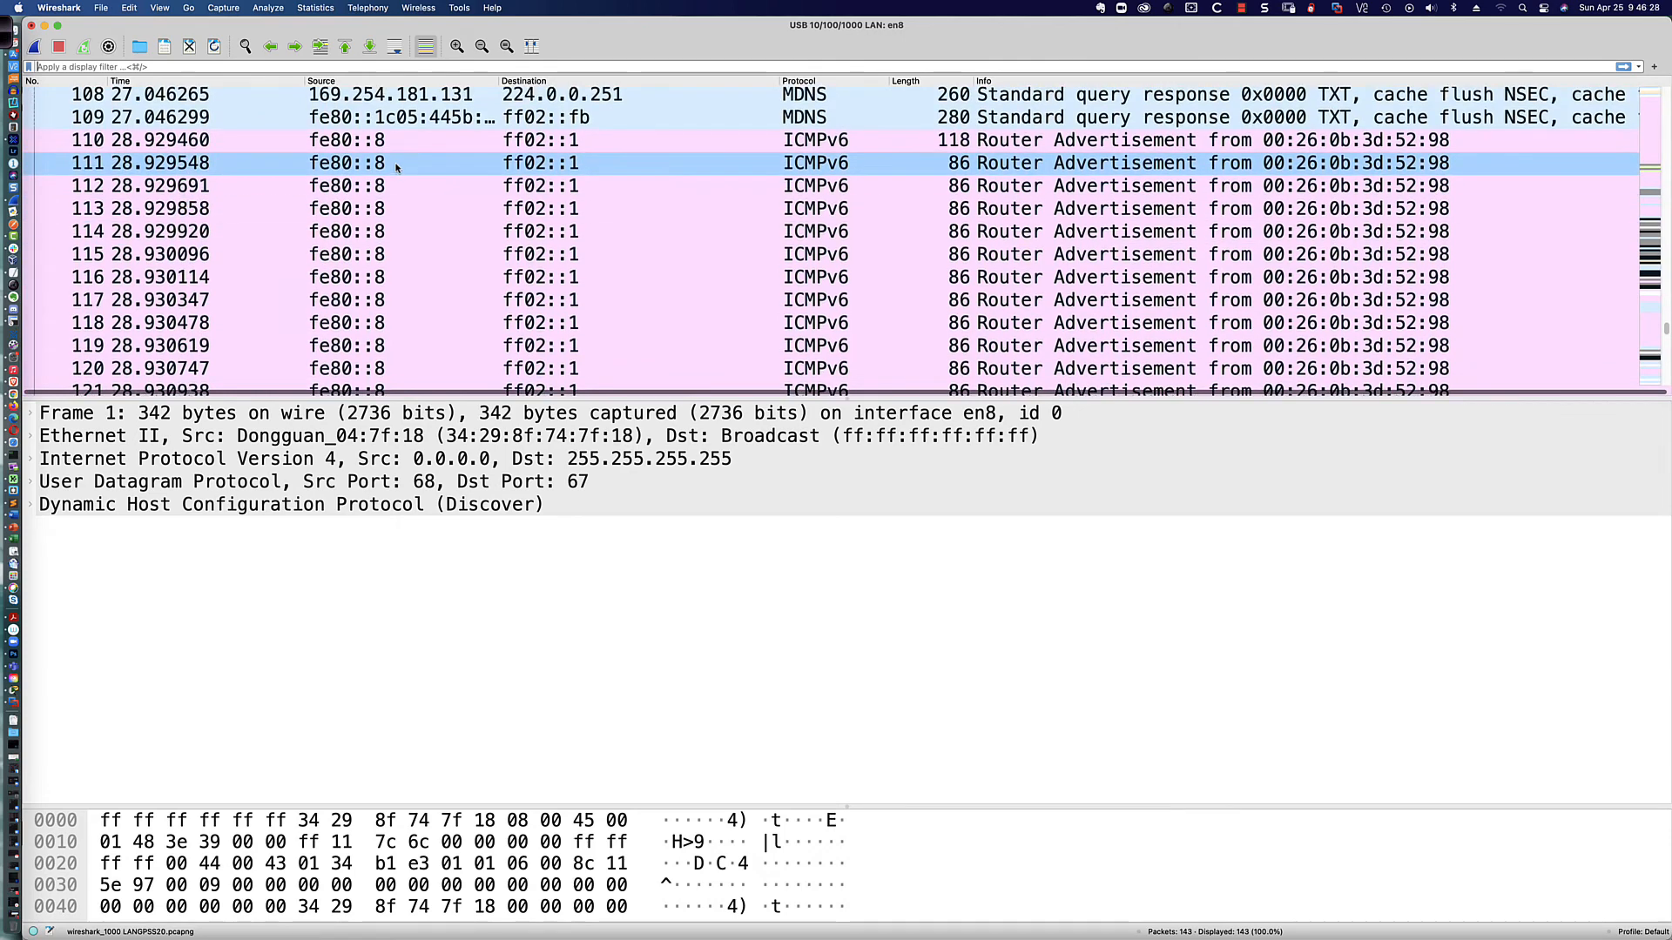
click(360, 142)
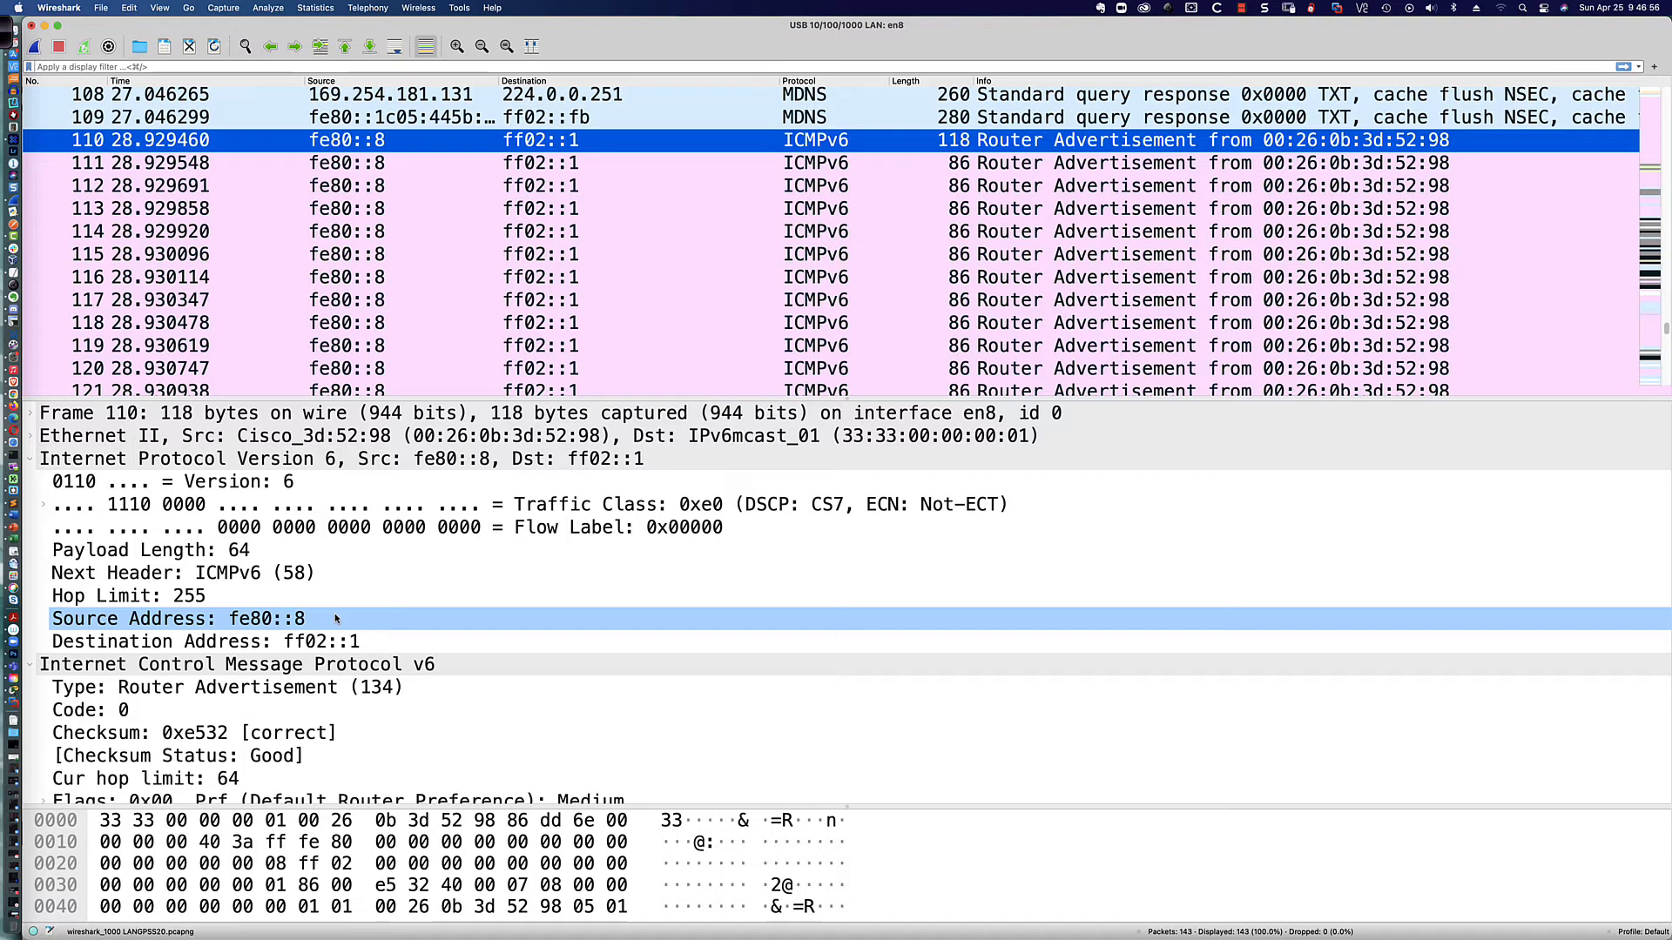
click(364, 595)
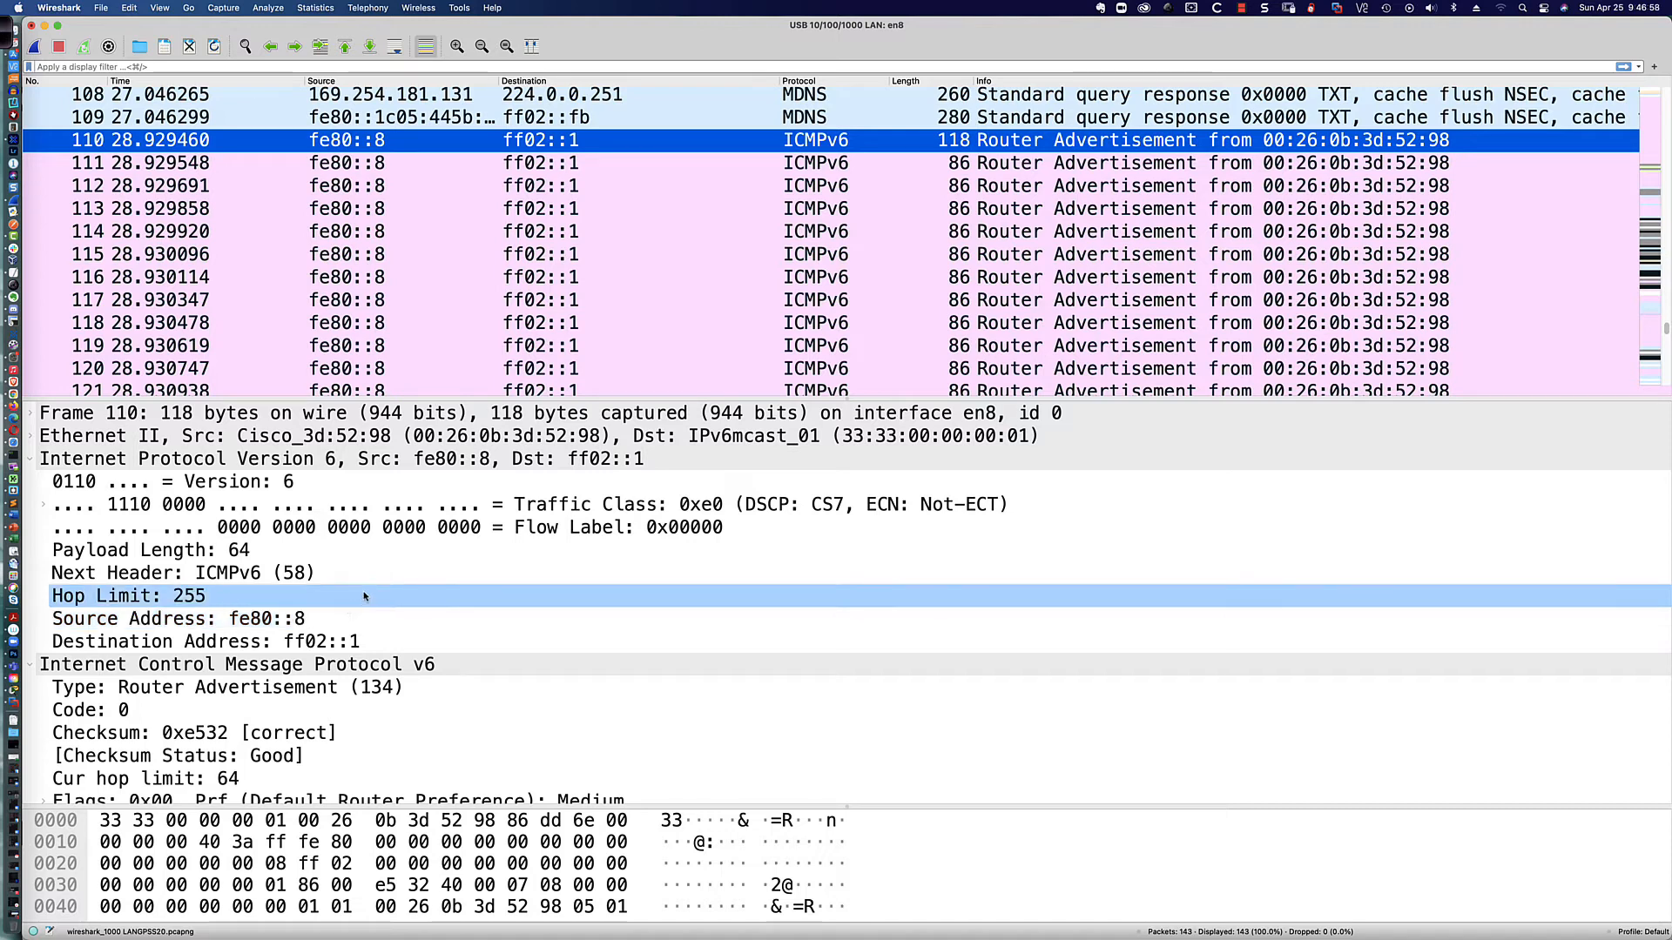
scroll(364, 595, down, 3)
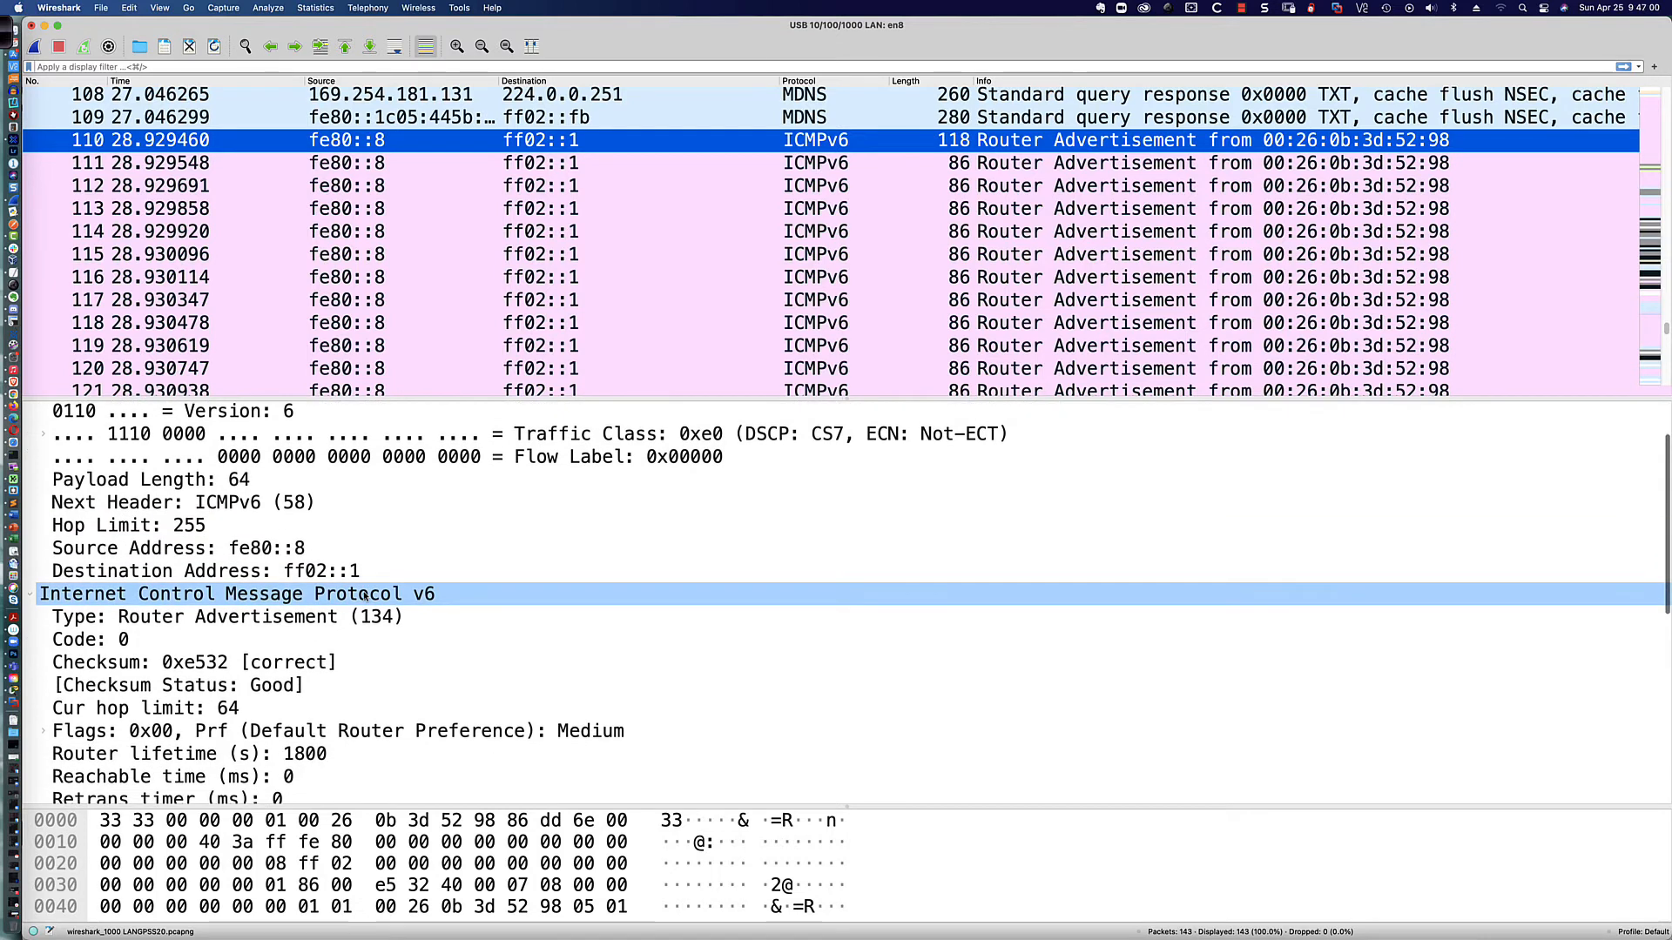
scroll(364, 595, down, 4)
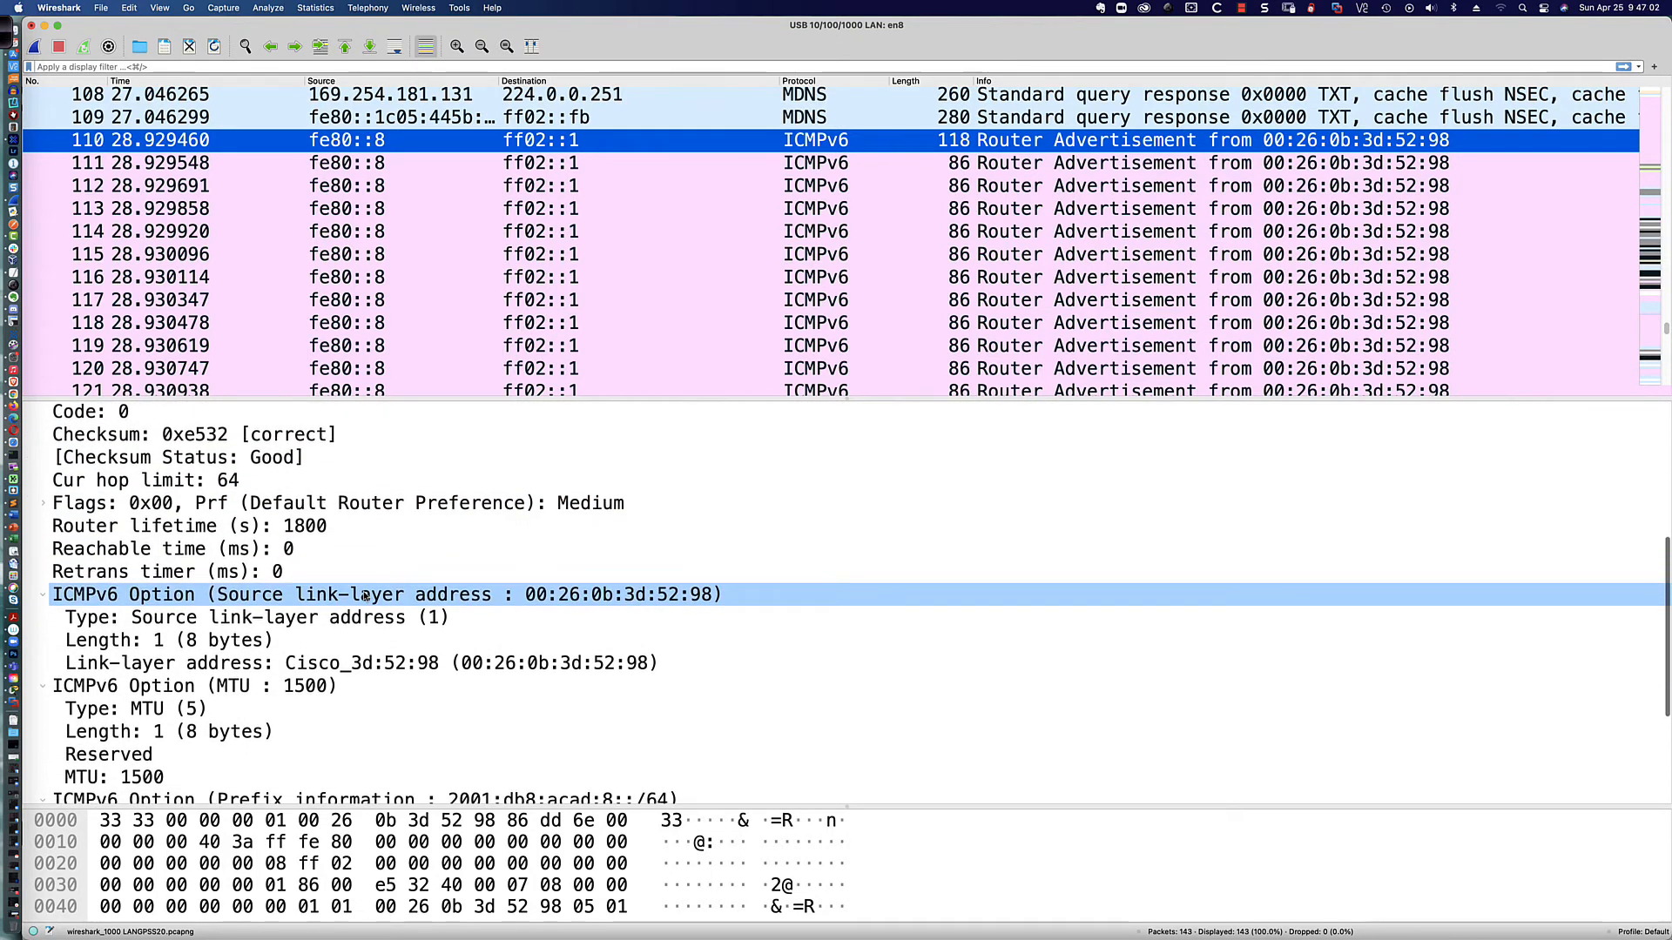
drag(363, 596, 237, 792)
click(237, 792)
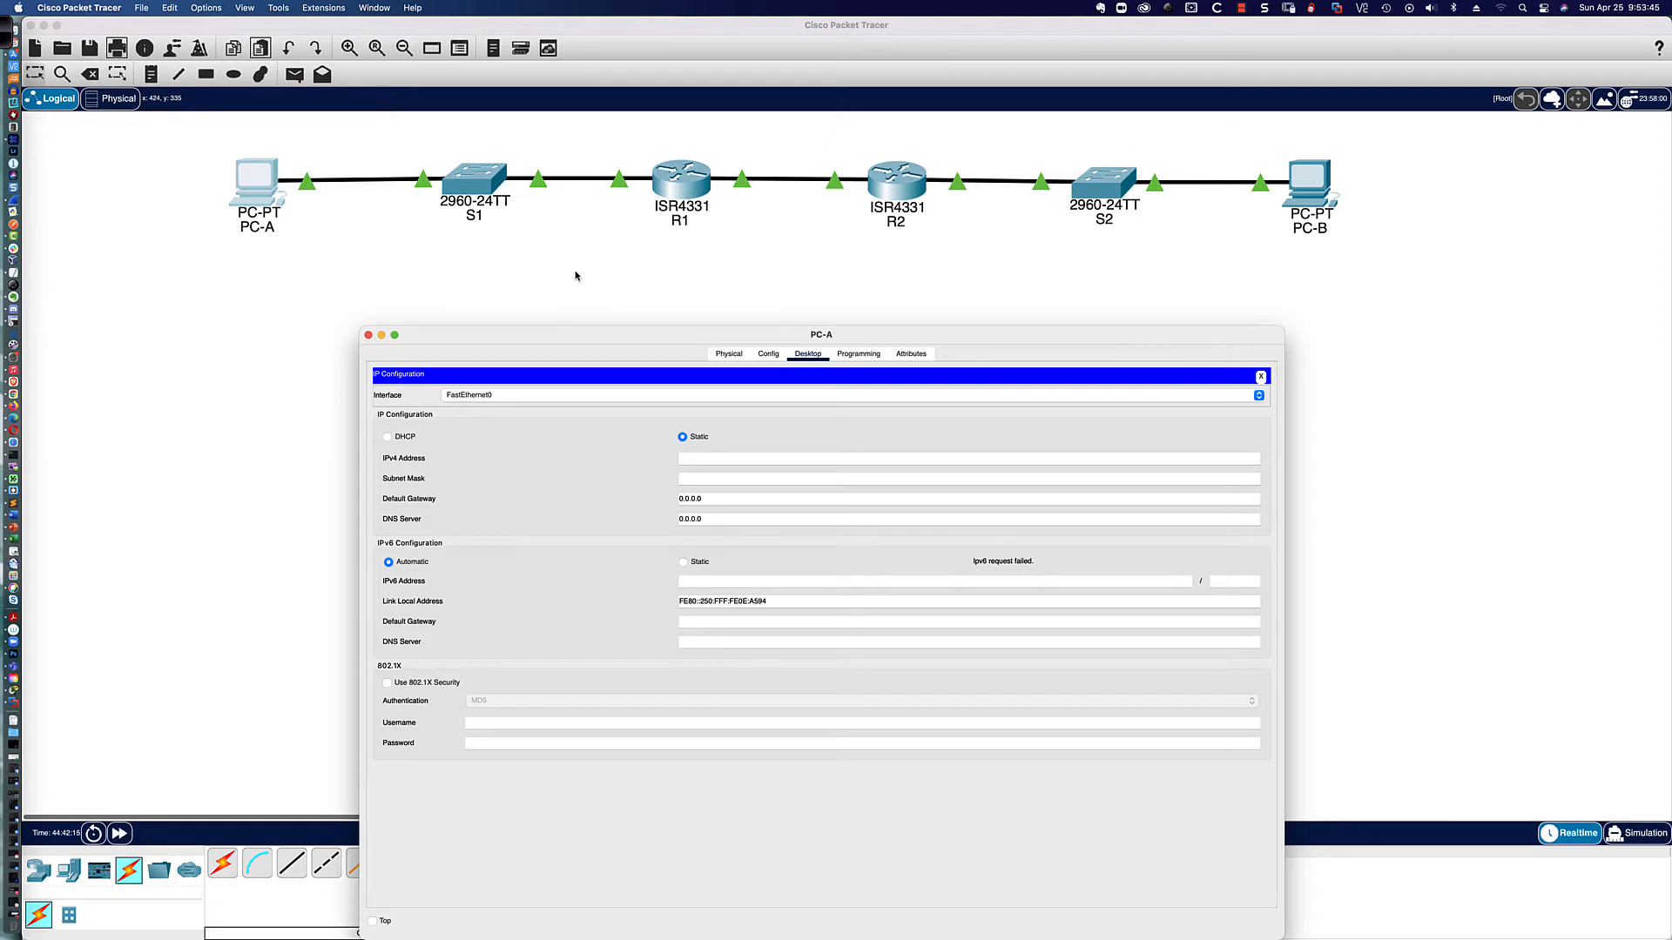
- In Cisco Packet Tracer, enable ipv6 unicast-routing on R1 from global configuration mode and return to privileged mode
click(682, 180)
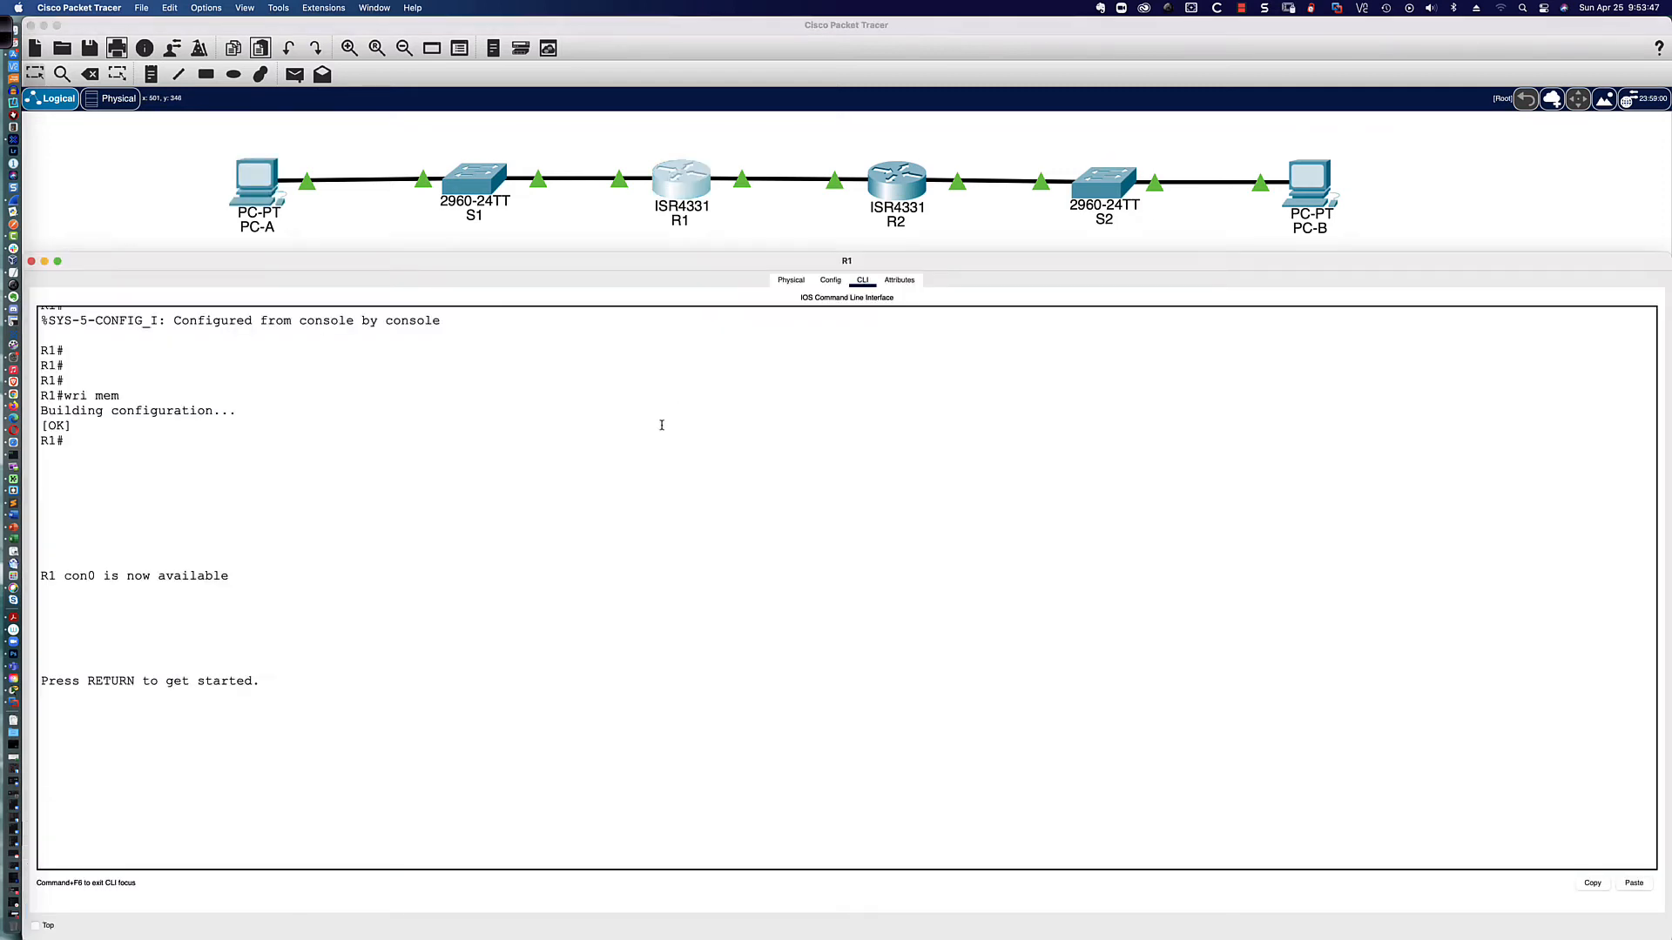
key(Return)
key(Return)
key(Return)
key(Return)
key(Return)
text(en)
key(Return)
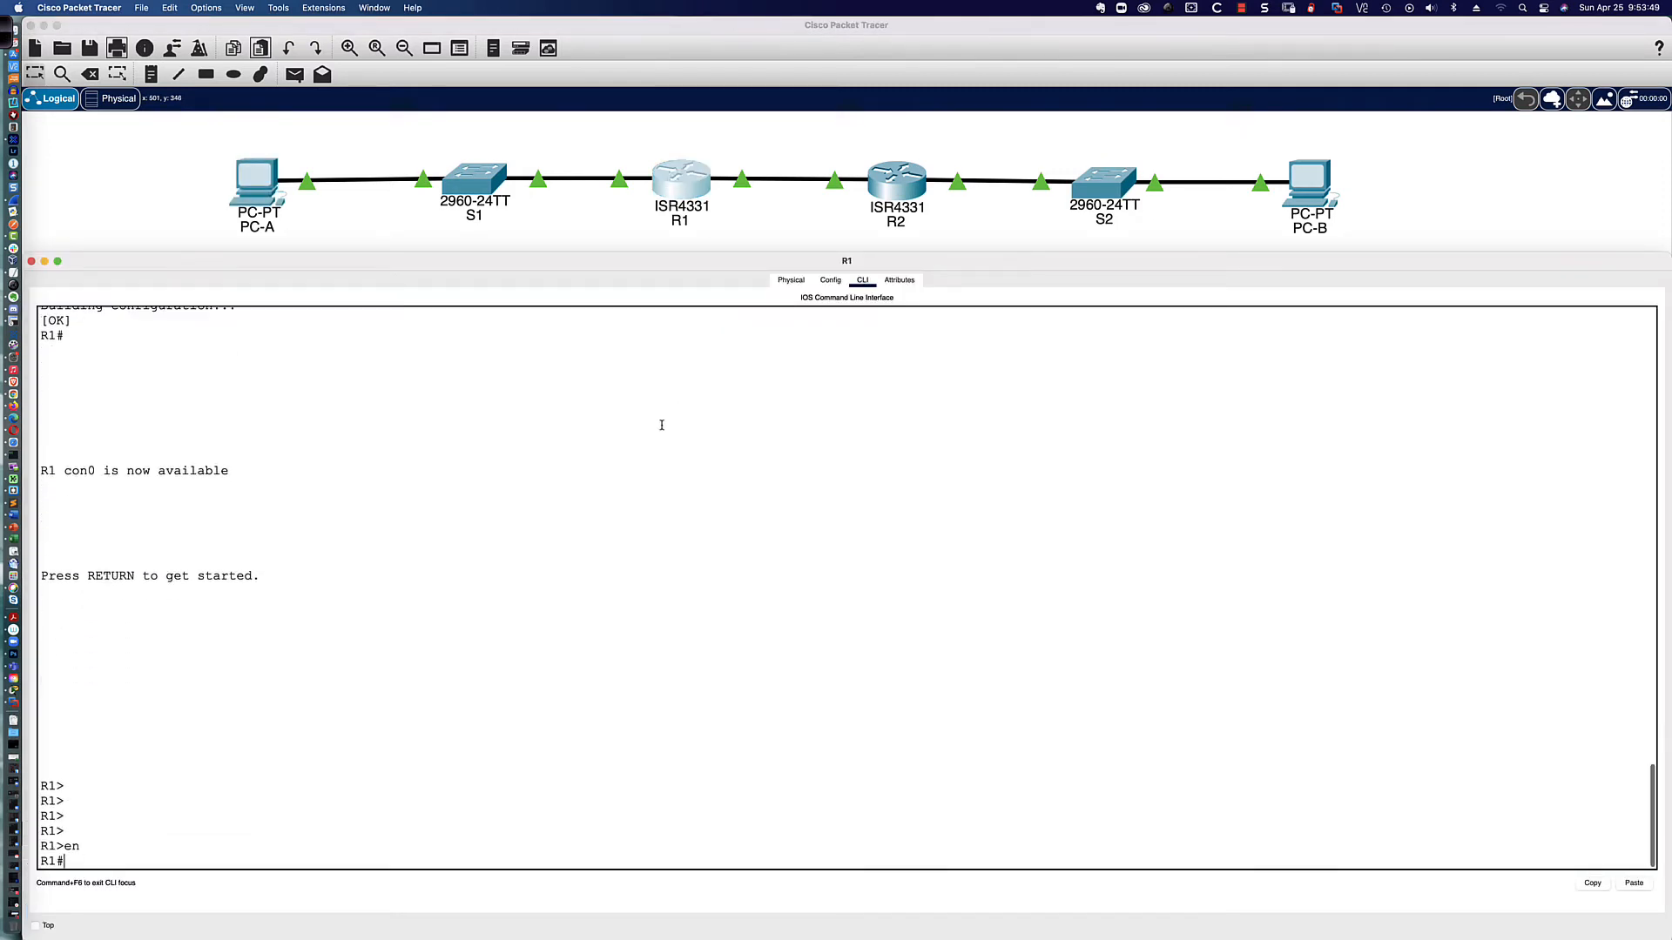
text(conf t)
key(Return)
text(ipv)
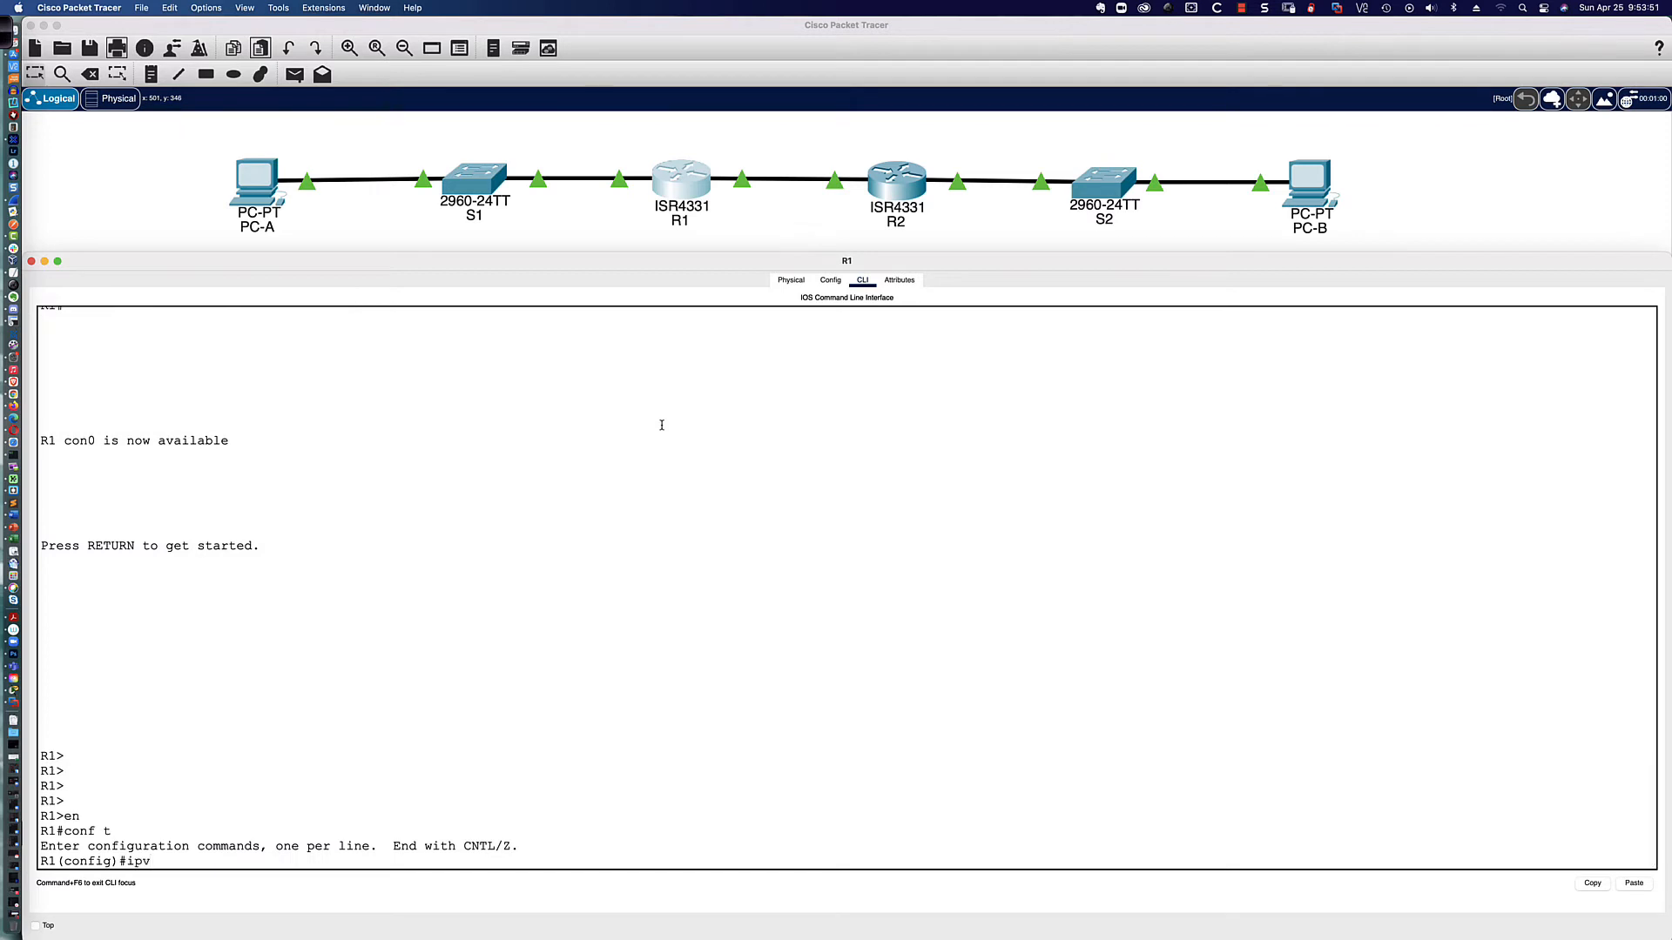
text(6 uni)
key(Tab)
key(Return)
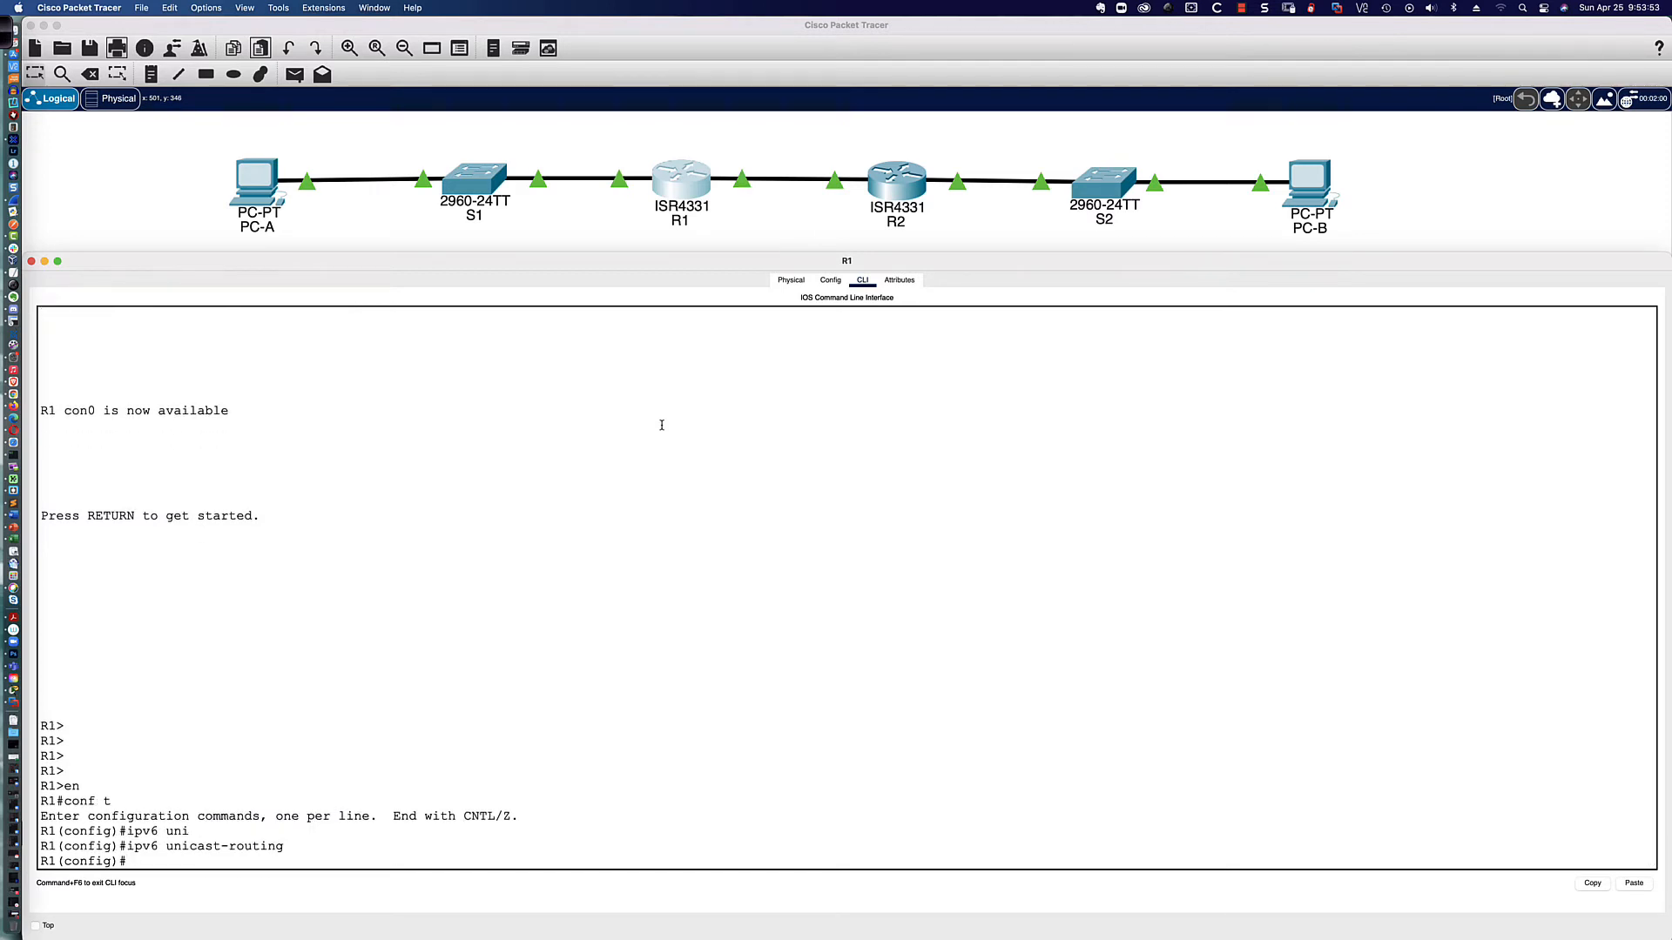
text(end)
key(Return)
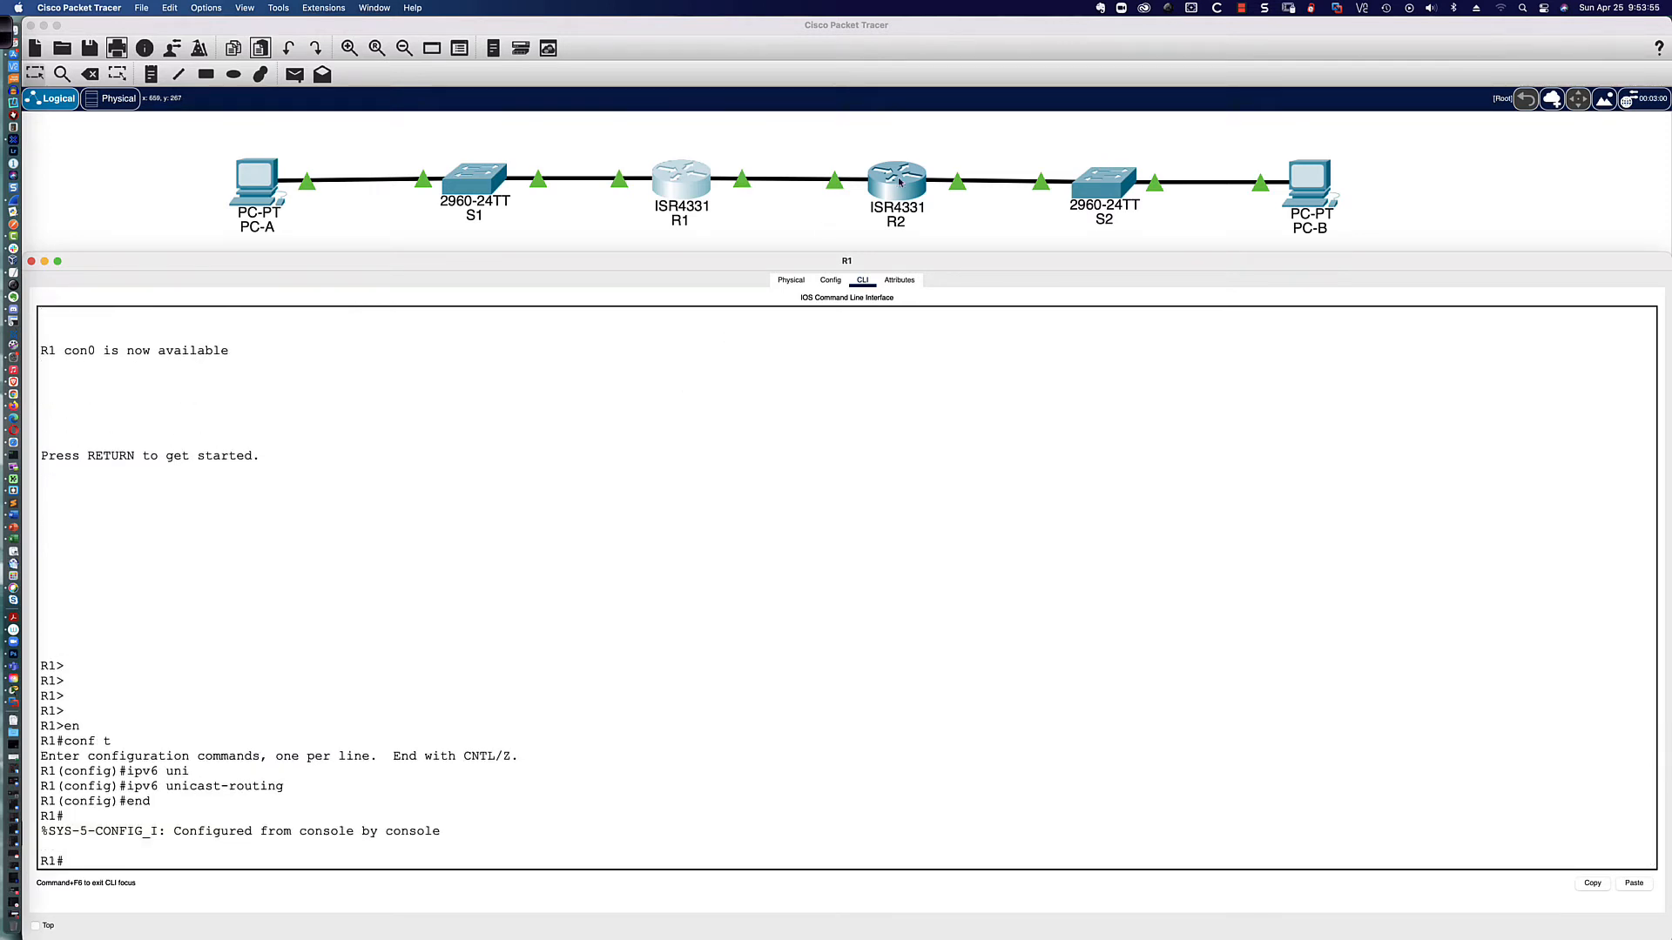
- Enable ipv6 unicast-routing on router R2 from global configuration mode
click(899, 182)
key(Return)
key(Return)
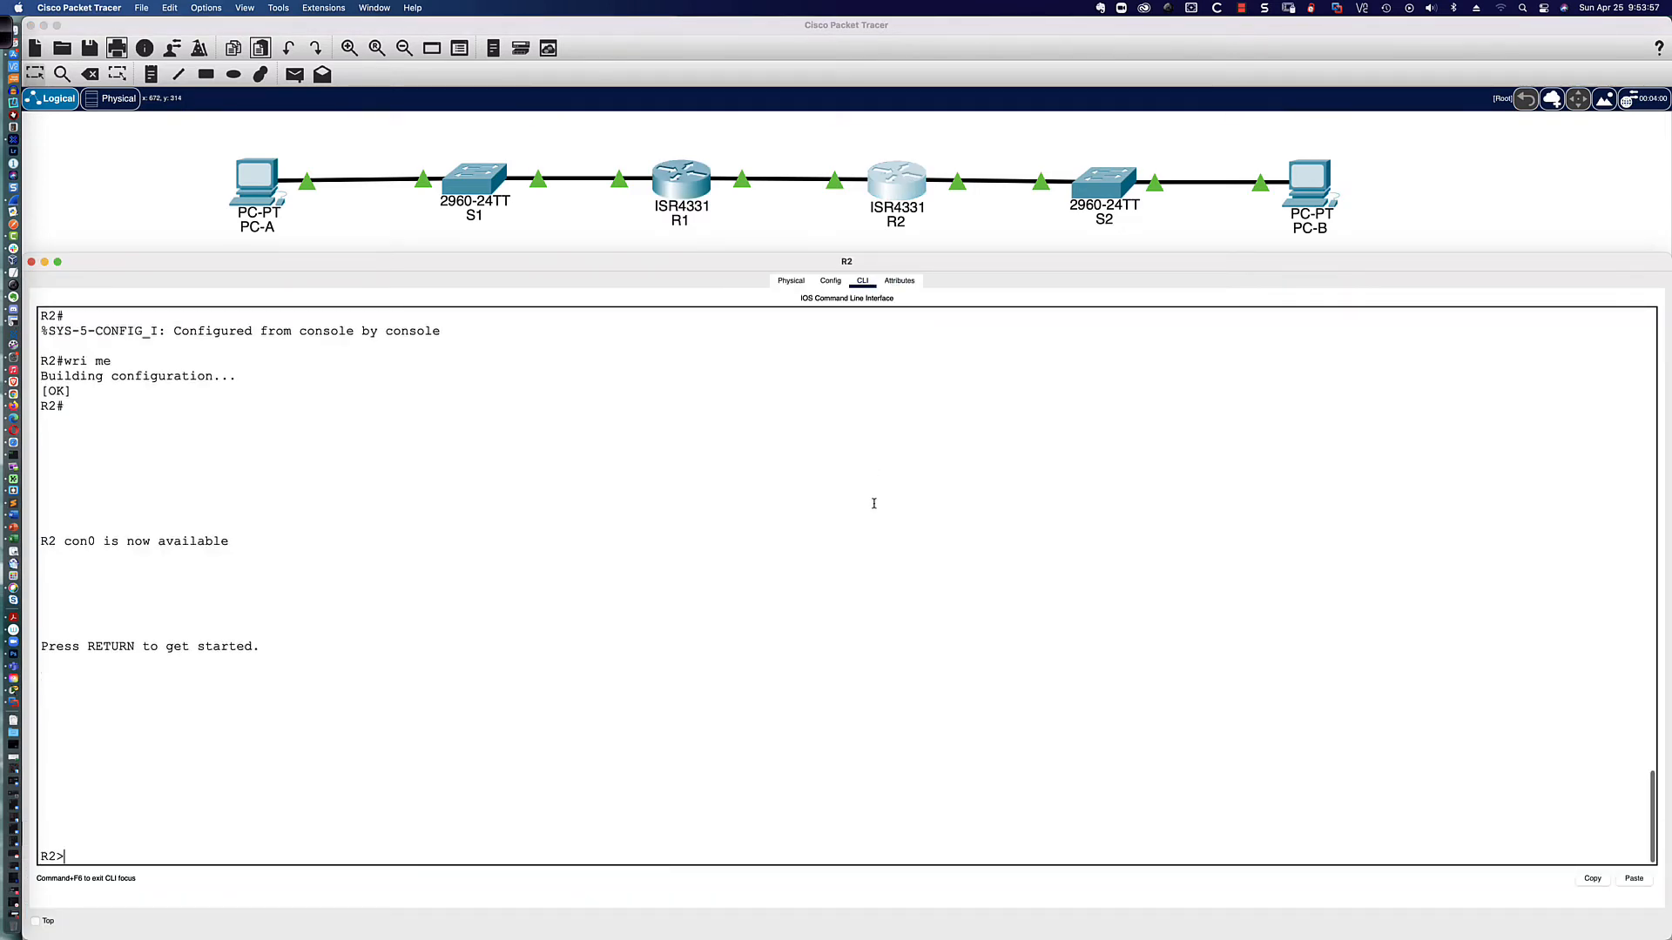
text(en)
key(Return)
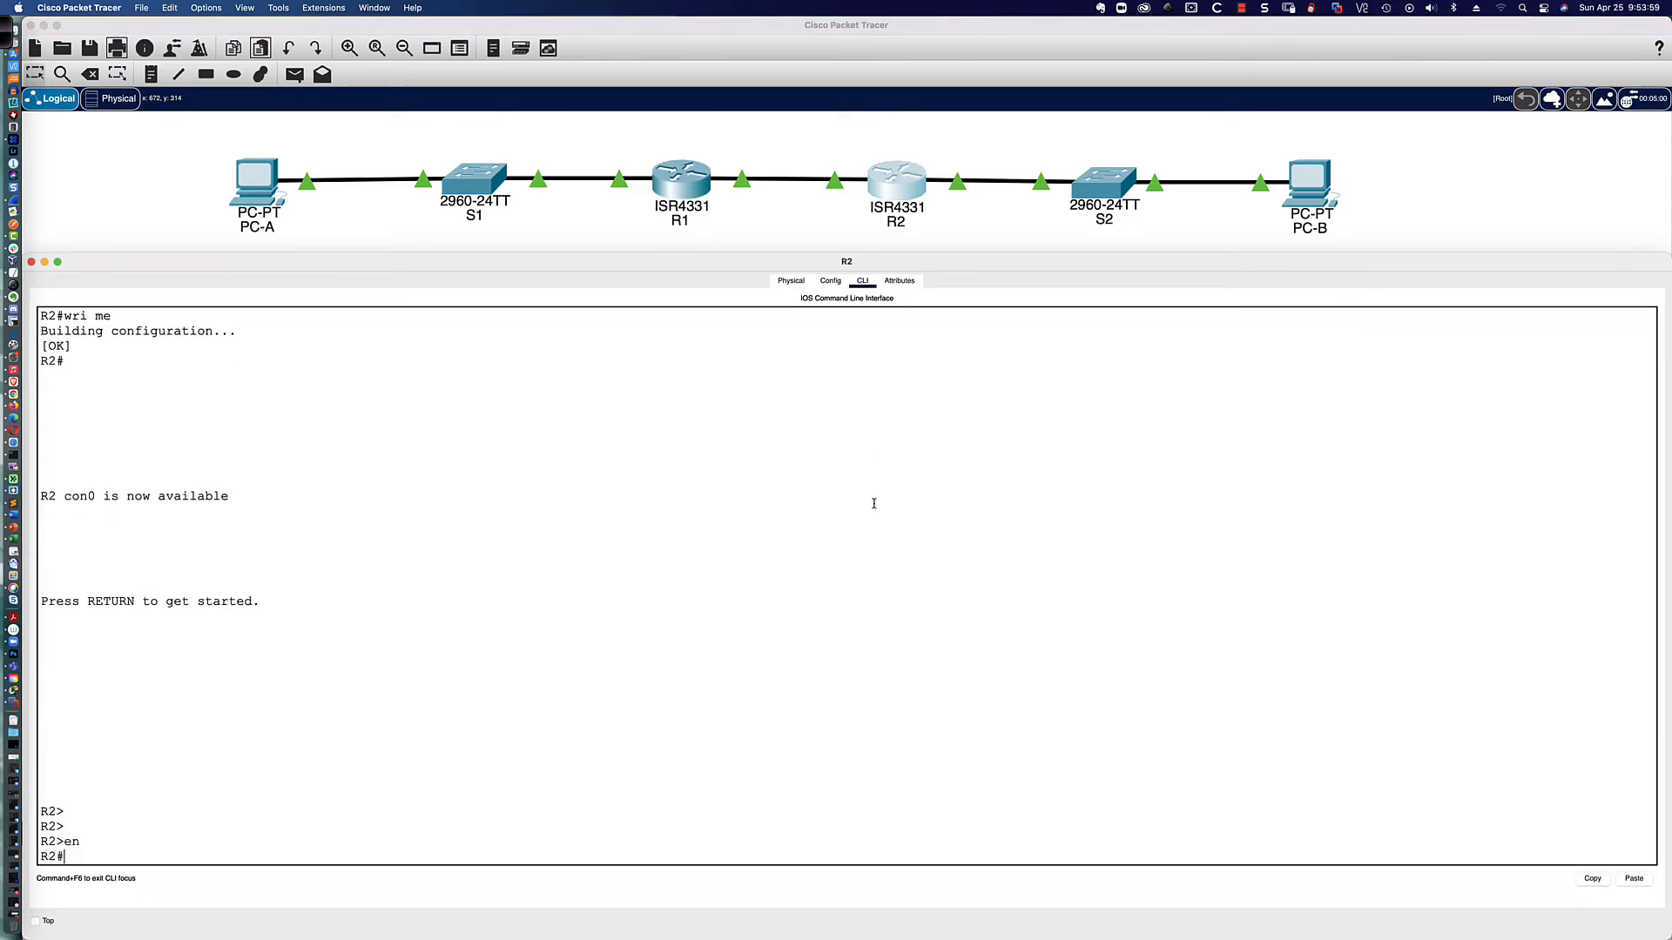
text(conf t)
key(Return)
text(ipv6 uni)
key(Tab)
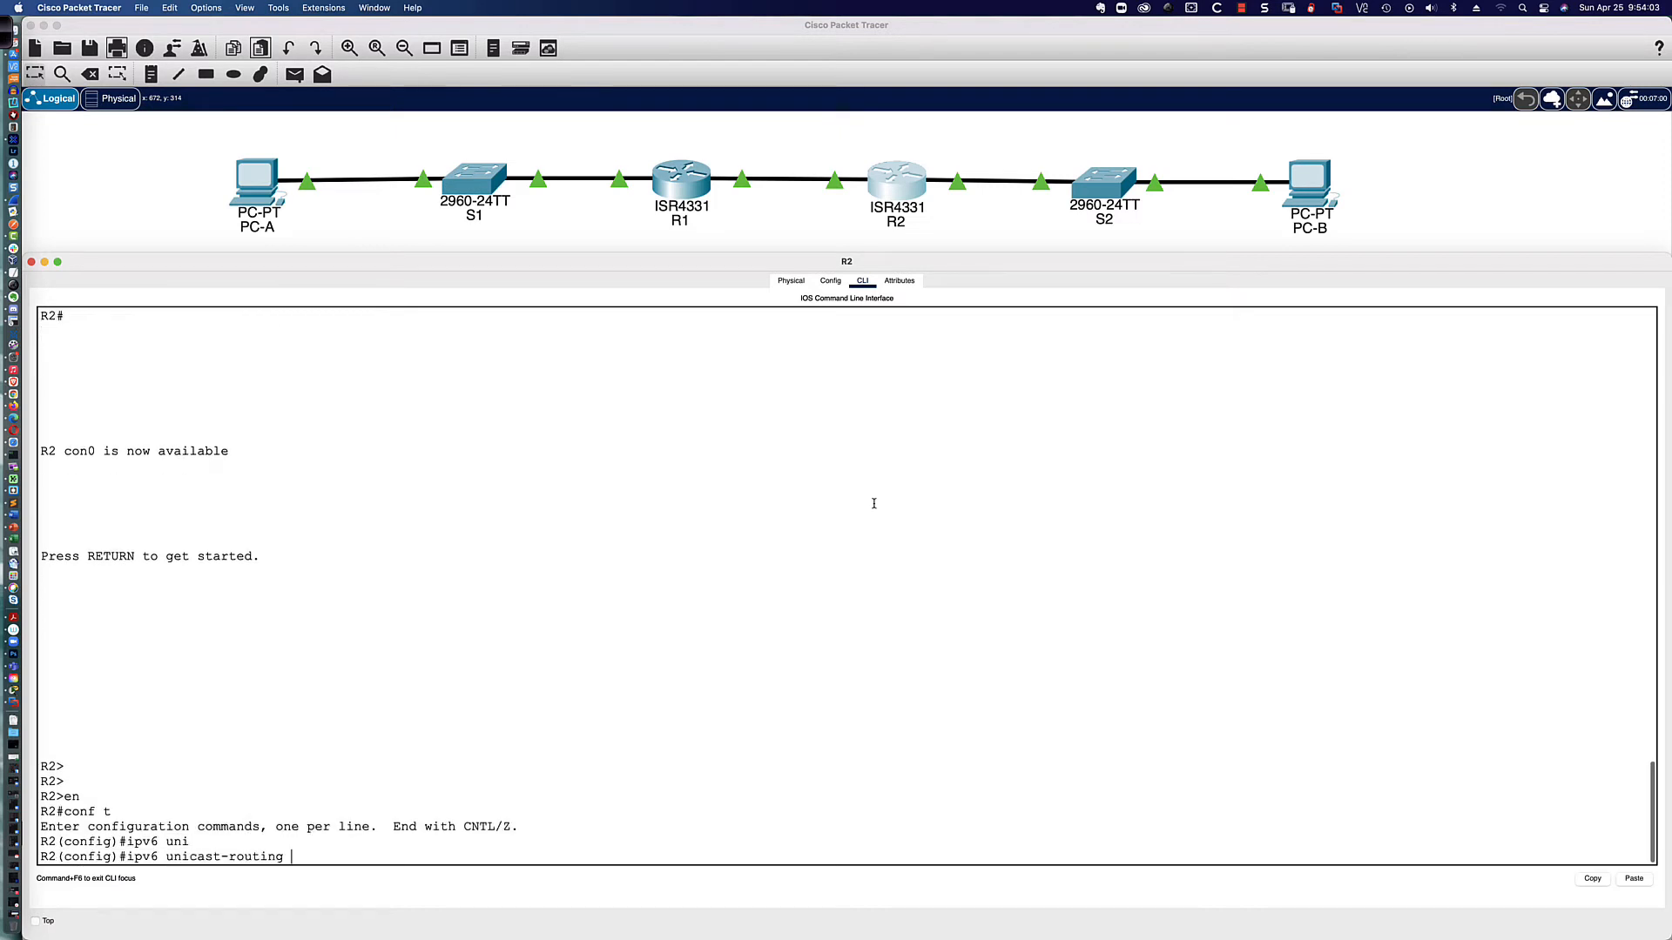
key(Return)
- Check the automatic IPv6 address and default gateway in the IP configuration of PC-A and PC-B
click(253, 179)
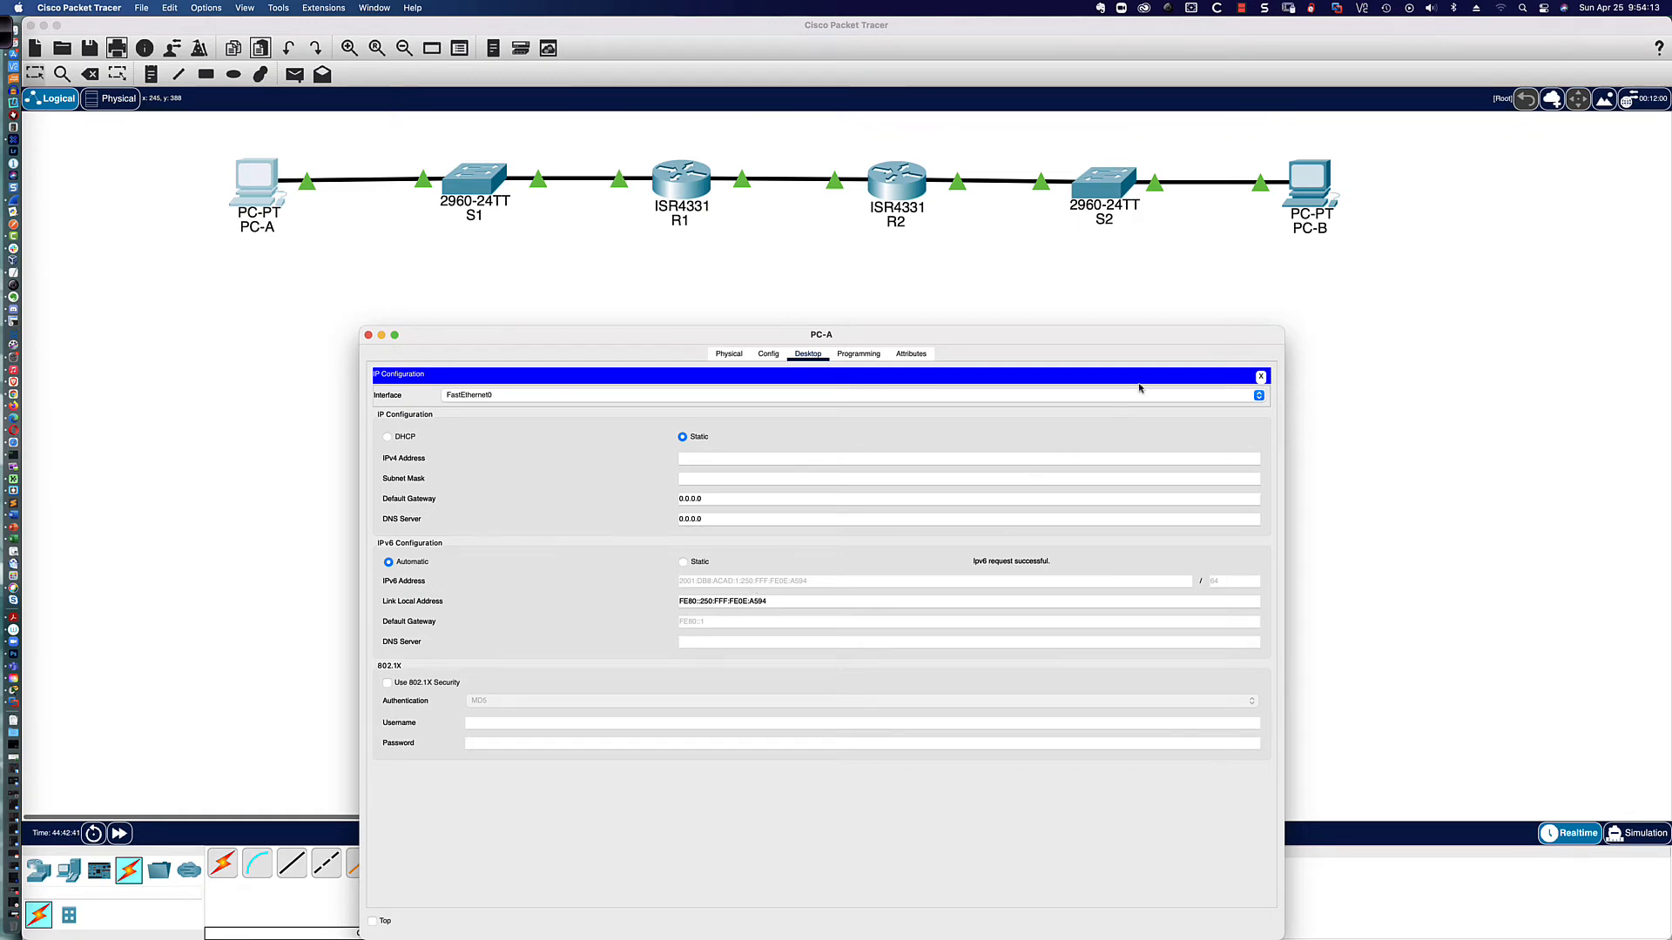
click(1311, 186)
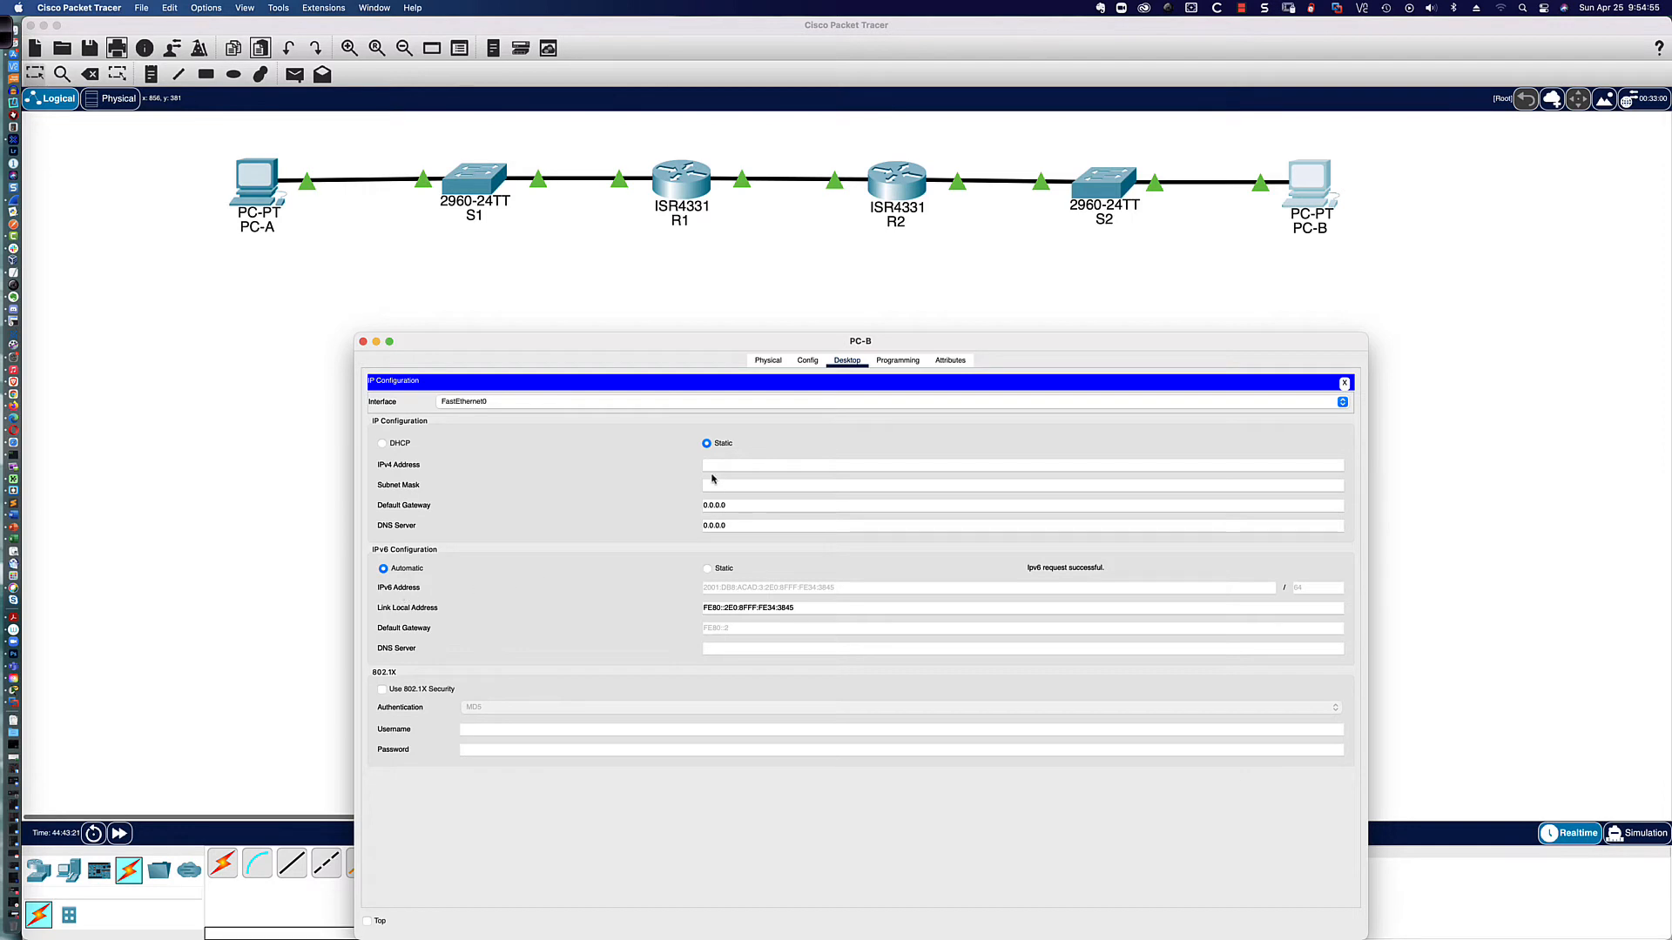
- Display PC-B's full IP configuration with ipconfig /all in its command prompt
click(1344, 384)
click(1056, 405)
text(ip)
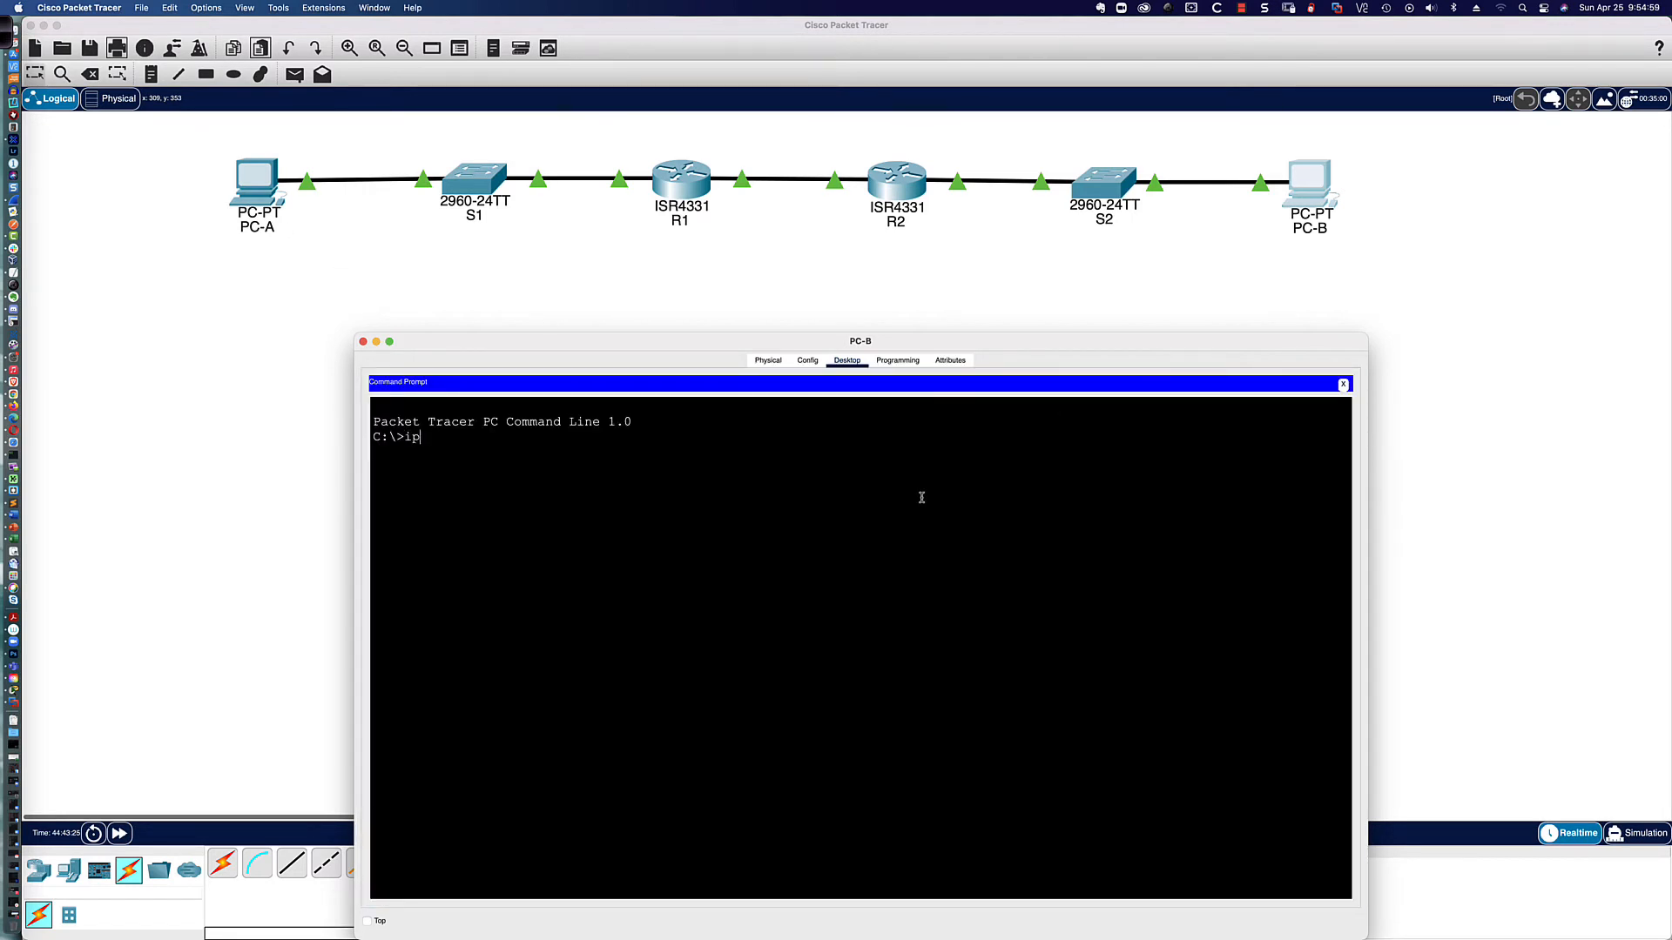
text(config /all)
key(Return)
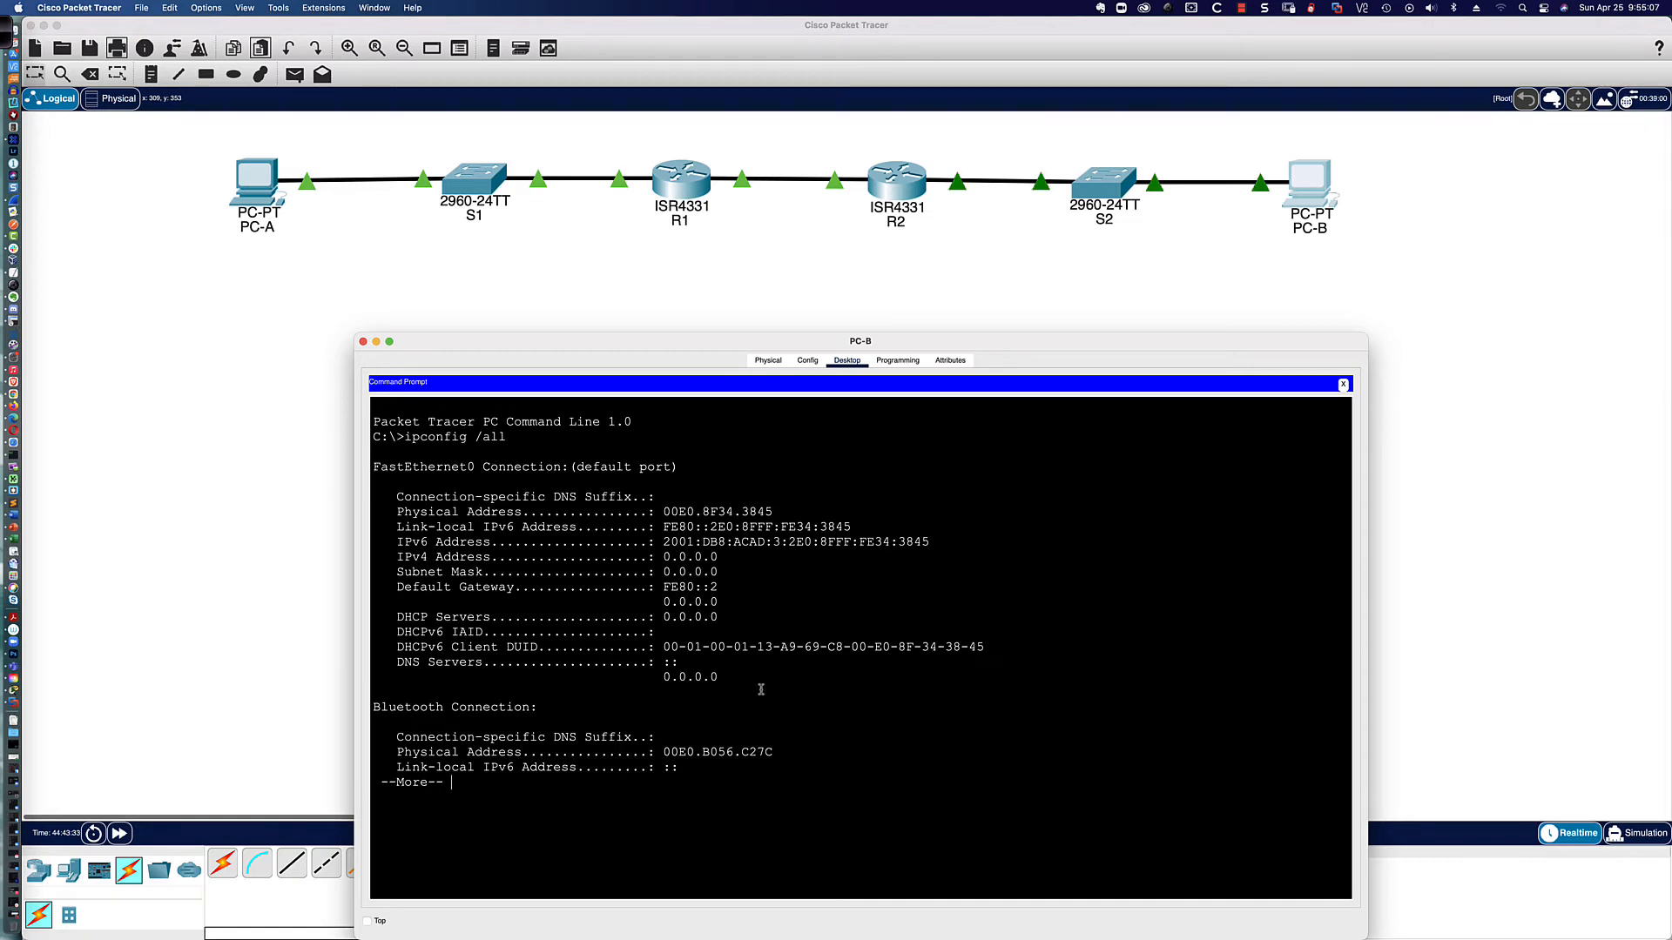
- Compare PC-B's physical address with the FF:FE portion of its link-local and global IPv6 addresses
drag(664, 512, 773, 512)
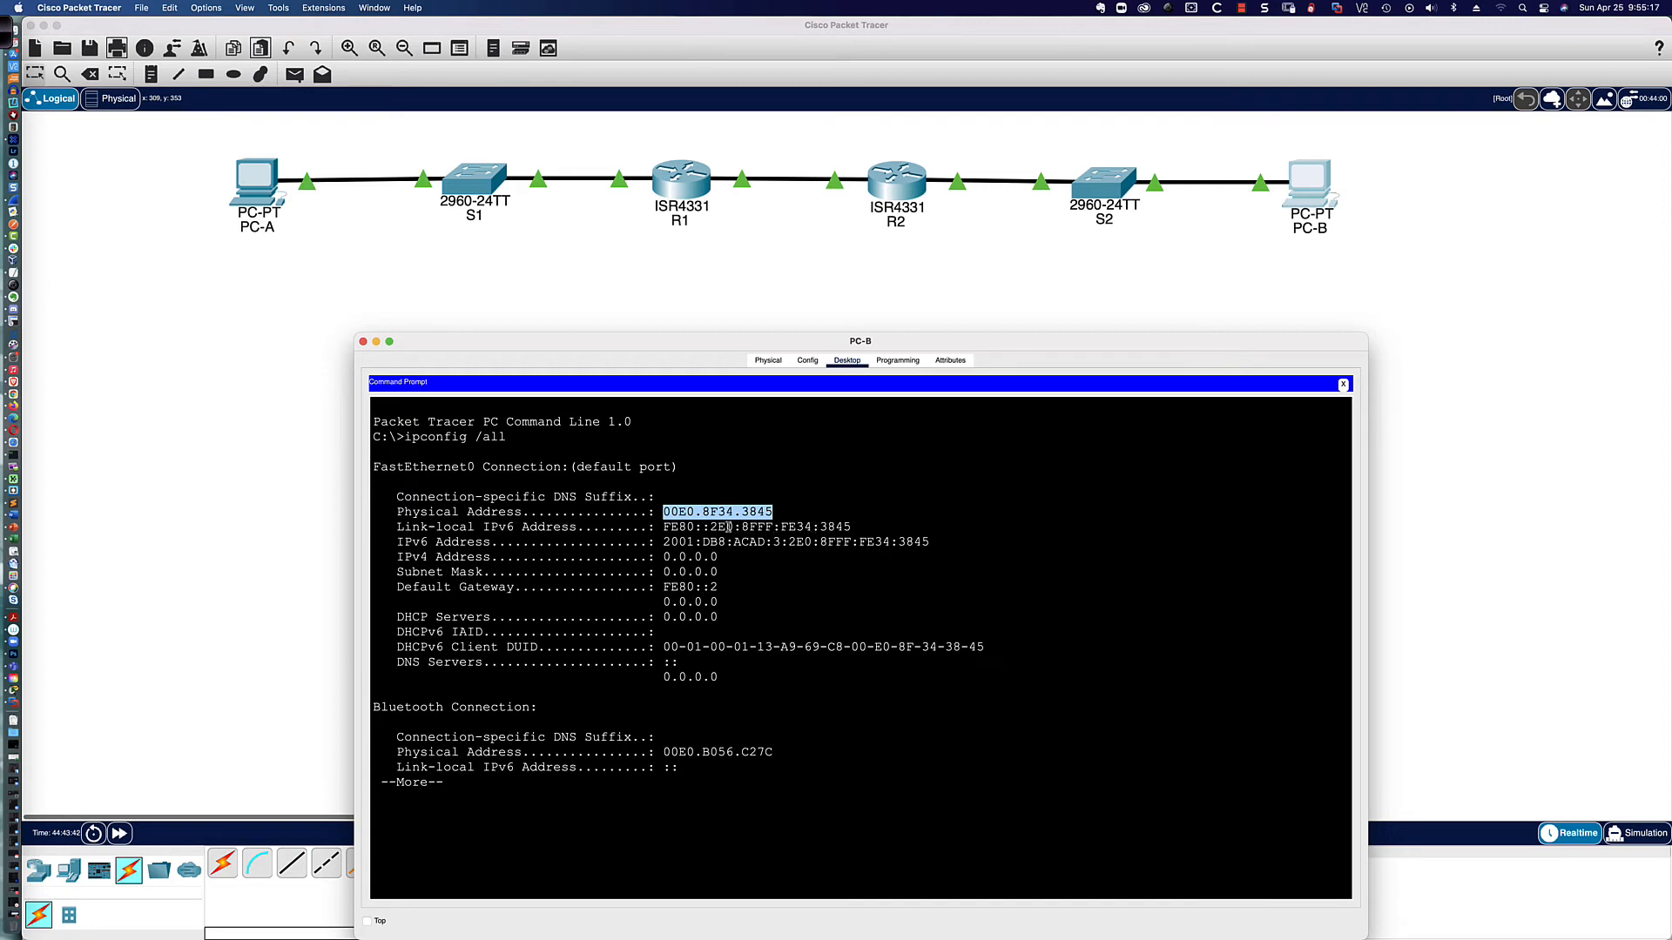
drag(757, 527, 794, 526)
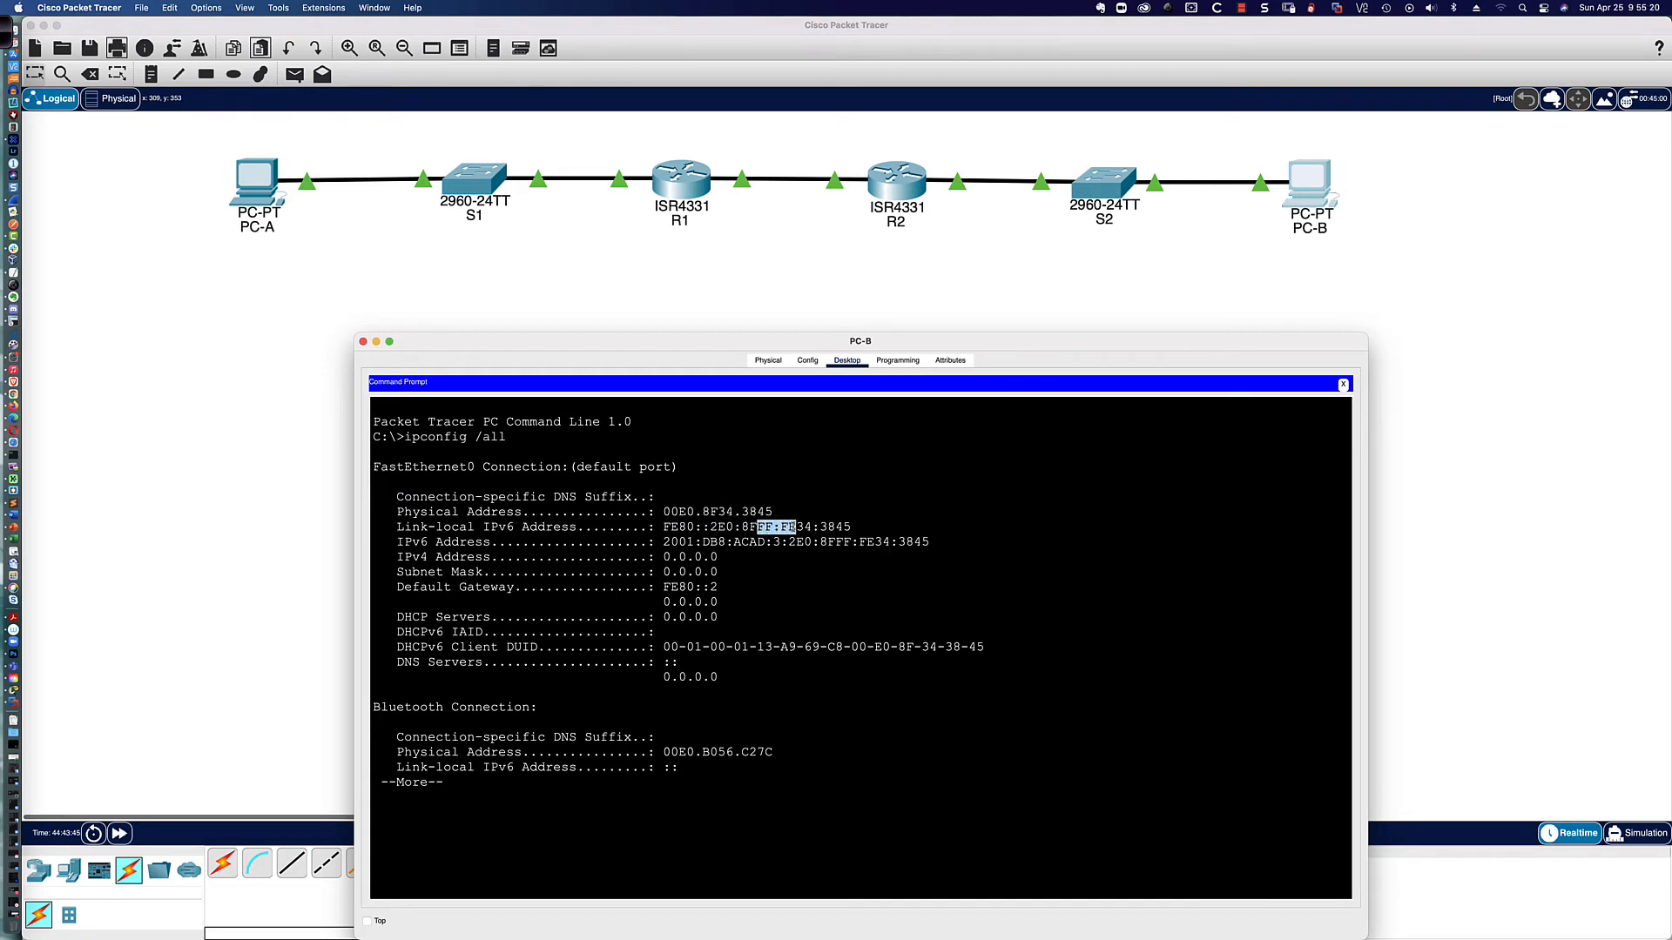
click(837, 543)
drag(838, 543, 874, 544)
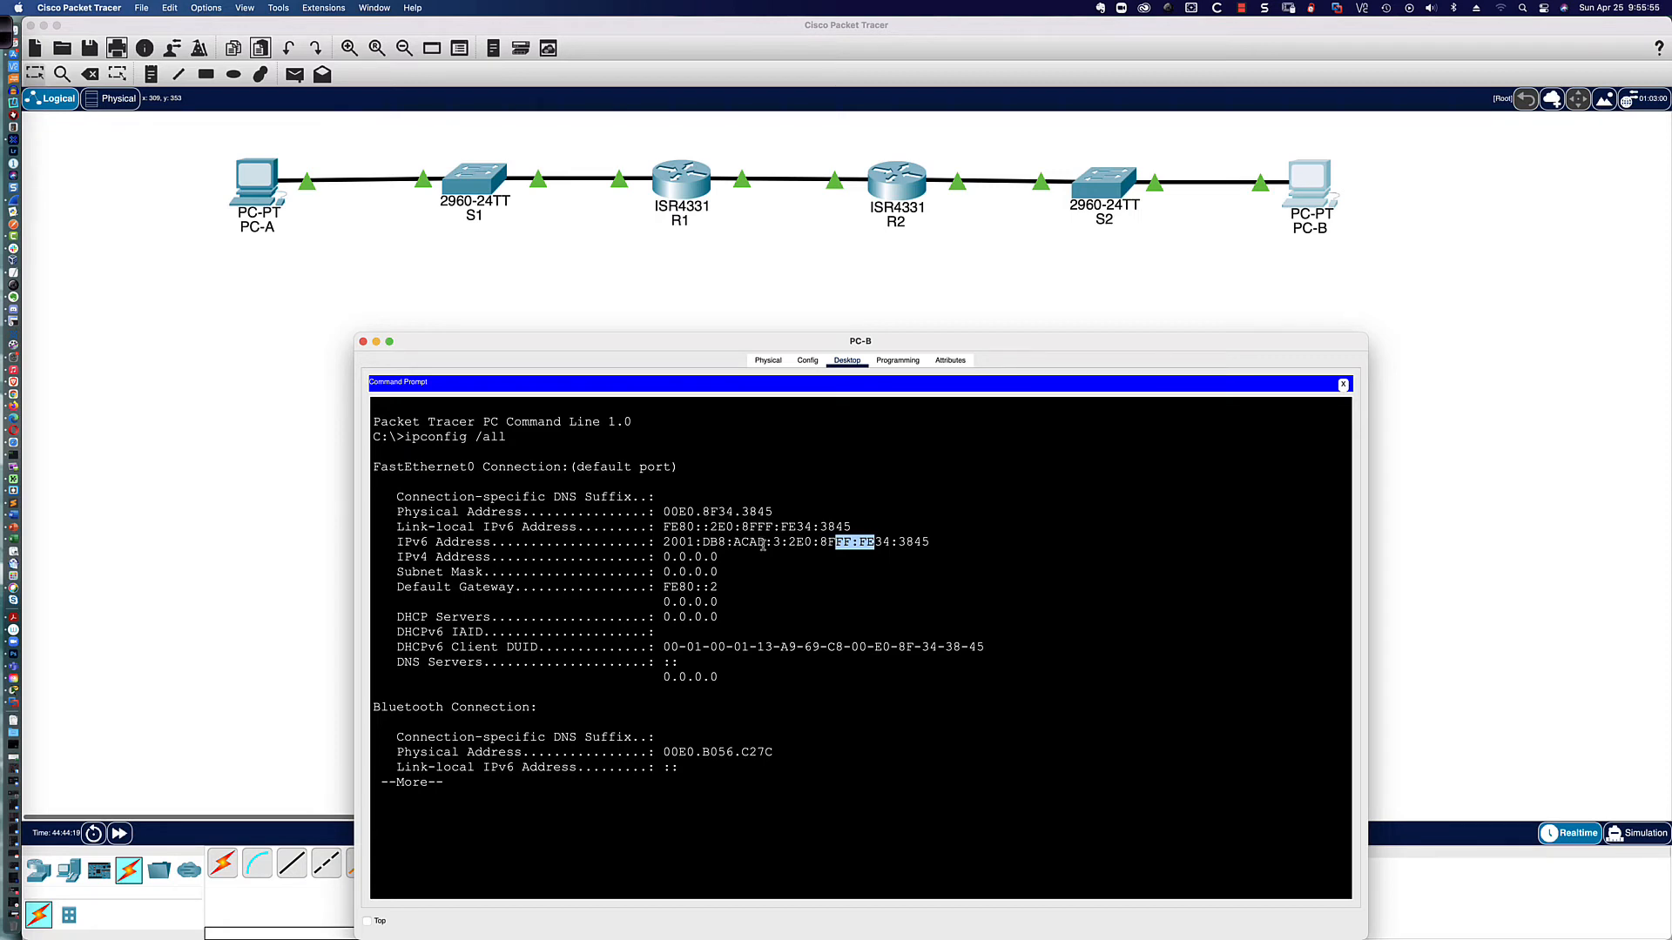
click(688, 263)
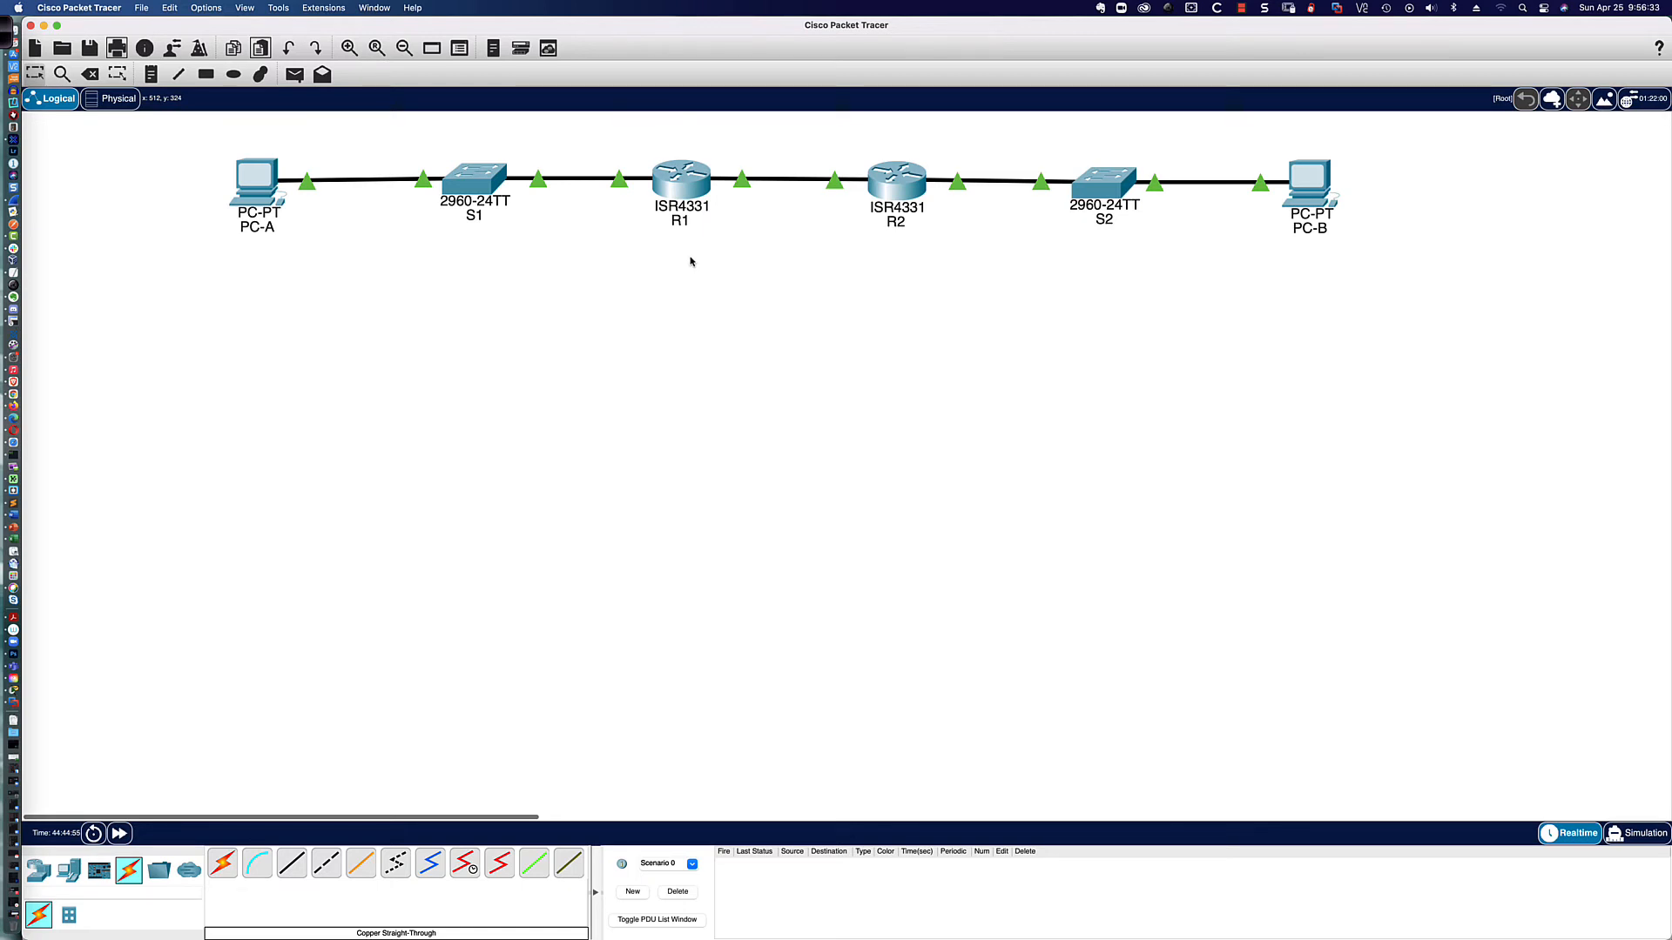
- On R1, create the IPv6 DHCP pool R1-STATELESS from global configuration mode
click(683, 185)
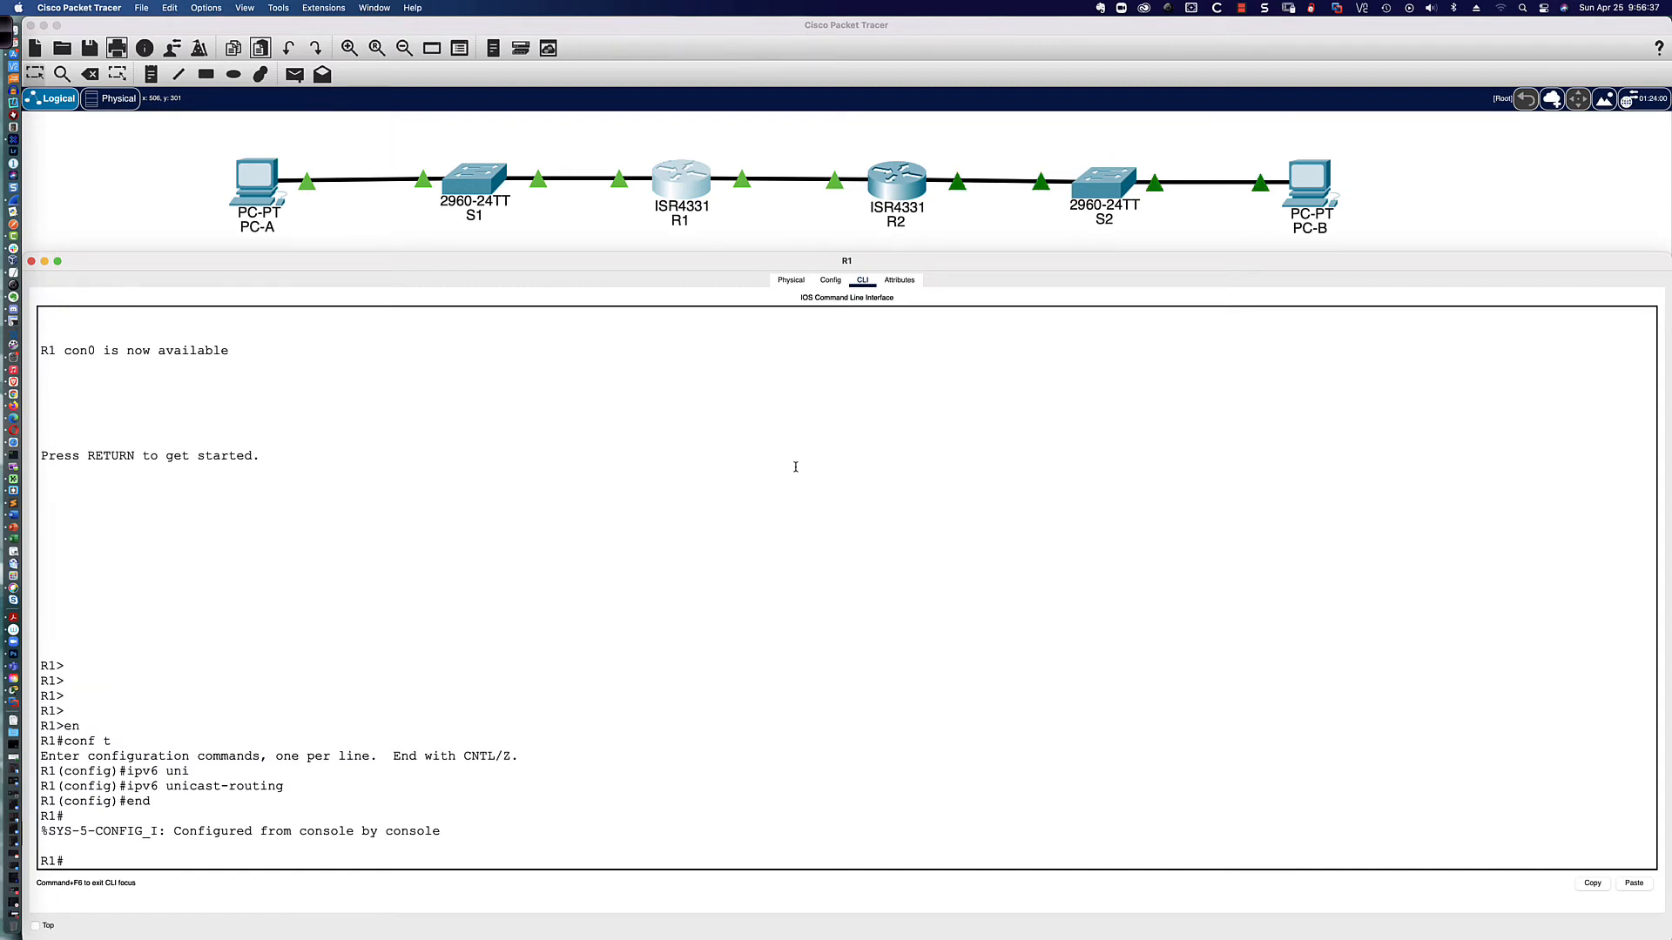
key(Return)
key(Return)
key(Return)
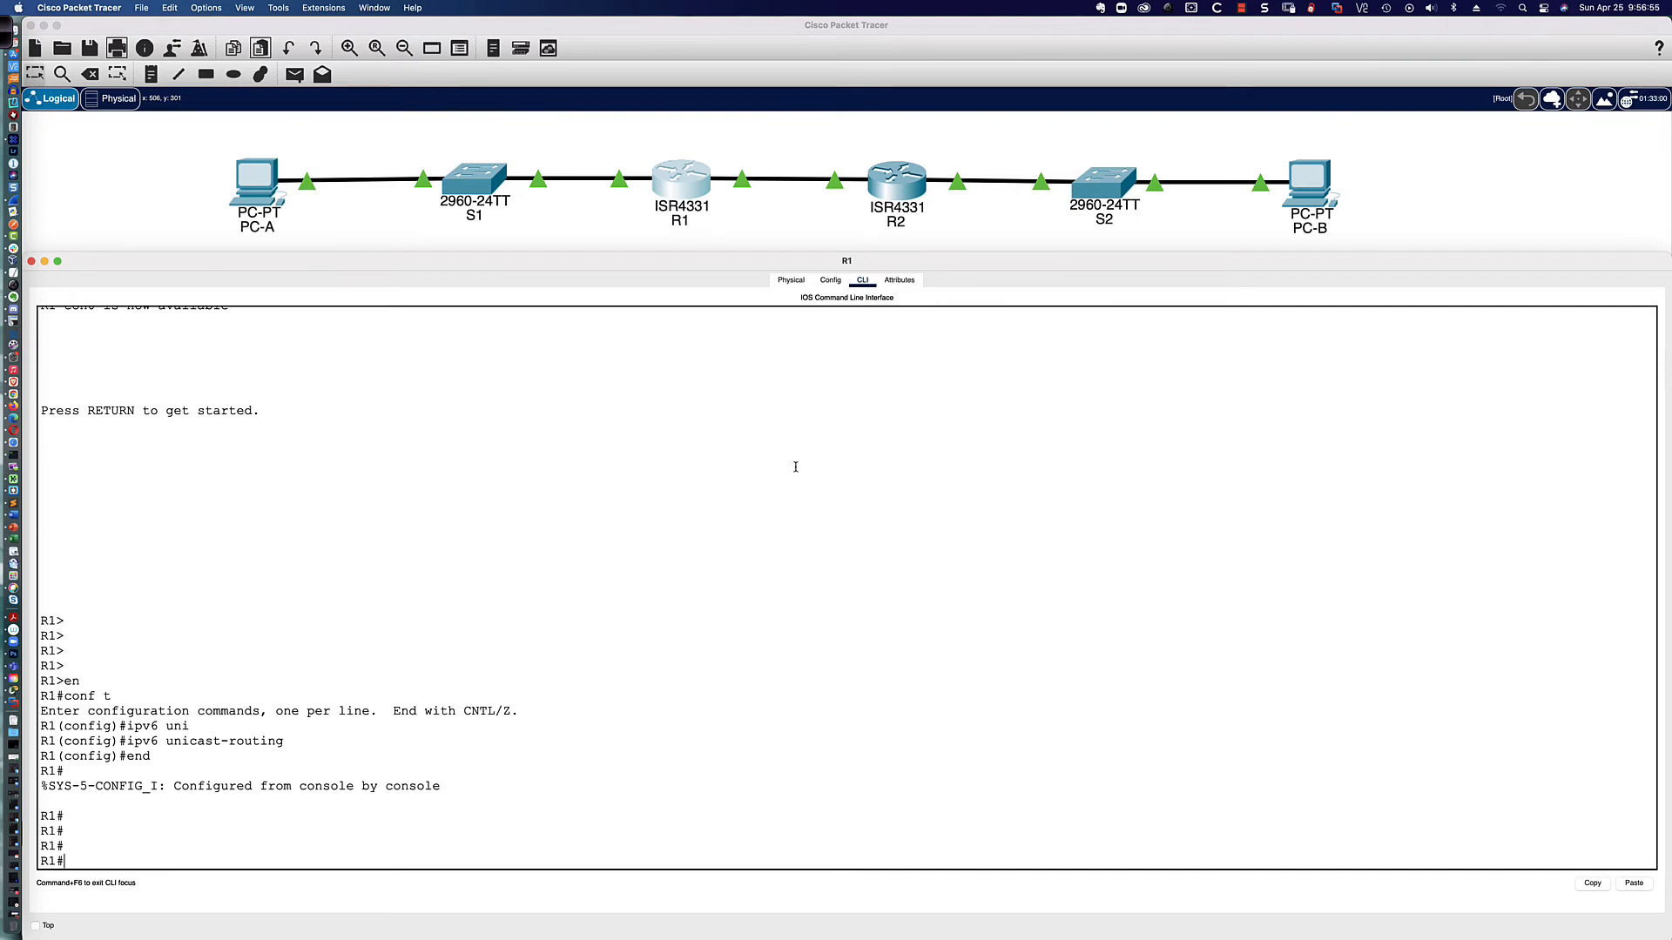
text(cofn t)
key(Return)
text(conf t)
key(Return)
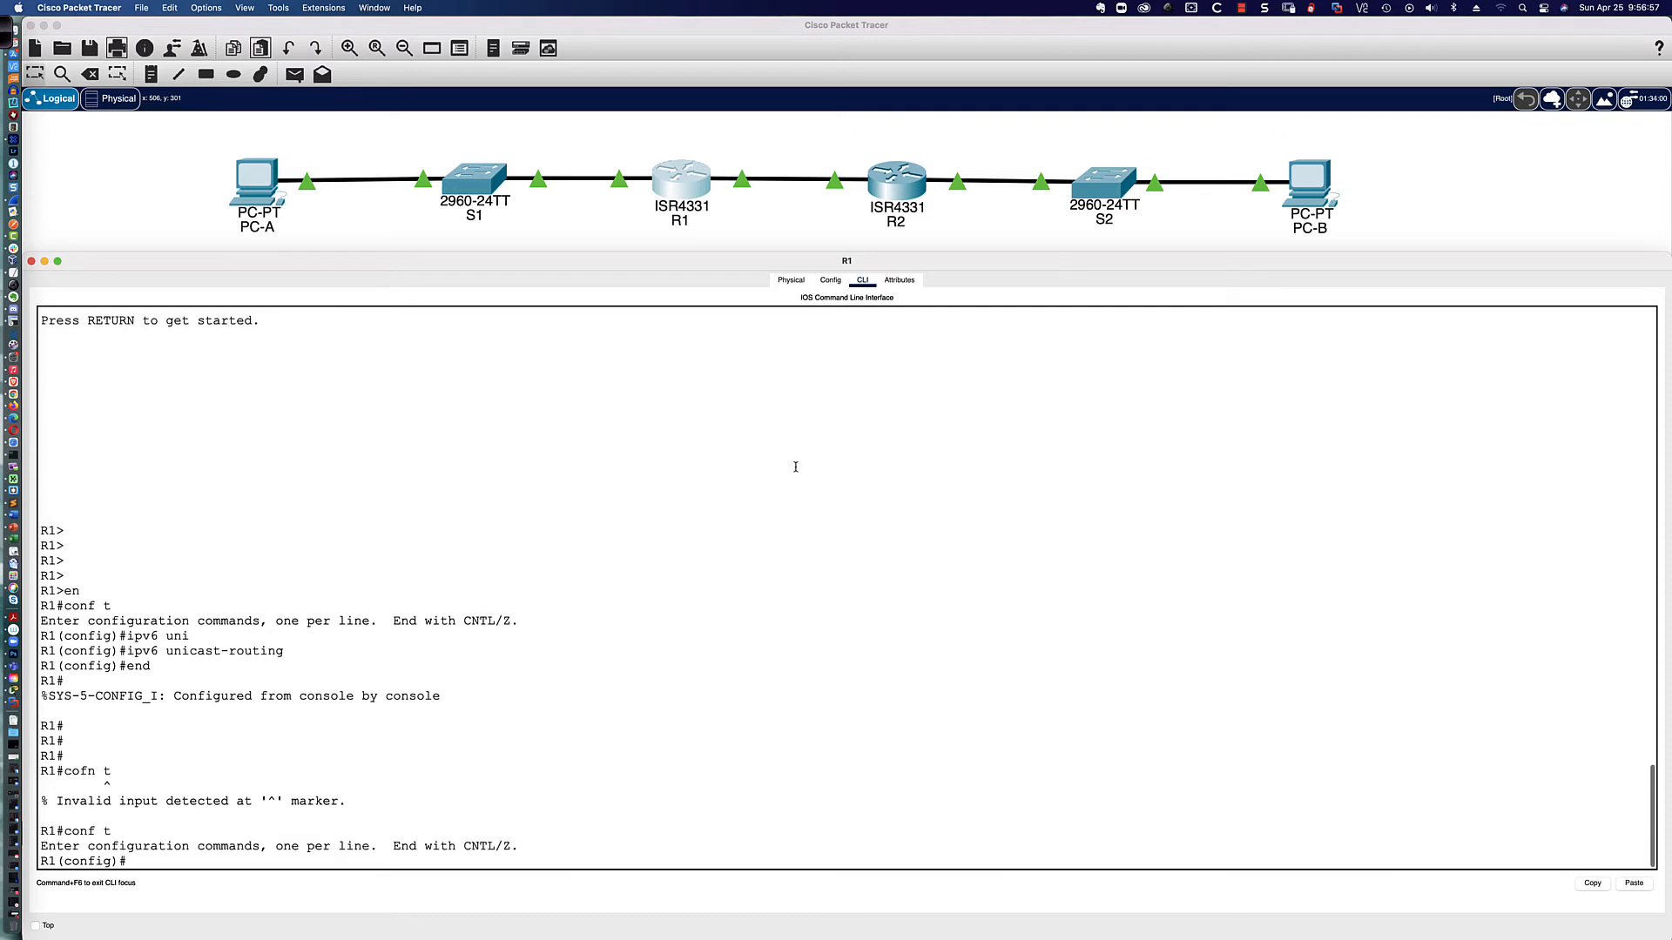
text(ipv6 dhcp poo)
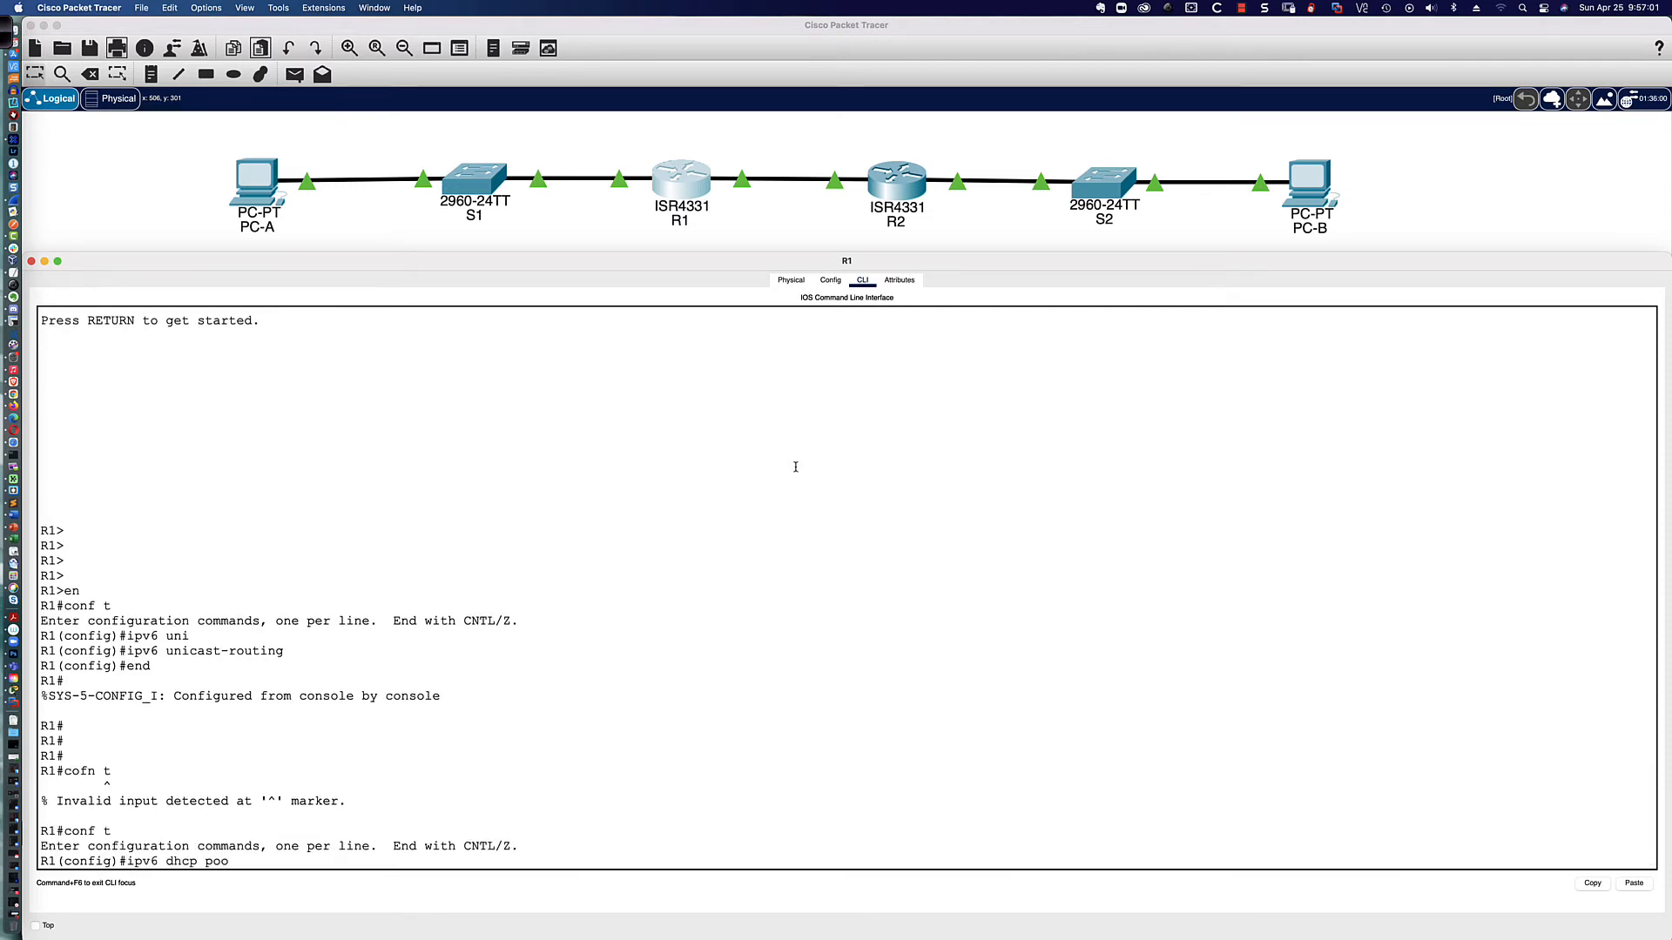
key(Tab)
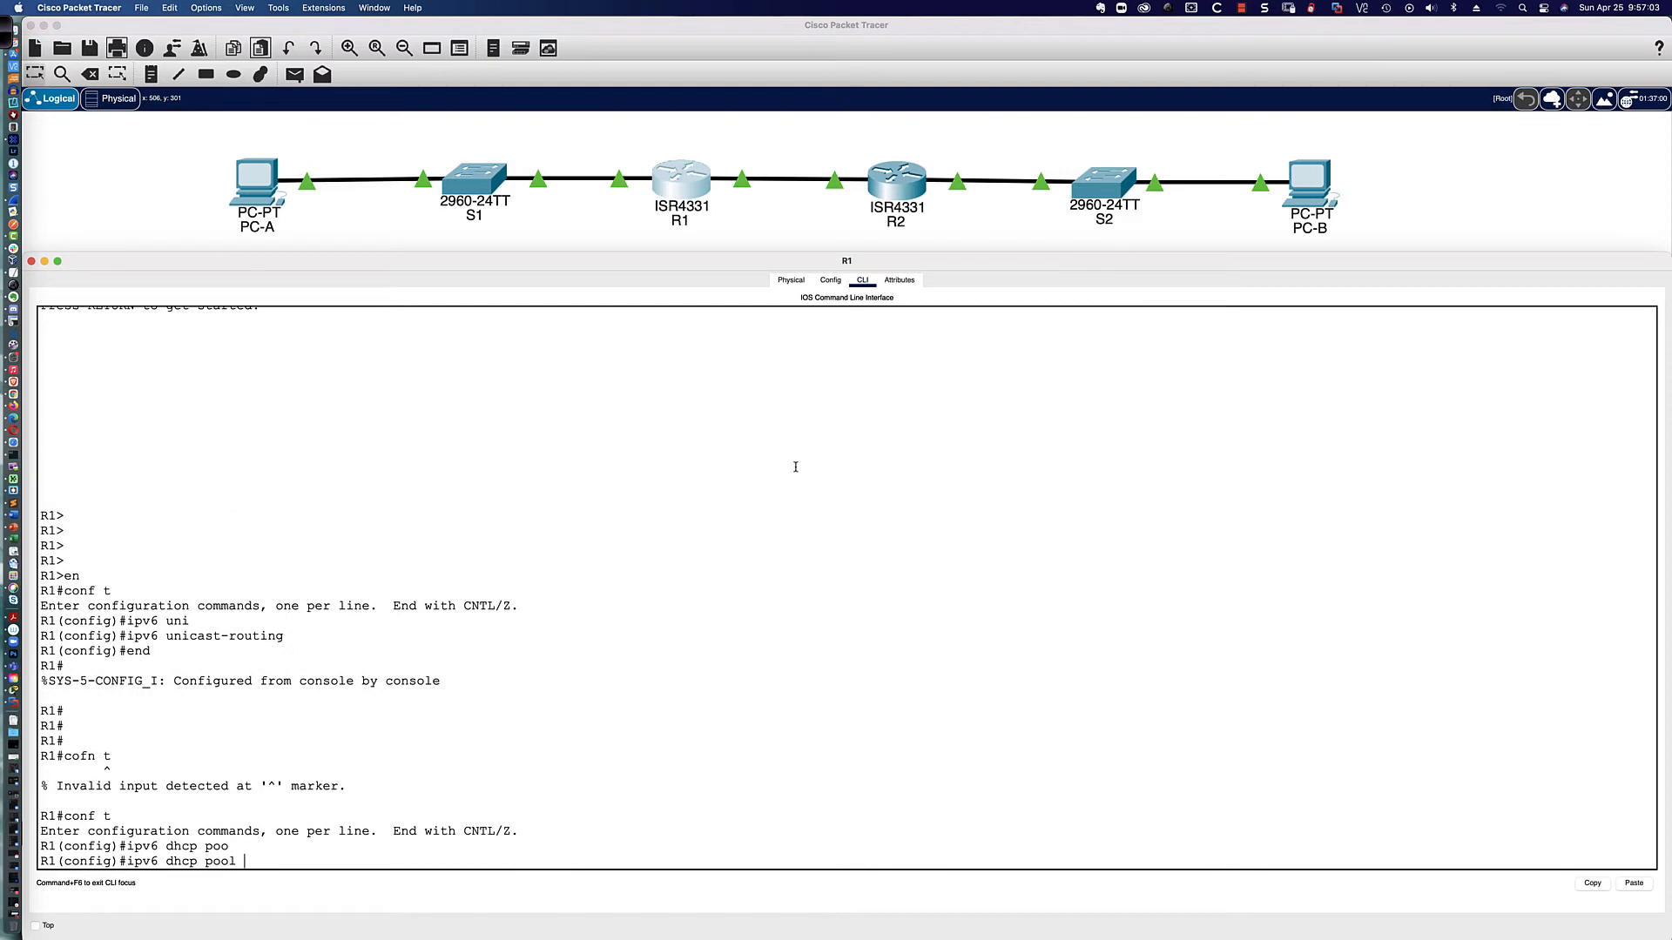
text(R1-STATELESS)
key(Return)
- Set the R1-STATELESS pool's DNS server to 2001:db8:acad::254 and its domain name to STATELESS.com
text(dn)
key(Tab)
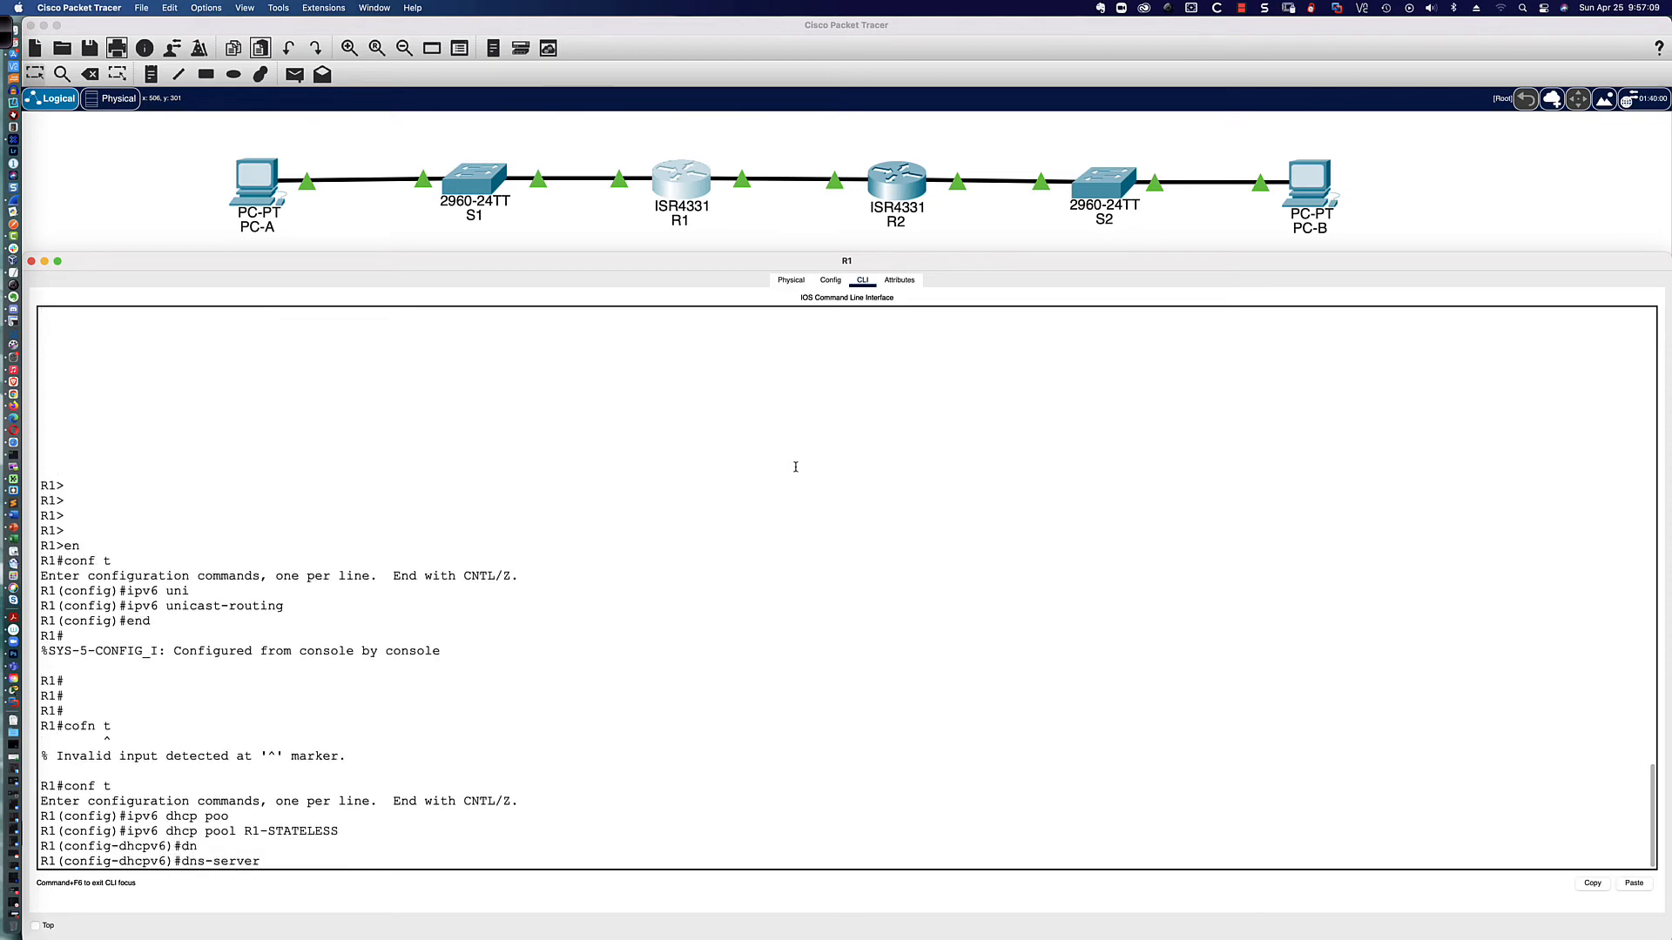
text(2001:db8:acad::254)
key(Return)
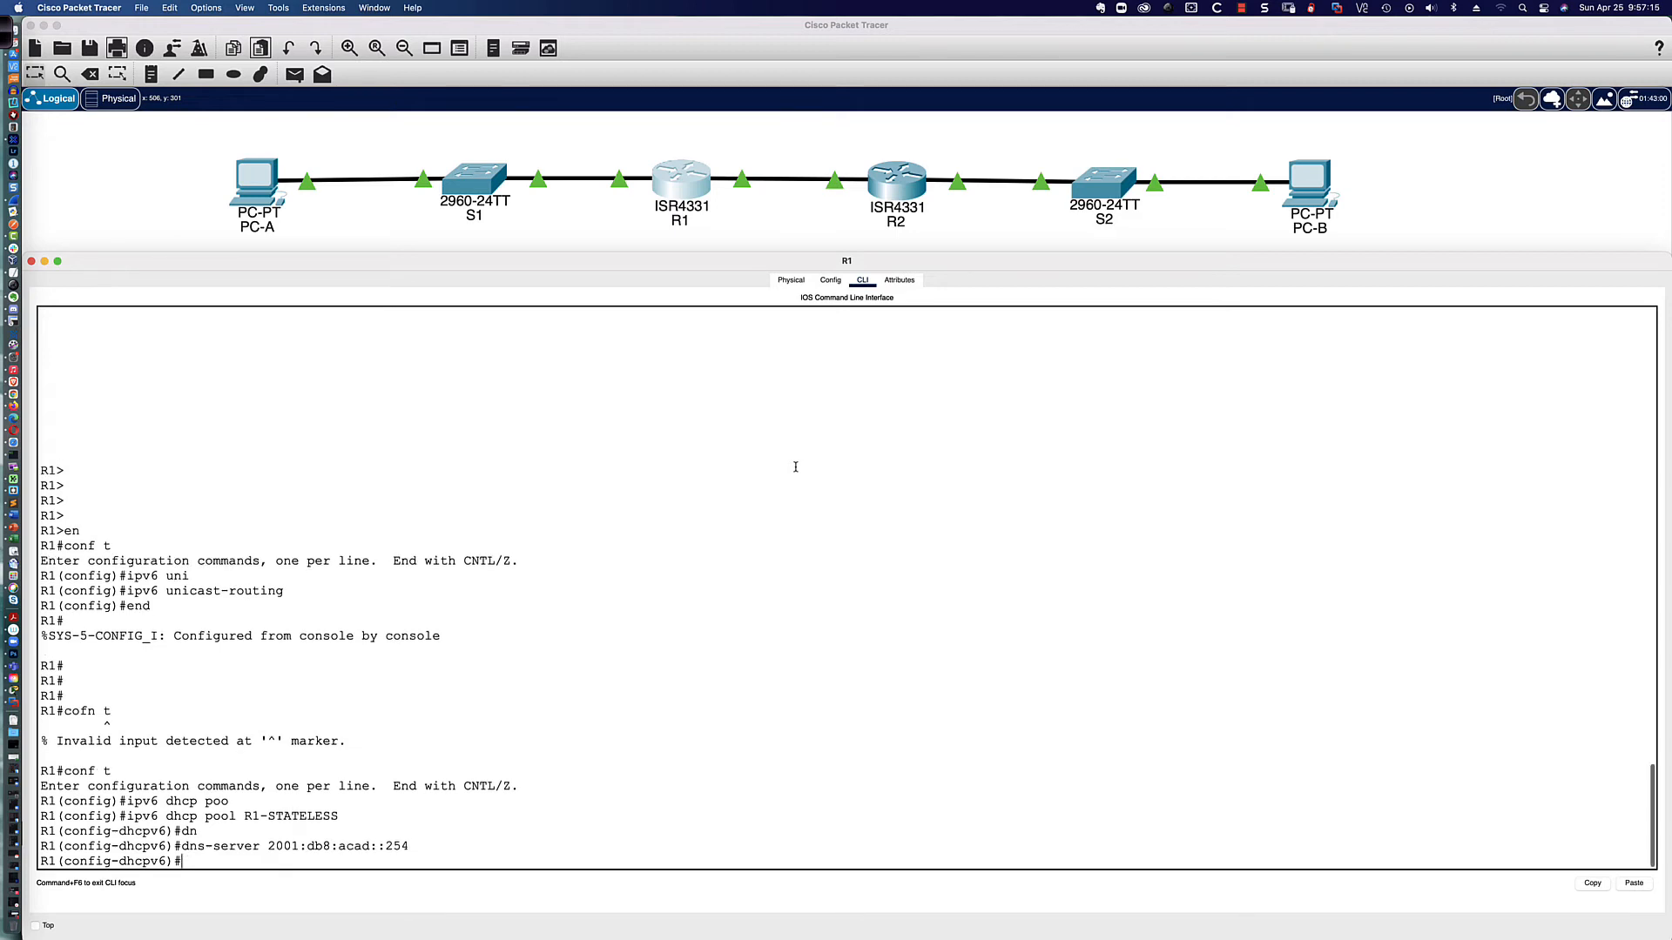
text(dom)
key(Tab)
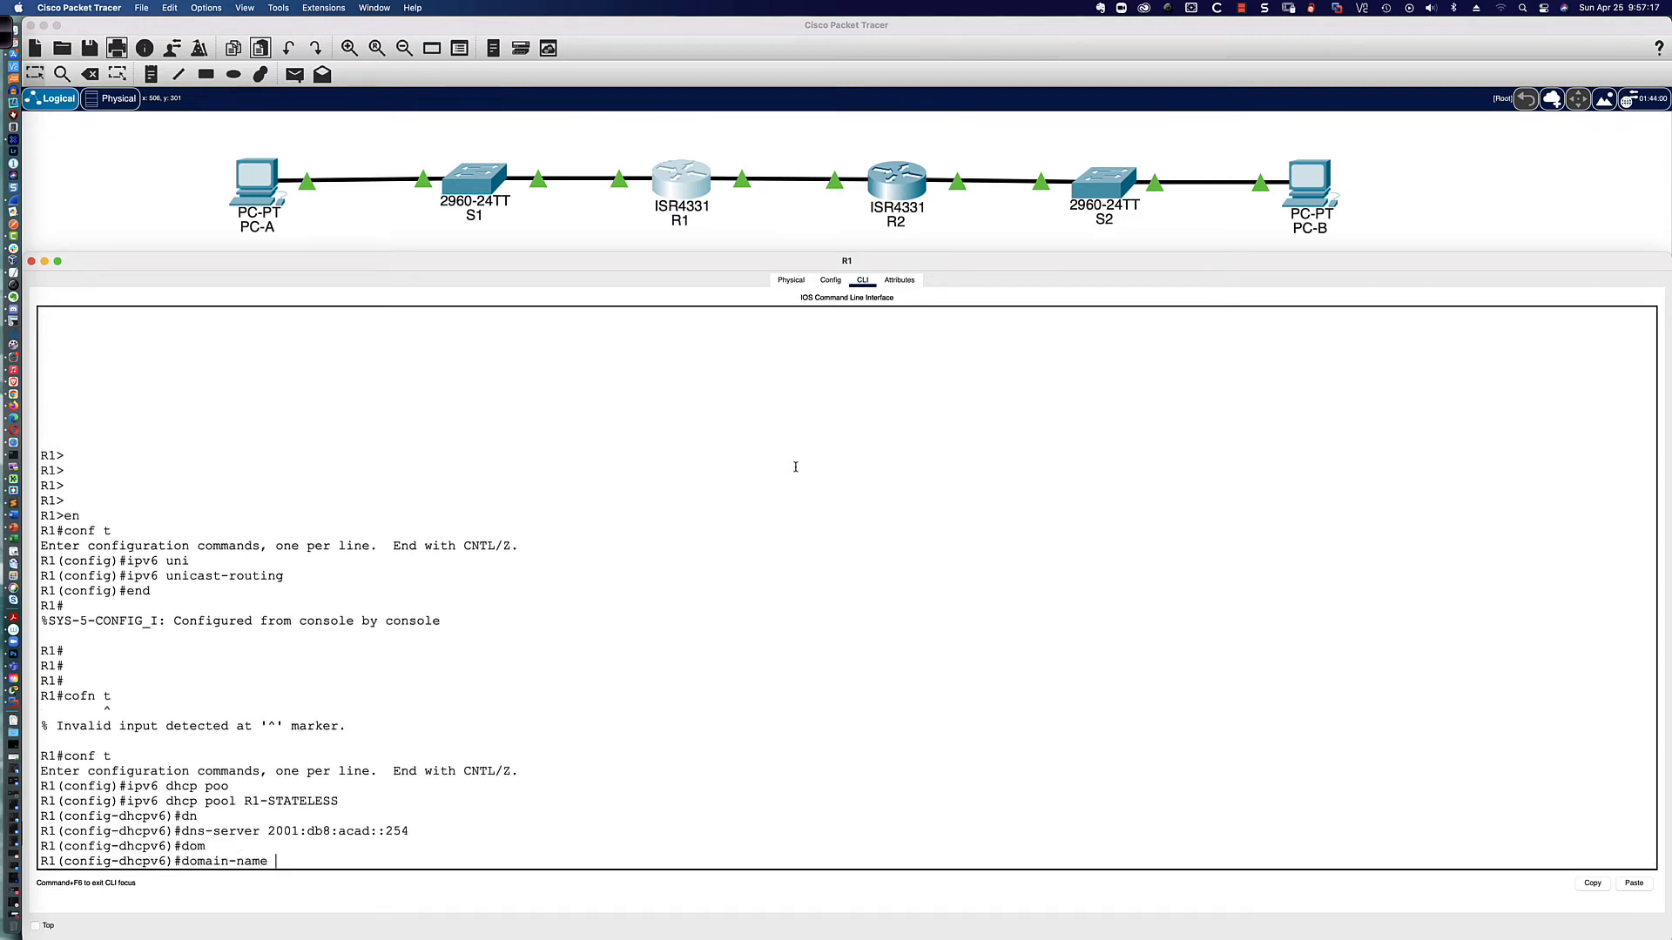
text(STATELESS.com)
key(Return)
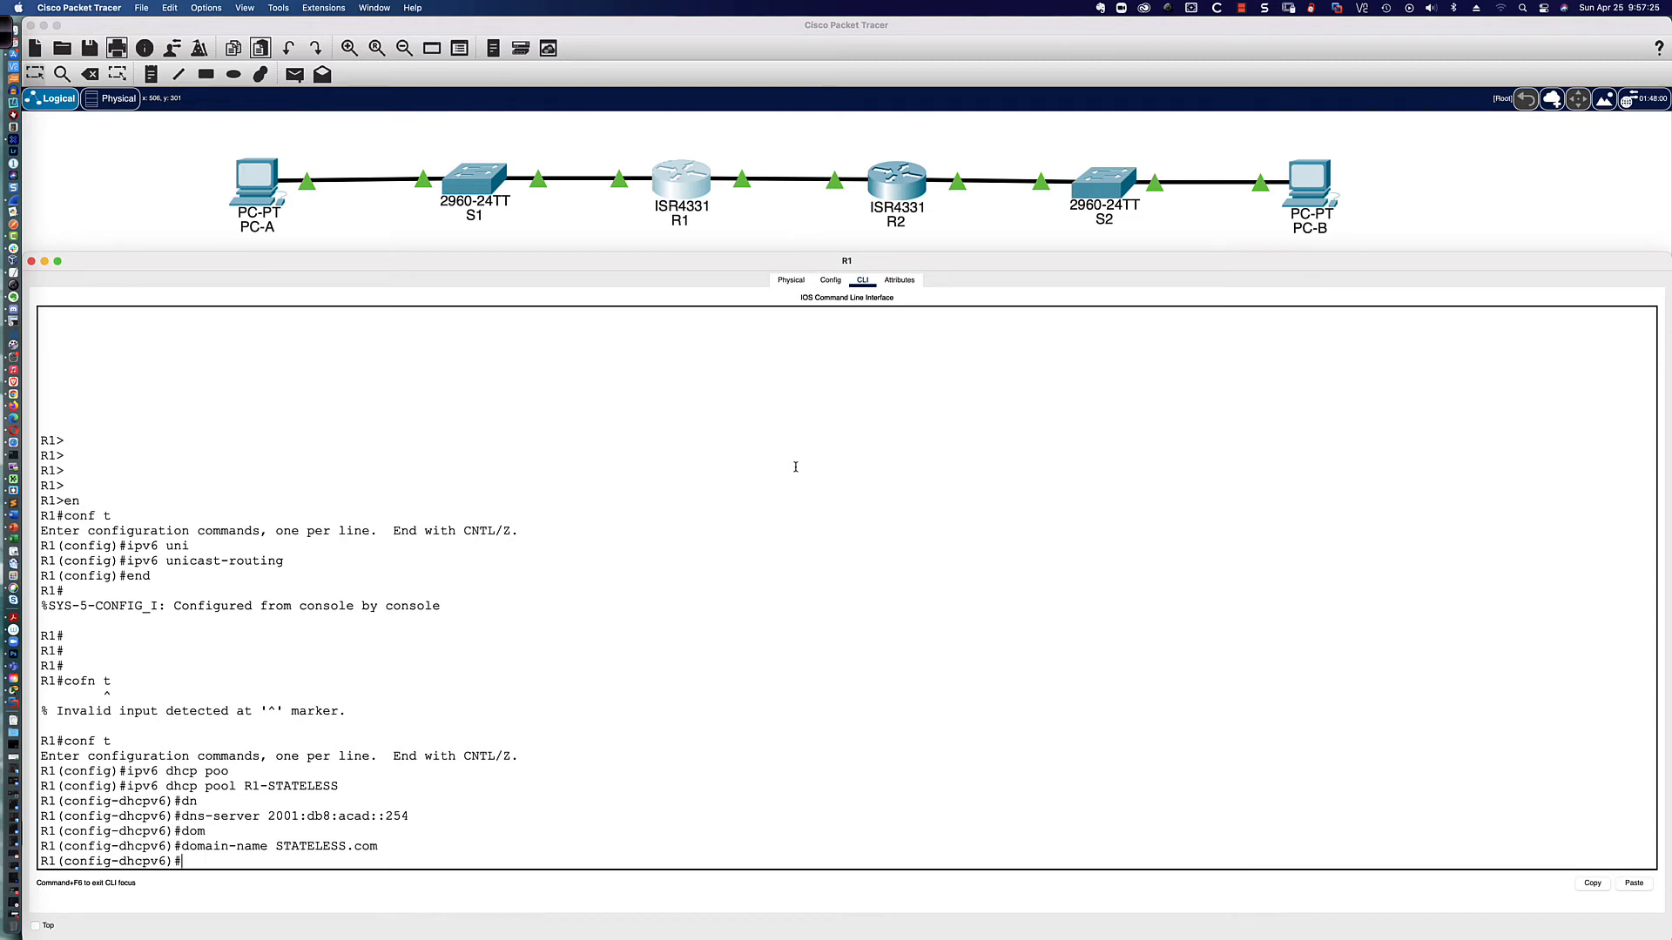
- Run ipconfig /all on PC-A and check its DNS servers and connection-specific DNS suffix
click(290, 209)
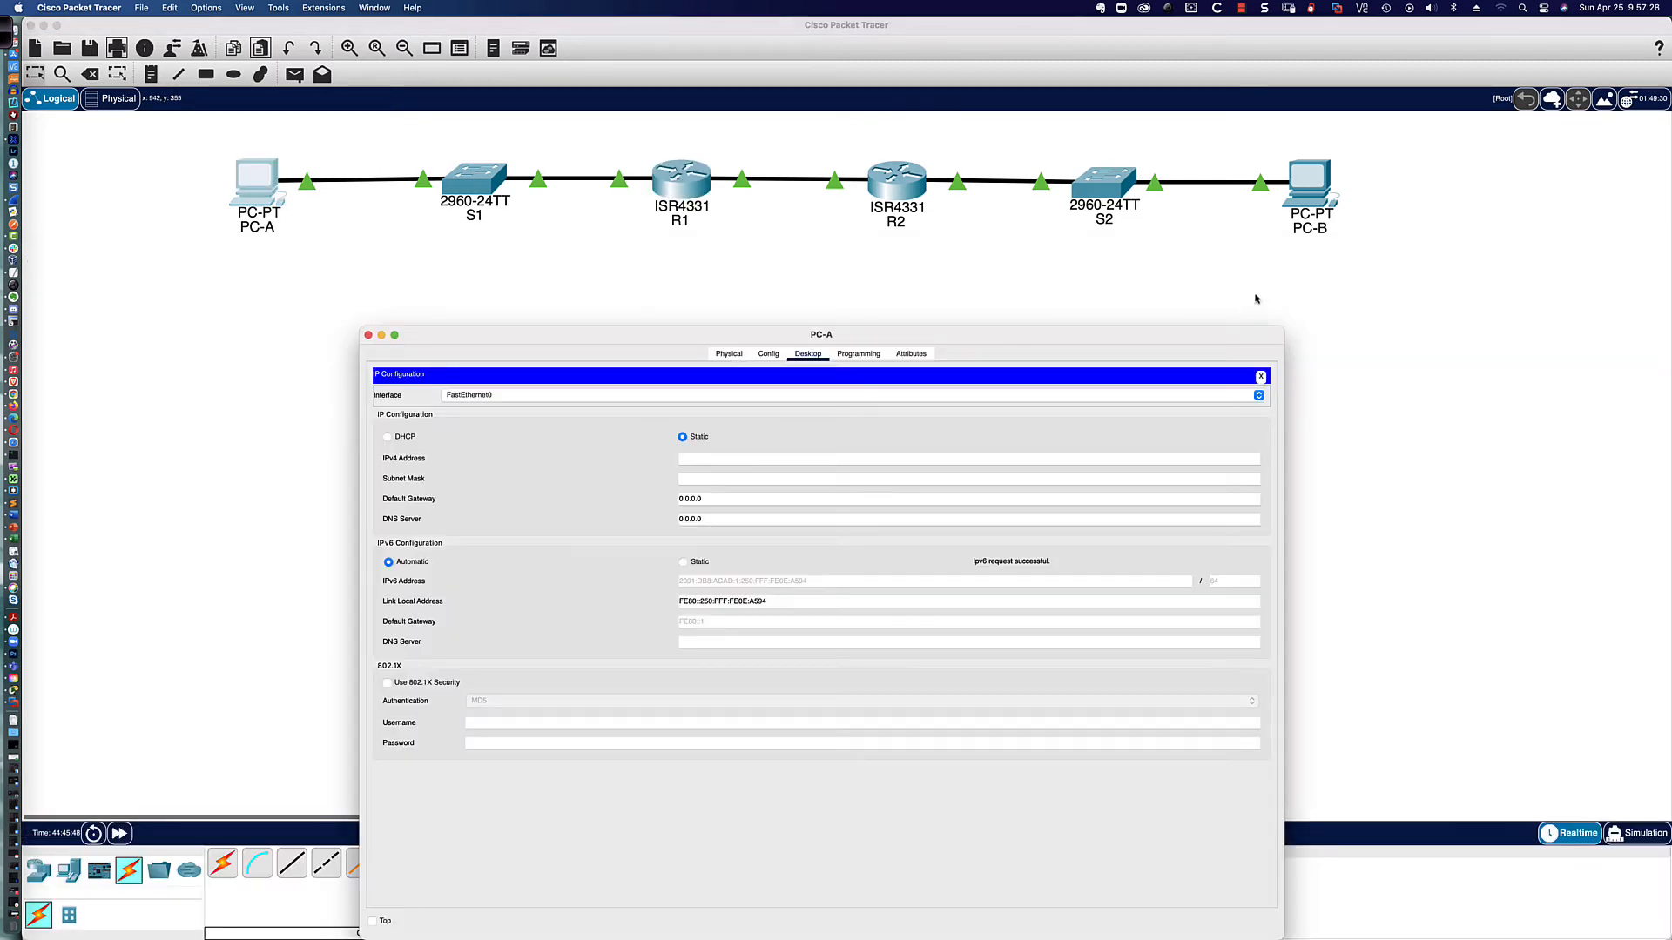
click(1259, 376)
click(1006, 421)
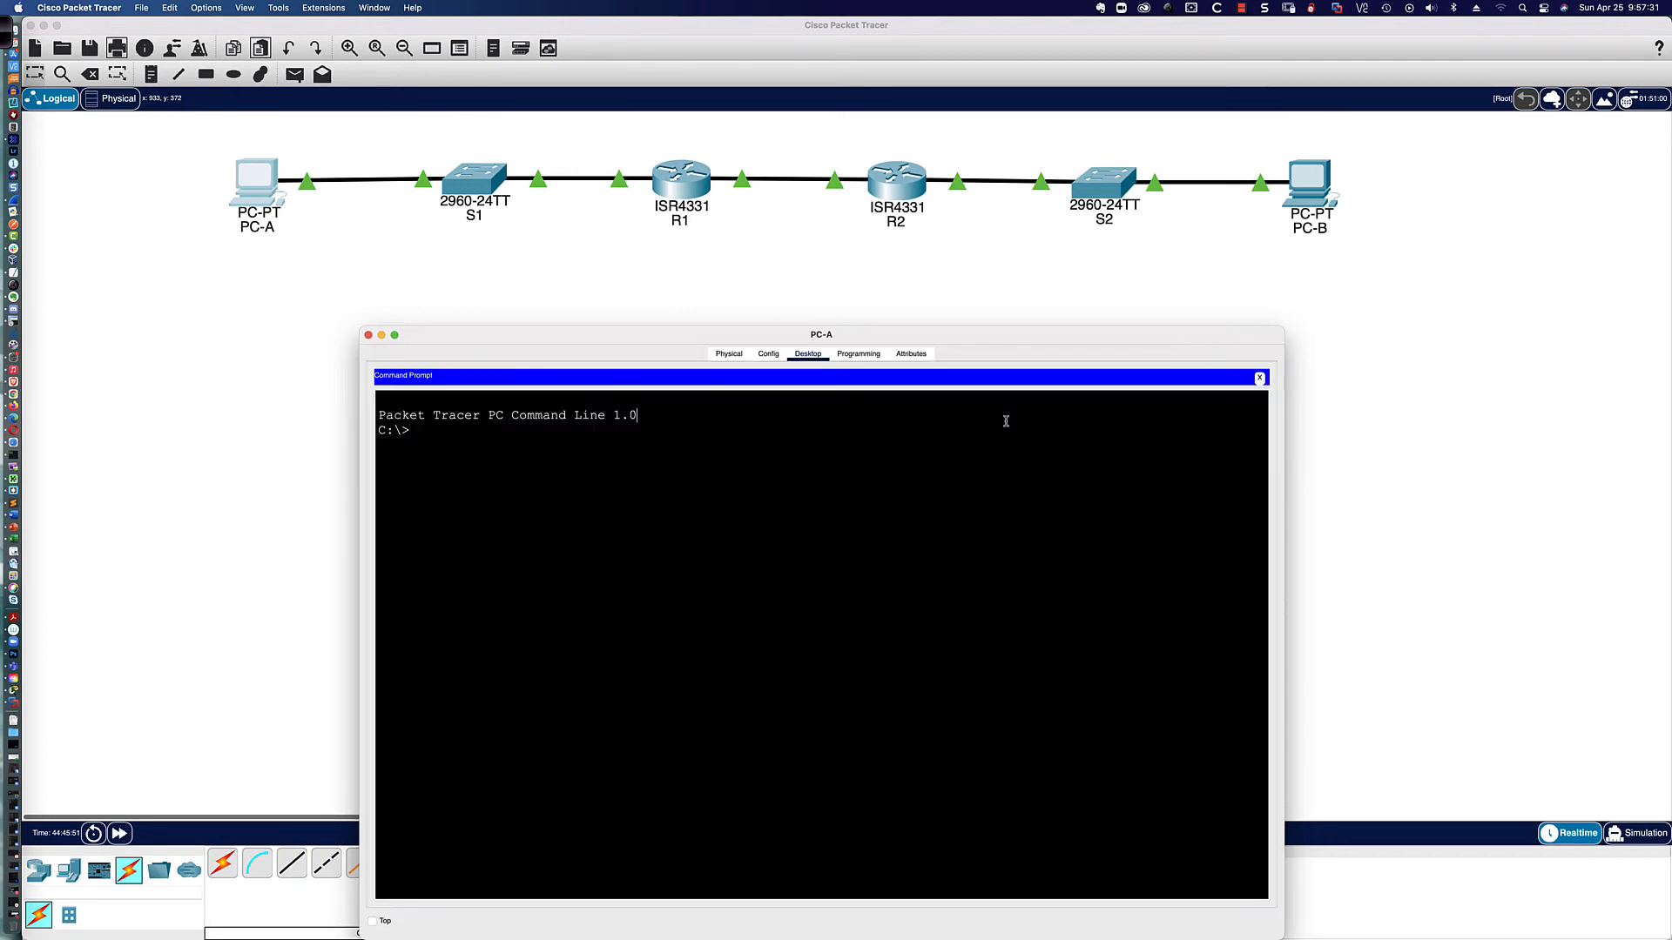
text(ipconfig /all)
key(Return)
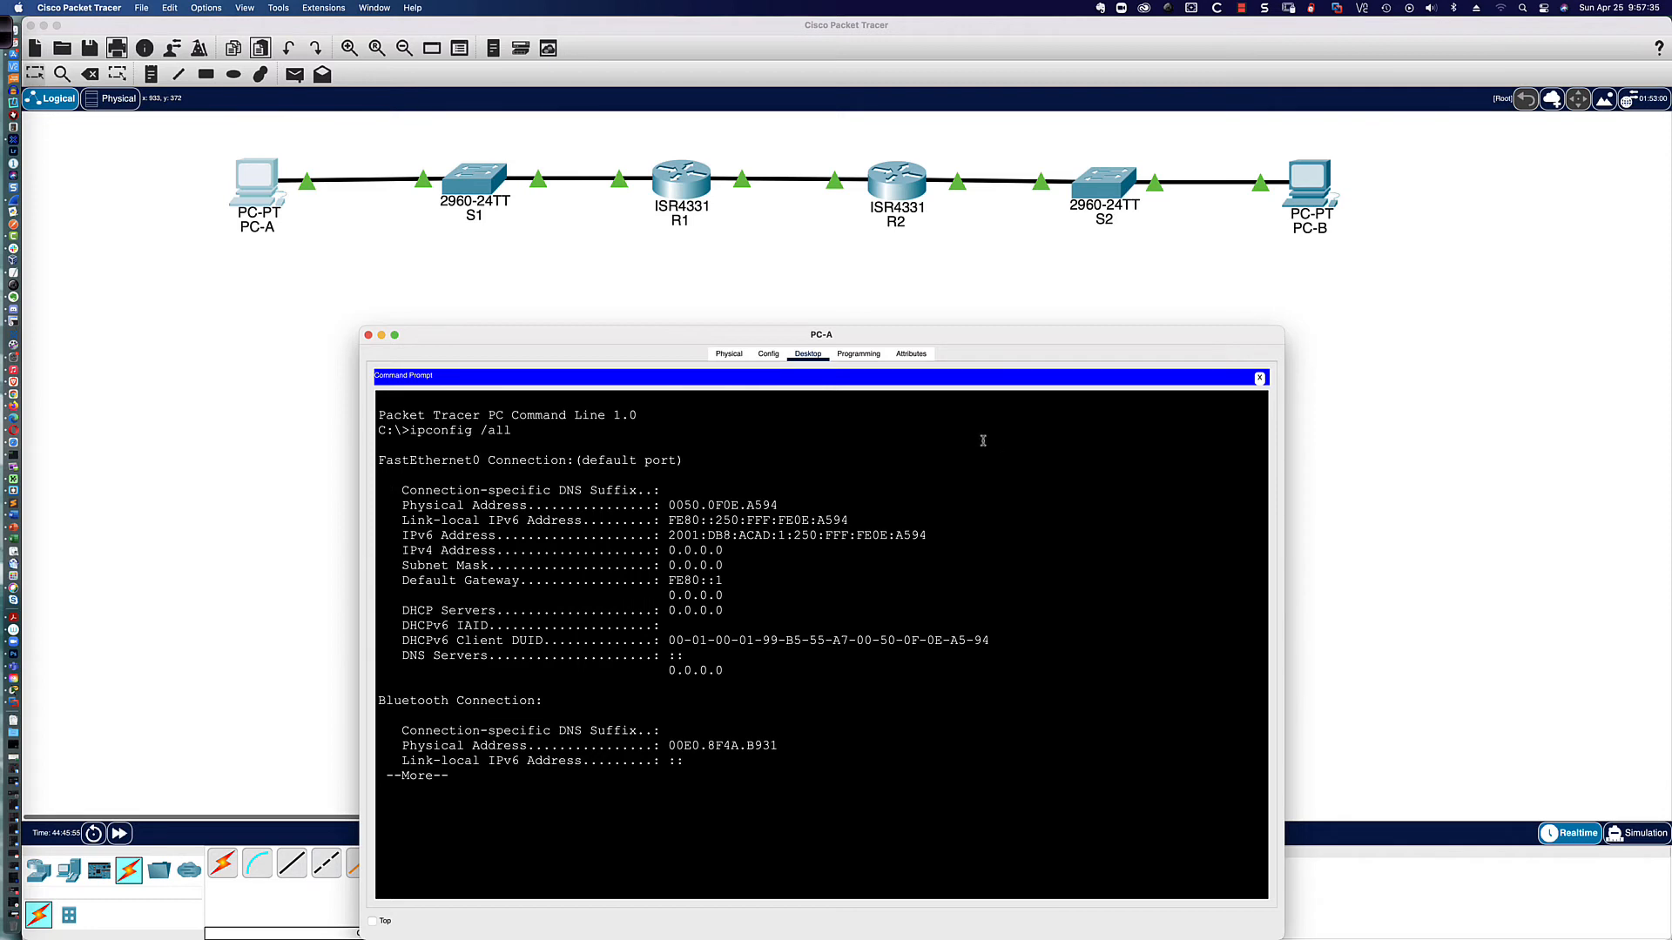
key(space)
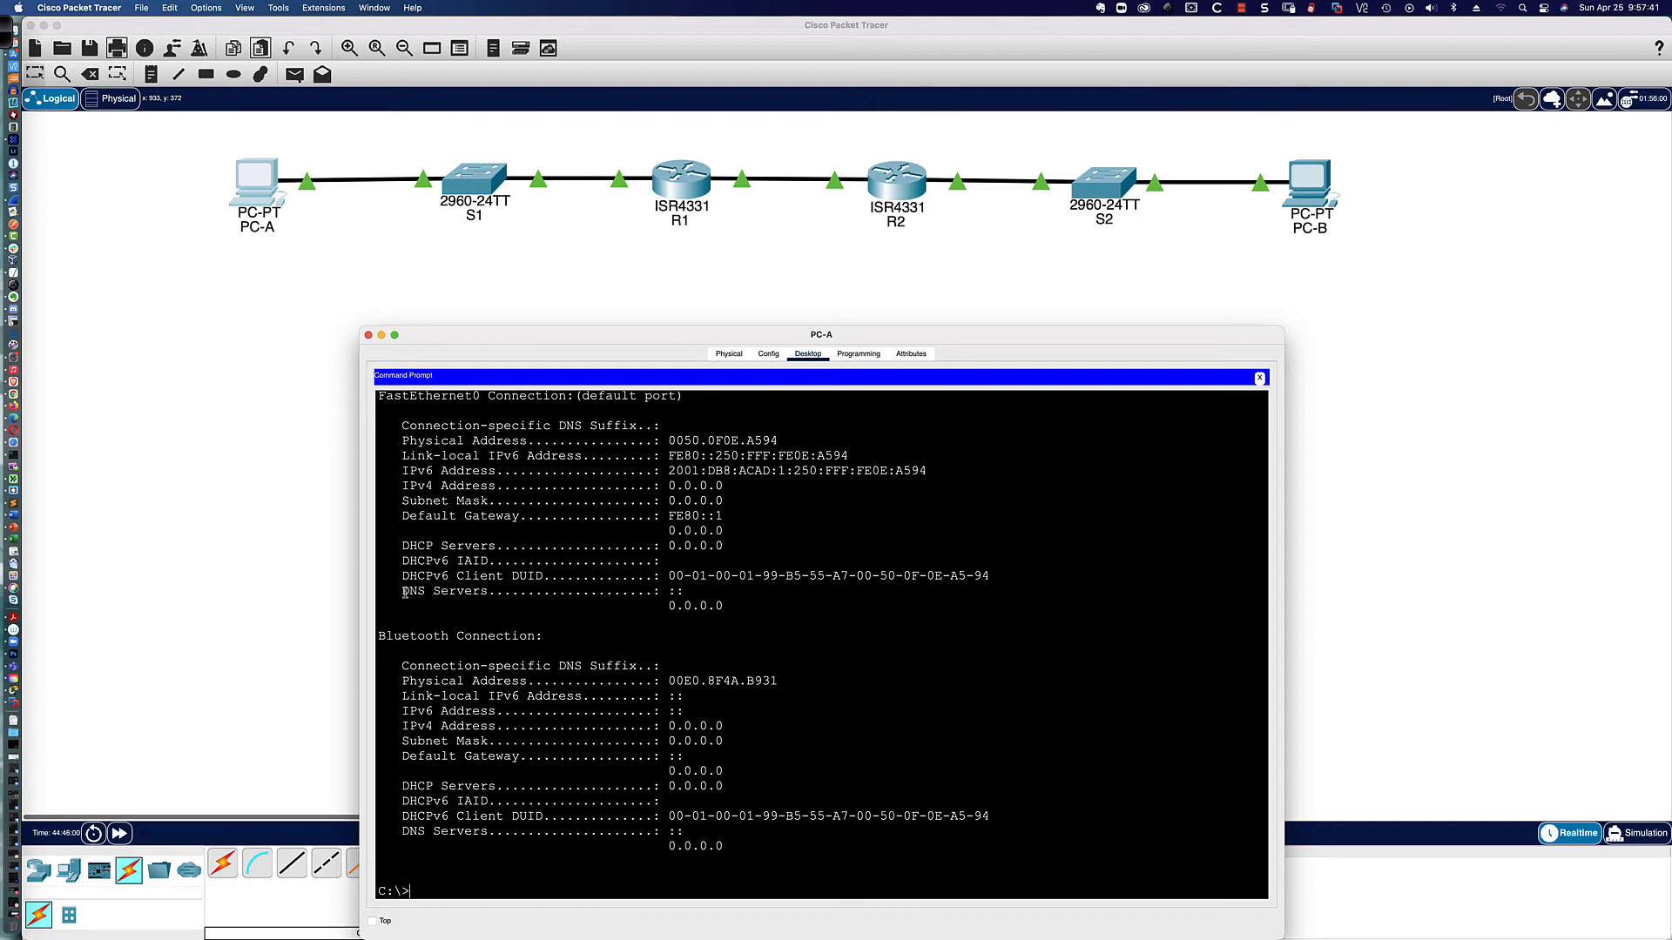
drag(402, 591, 757, 604)
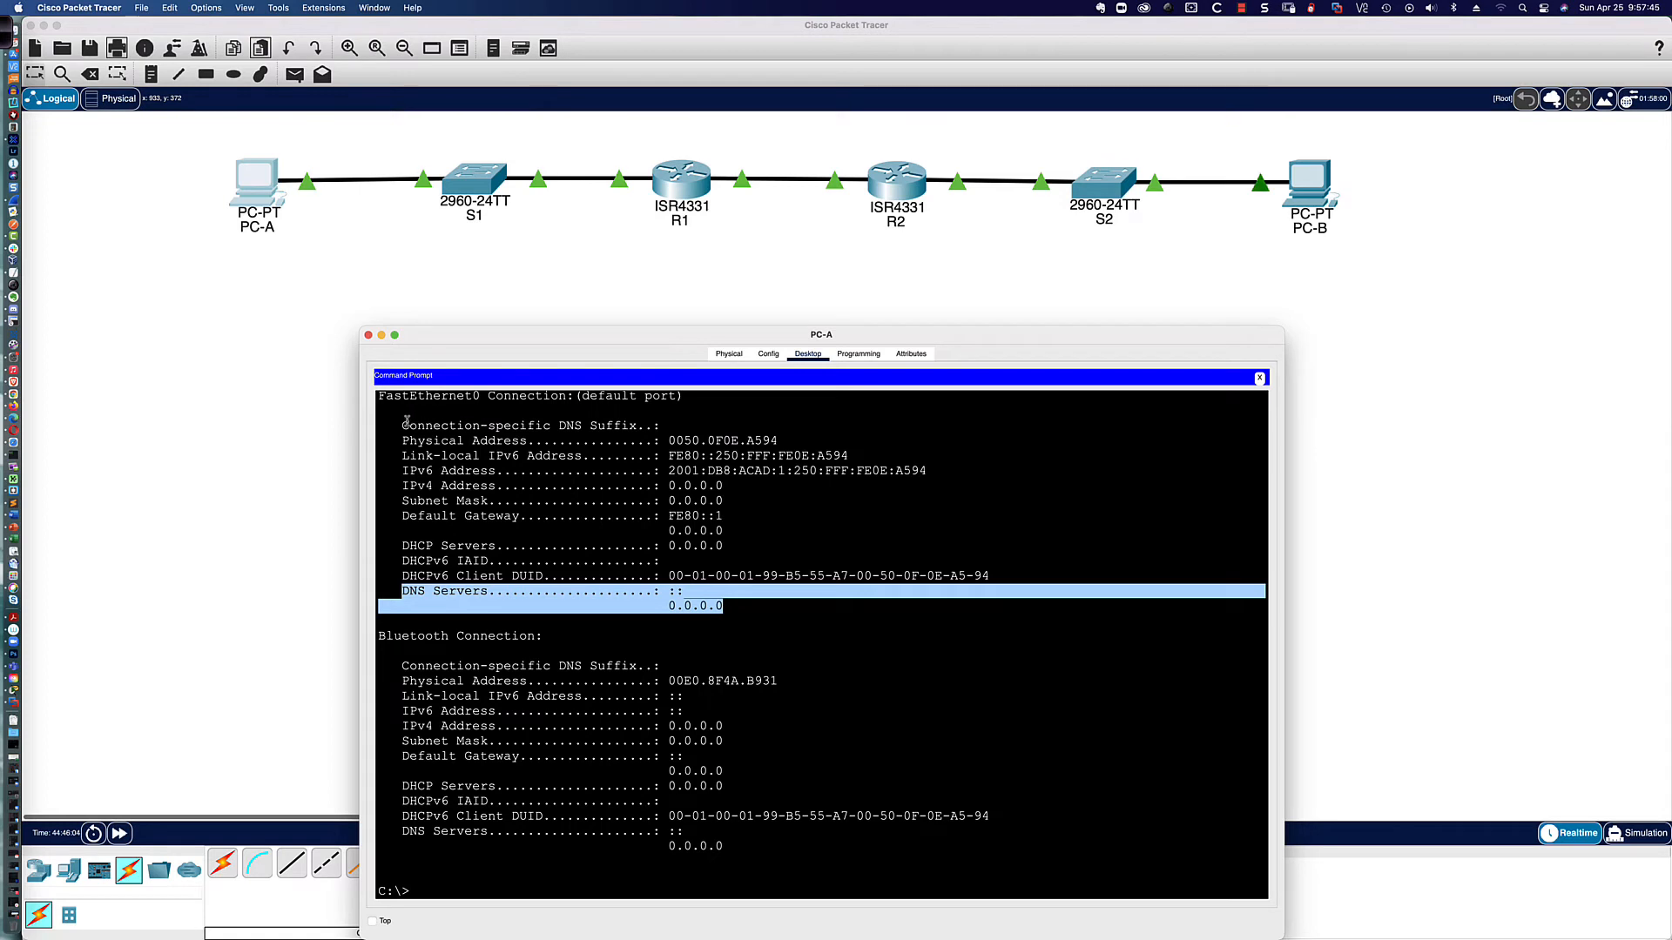
drag(402, 425, 681, 425)
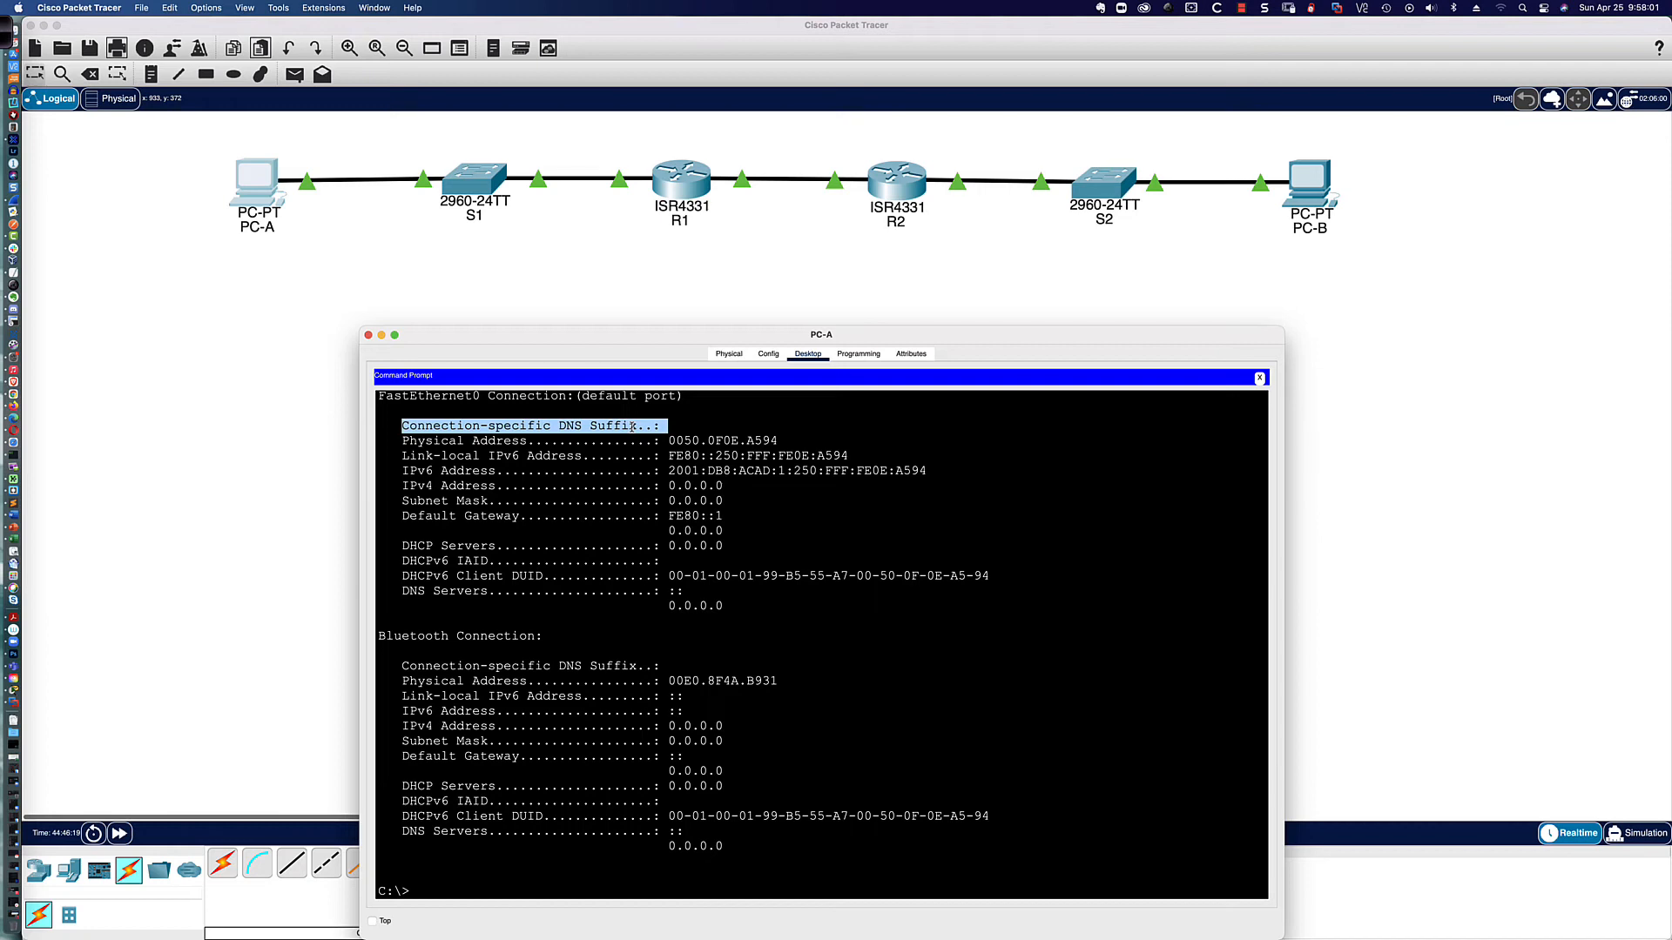
- Renew PC-A's IPv6 addressing by switching its IPv6 configuration to Static and back to Automatic
click(769, 355)
click(808, 355)
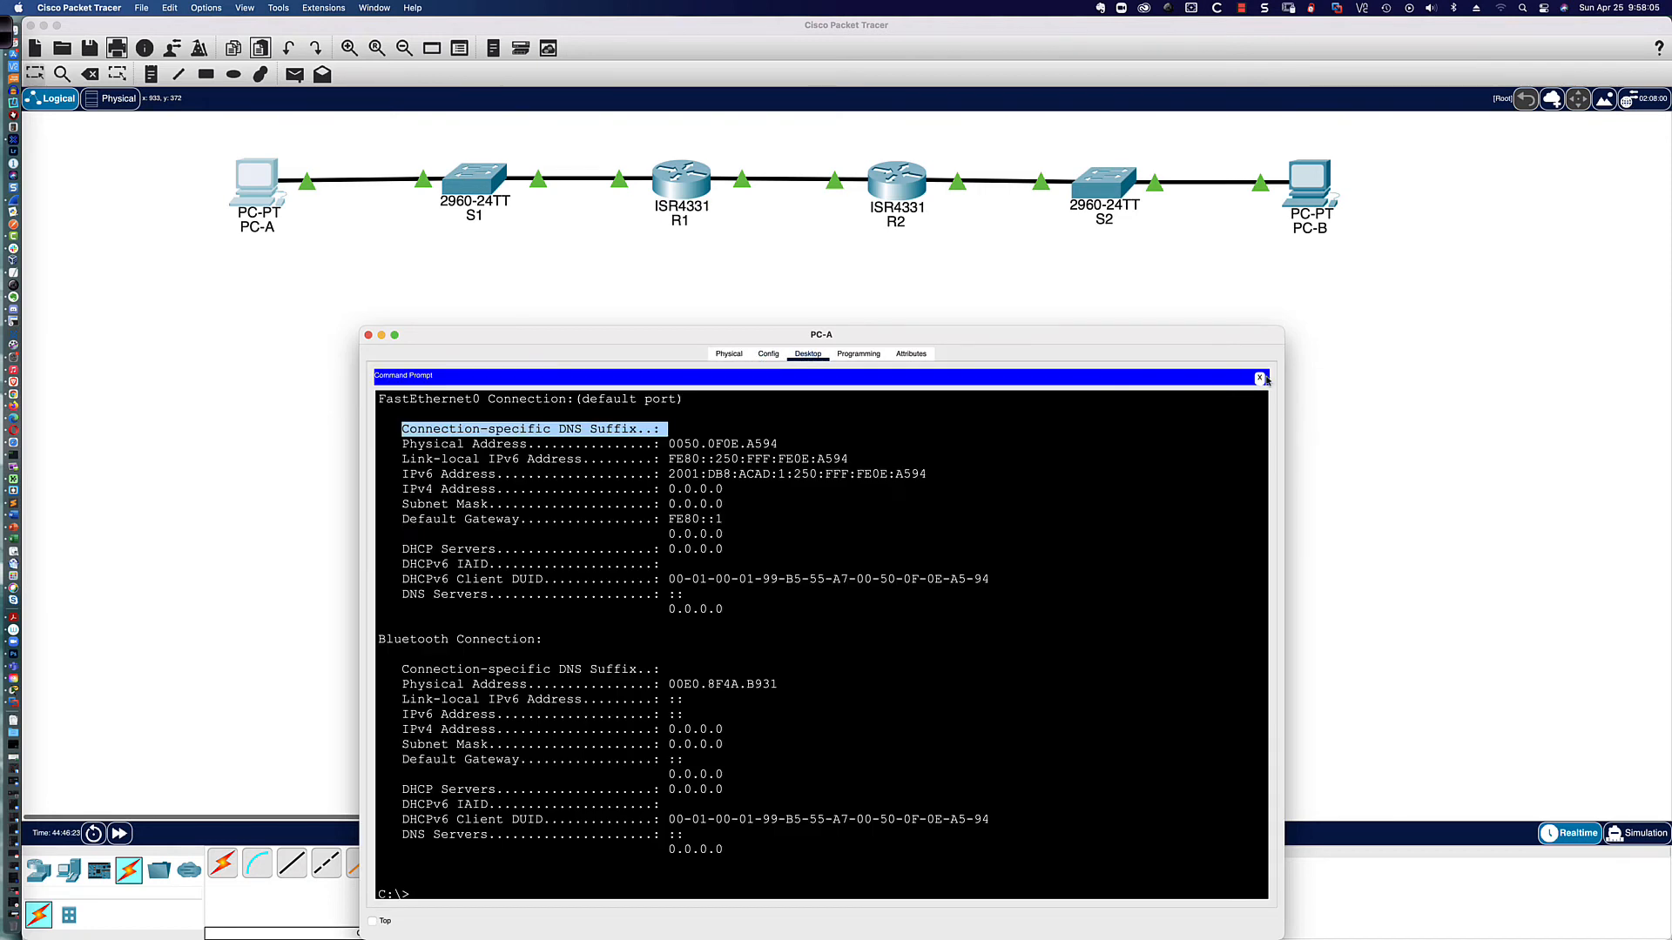
click(1259, 378)
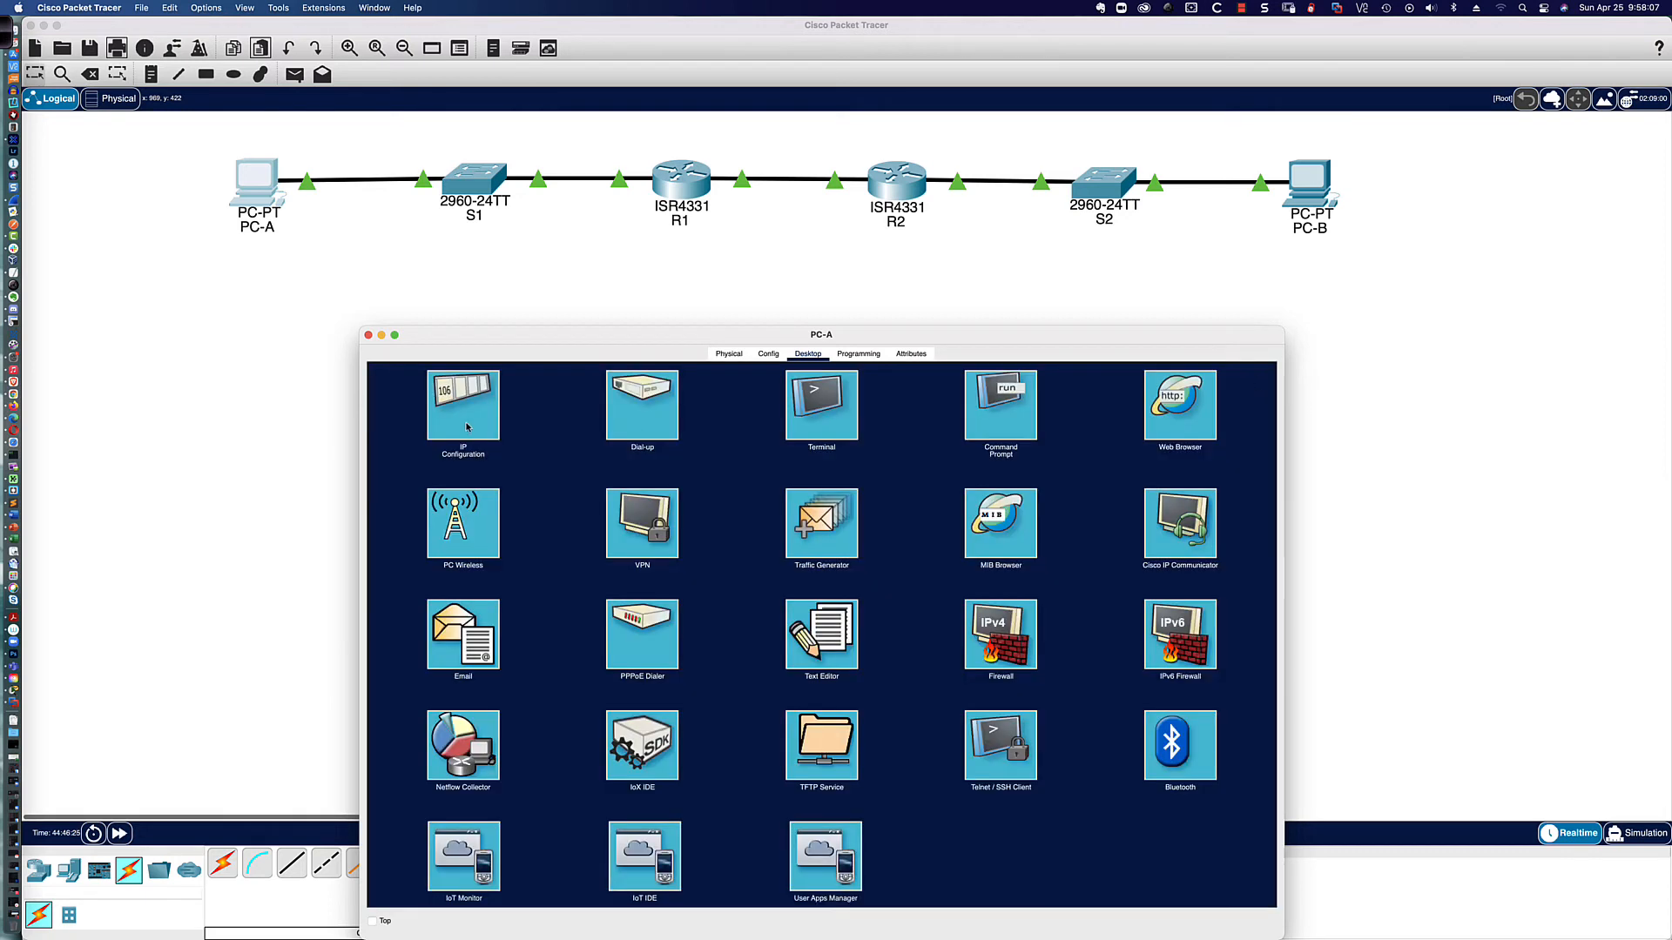
click(440, 402)
click(683, 562)
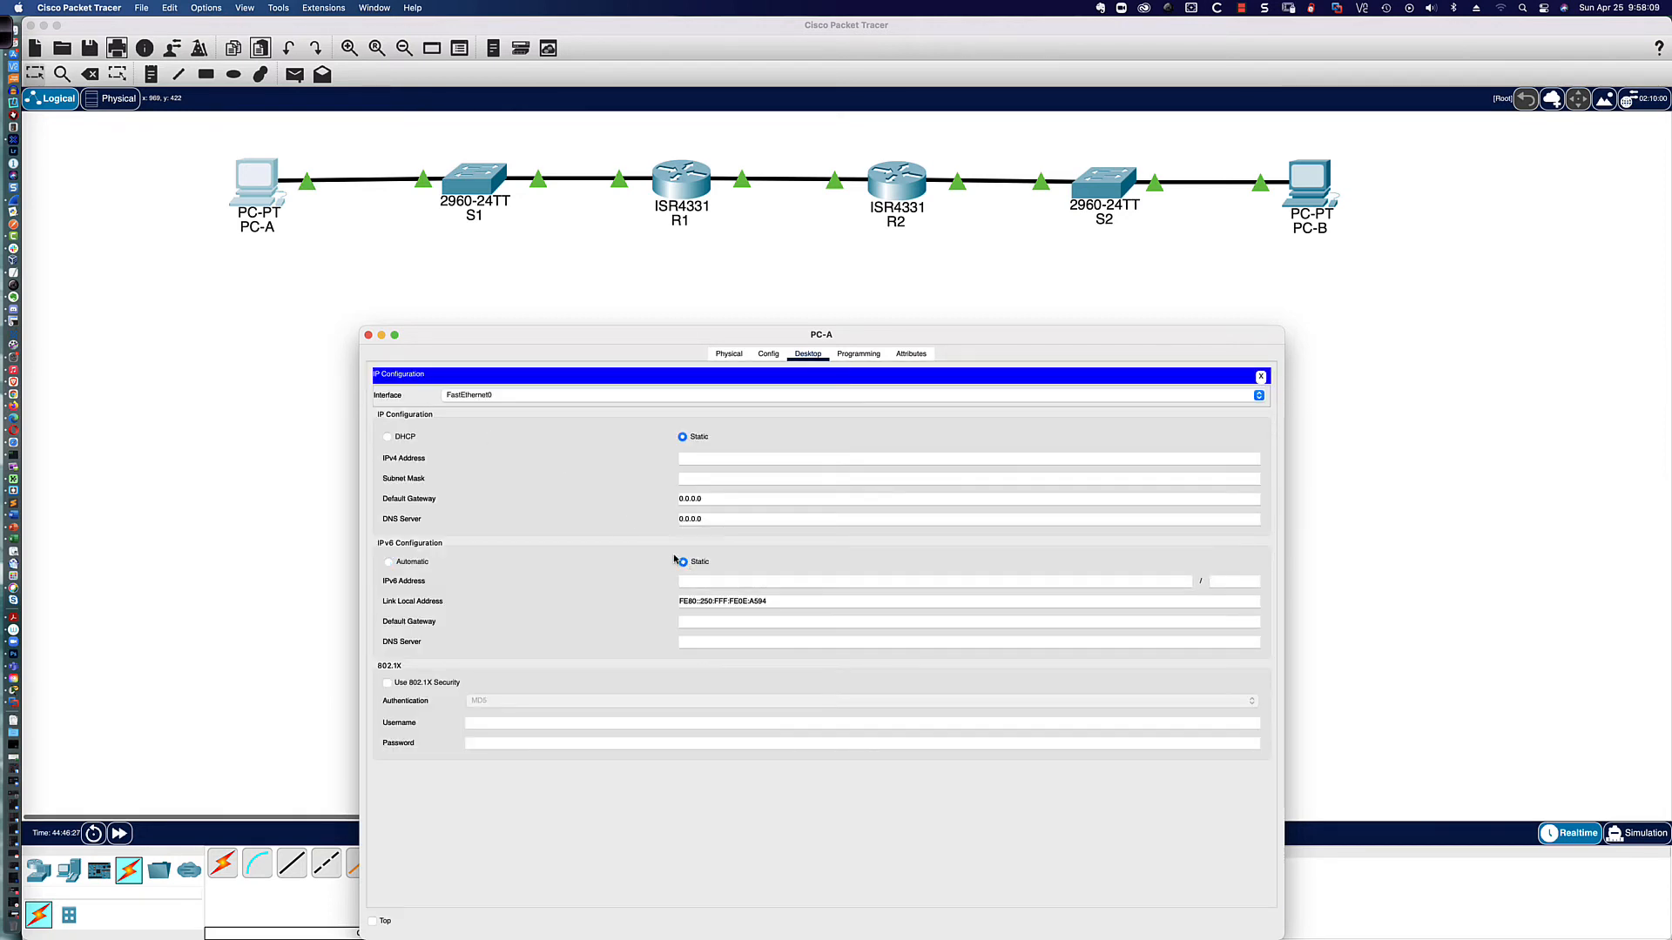
click(388, 562)
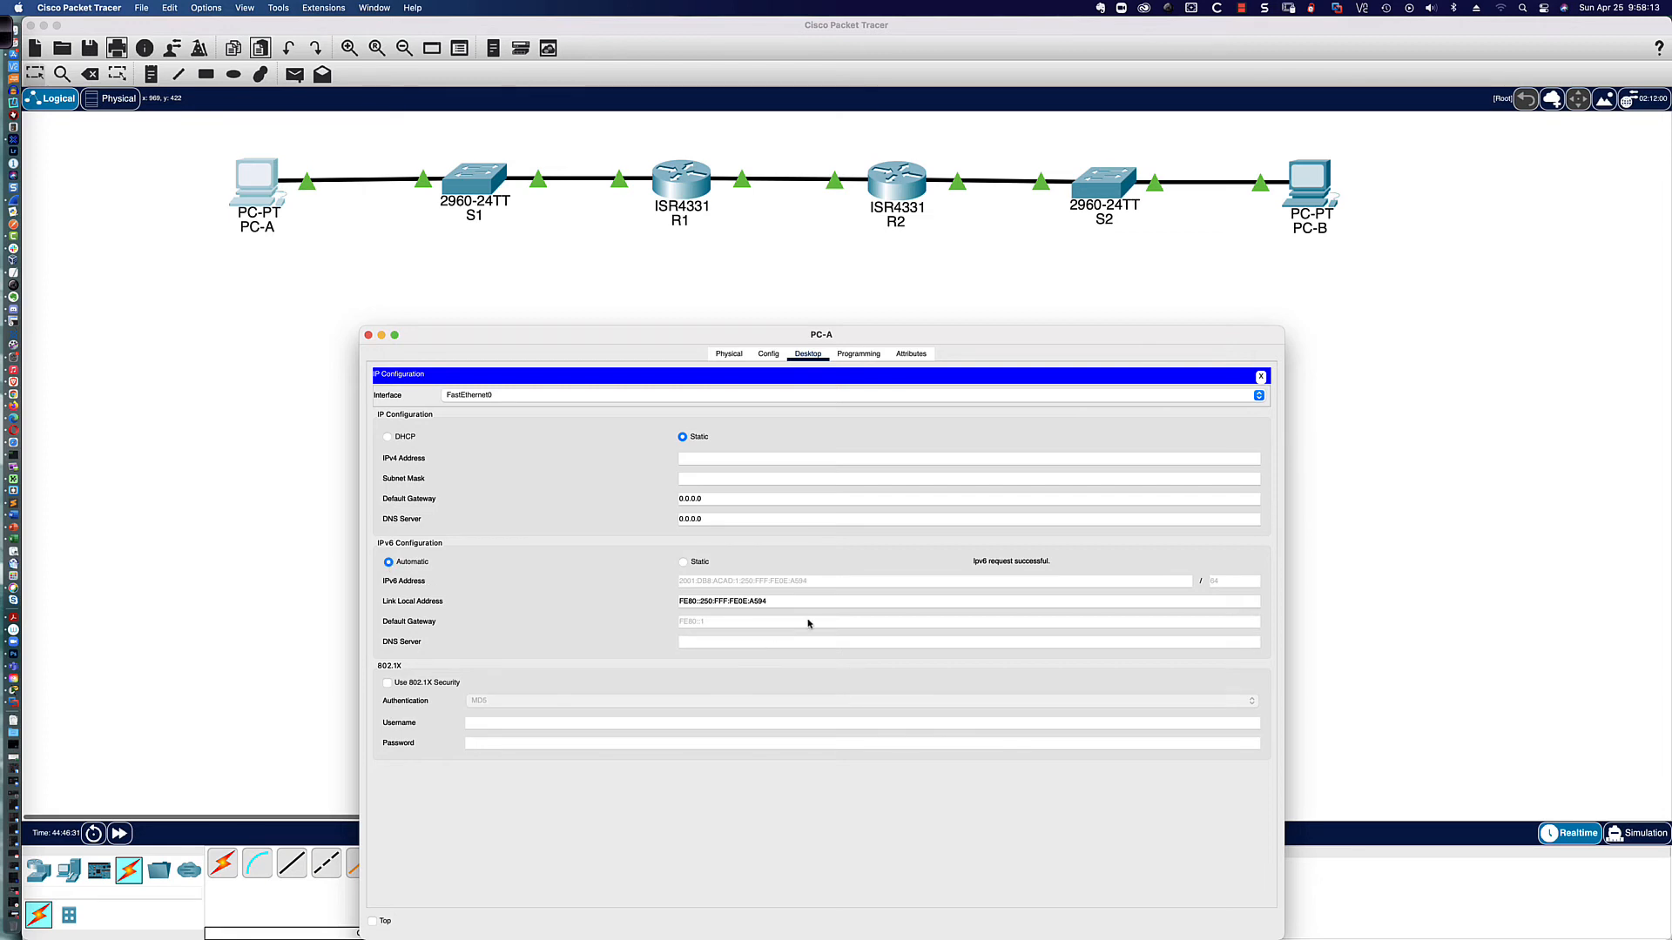
- Run ipconfig /all again on PC-A to recheck its addressing and DNS information
click(1261, 377)
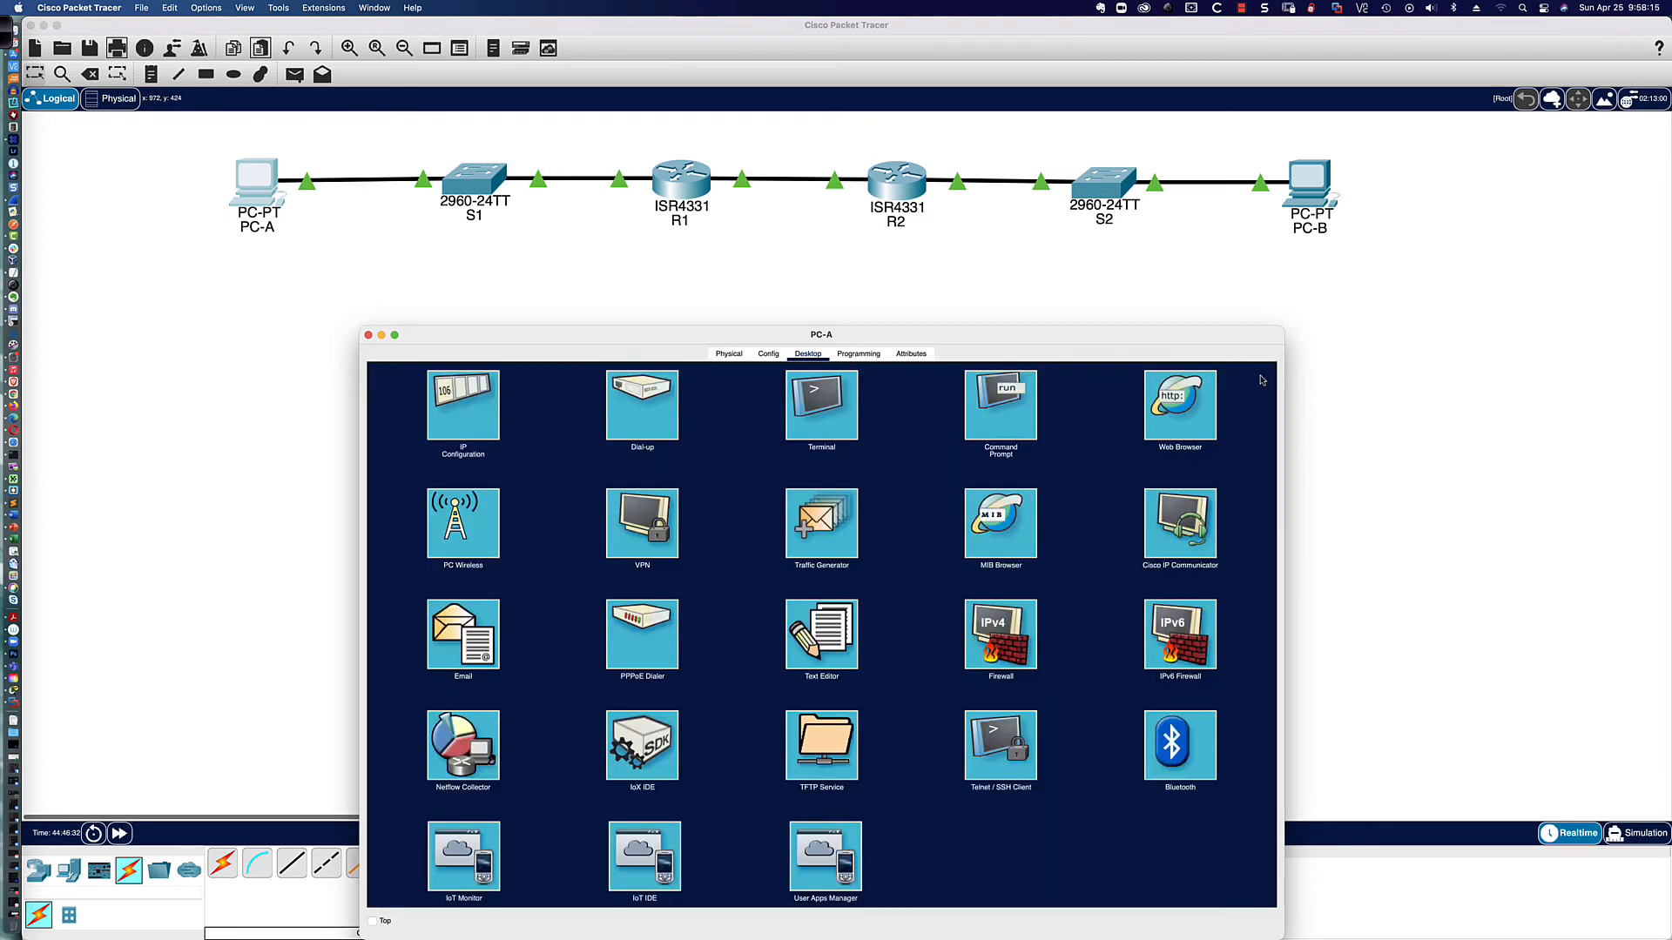
click(1025, 416)
key(Return)
key(Return)
key(Return)
key(Return)
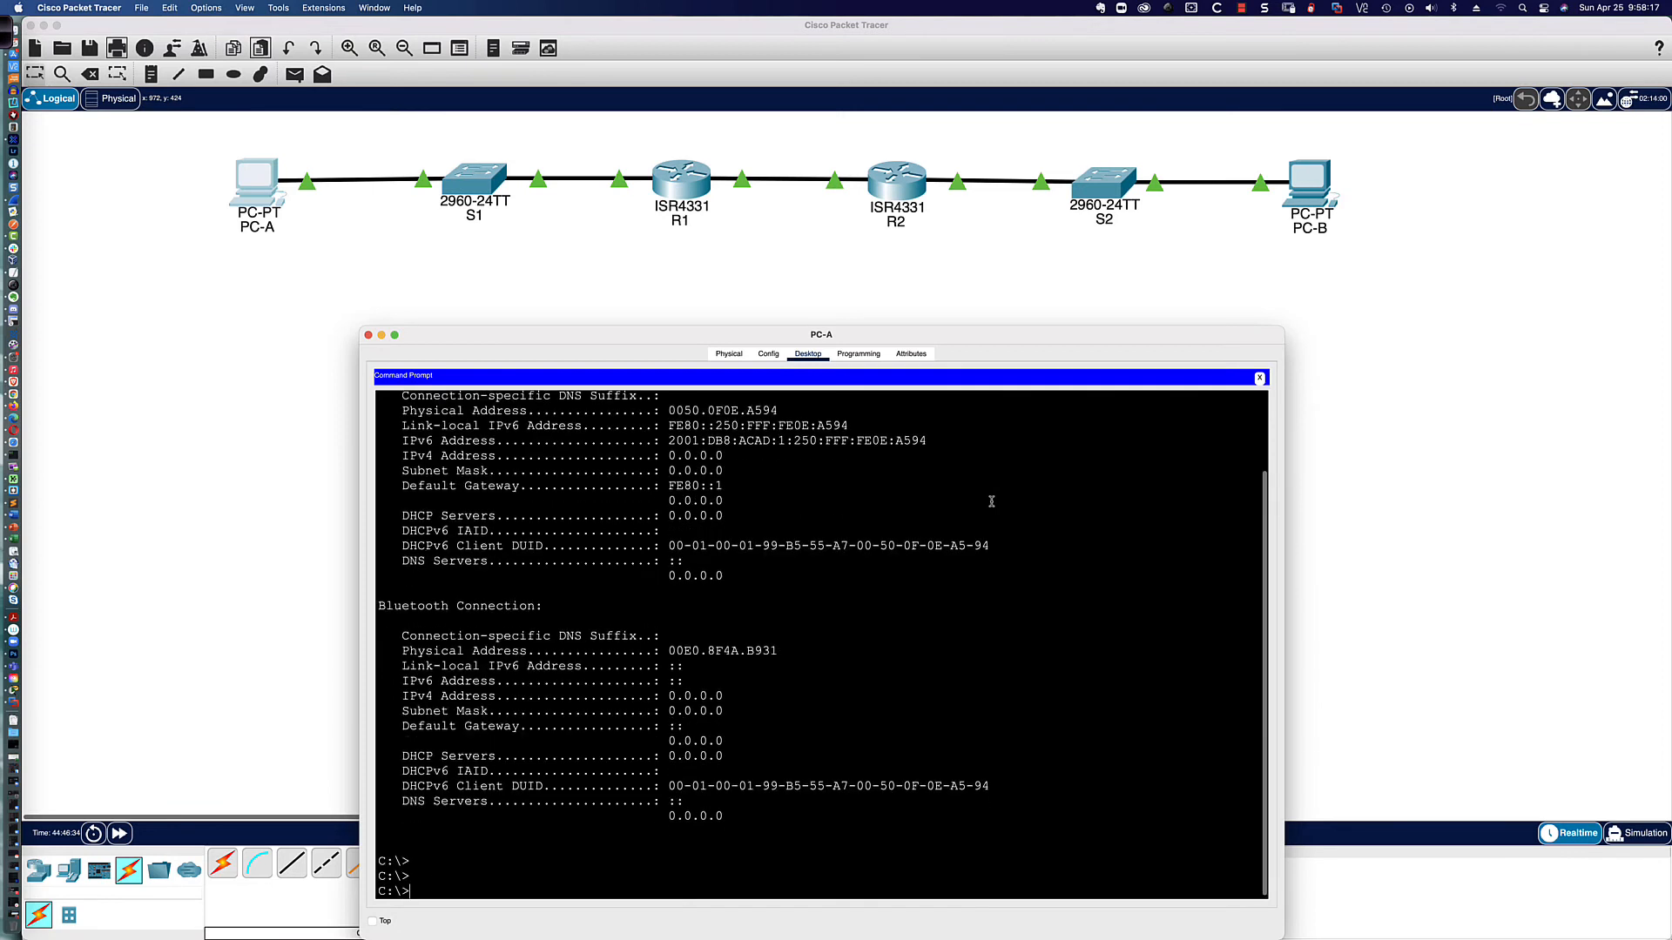
key(Up)
key(Return)
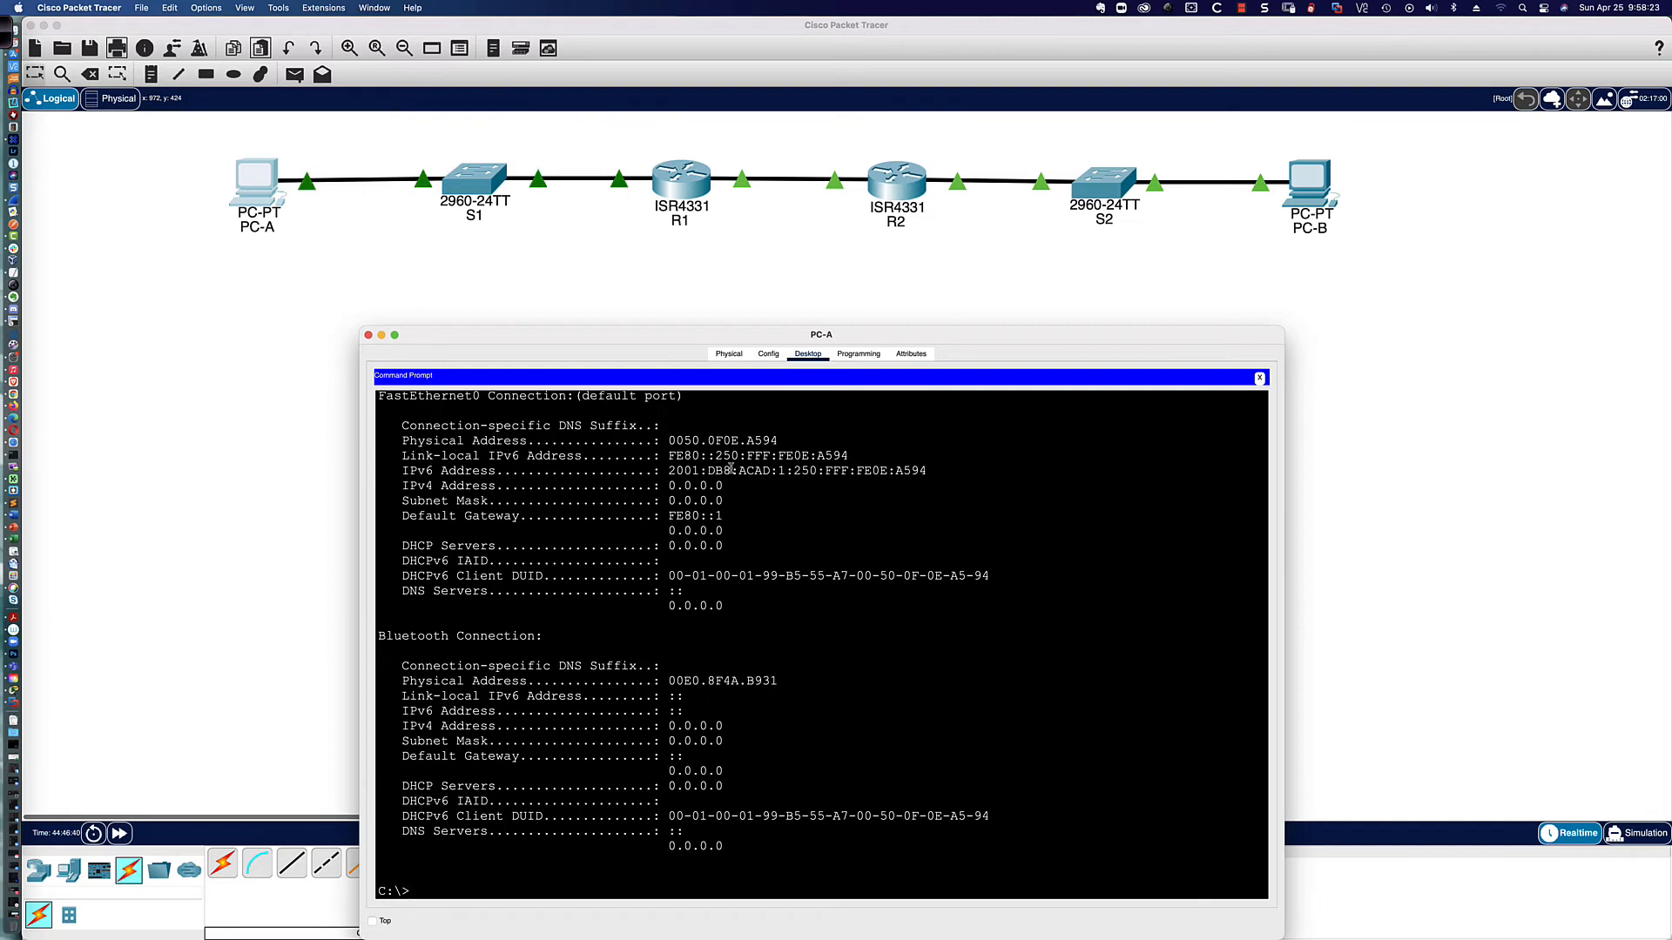
- On R1, leave the DHCPv6 pool configuration and enter interface configuration mode for gi0/0/1
click(681, 182)
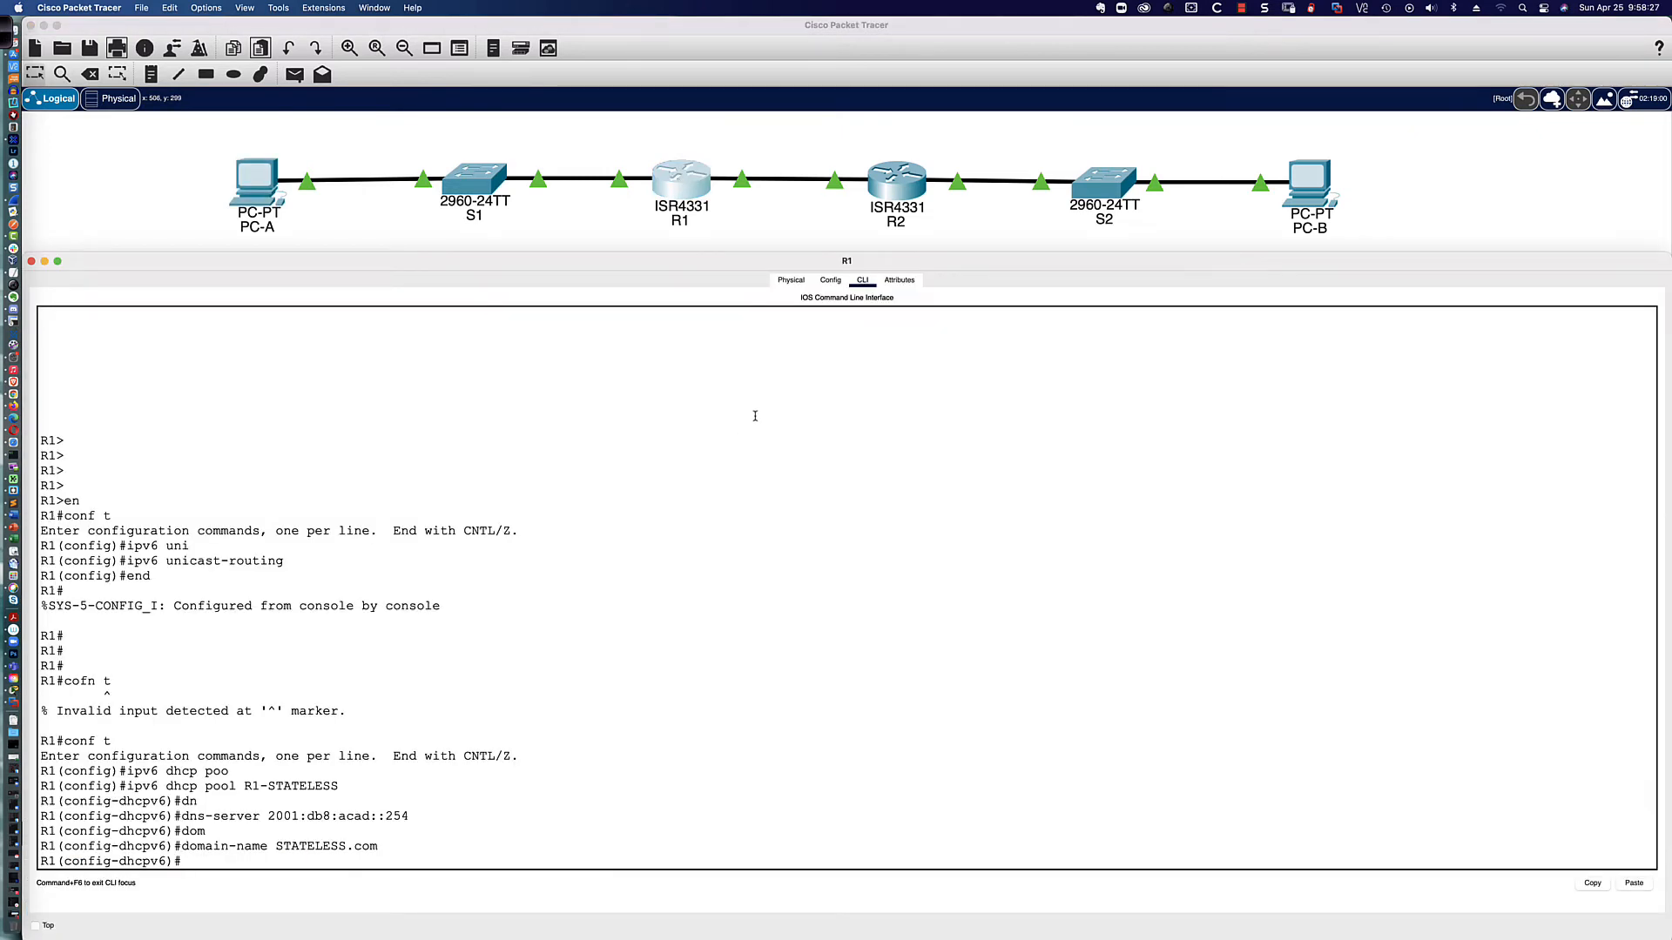
key(Return)
key(Return)
key(Return)
text(int)
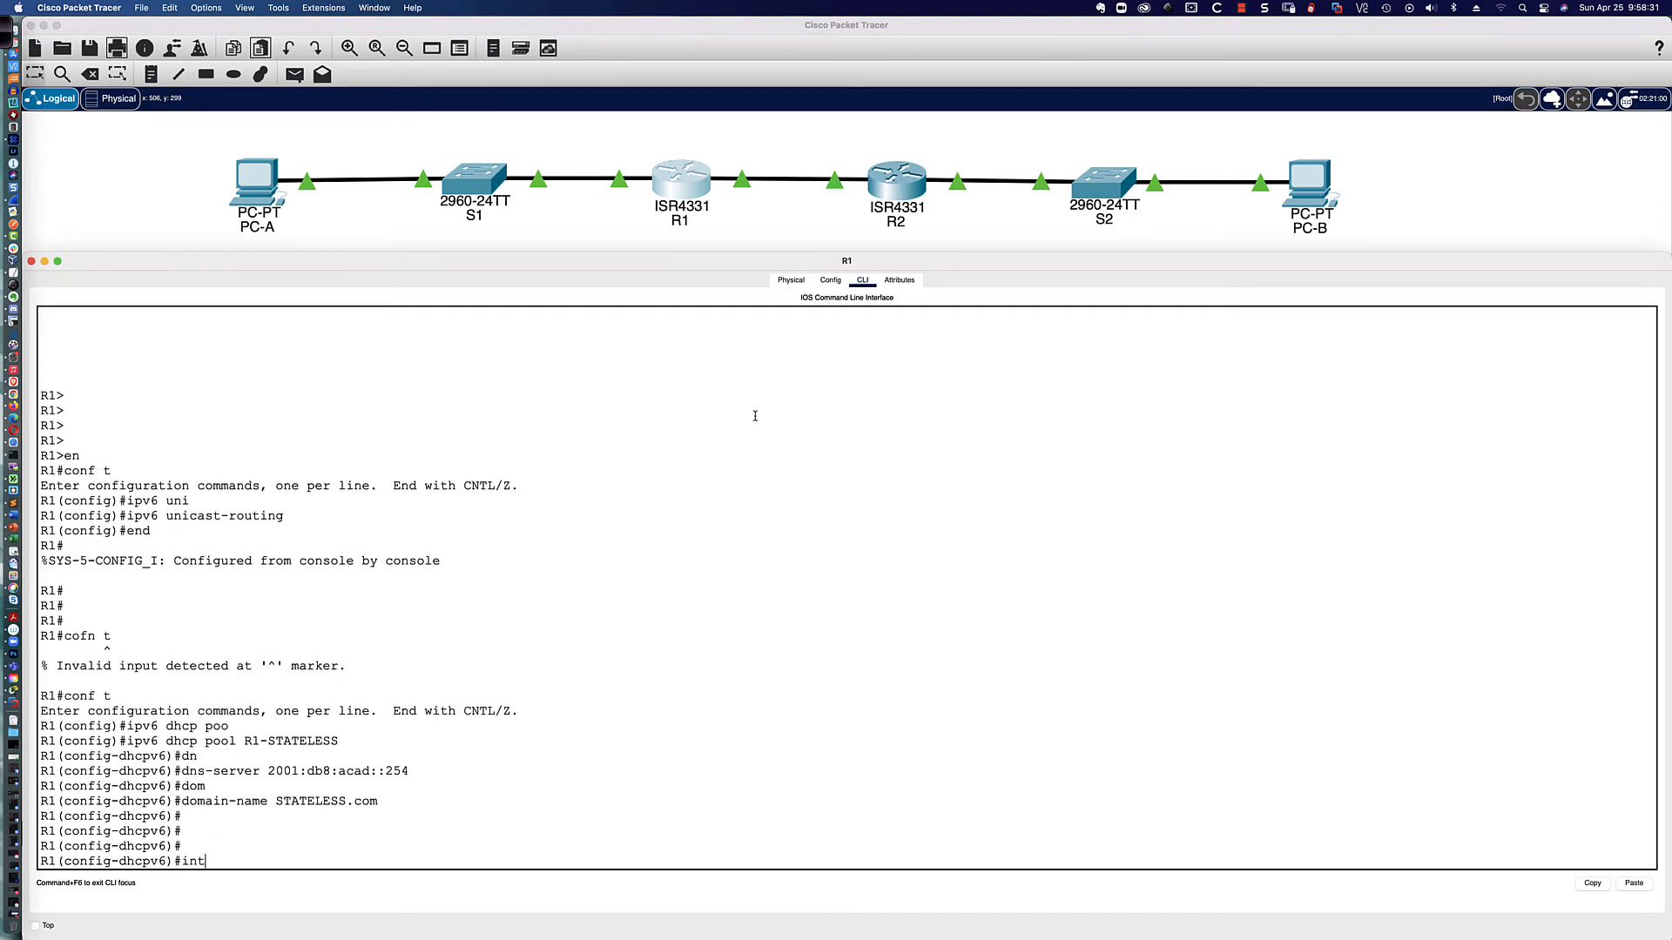
text( gi0/0/0)
key(Return)
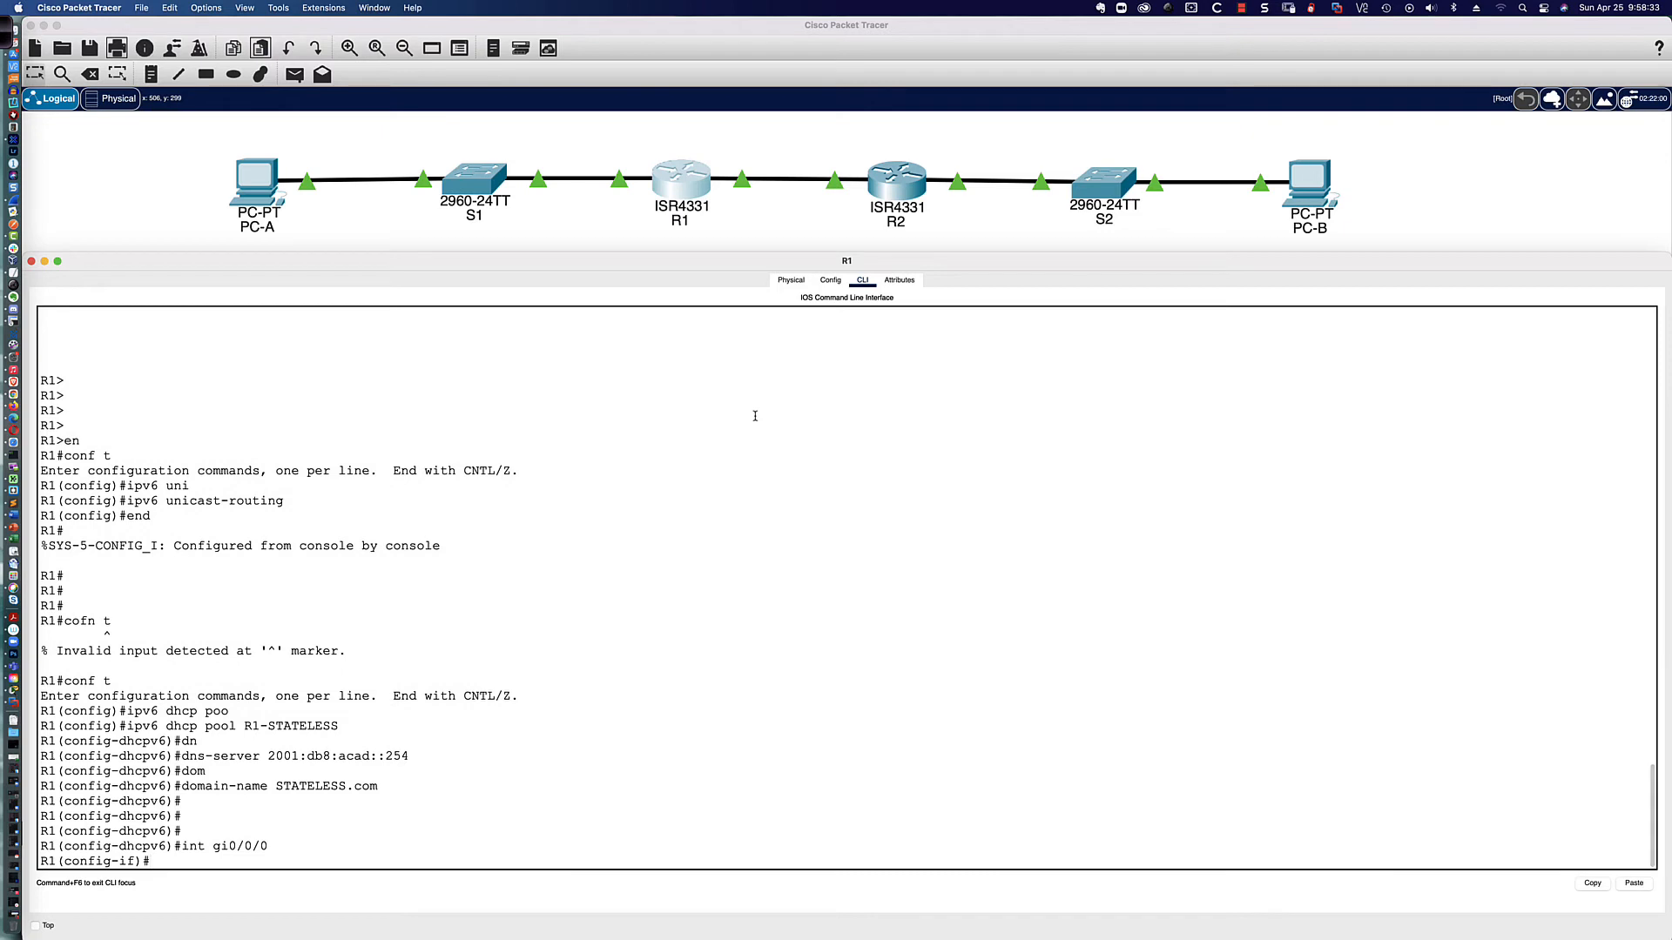
text(int gi0/0/1)
key(Return)
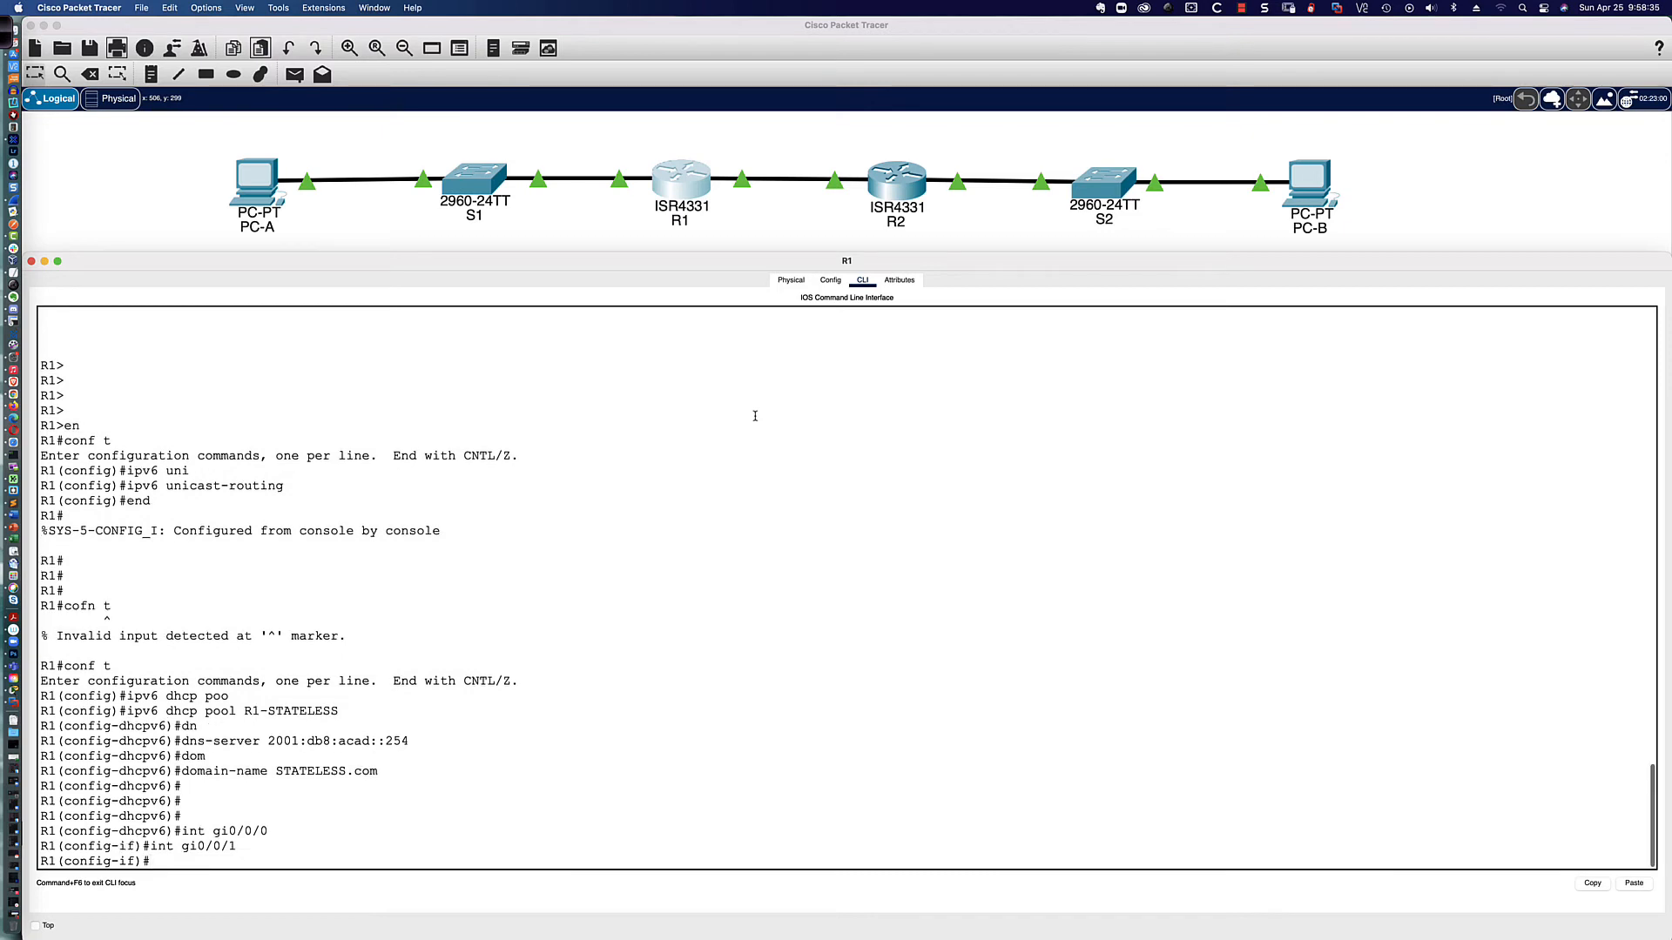
key(Return)
key(Return)
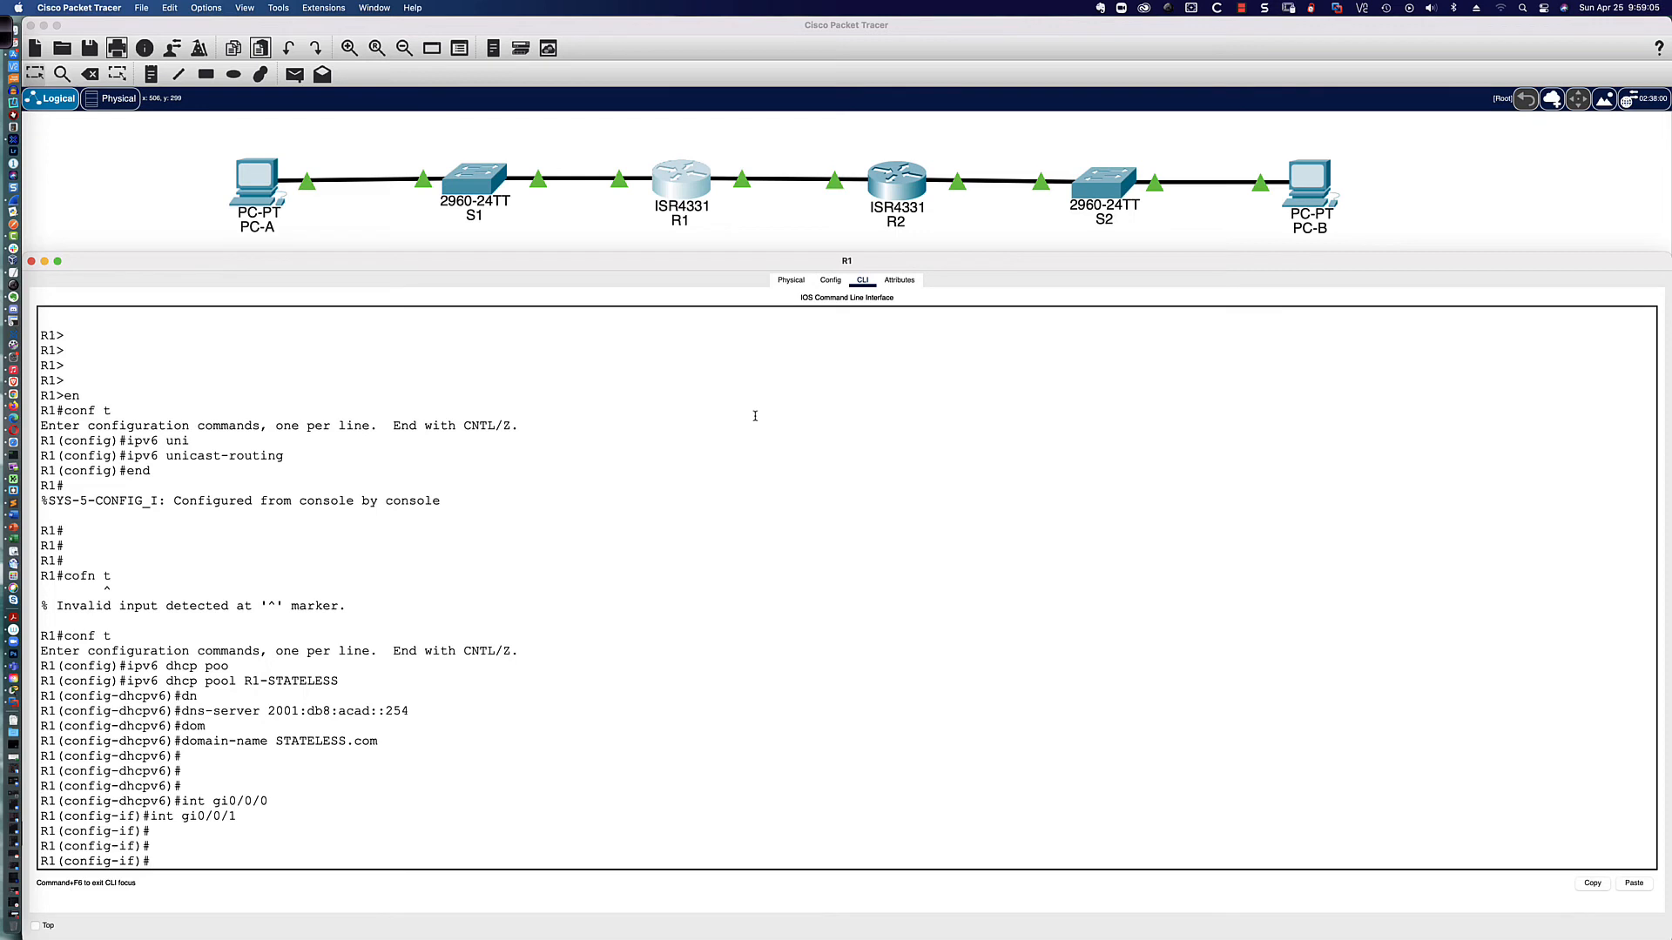
- Enable the other configuration flag on R1's gi0/0/1 with ipv6 nd other-config-flag
text(ipv6 nd)
key(Tab)
text(other)
key(Tab)
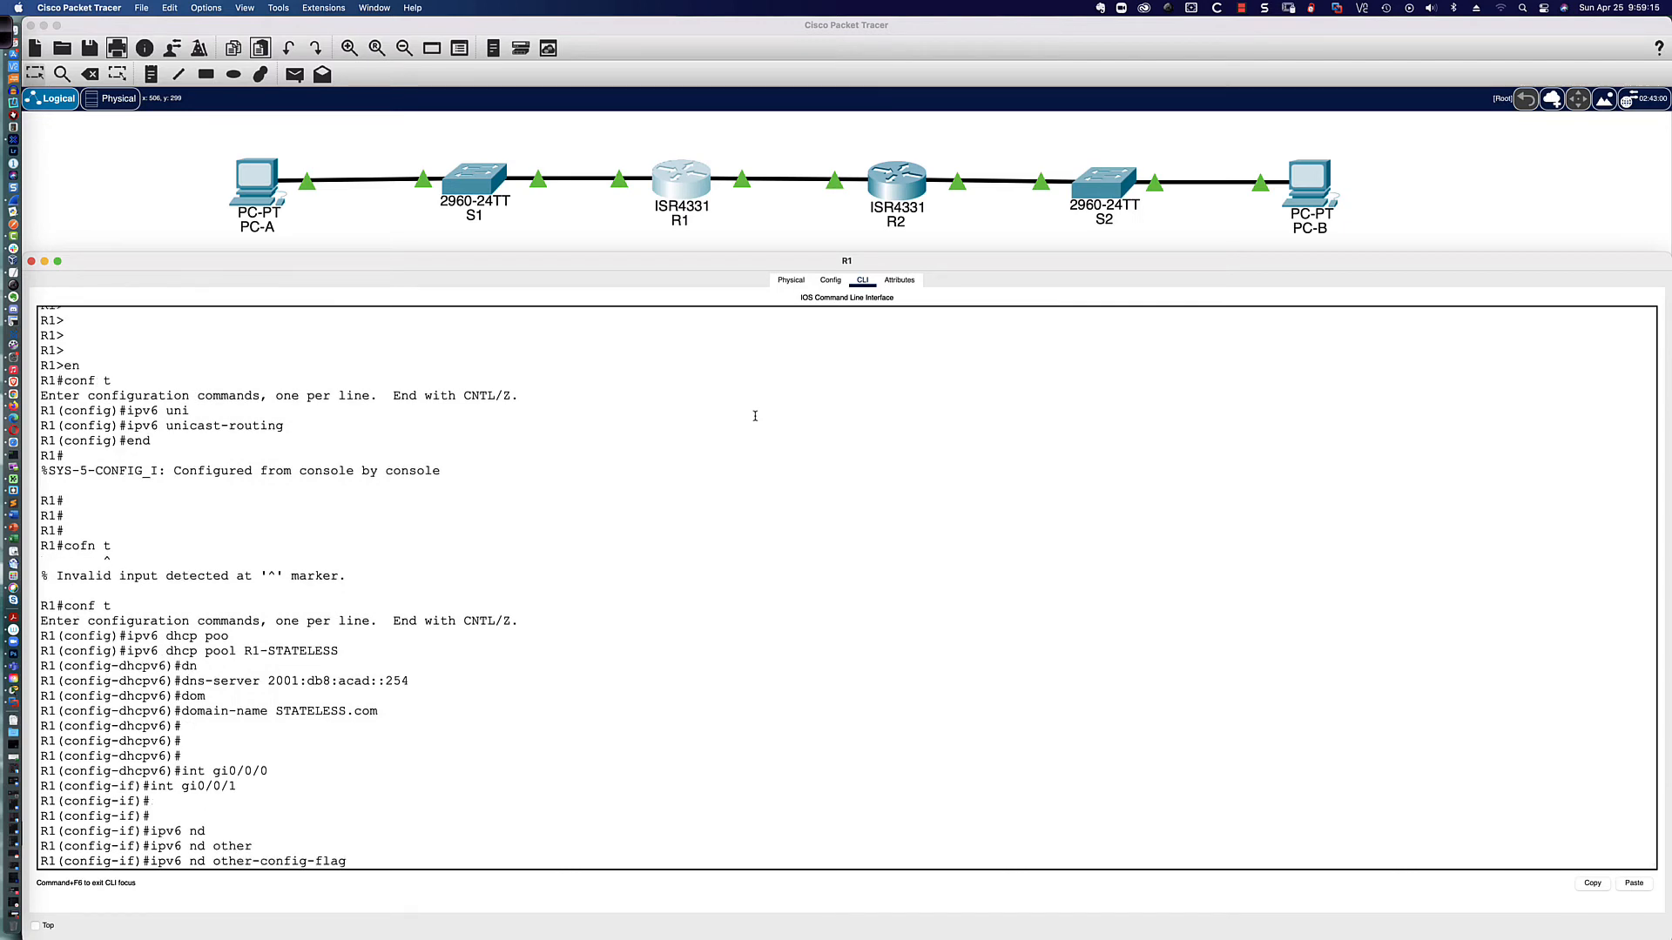
key(Return)
- Assign the R1-STATELESS pool to R1's gi0/0/1 with ipv6 dhcp server R1-STATELESS
text(ip)
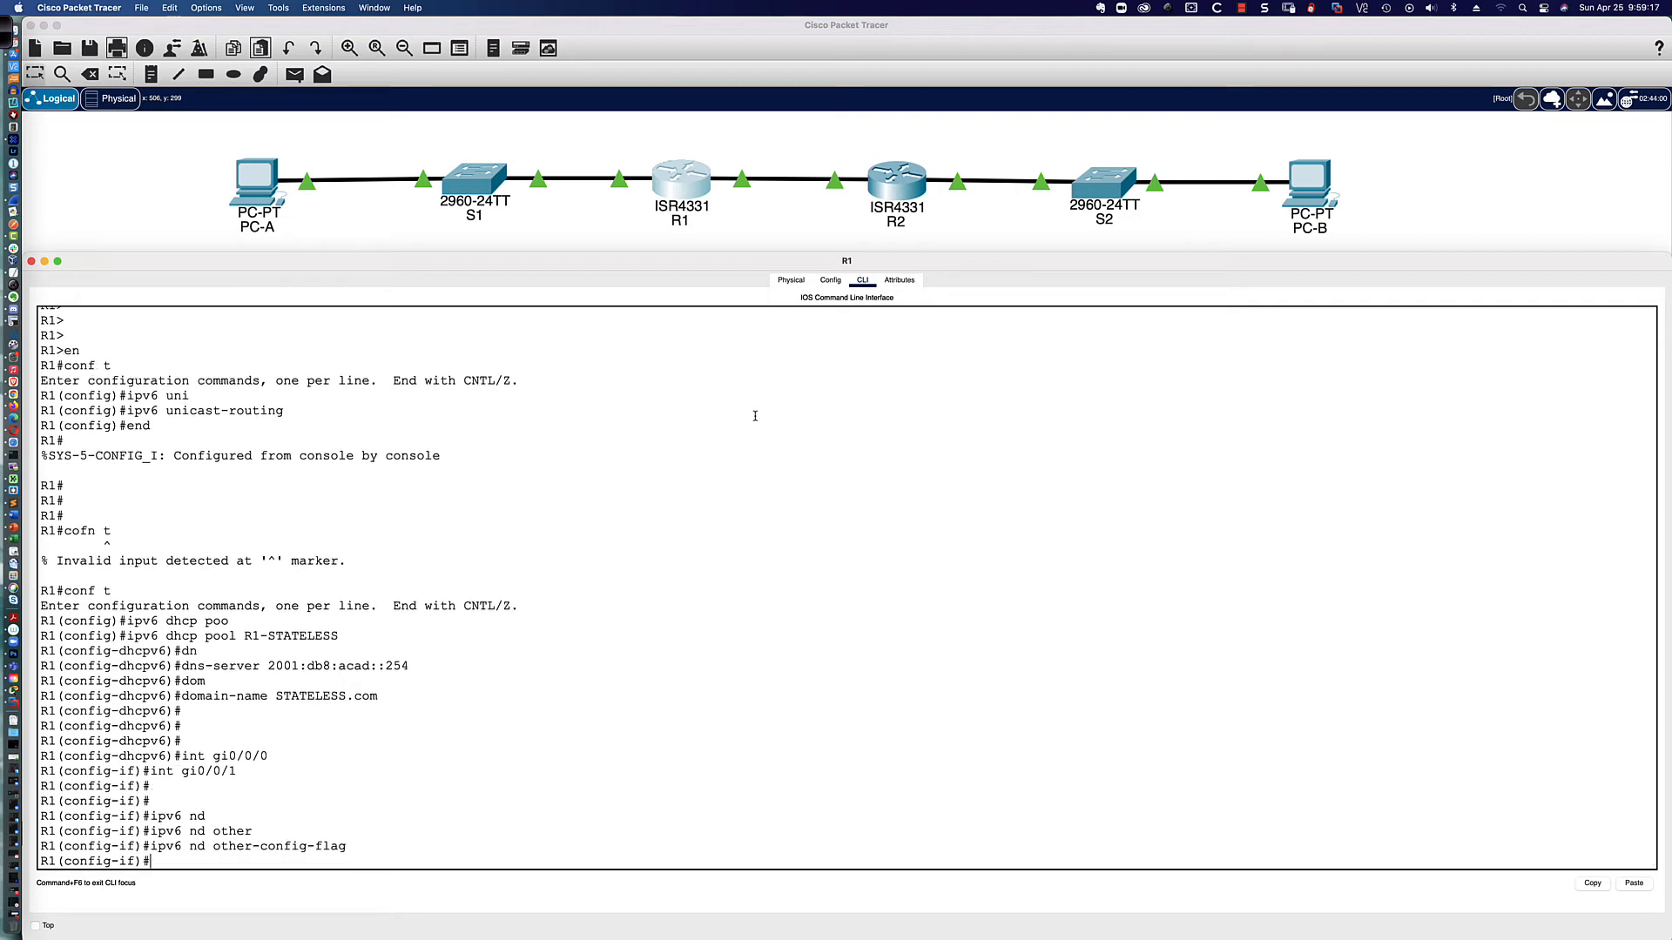
text(v6 dhj)
key(Tab)
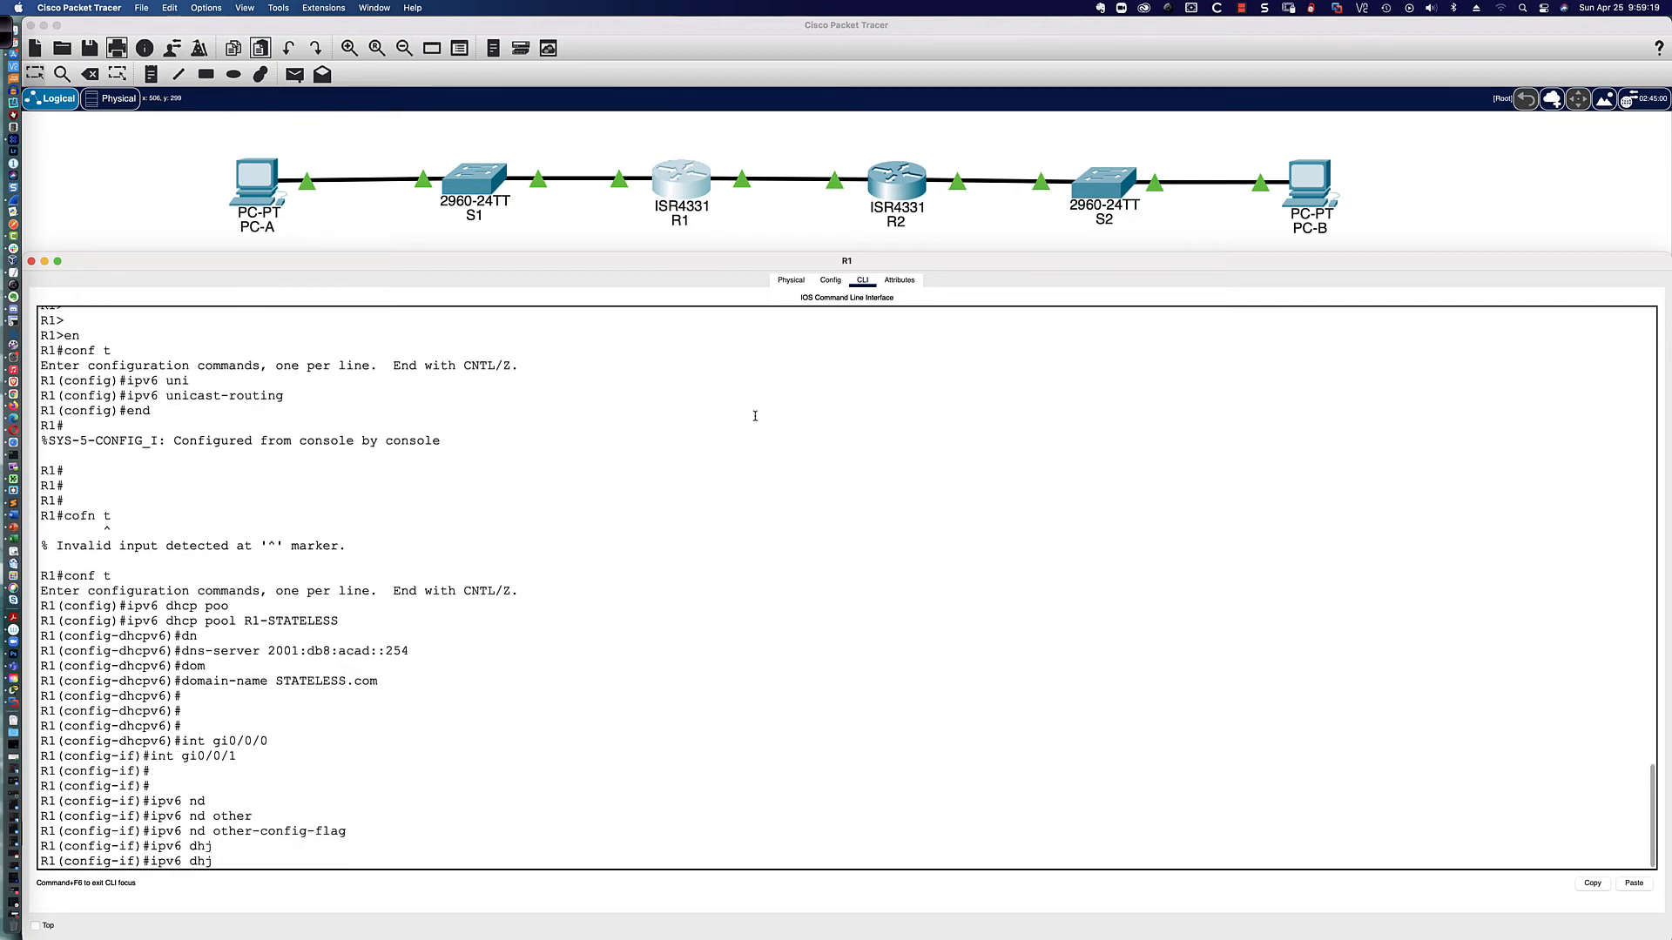
key(BackSpace)
key(Tab)
text(ser)
key(Tab)
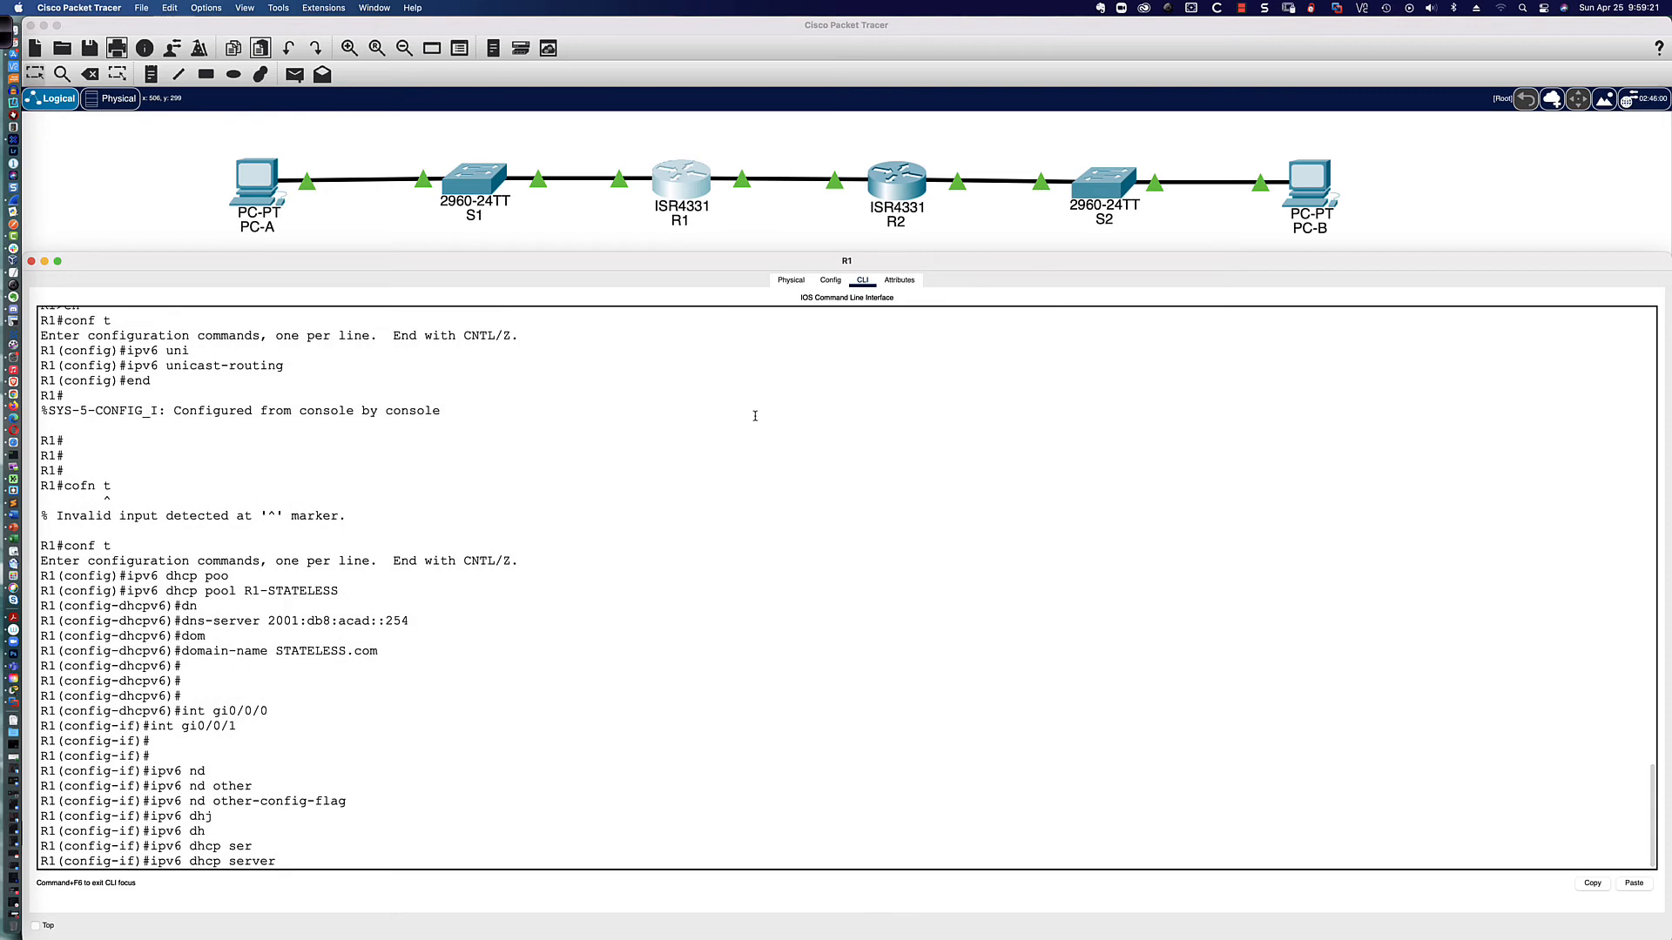
text(R1-STATELESS)
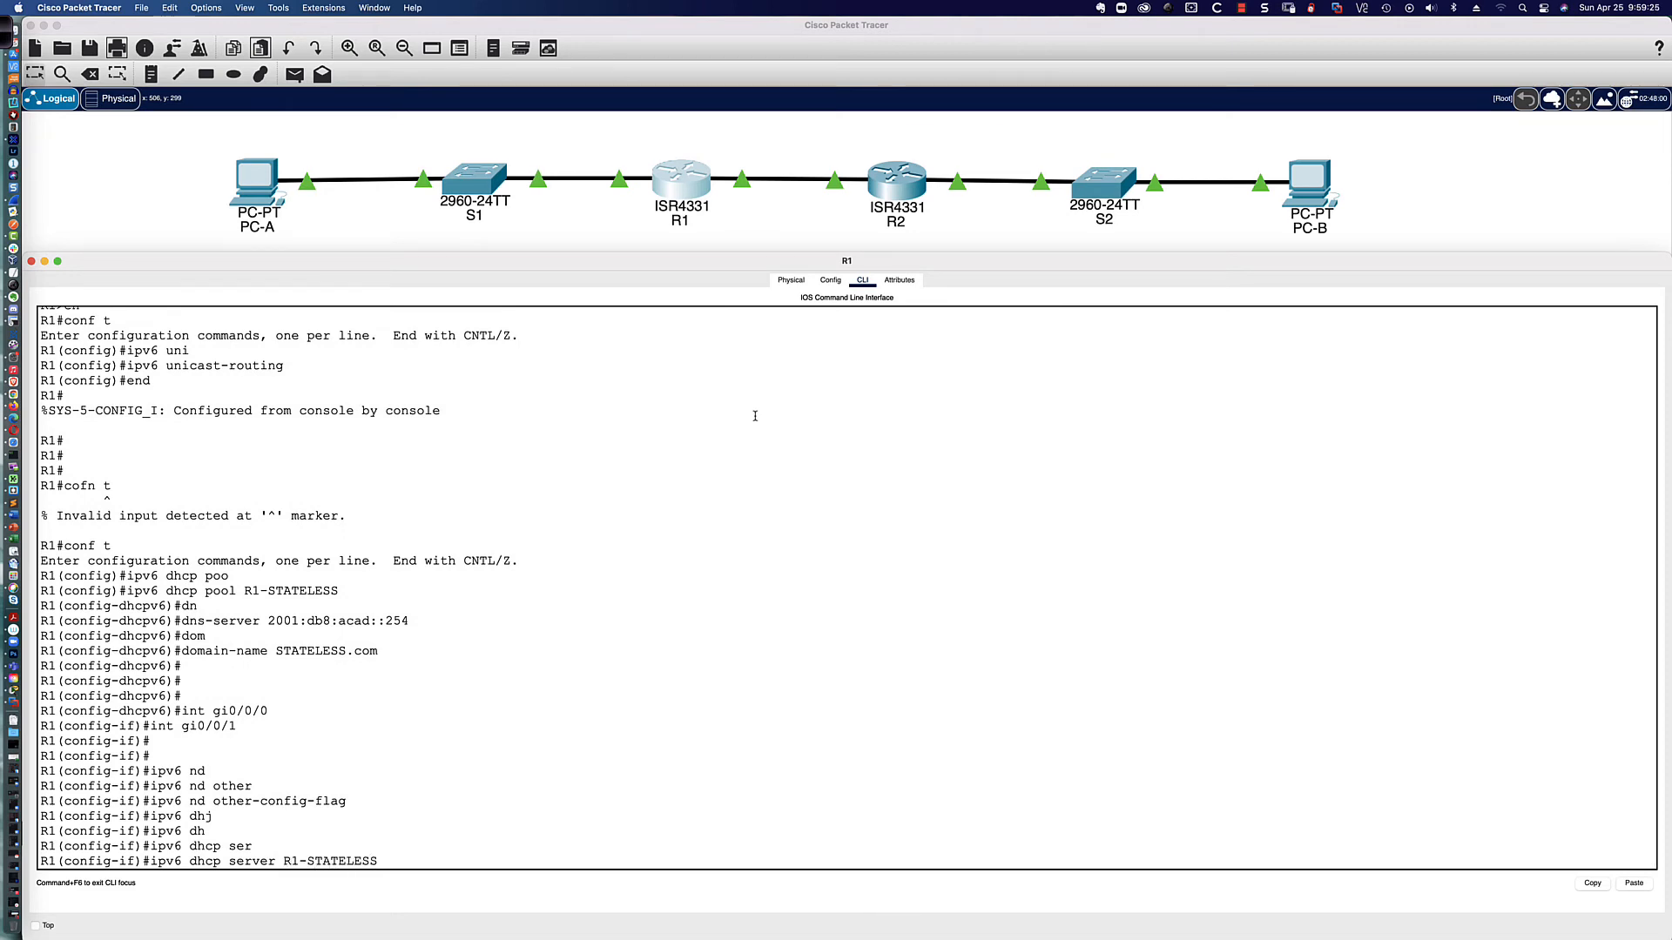
key(Return)
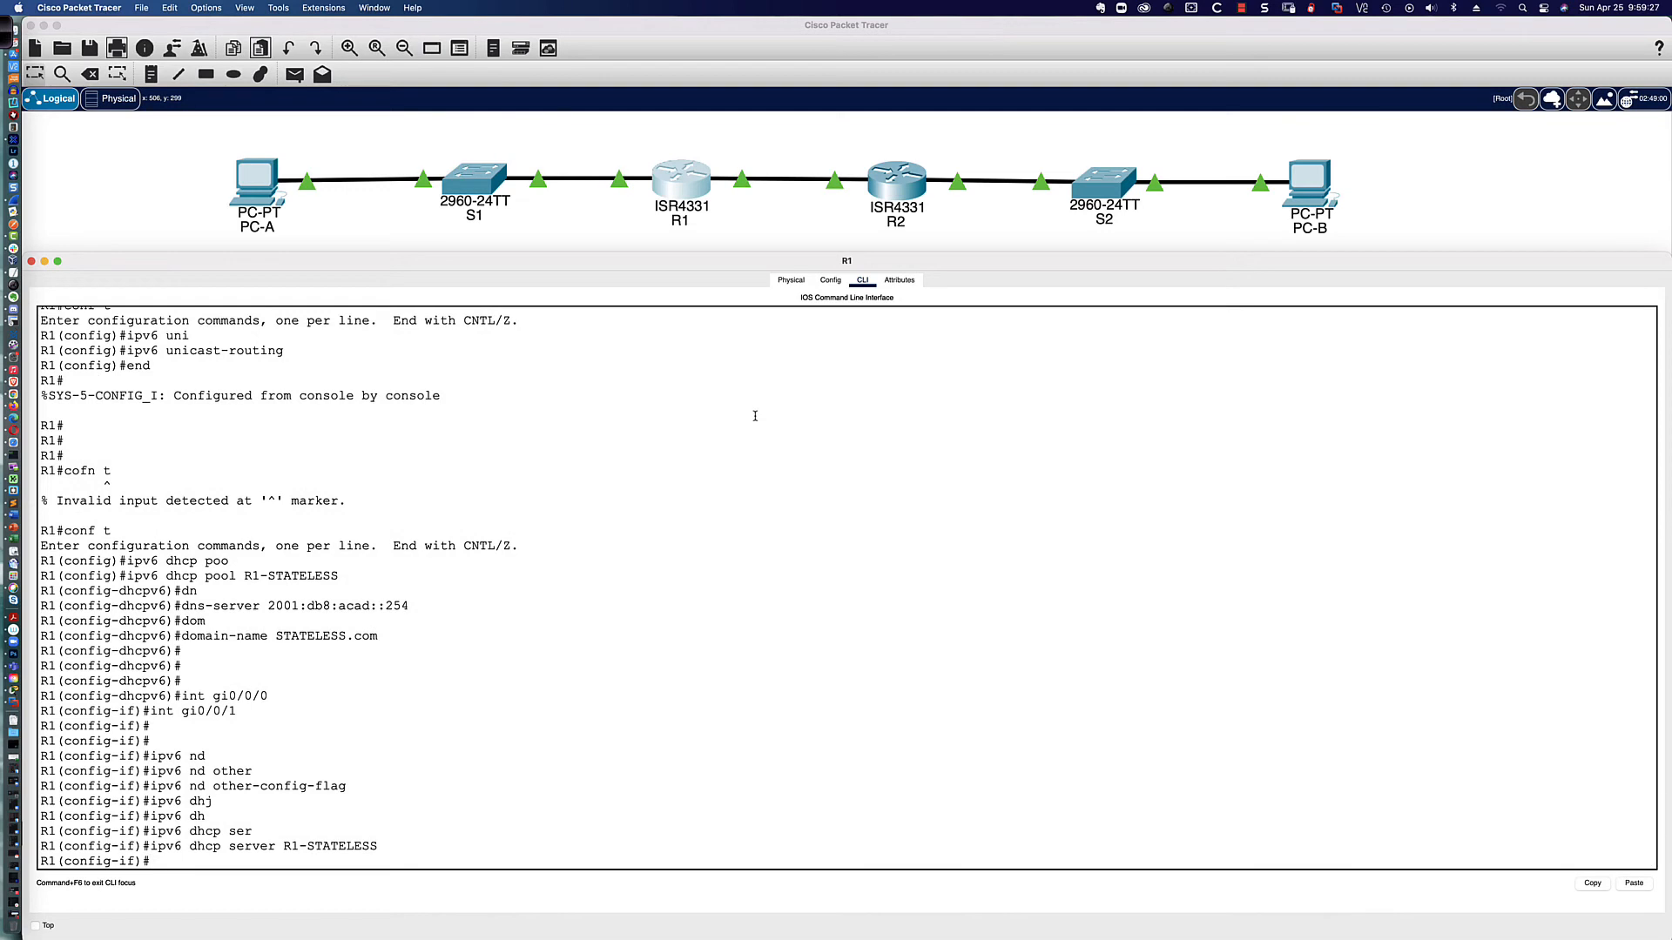
- Display R1's running configuration and review the R1-STATELESS pool and the DHCPv6 lines under GigabitEthernet0/0/1
text(do sh run')
key(Return)
key(space)
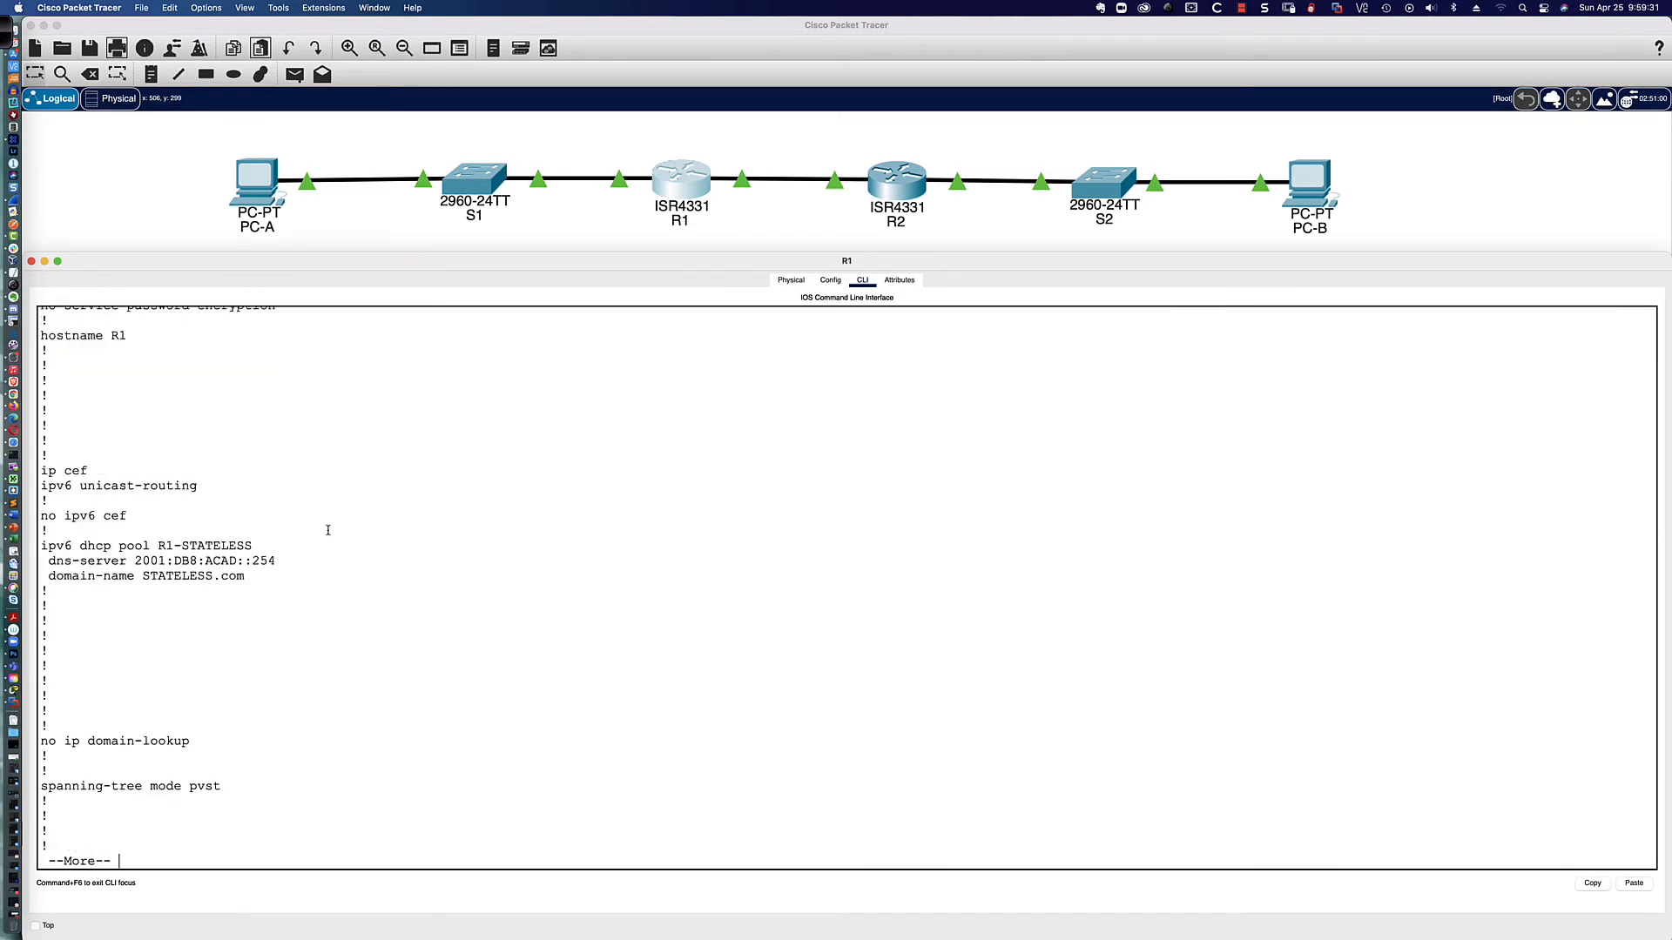
key(space)
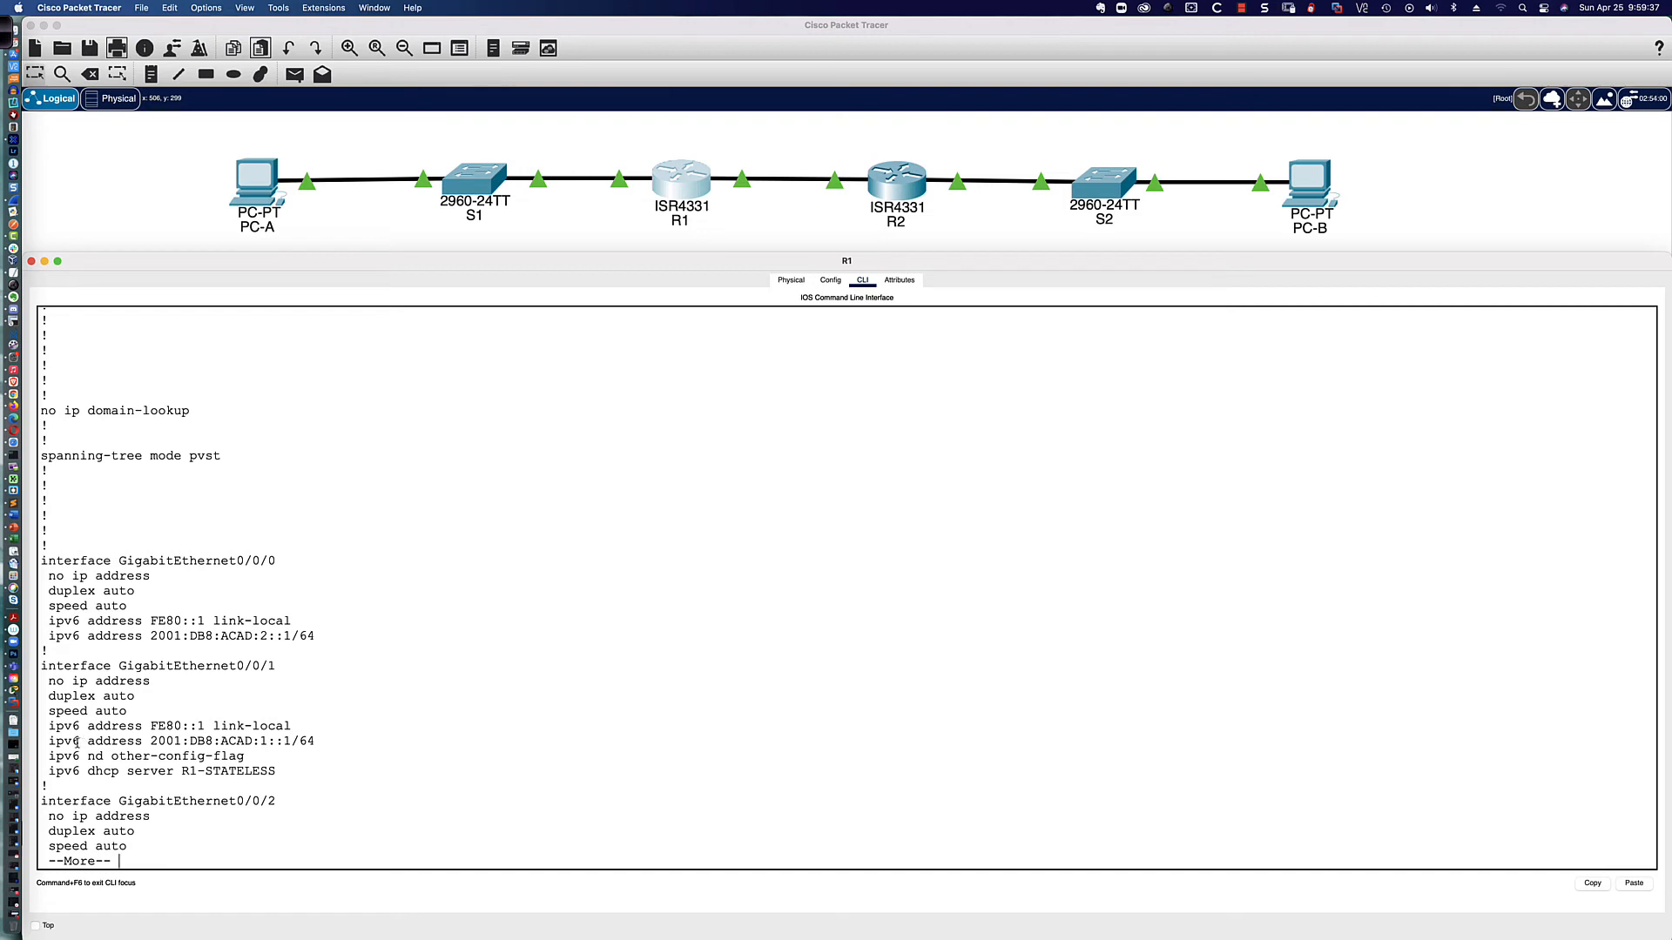
drag(50, 756, 277, 772)
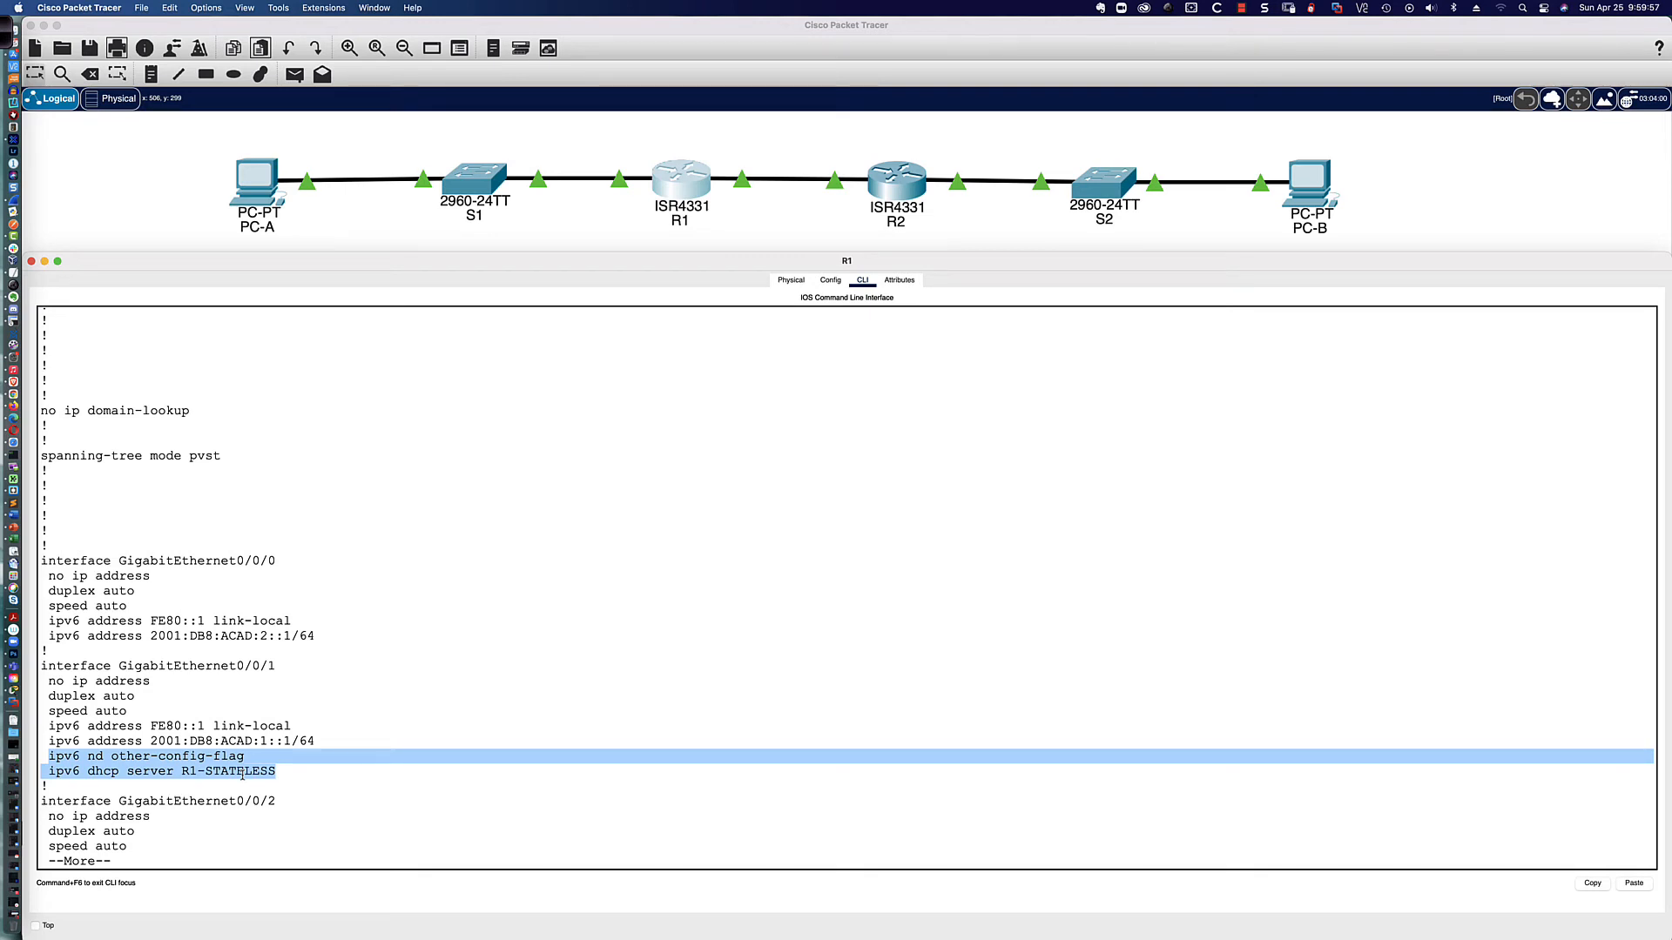
scroll(217, 581, up, 5)
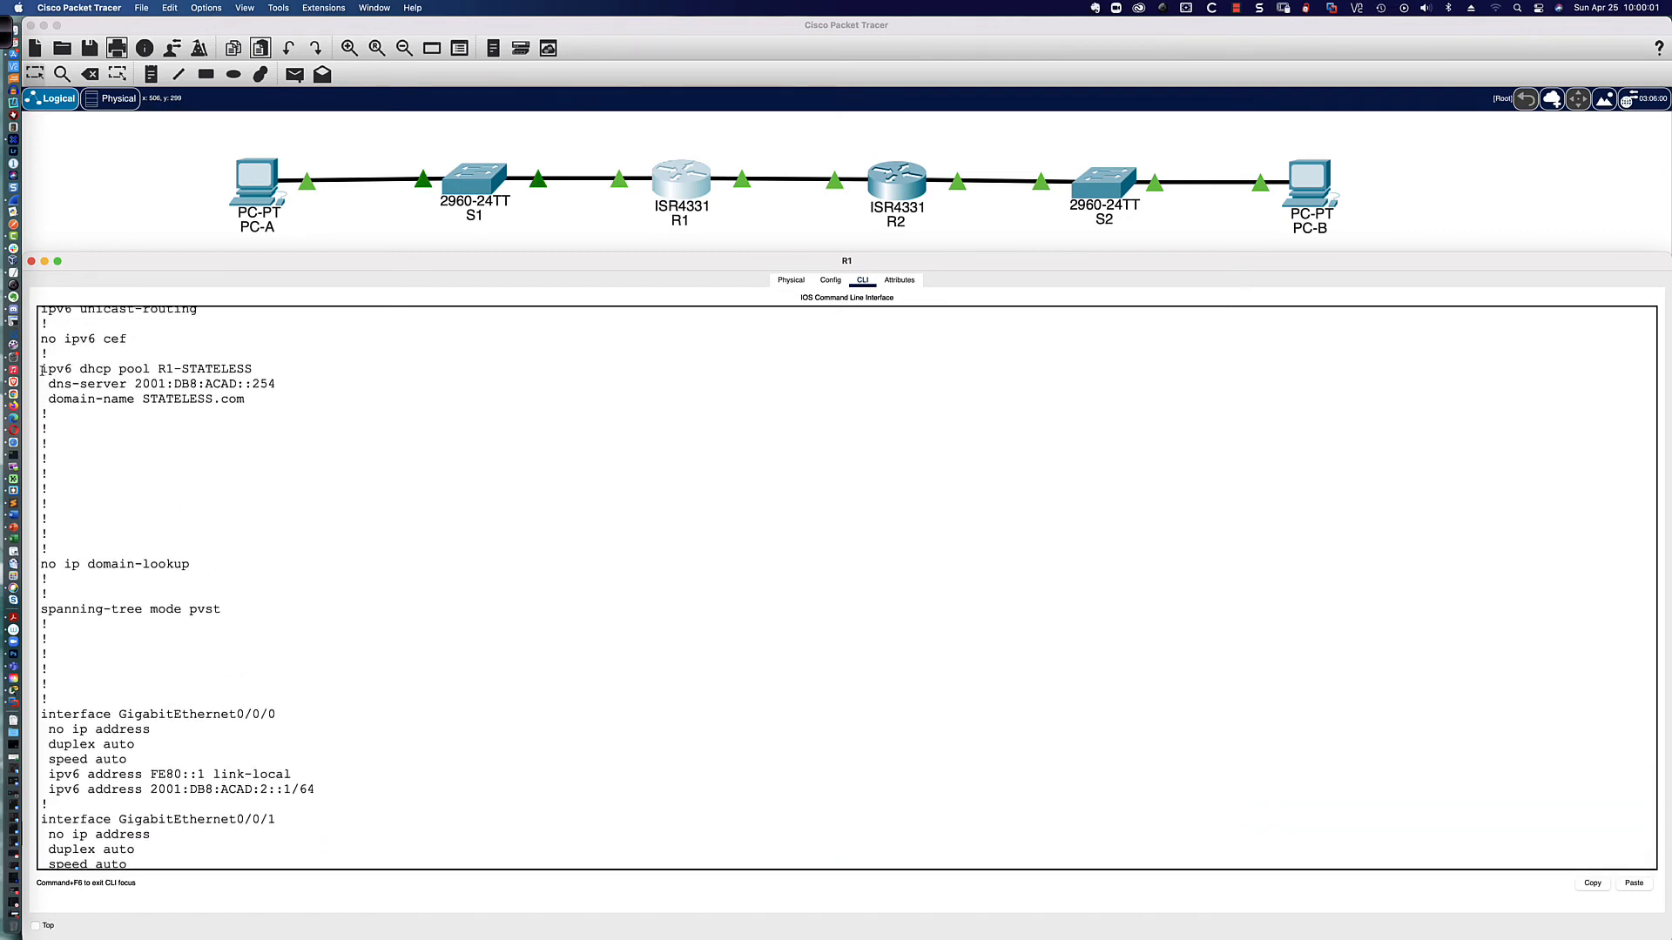
drag(41, 370, 249, 400)
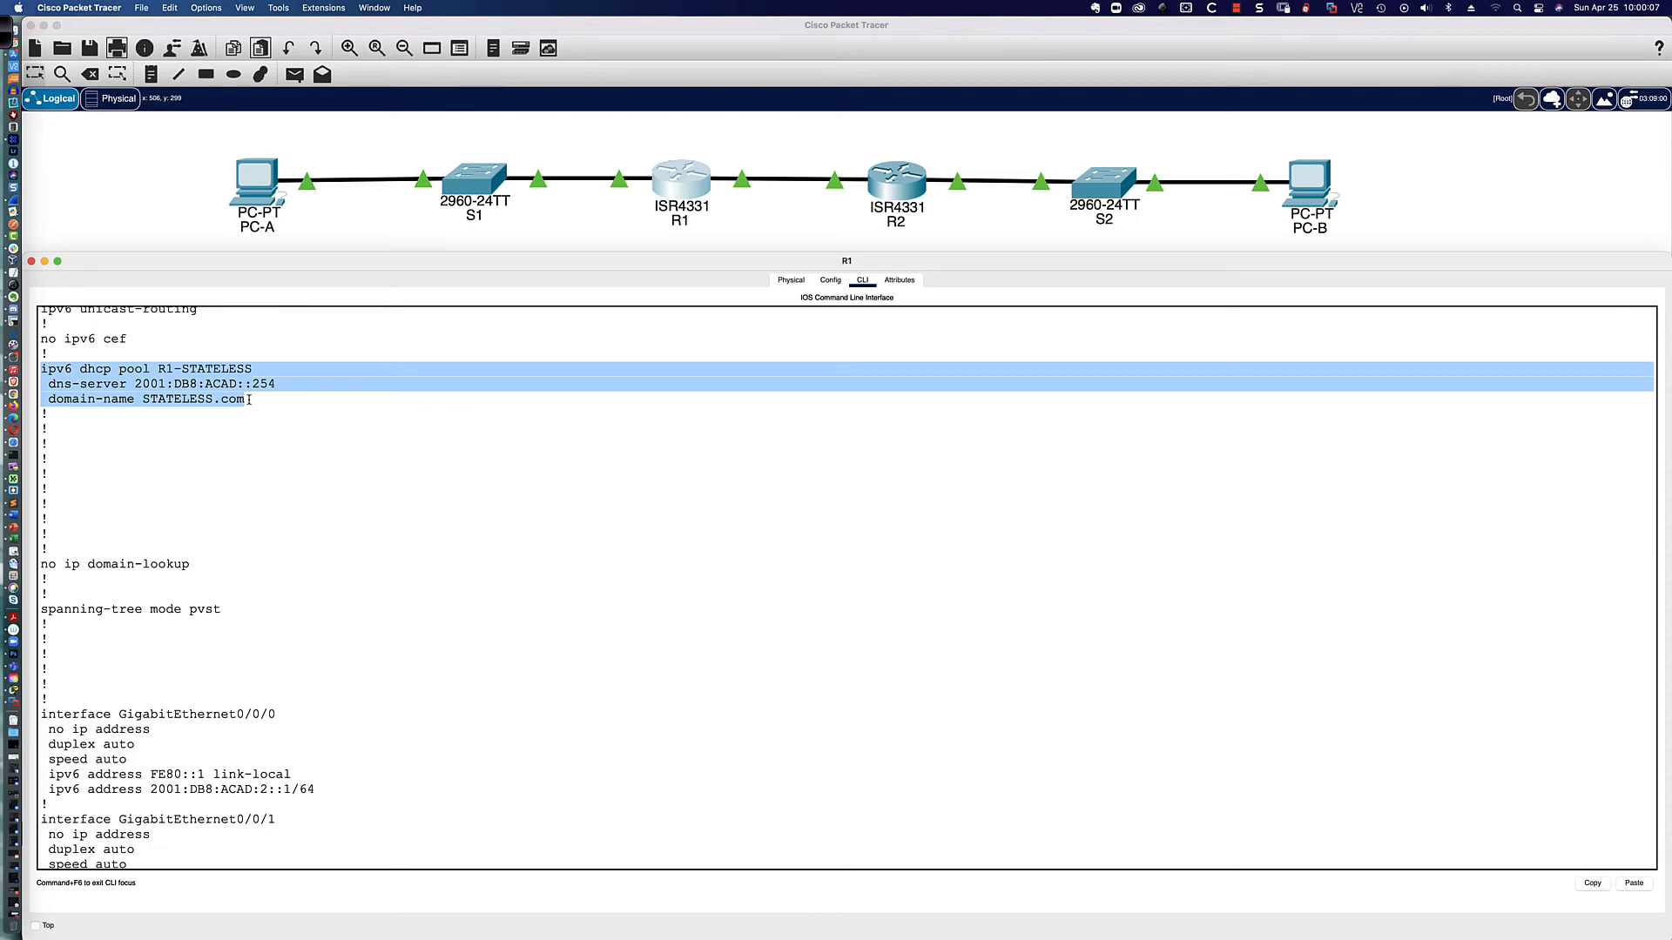
scroll(361, 483, down, 5)
key(q)
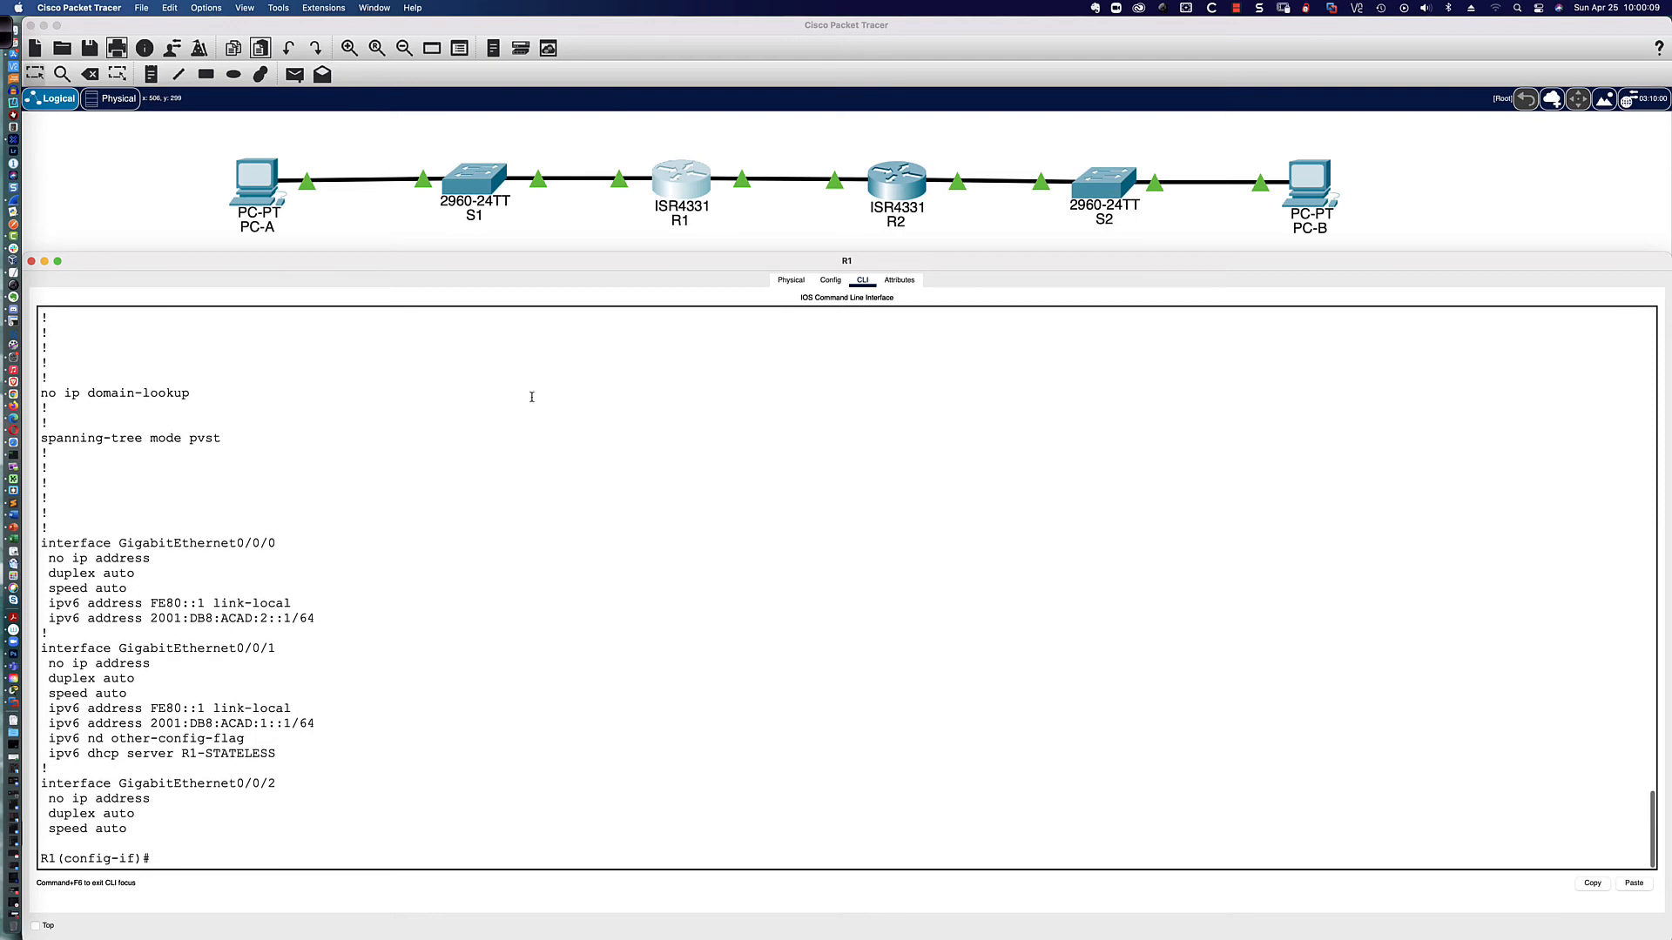
- Run ipconfig /all on PC-A to check its DNS suffix and DNS server, and re-examine the DHCPv6 lines under R1's GigabitEthernet0/0/1
click(266, 189)
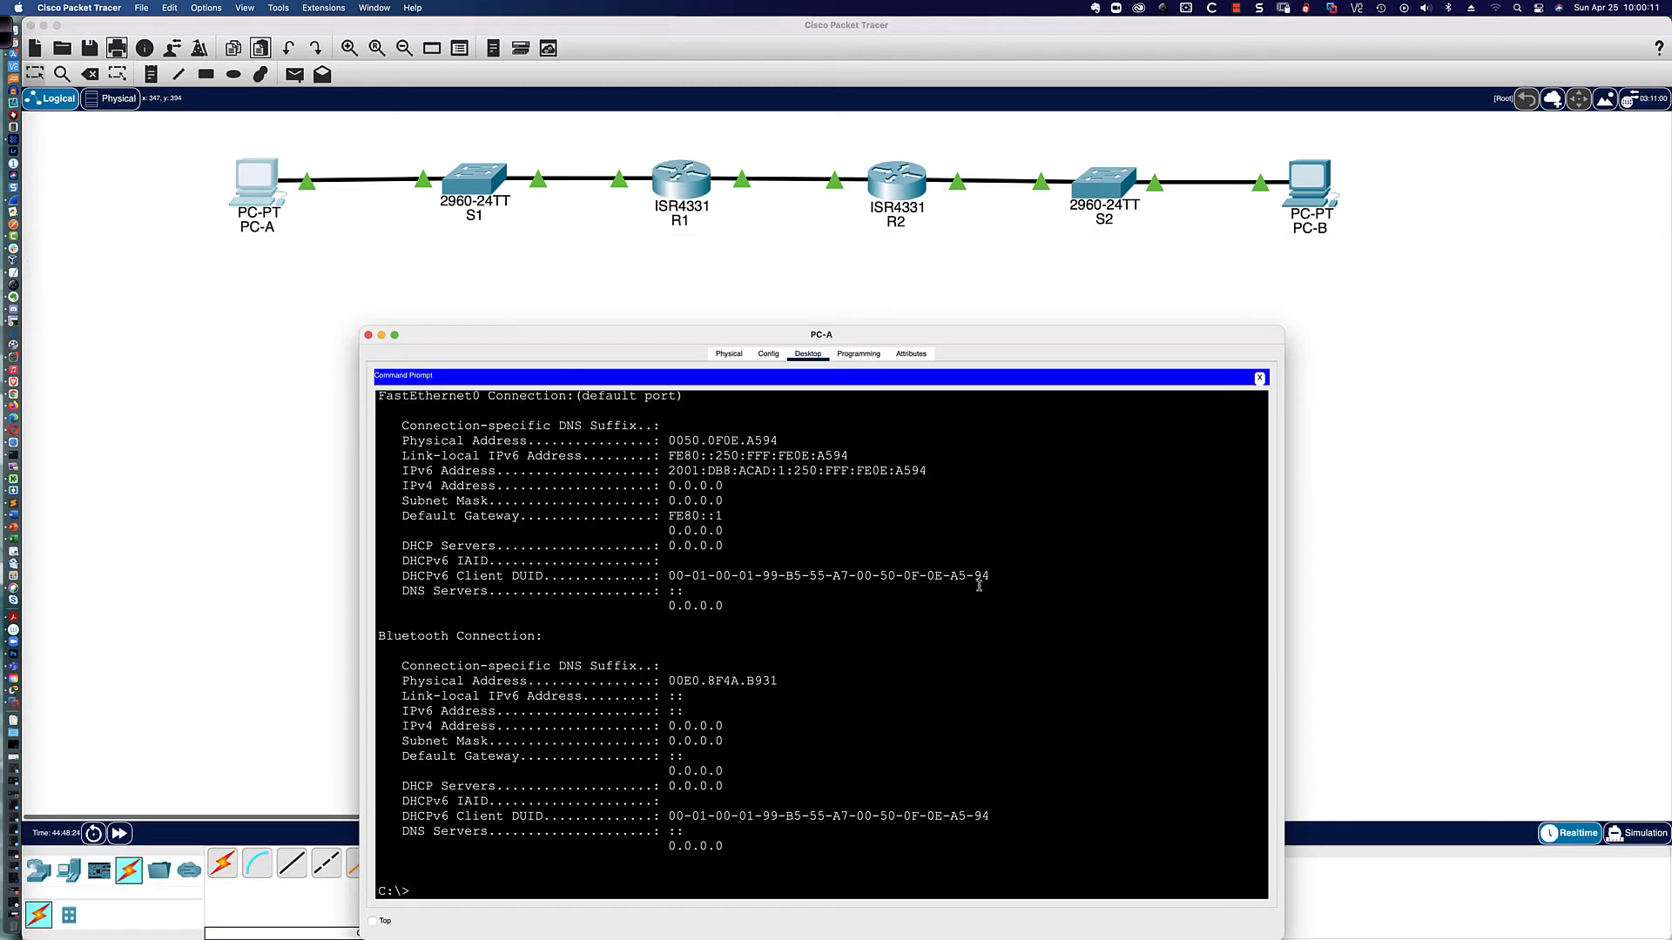
key(Return)
key(Return)
key(Up)
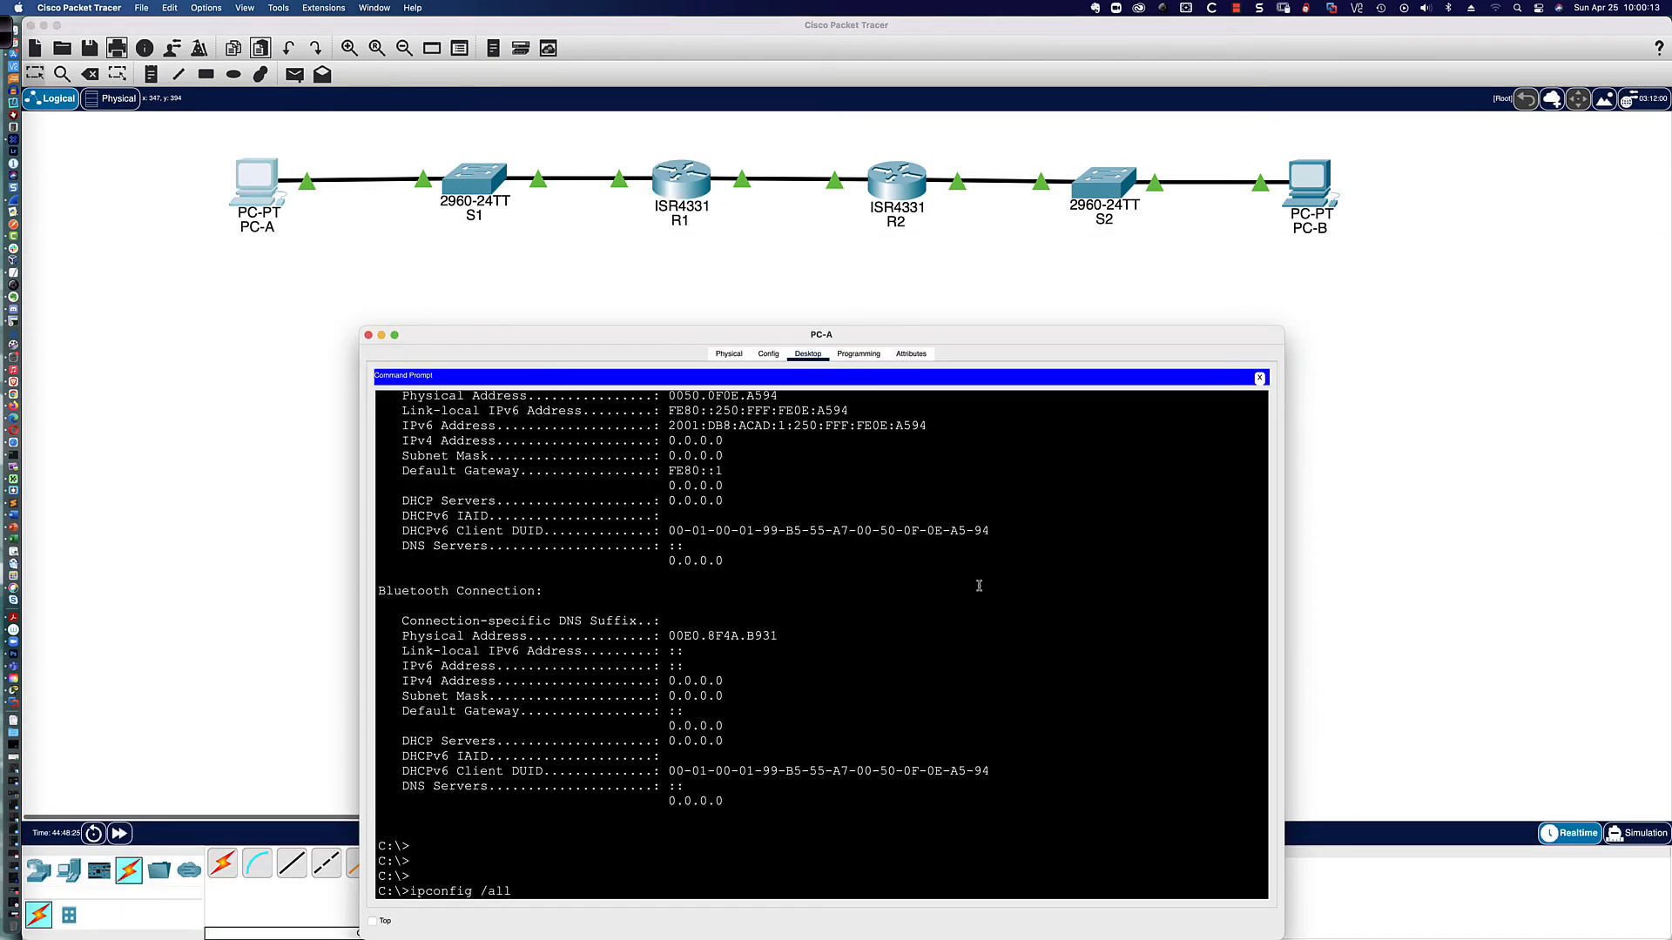
key(Return)
key(space)
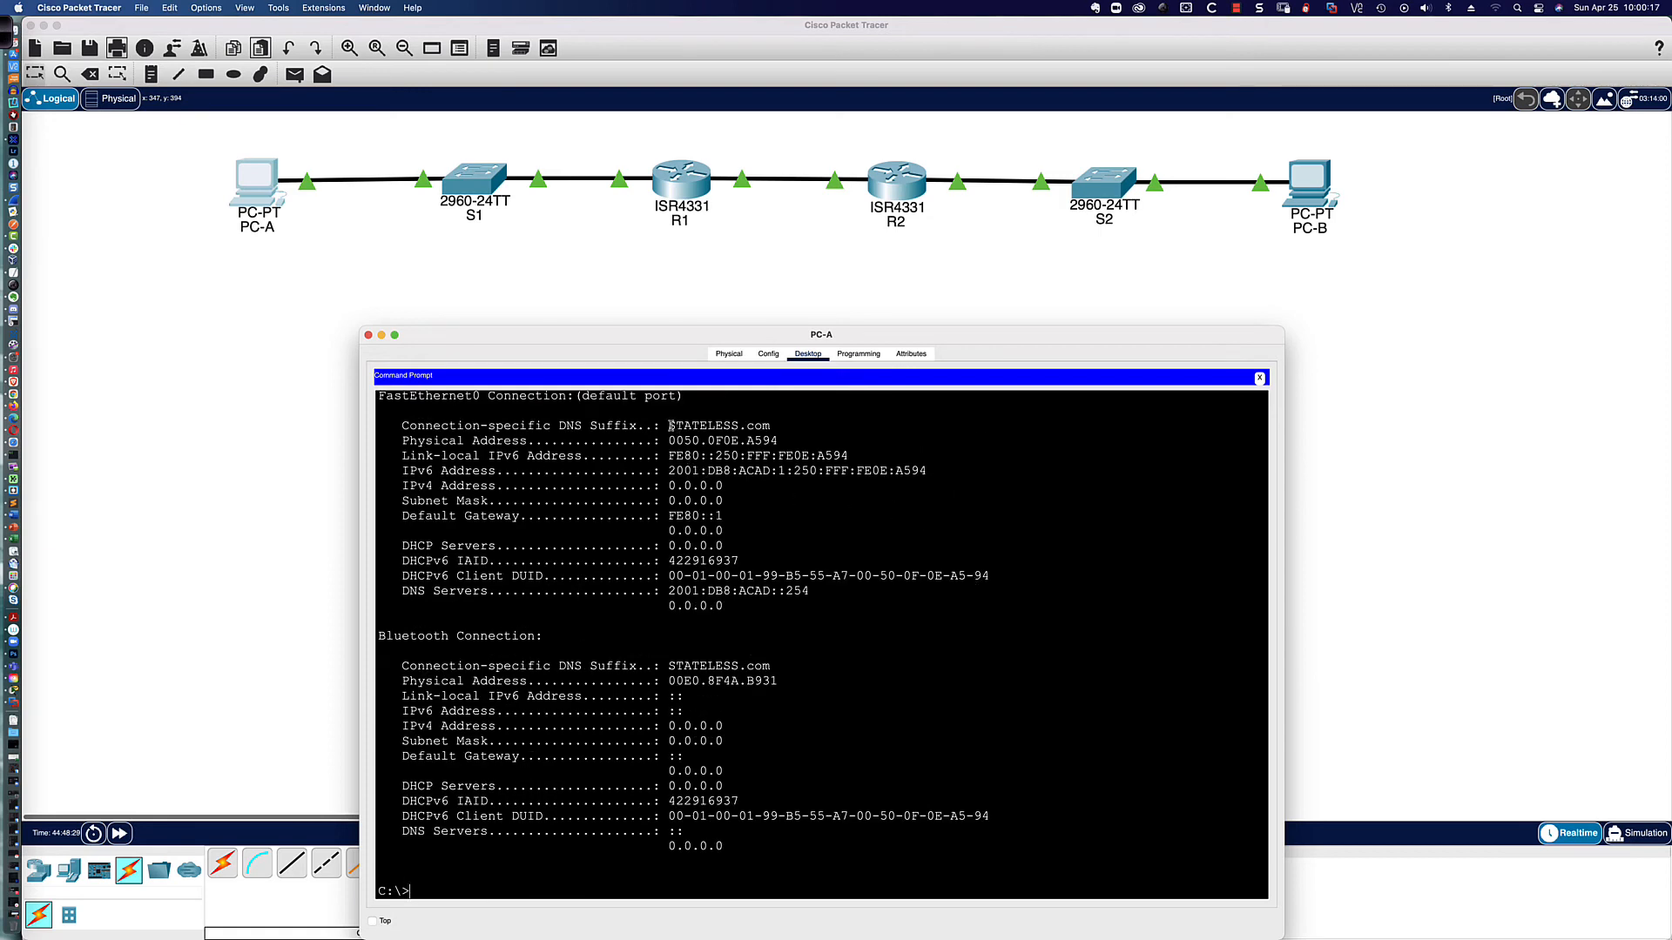
drag(669, 426, 777, 426)
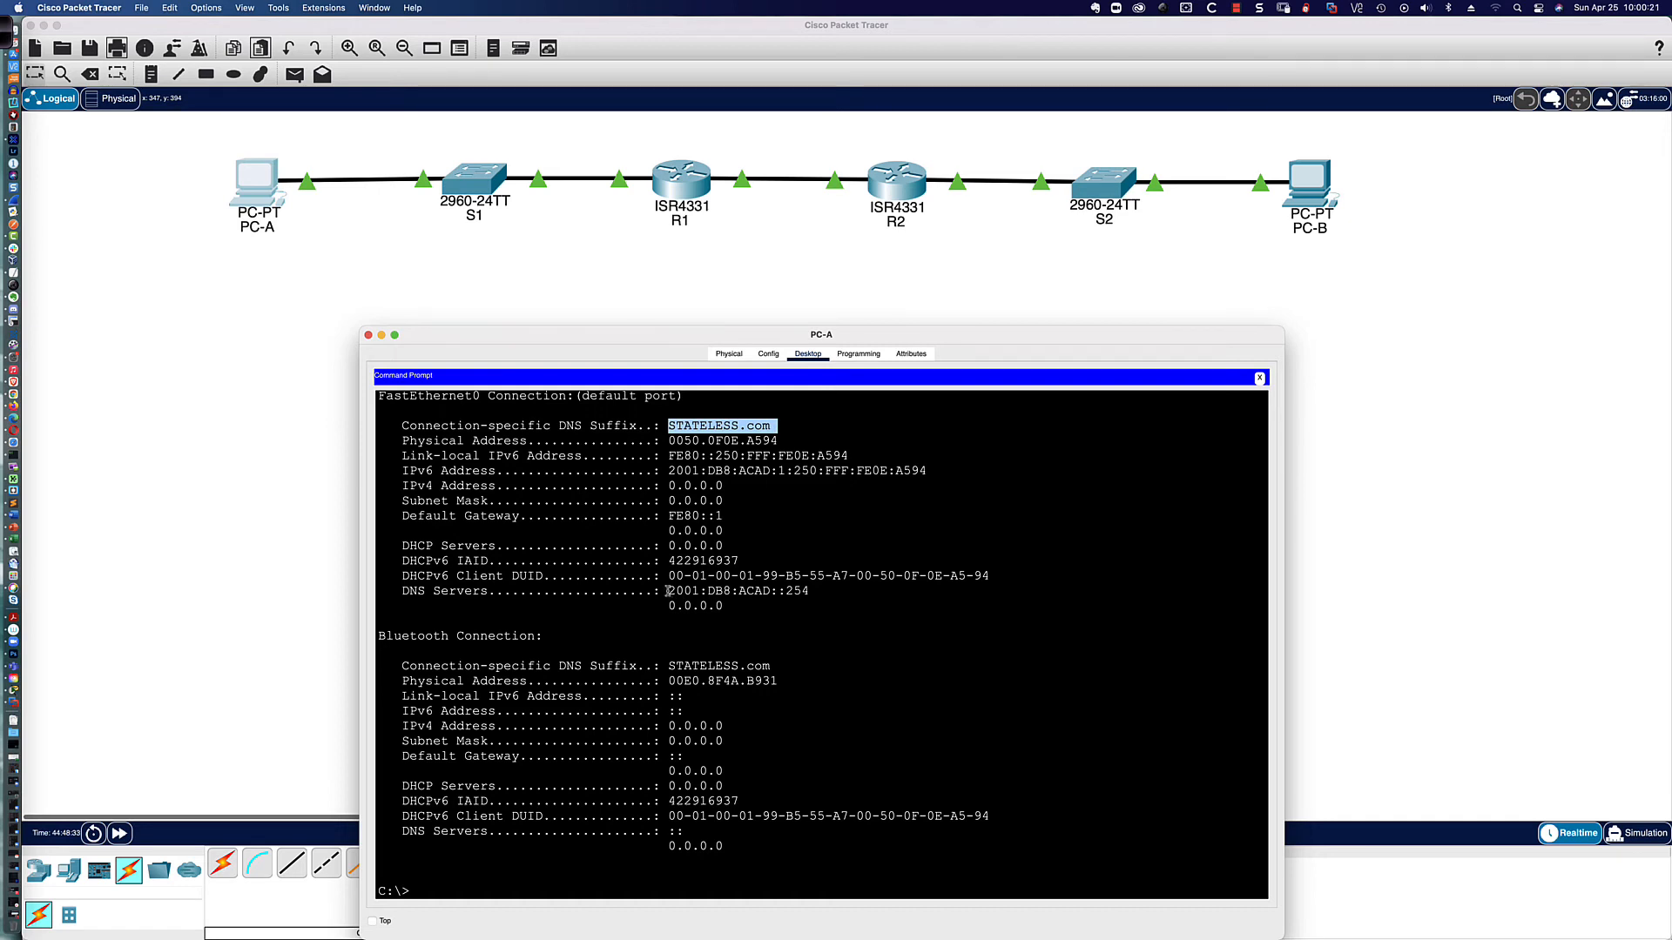
drag(668, 591, 811, 593)
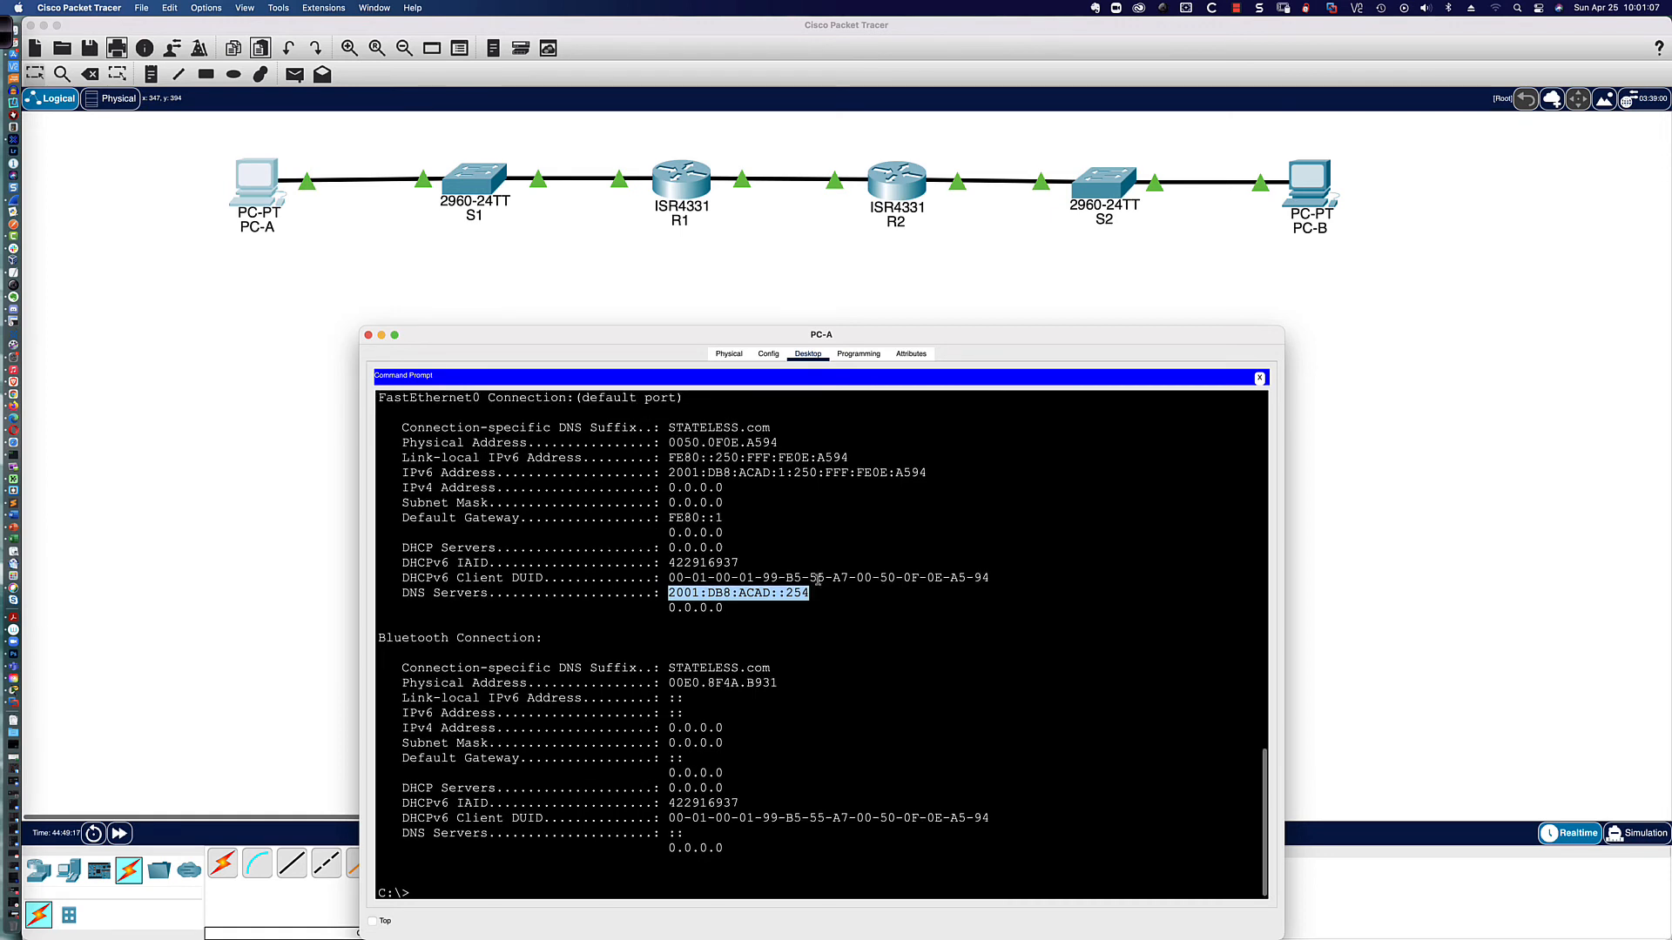
click(681, 180)
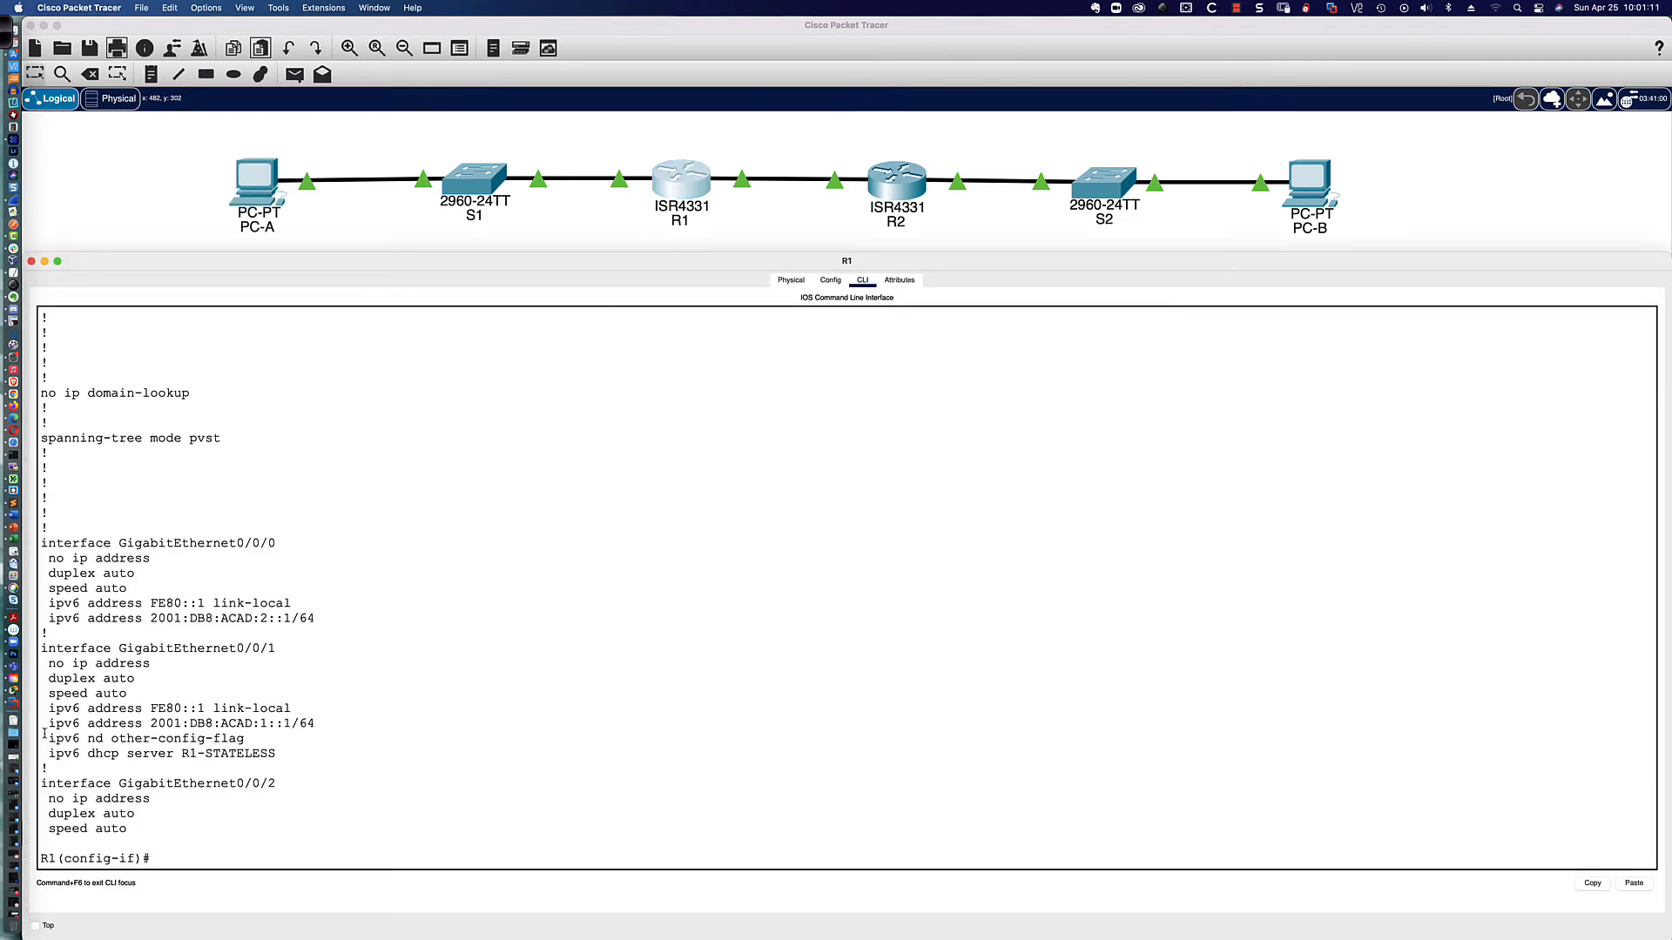
drag(48, 736, 278, 750)
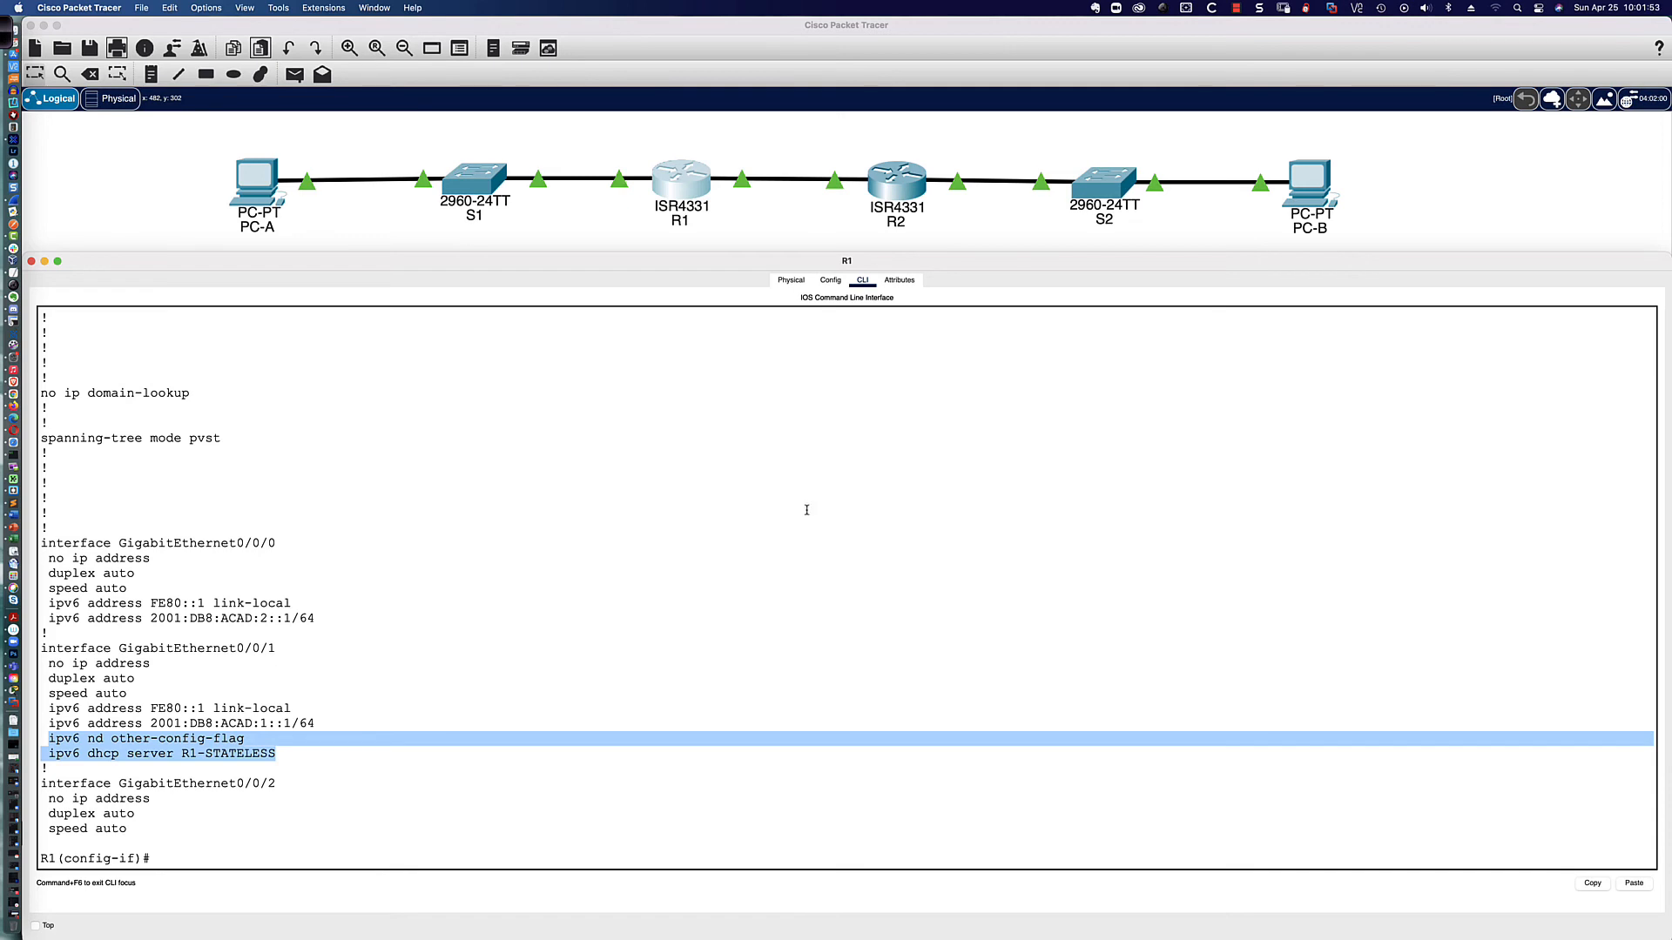
- On R2, create an IPv6 DHCP pool named R2-STATEFUL
click(886, 189)
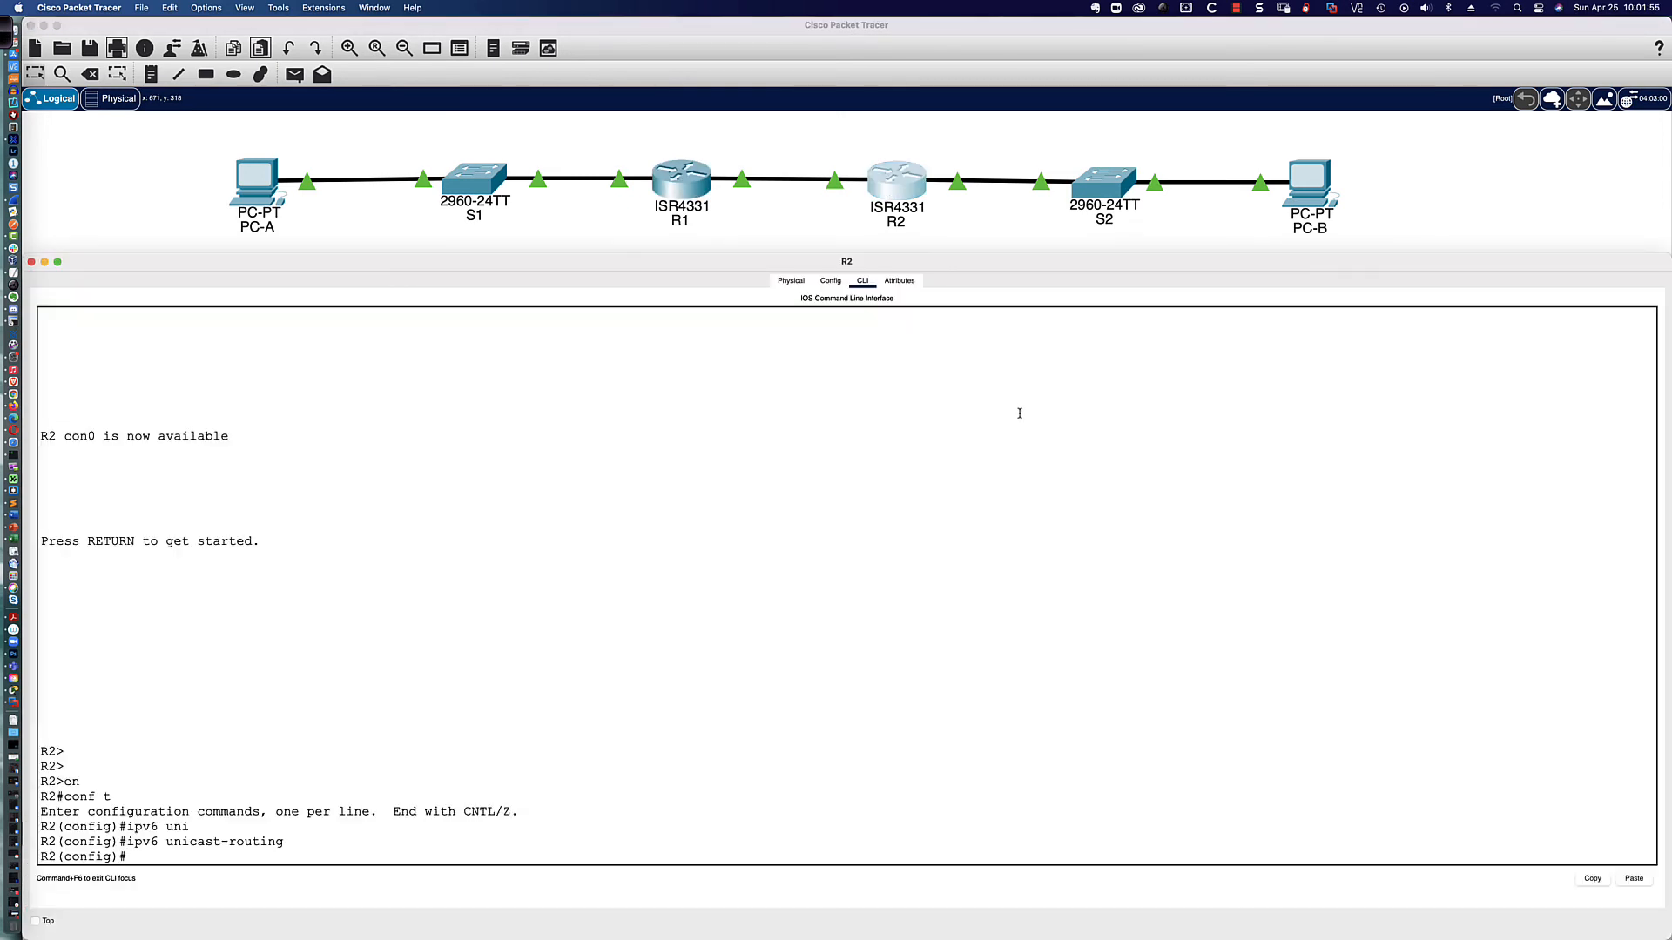
key(Return)
key(Return)
key(Return)
key(Return)
text(ipv)
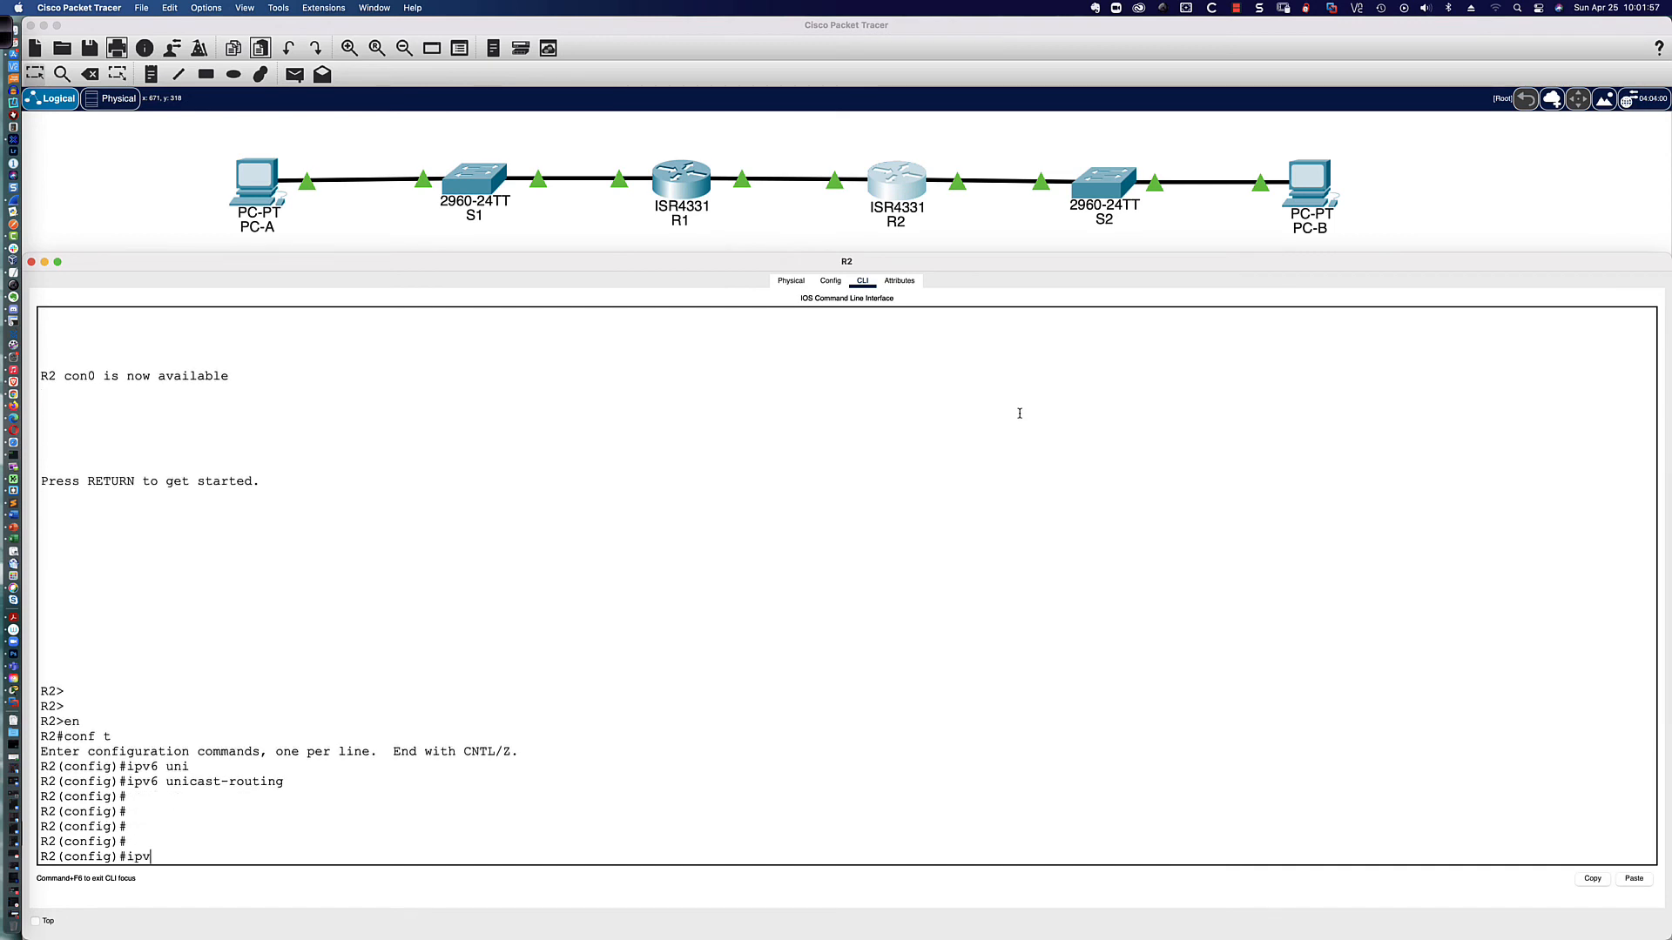
text(6 dh)
key(Tab)
text(poo)
key(Tab)
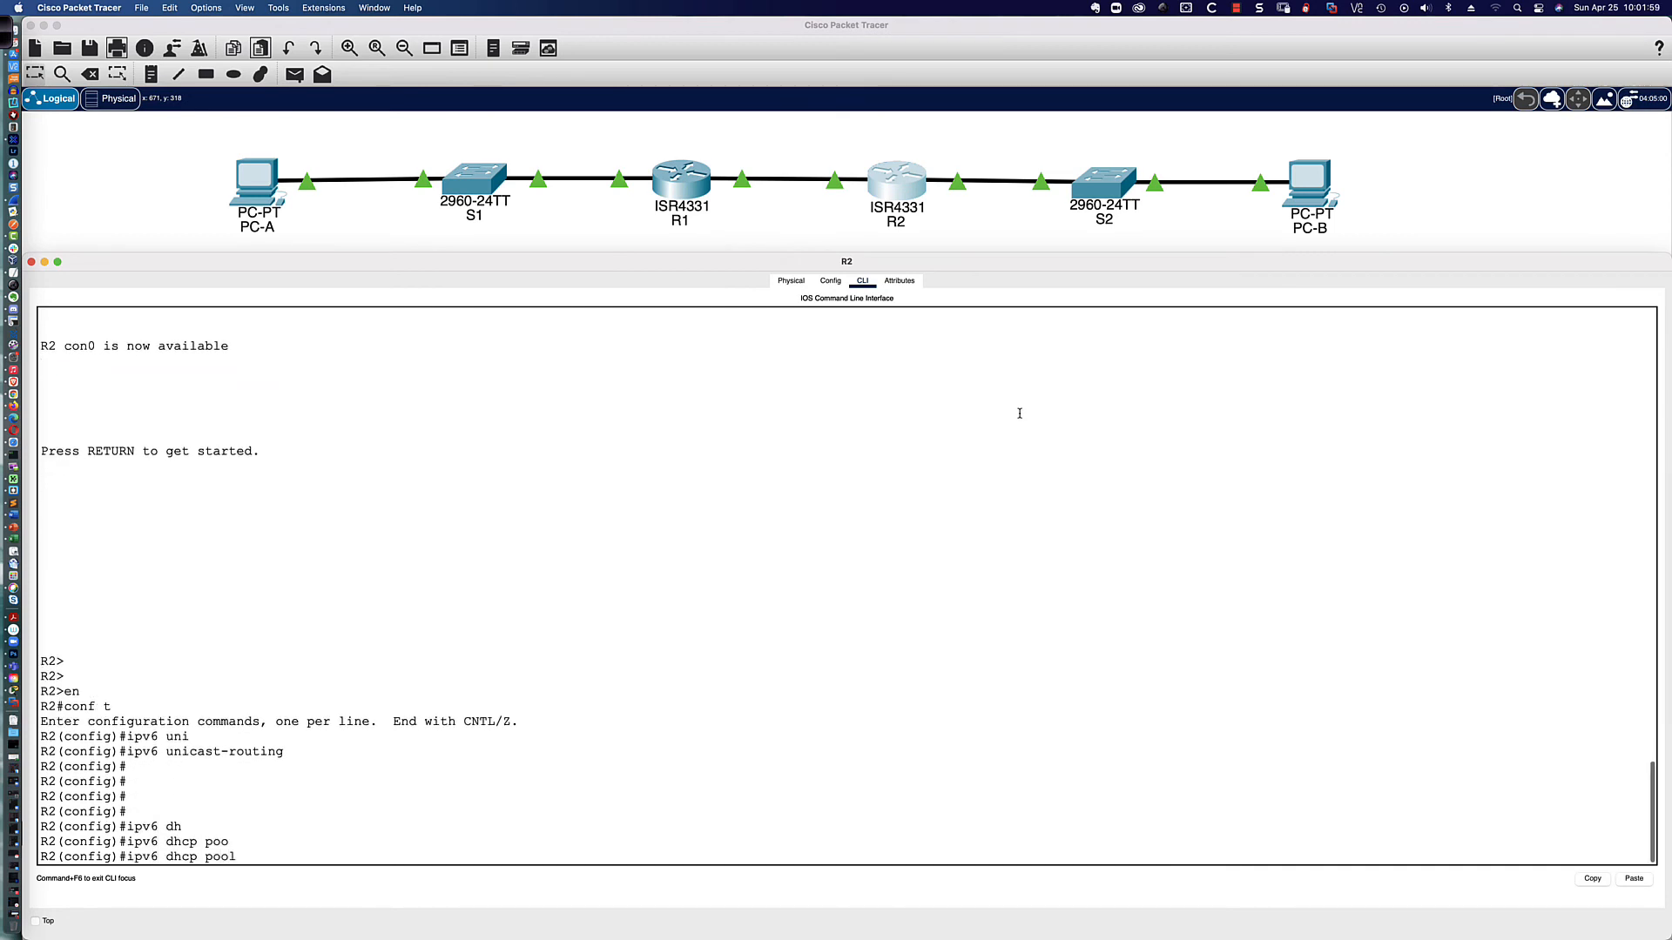
text(R2-STATEFUL)
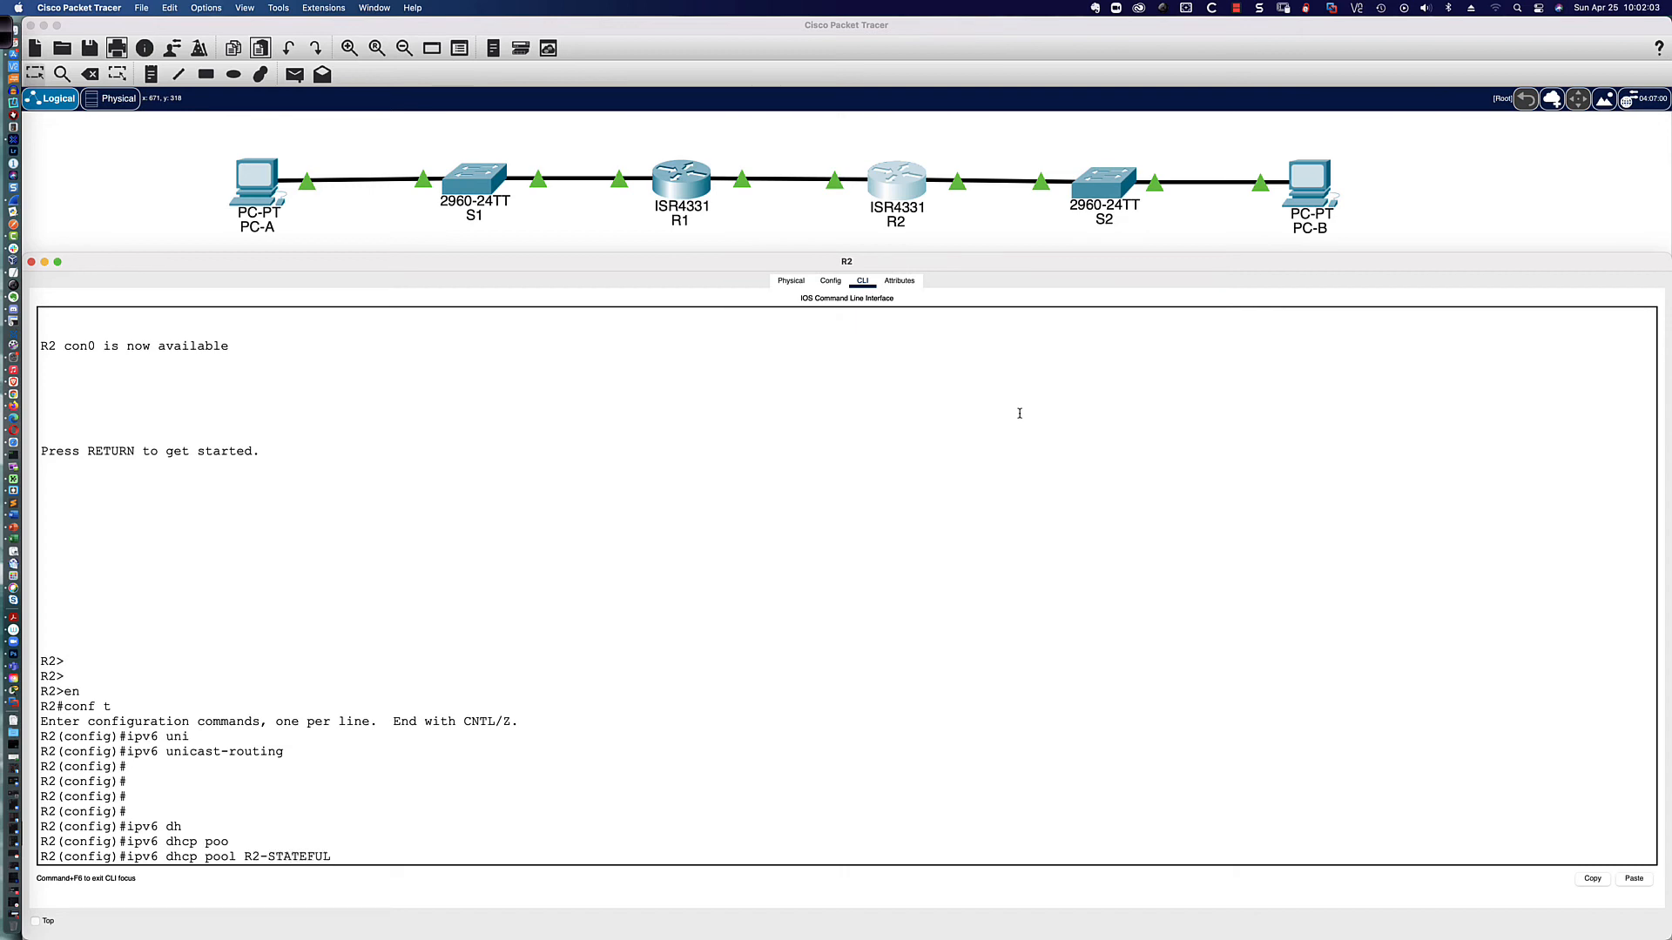
key(Return)
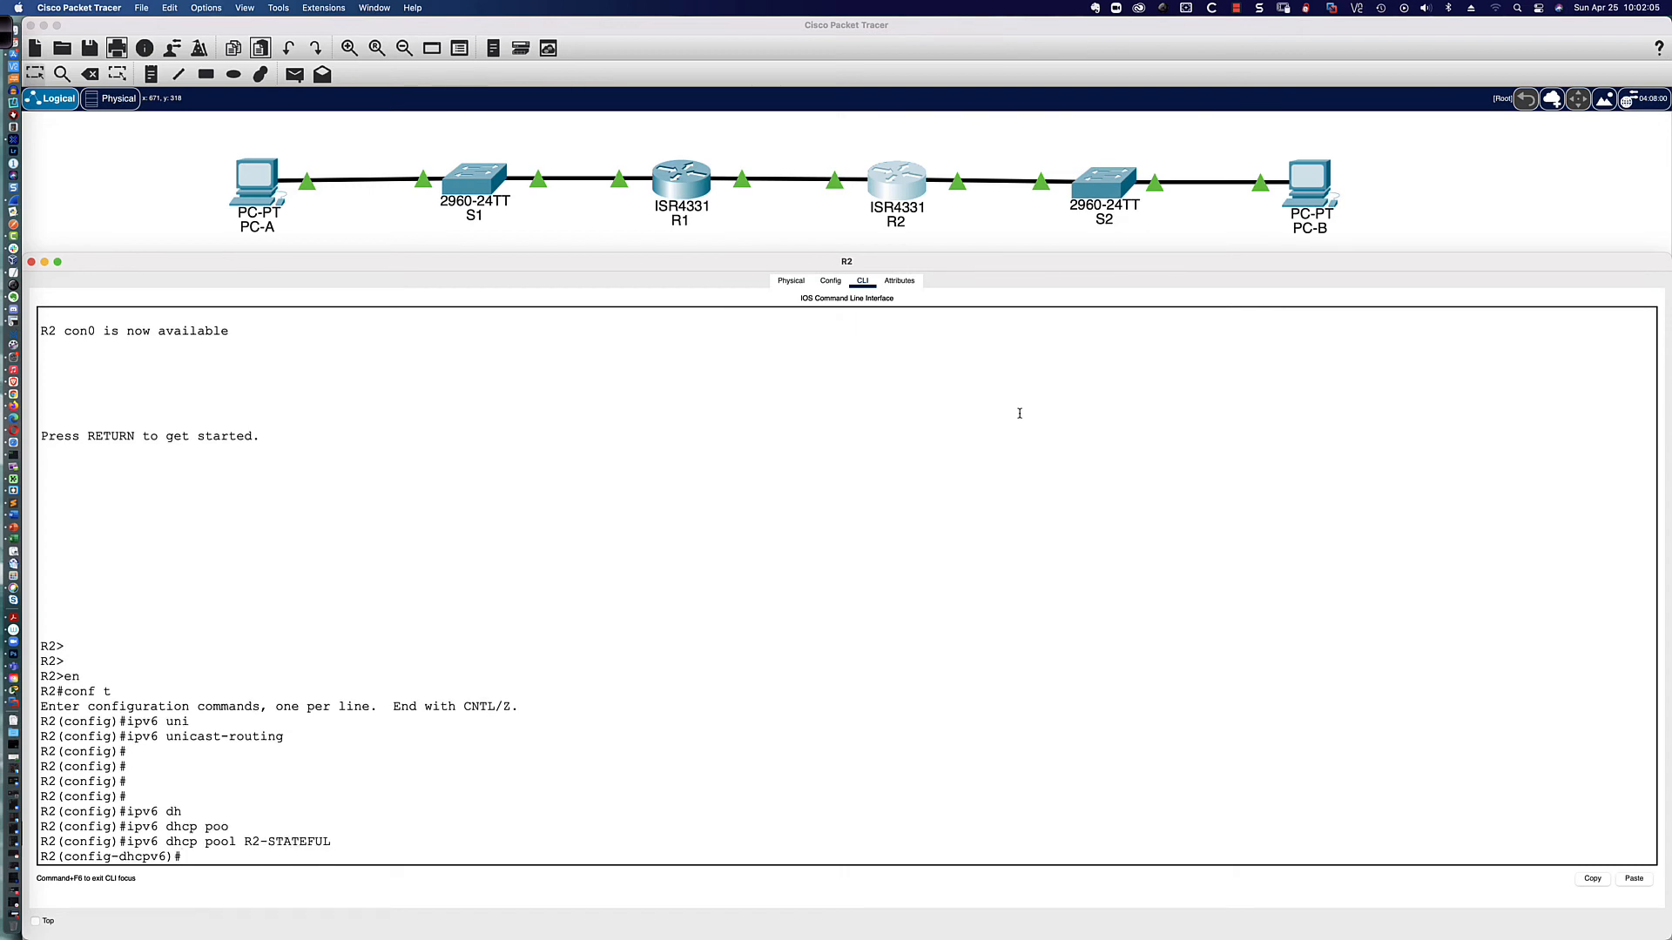
- List the available DHCPv6 pool commands and set the R2-STATEFUL address prefix to 2001:db8:acad:3:aaa::/80
key(Return)
key(Return)
text(?)
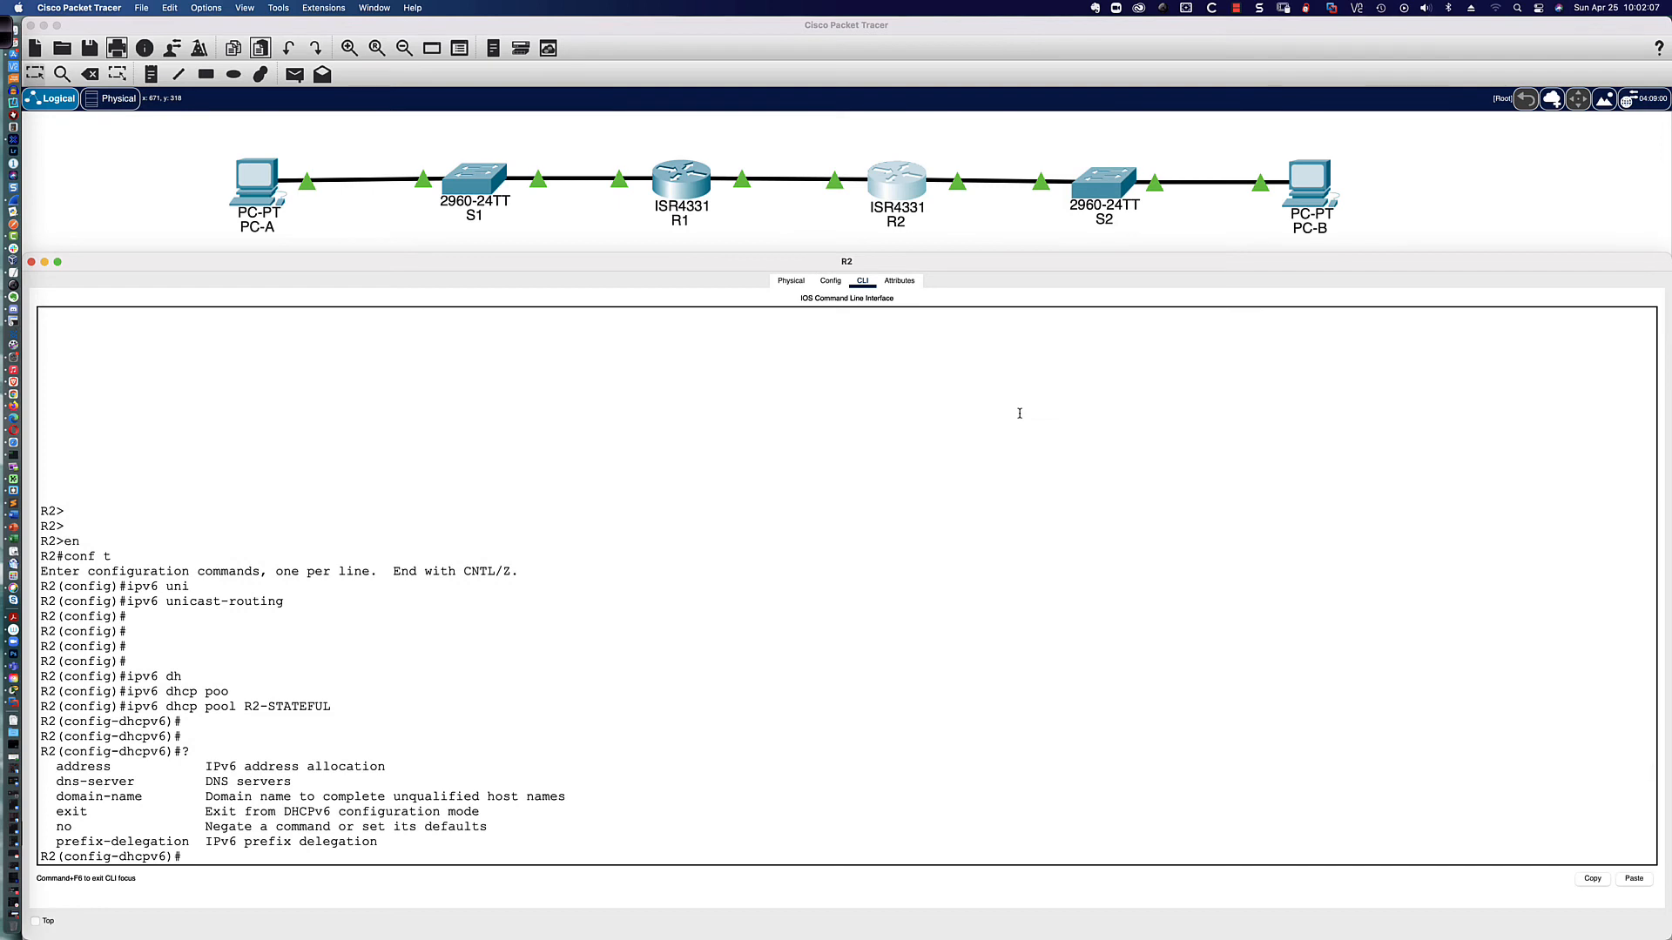
text(add)
key(Tab)
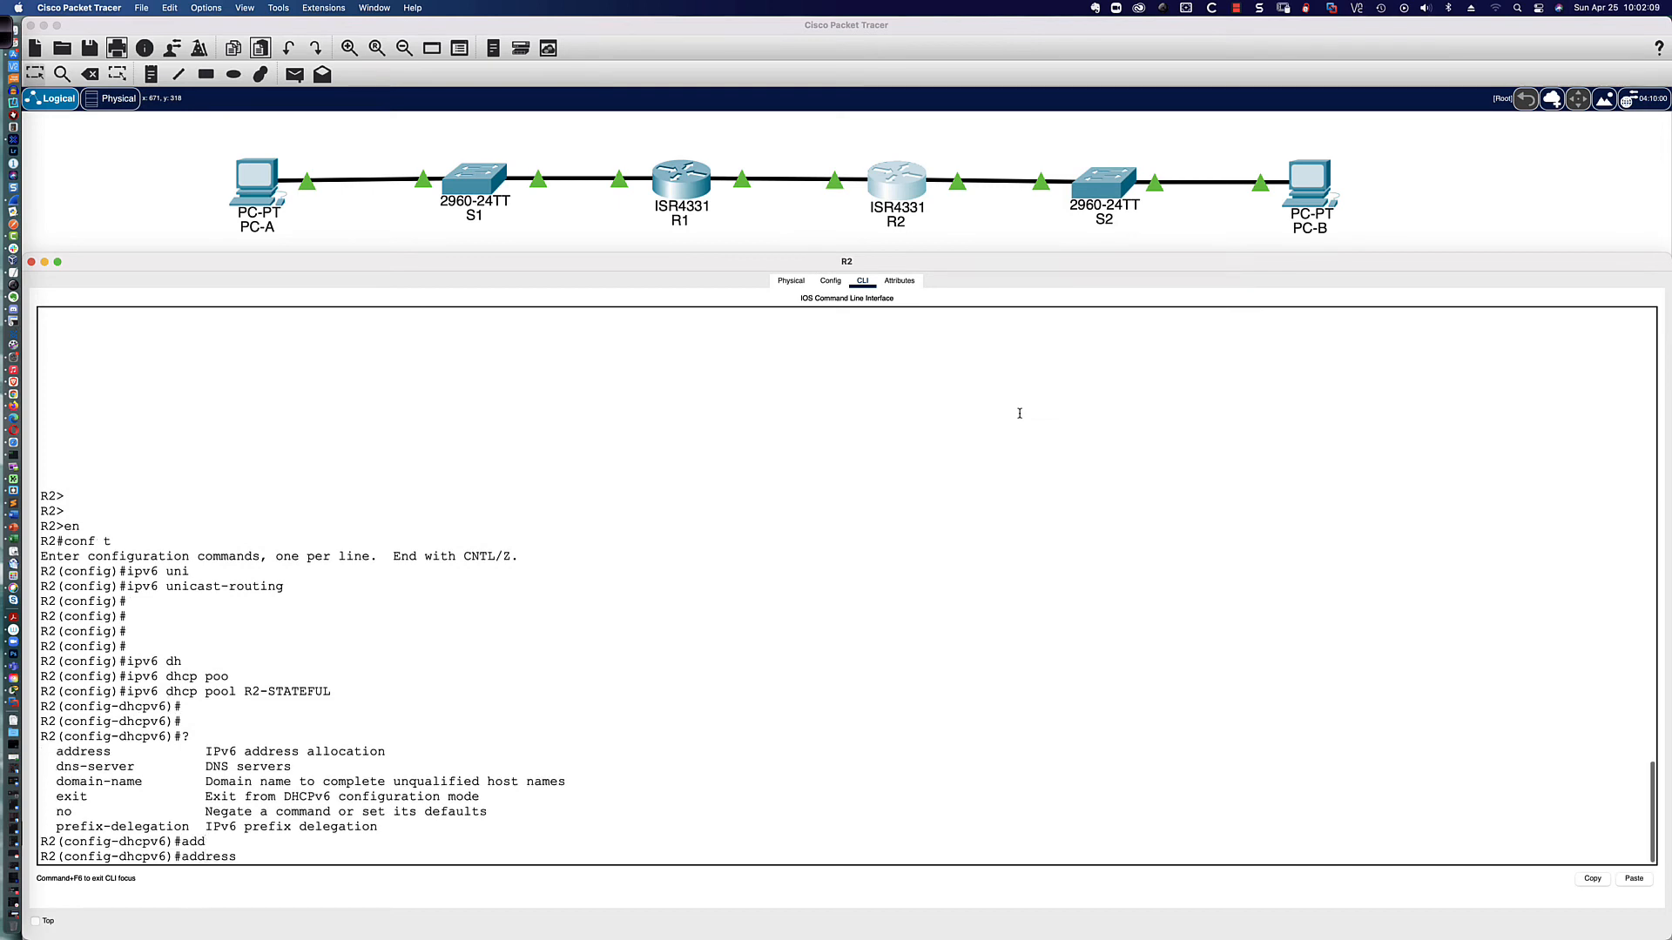
text(pre)
key(Tab)
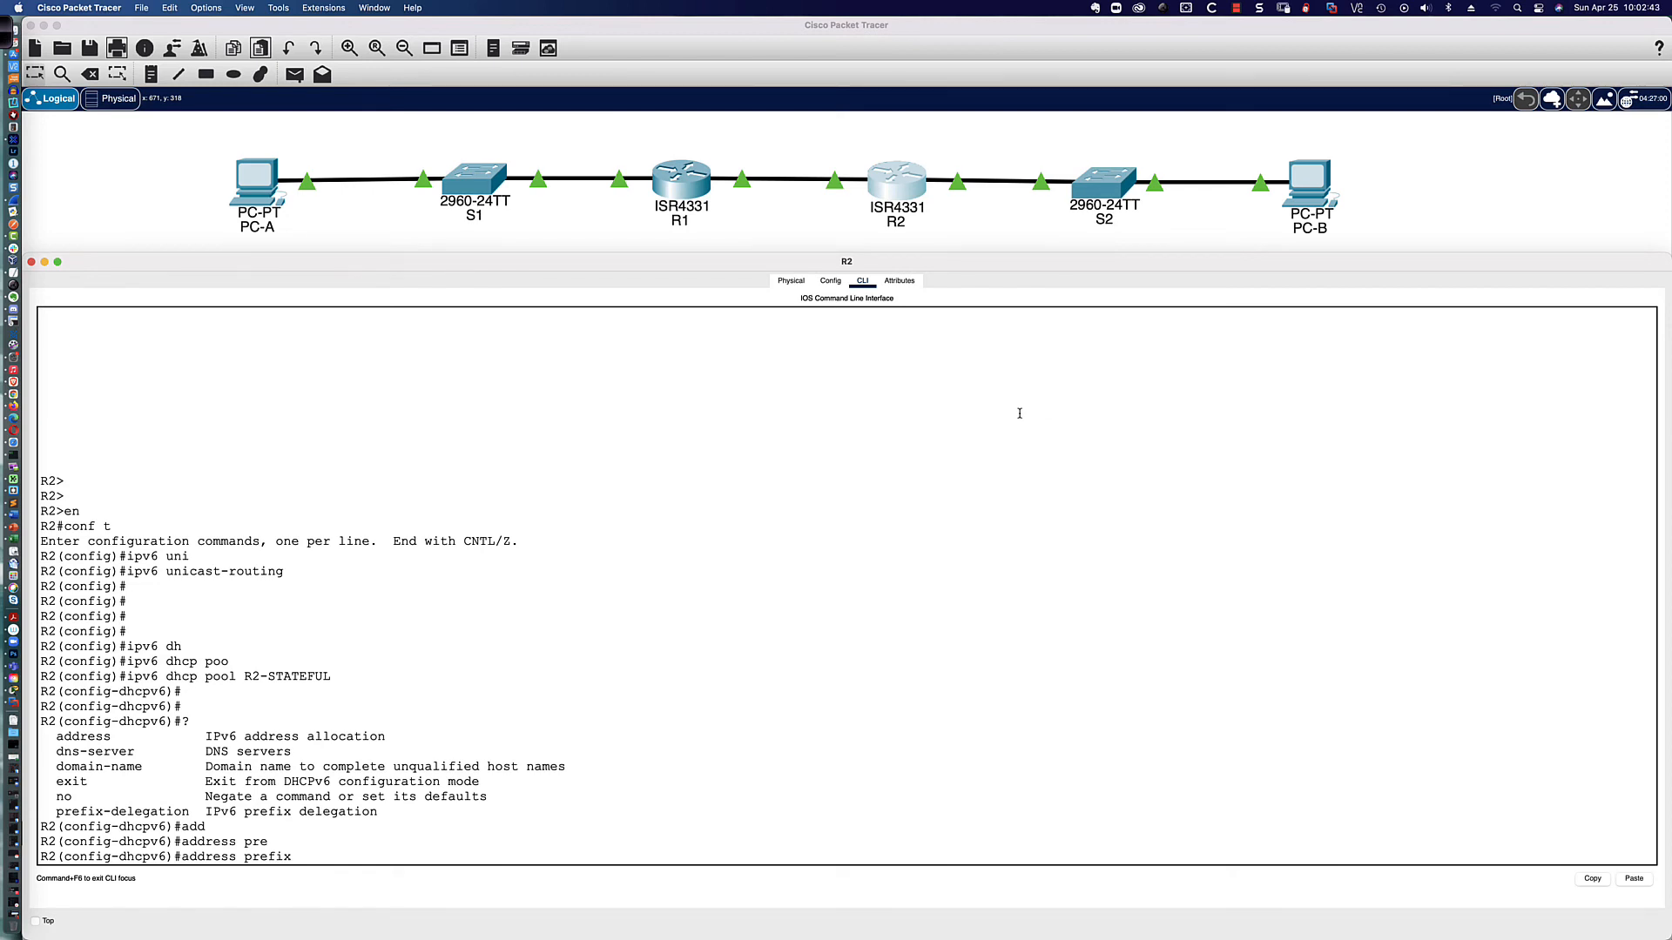
text(2001:db8:acad:3:aaa::/80)
key(Return)
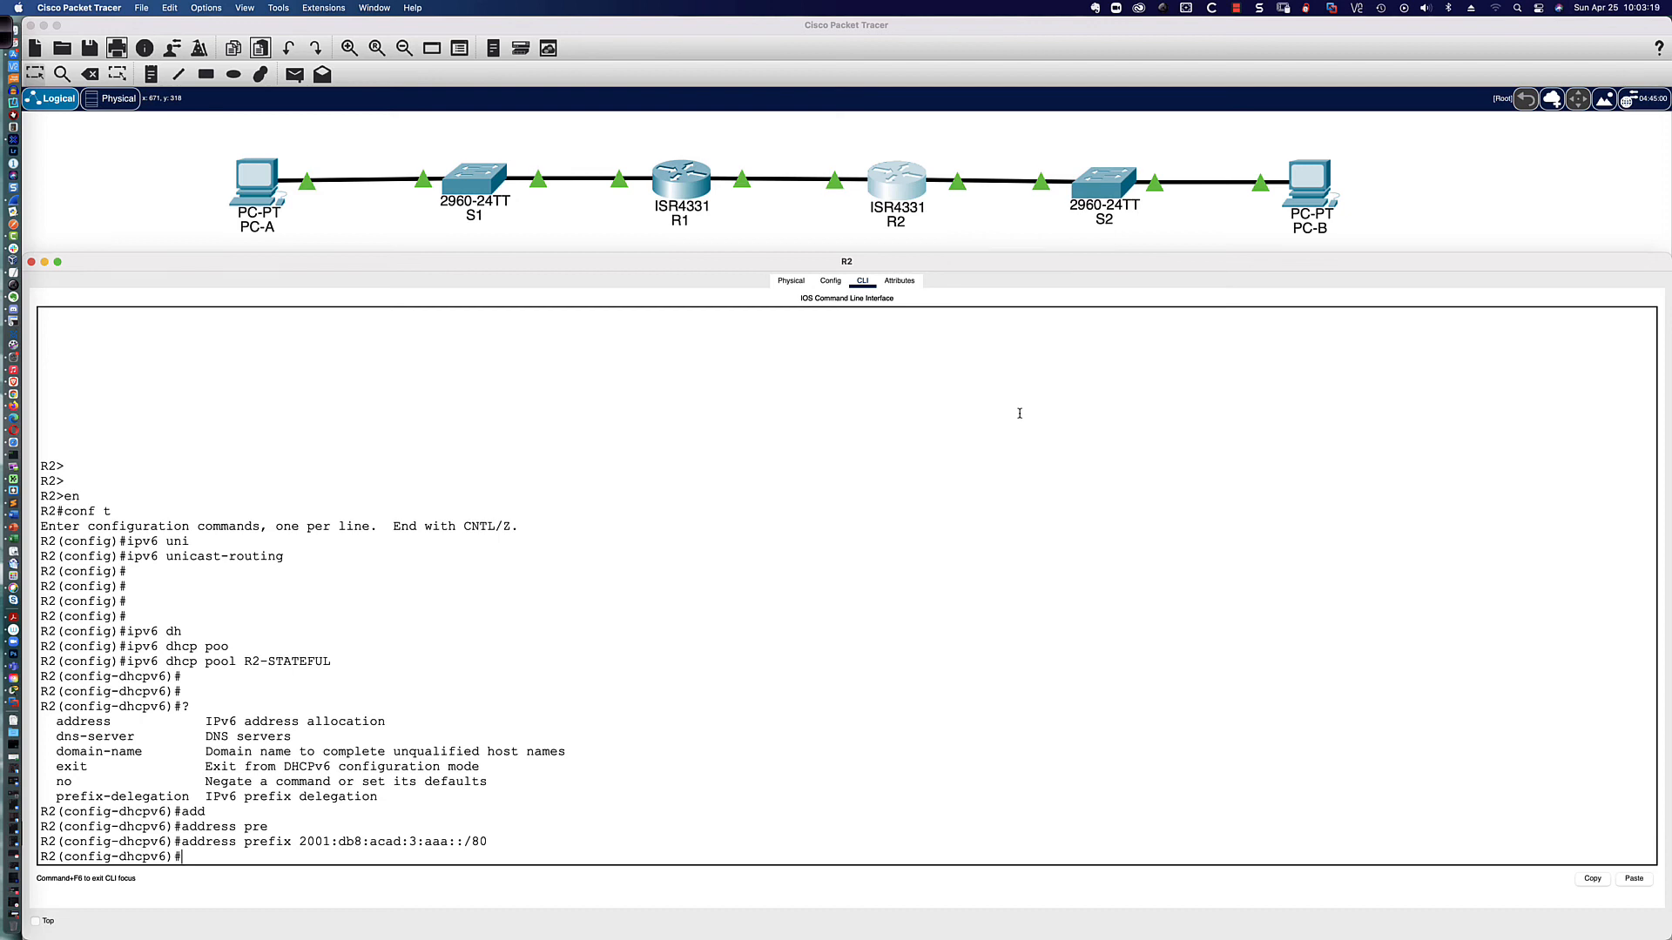
- Set the R2-STATEFUL pool's DNS server to 2001:db8:acad::254
text(dn)
key(Tab)
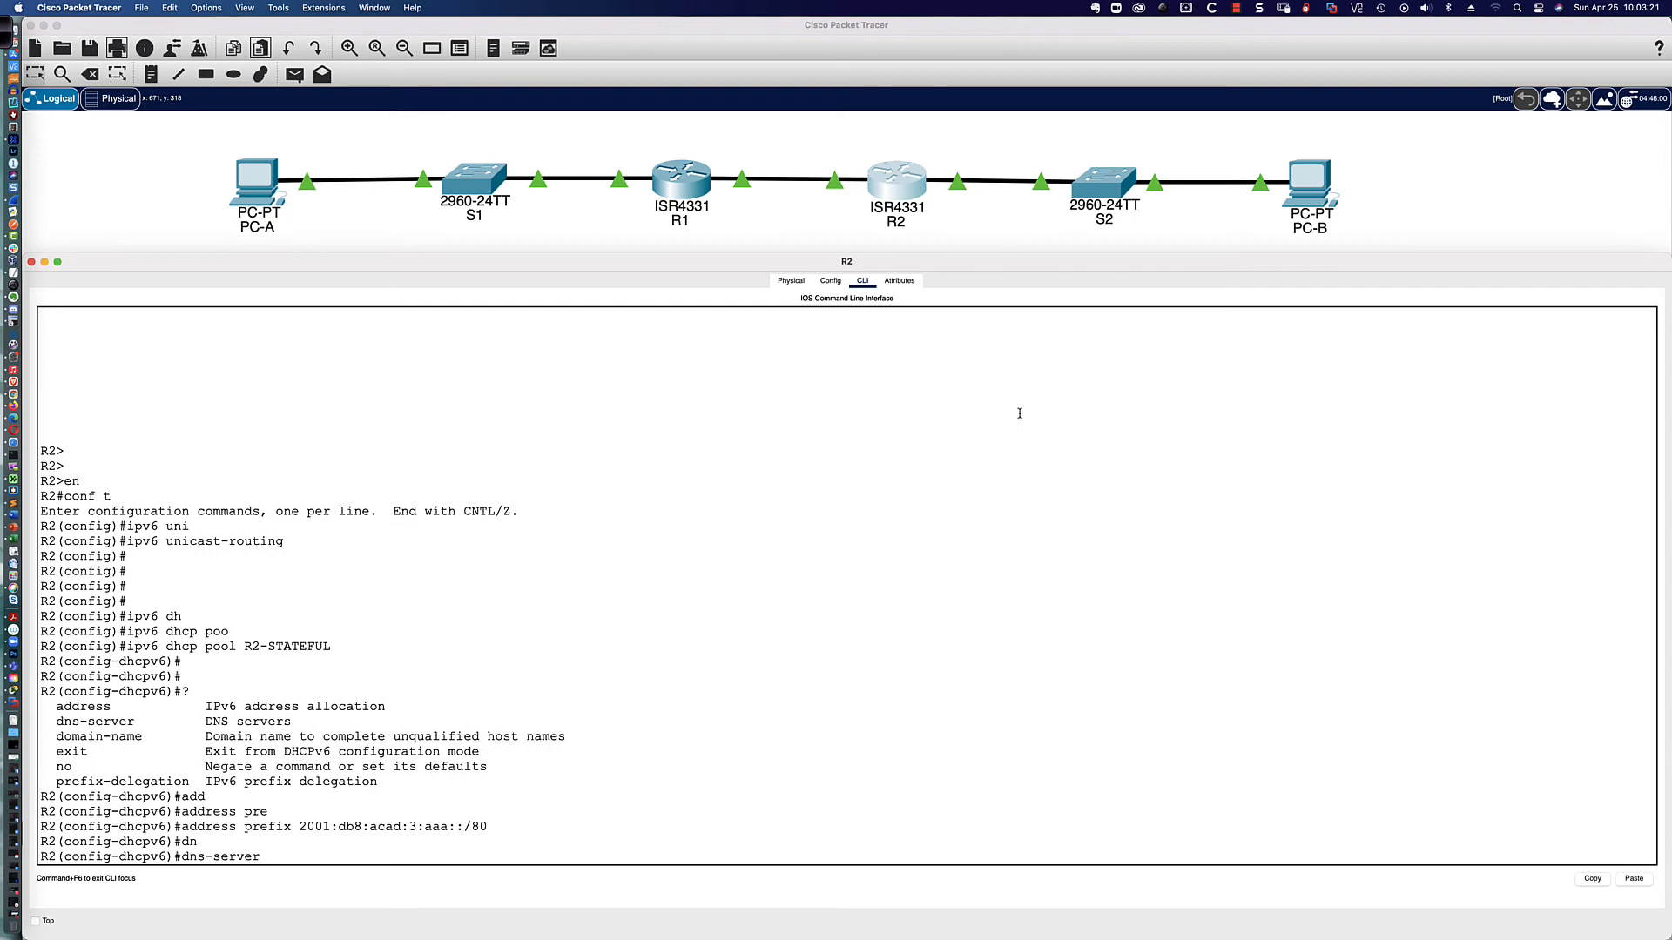
text(2001:db8:acad::254)
key(Return)
- Set the R2-STATEFUL pool's domain name to STATEFUL.com
text(do)
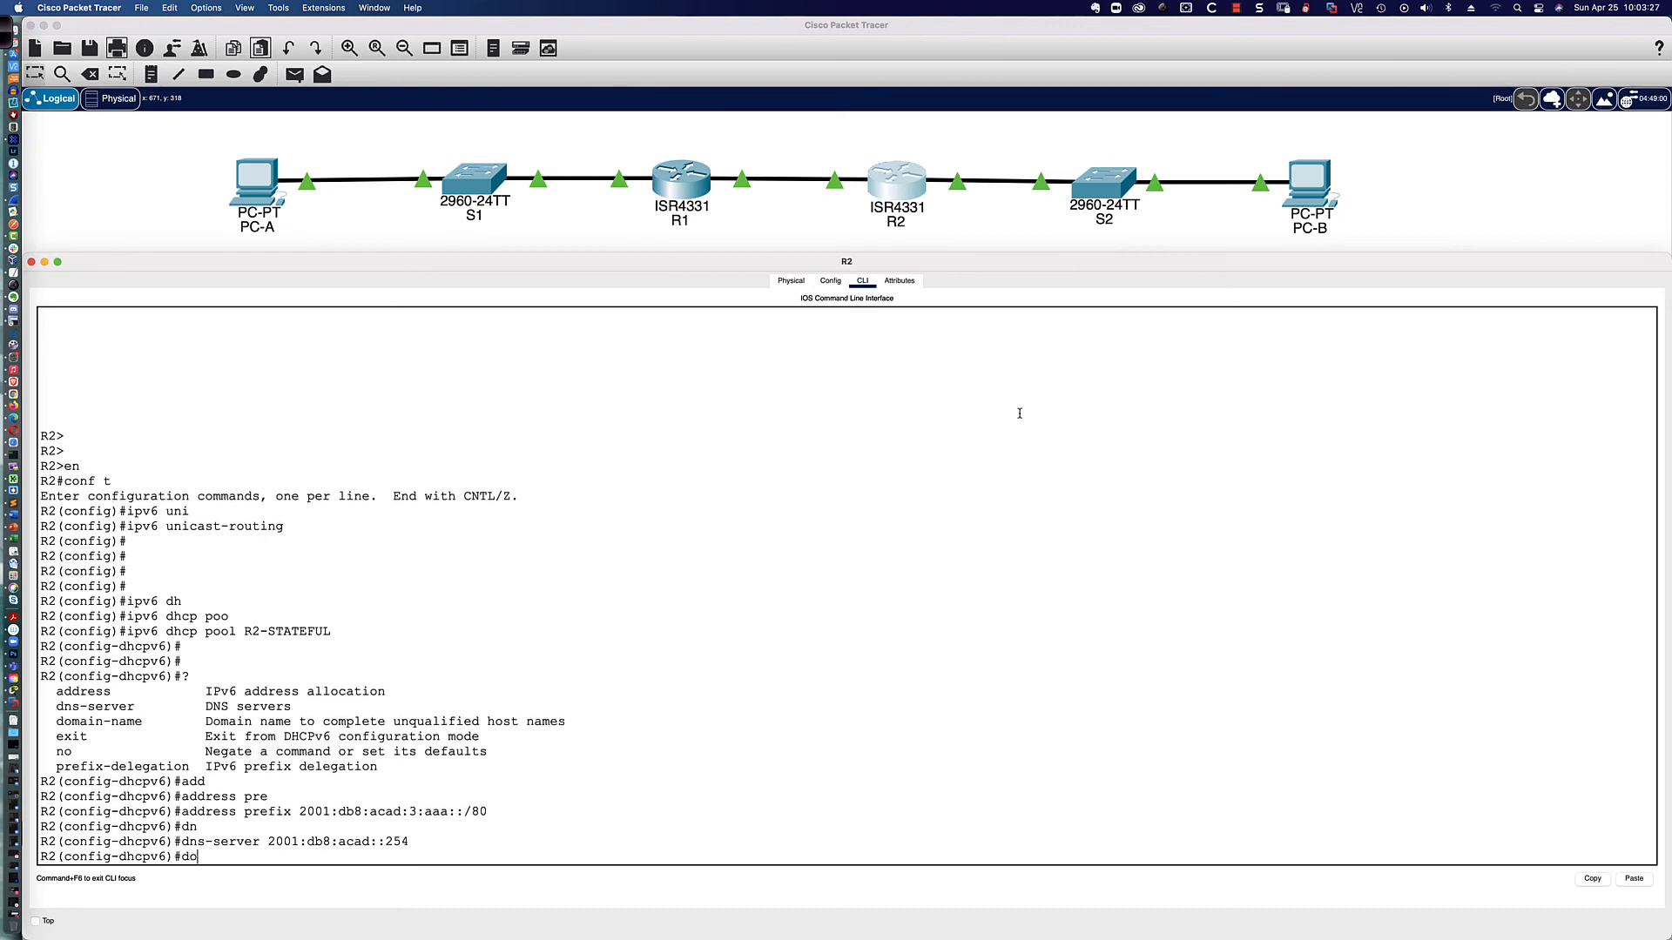
text(m)
key(Tab)
text(STATEFUL)
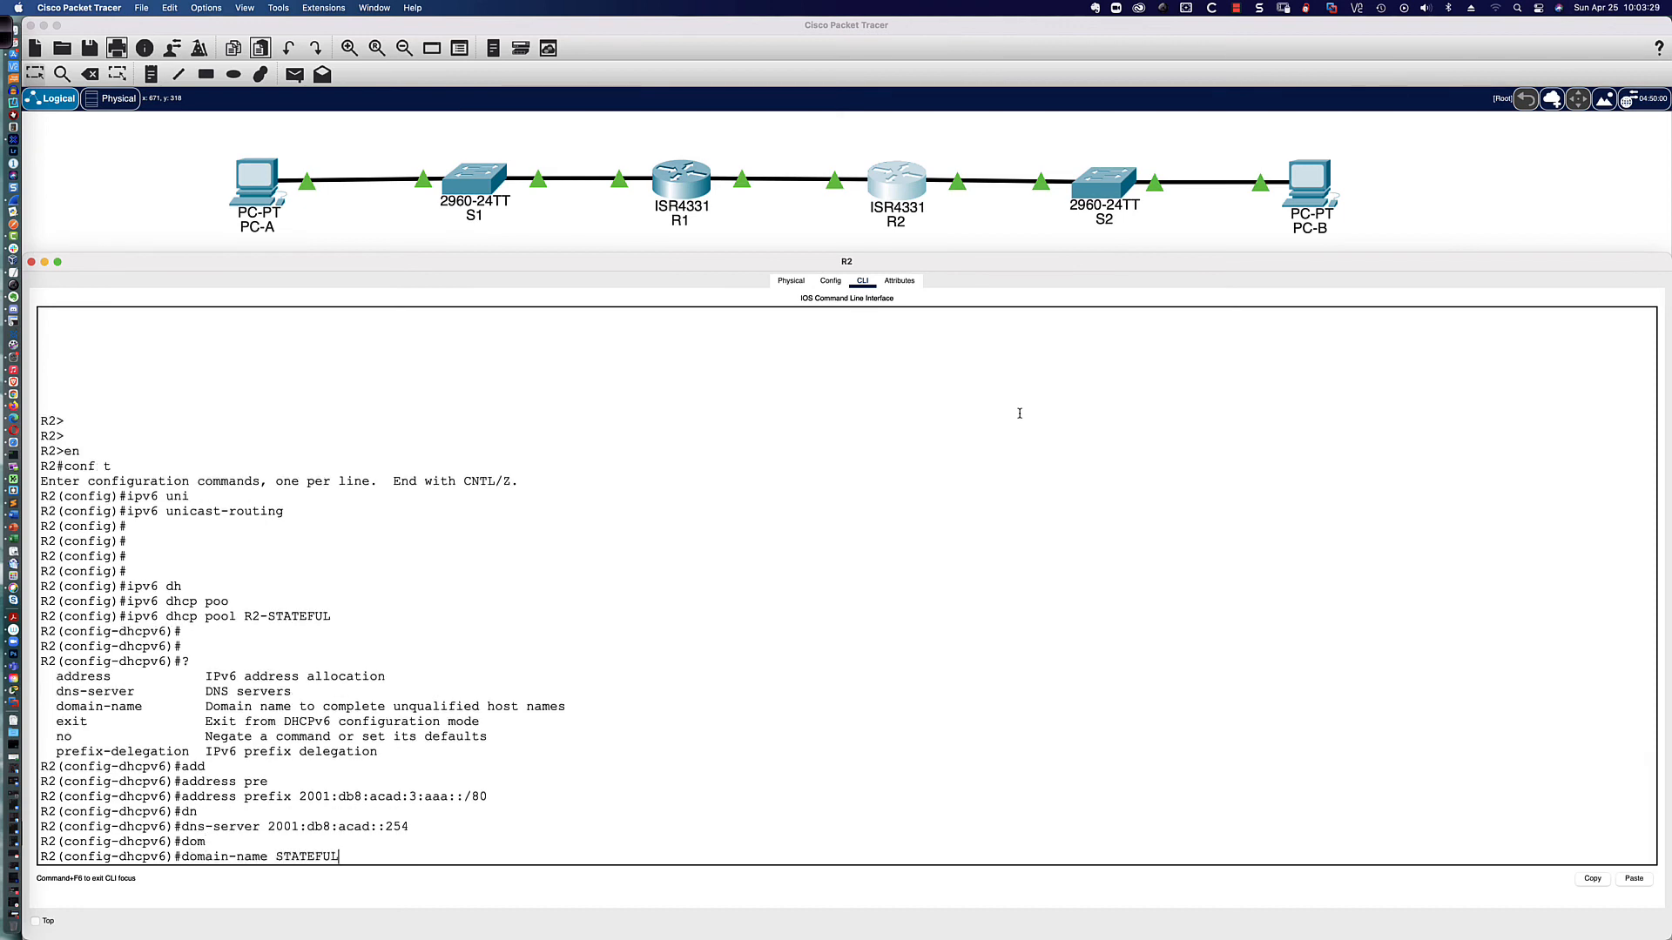
text(.com)
key(Return)
key(Return)
key(Return)
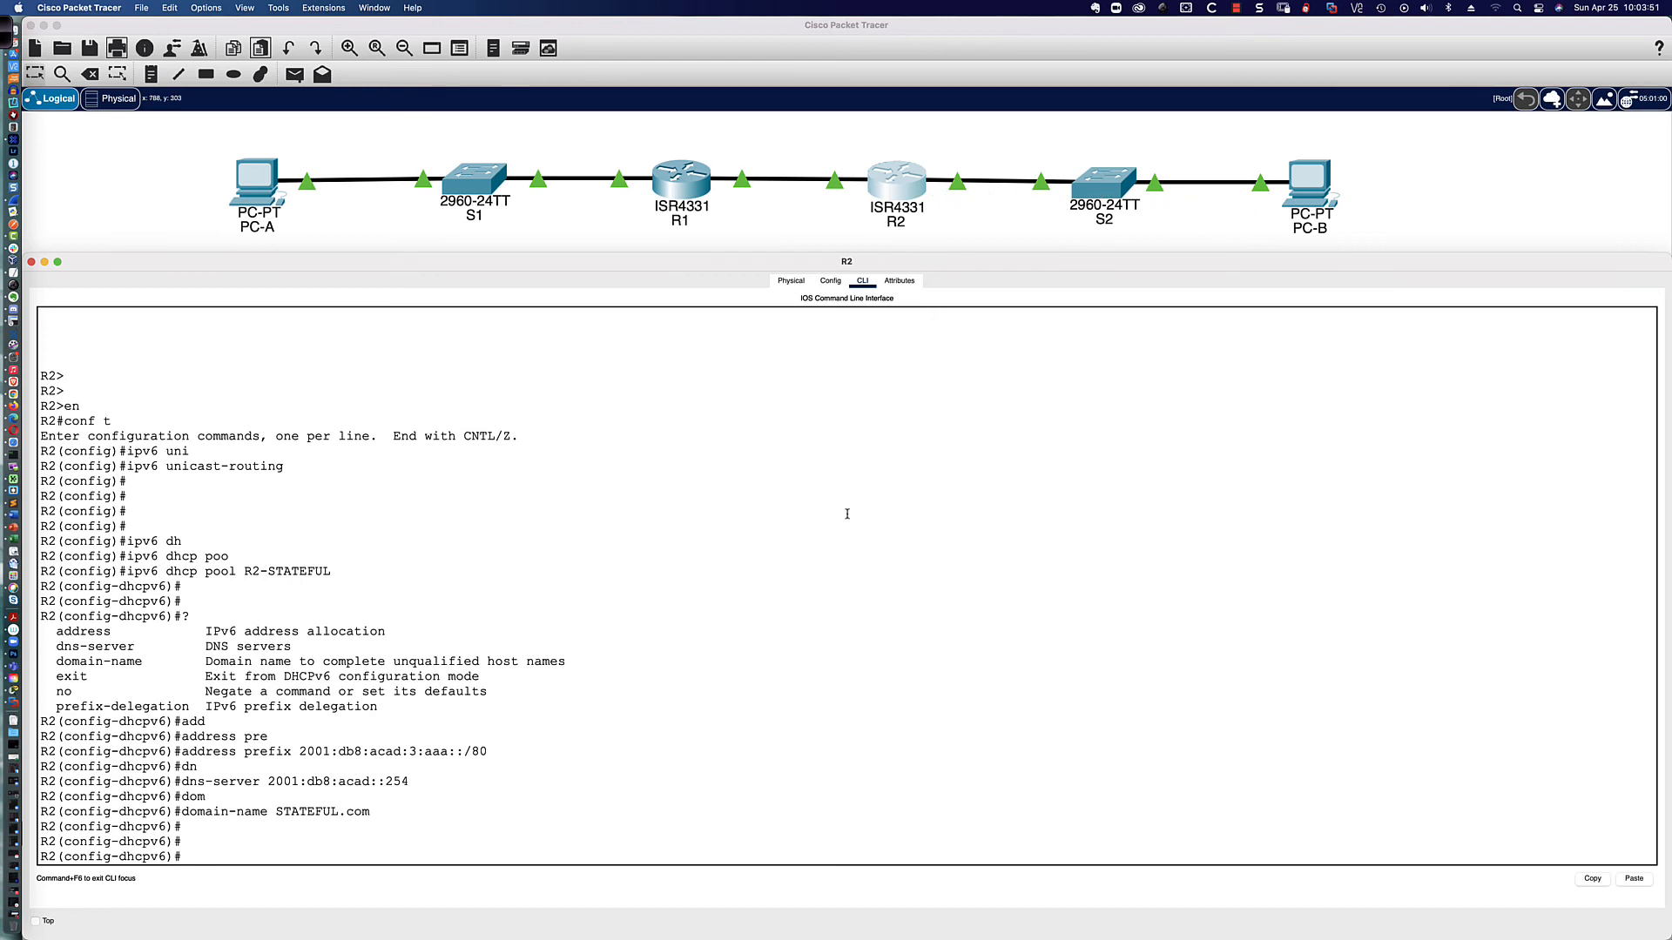
key(Return)
key(Return)
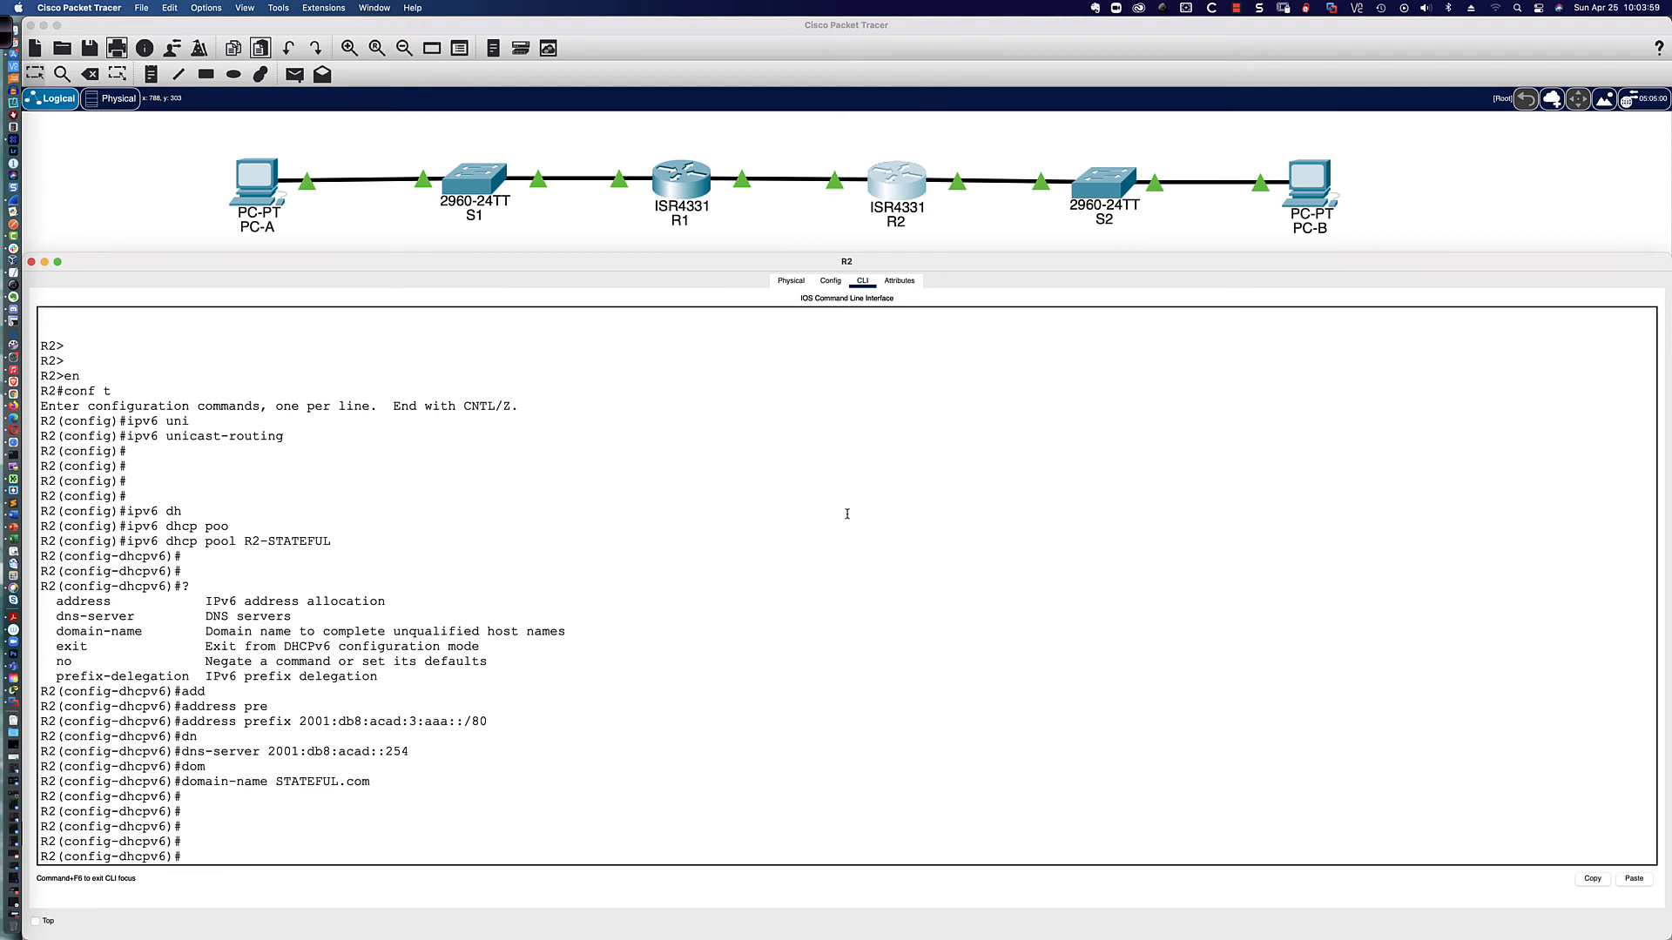
- Assign the R2-STATEFUL pool as the IPv6 DHCP server on R2's interface gi0/0/1
text(int gi0/0/1)
key(Return)
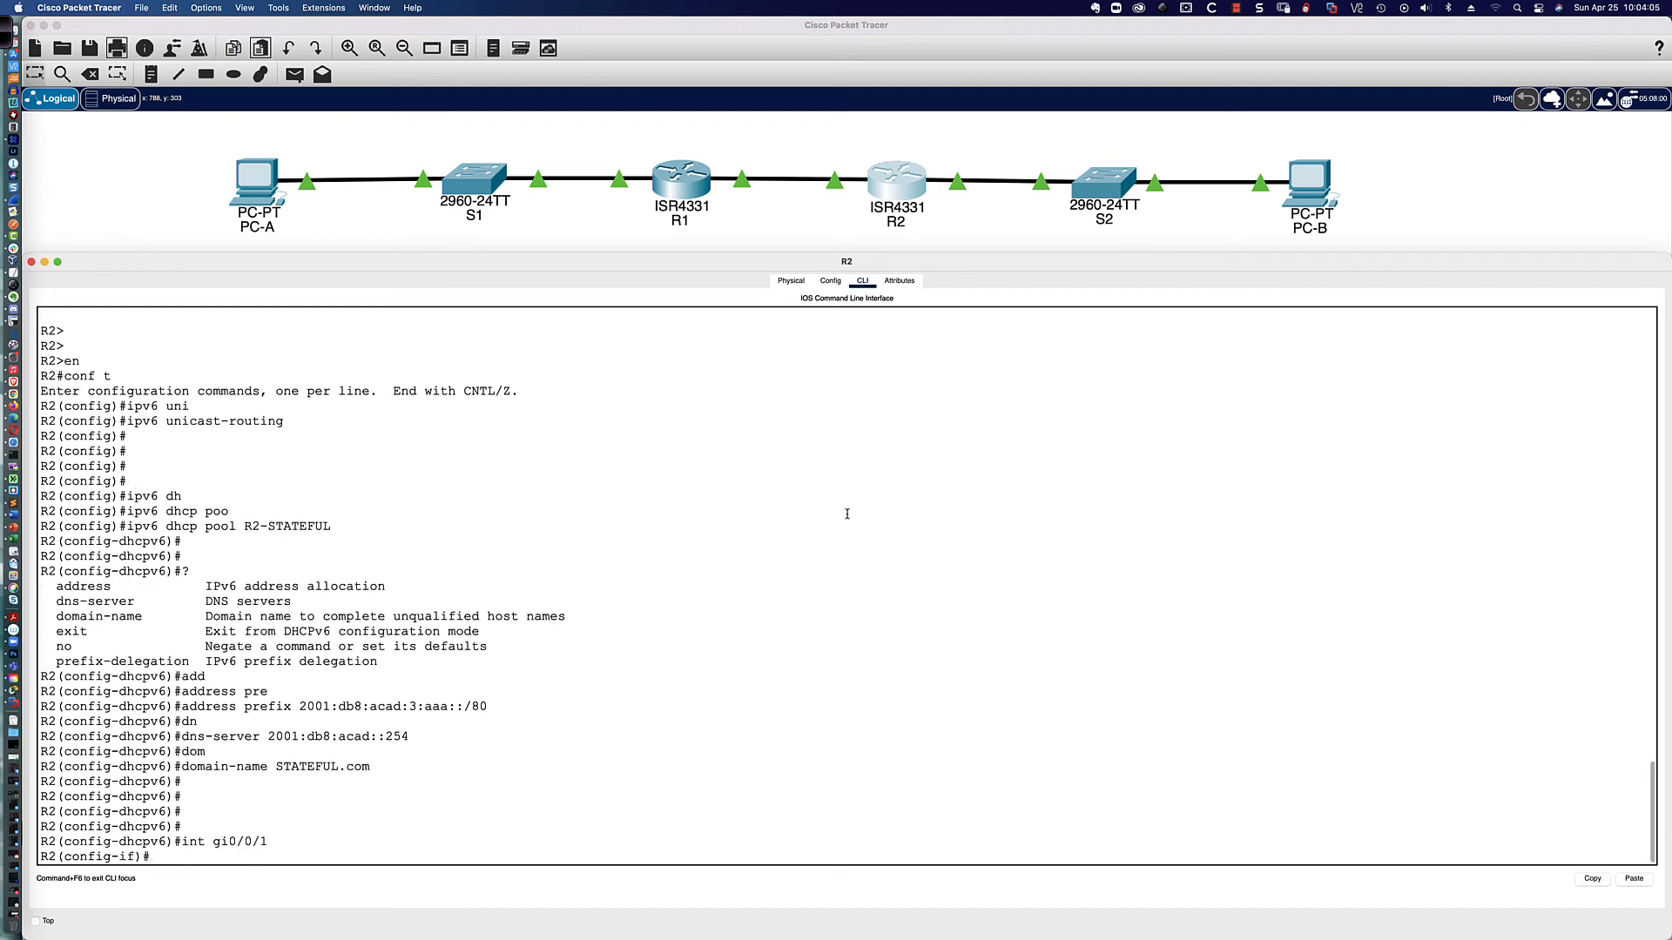
key(Return)
key(Return)
key(Return)
key(Return)
key(Return)
text(ip)
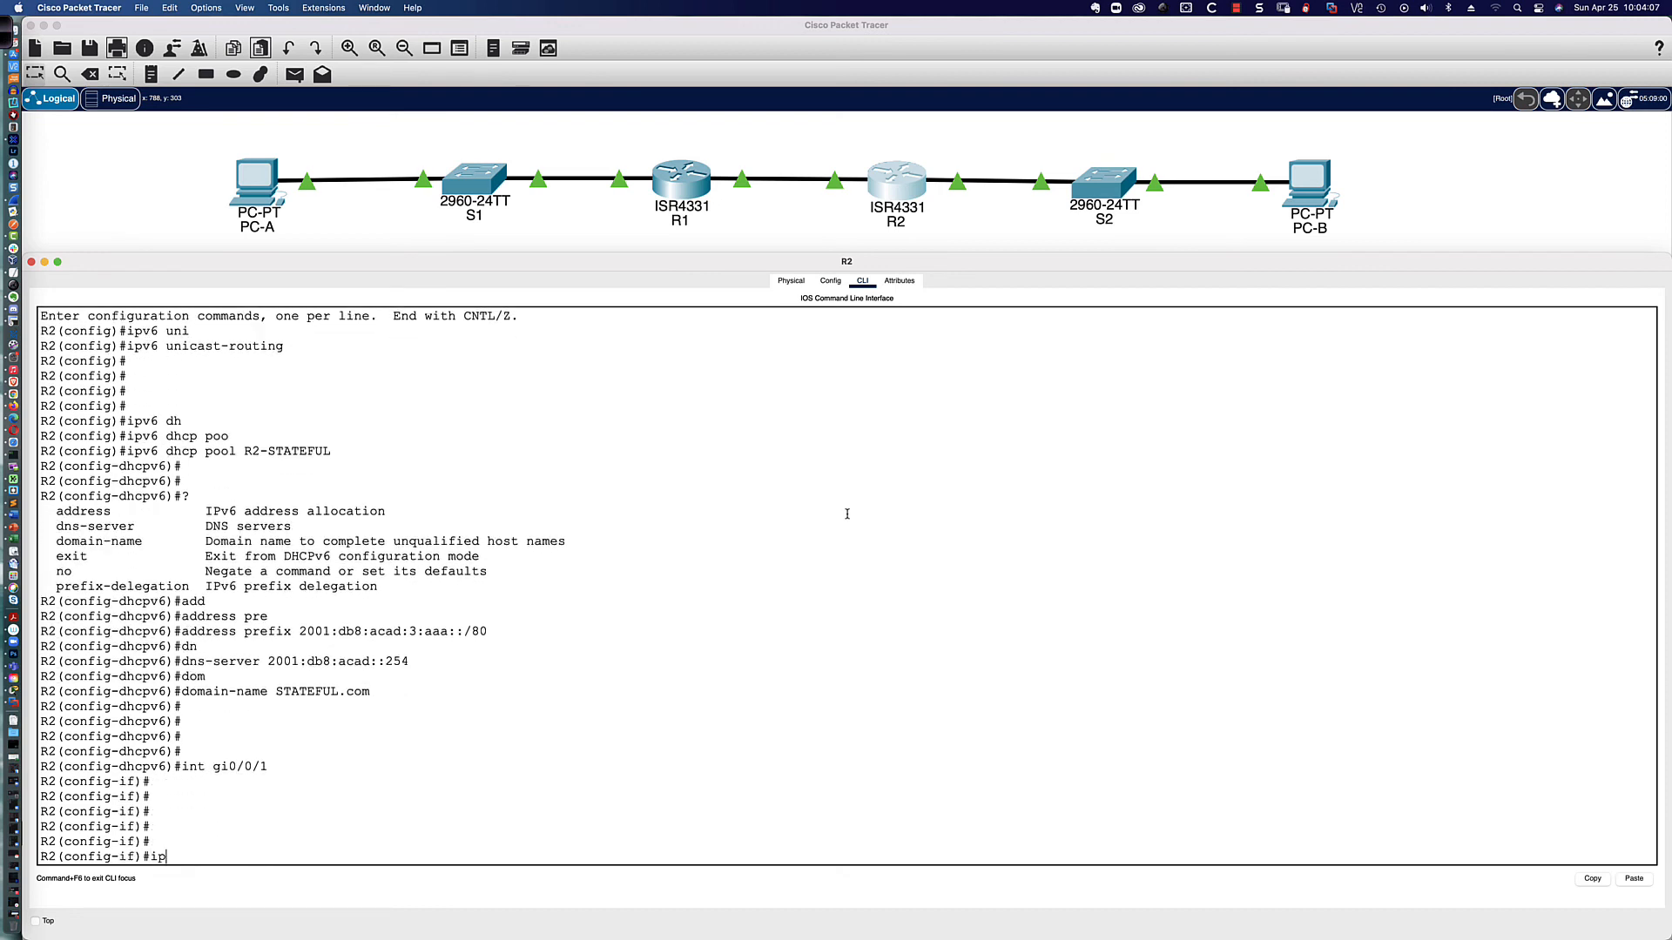
text(v6 dh)
key(Tab)
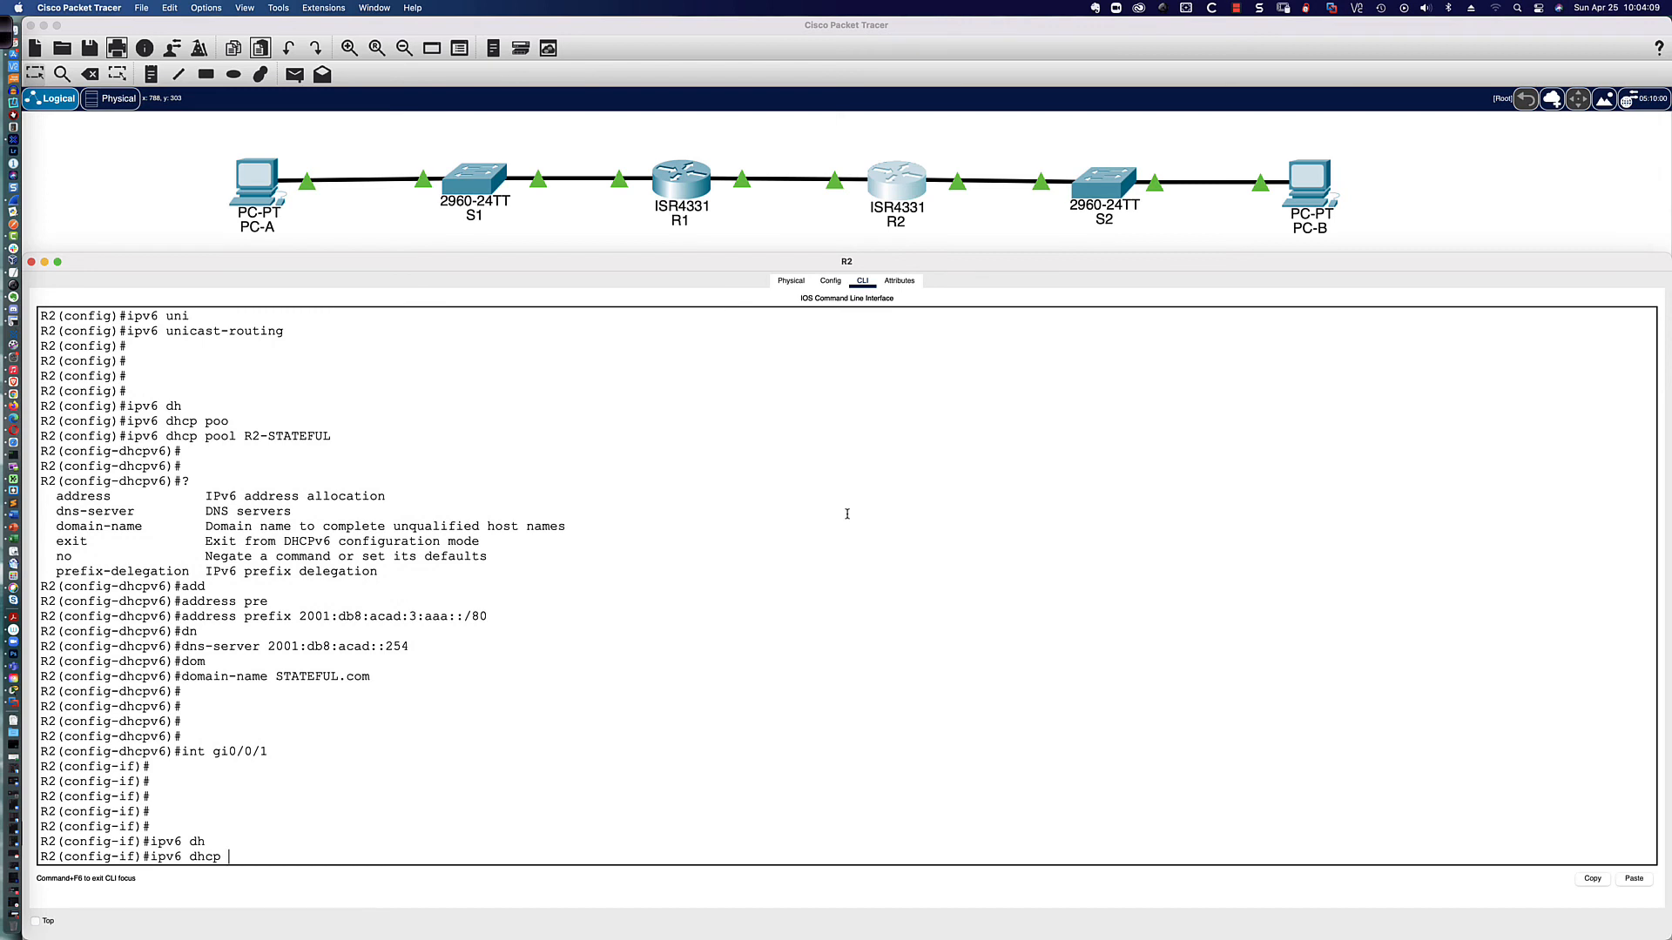
text(ser)
key(Tab)
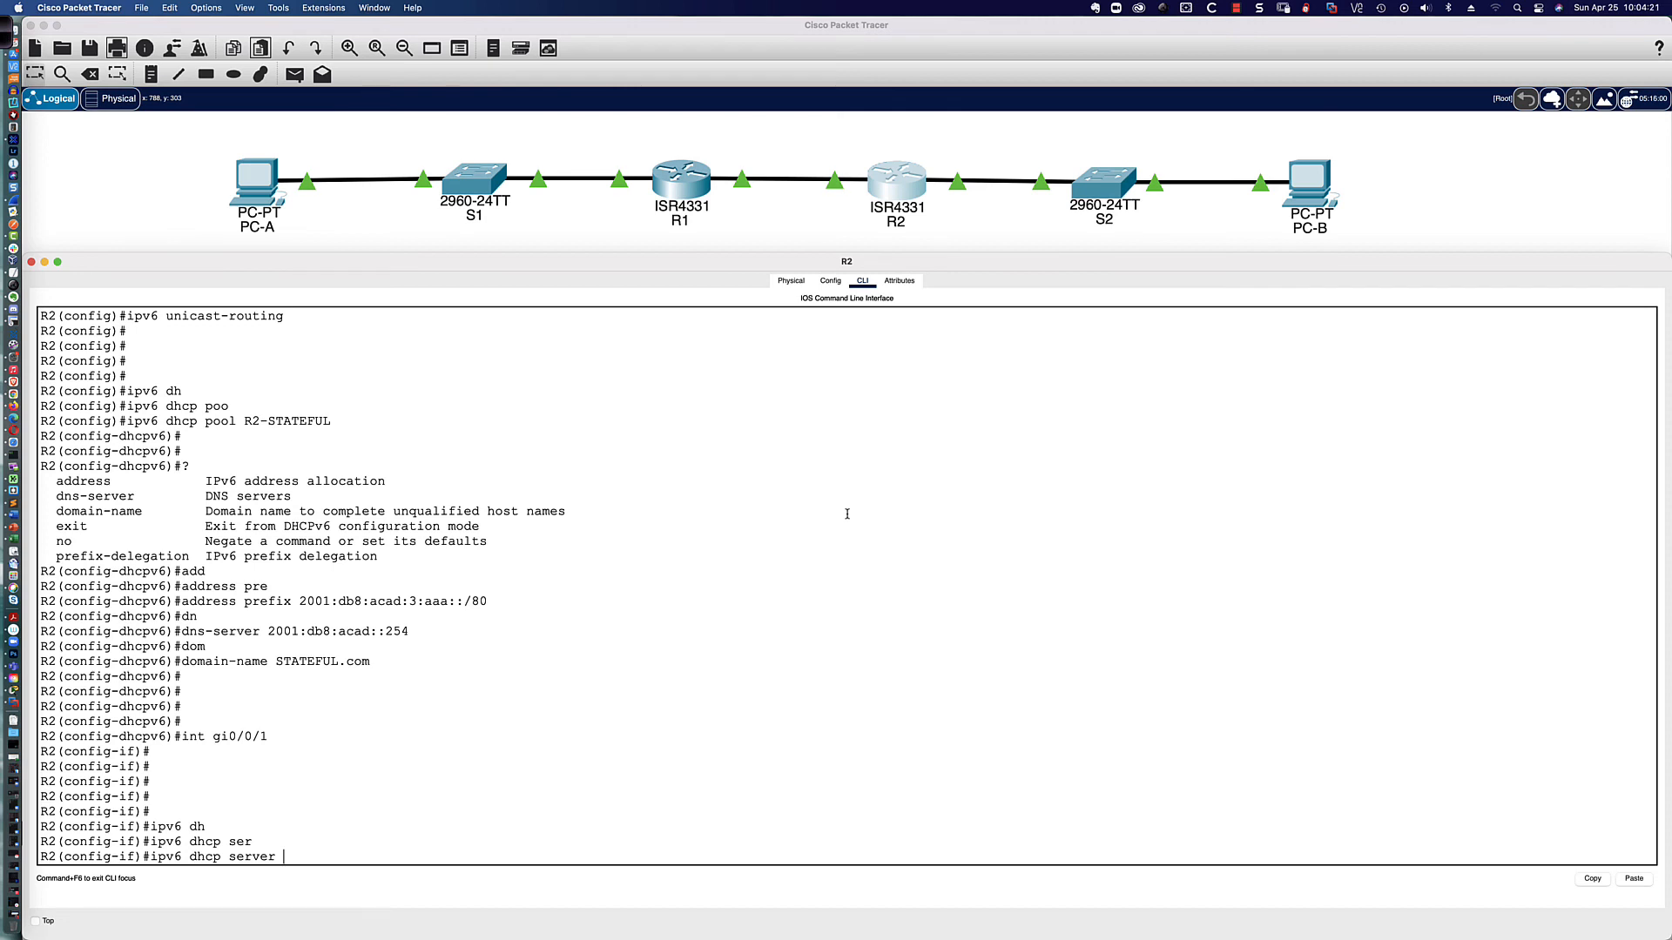
text(R2-STATEFUL)
key(Return)
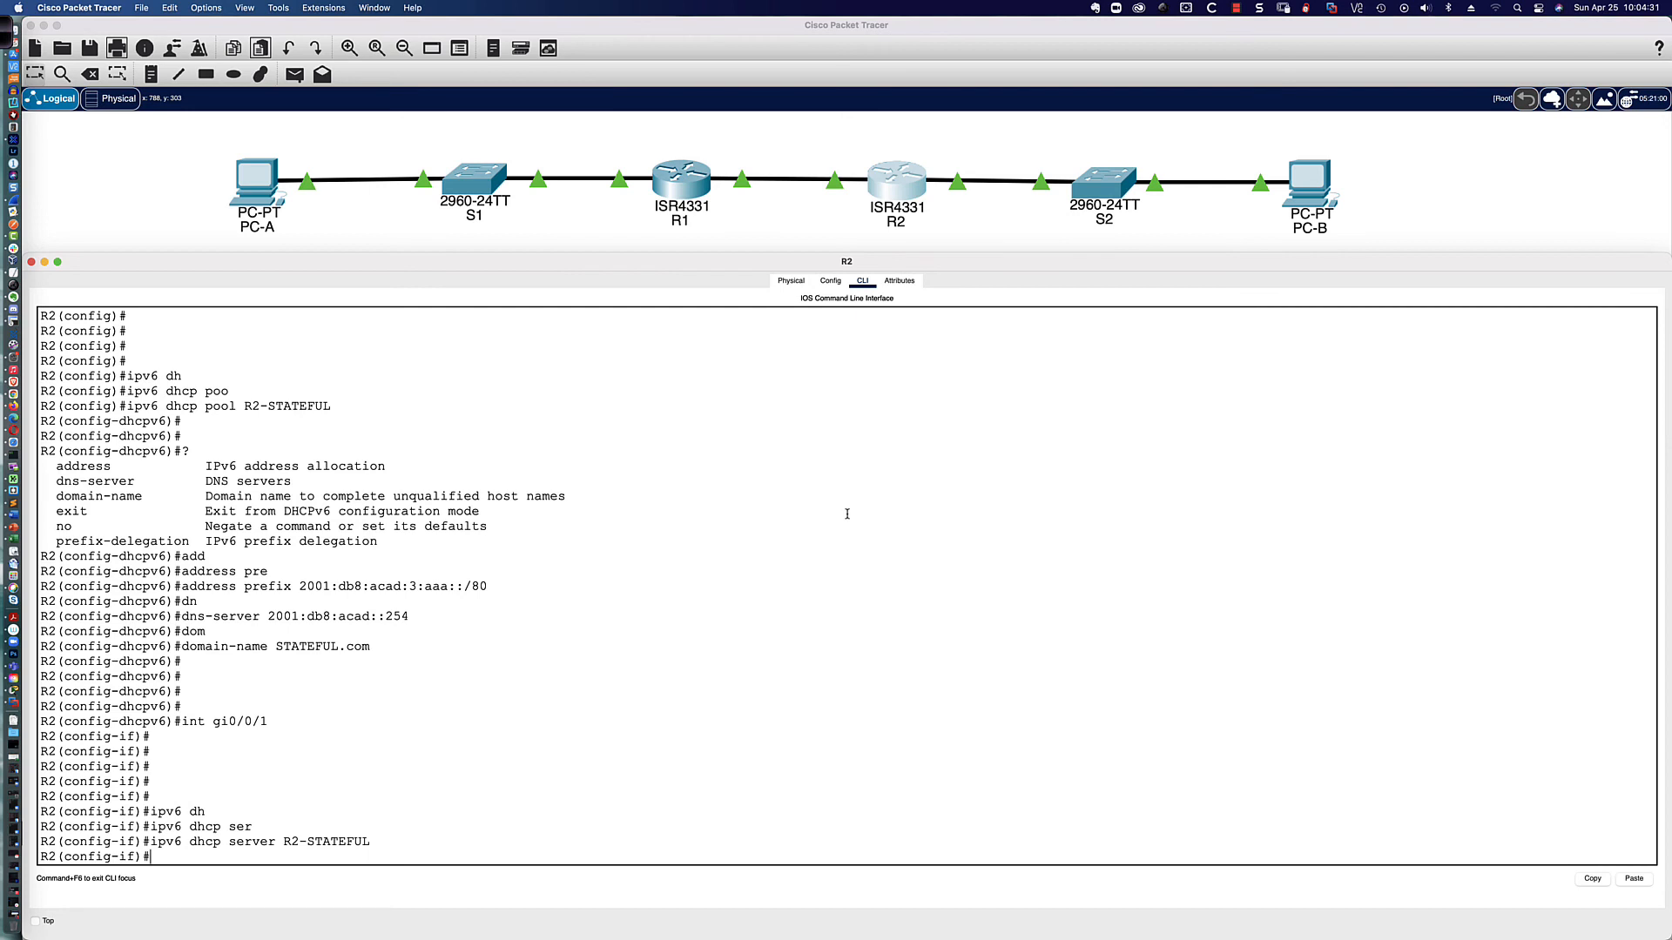
- List the ipv6 nd options on gi0/0/1, set the managed-config-flag, and end configuration mode
text(ipv6 nd ?)
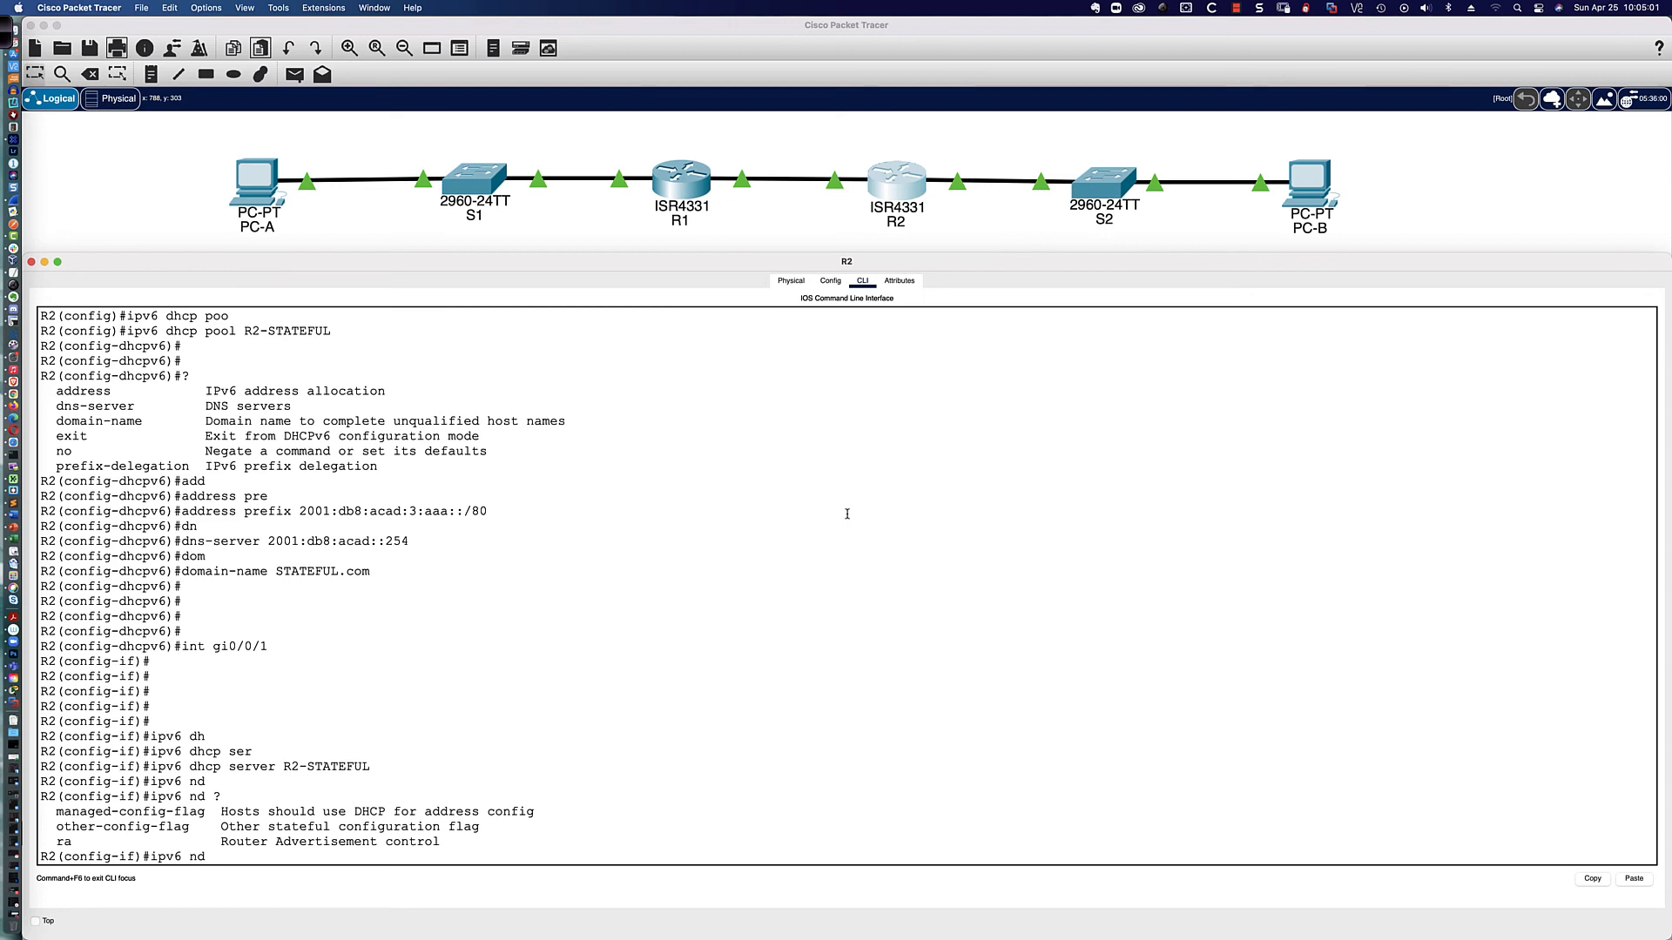
text(m)
key(Tab)
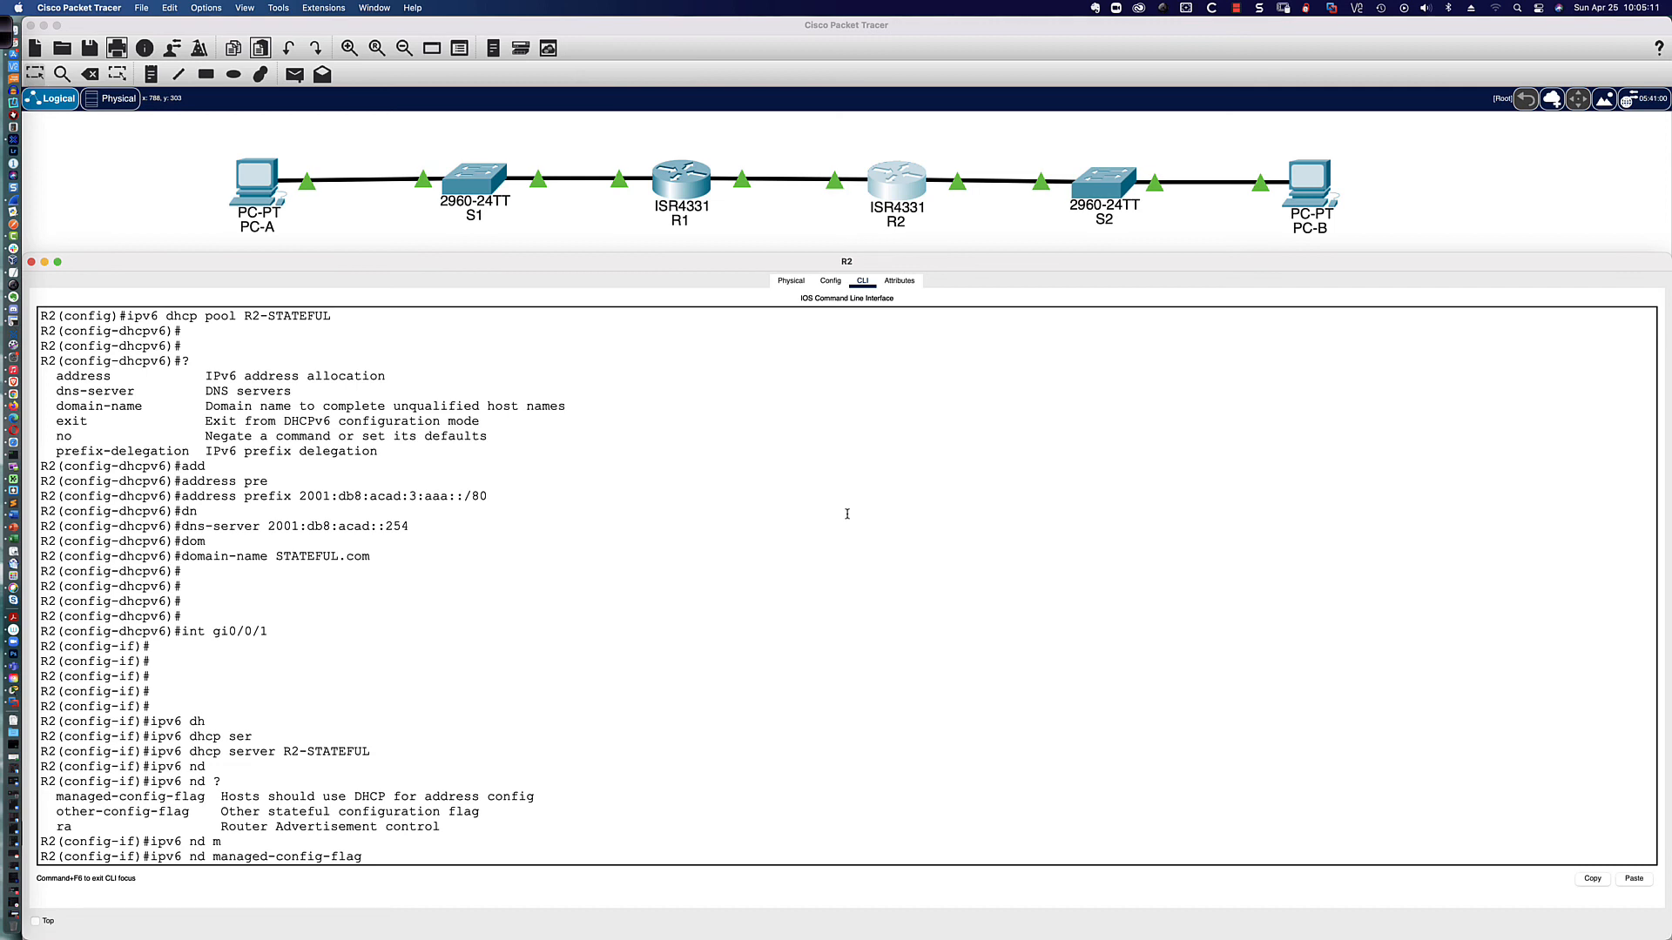
key(Return)
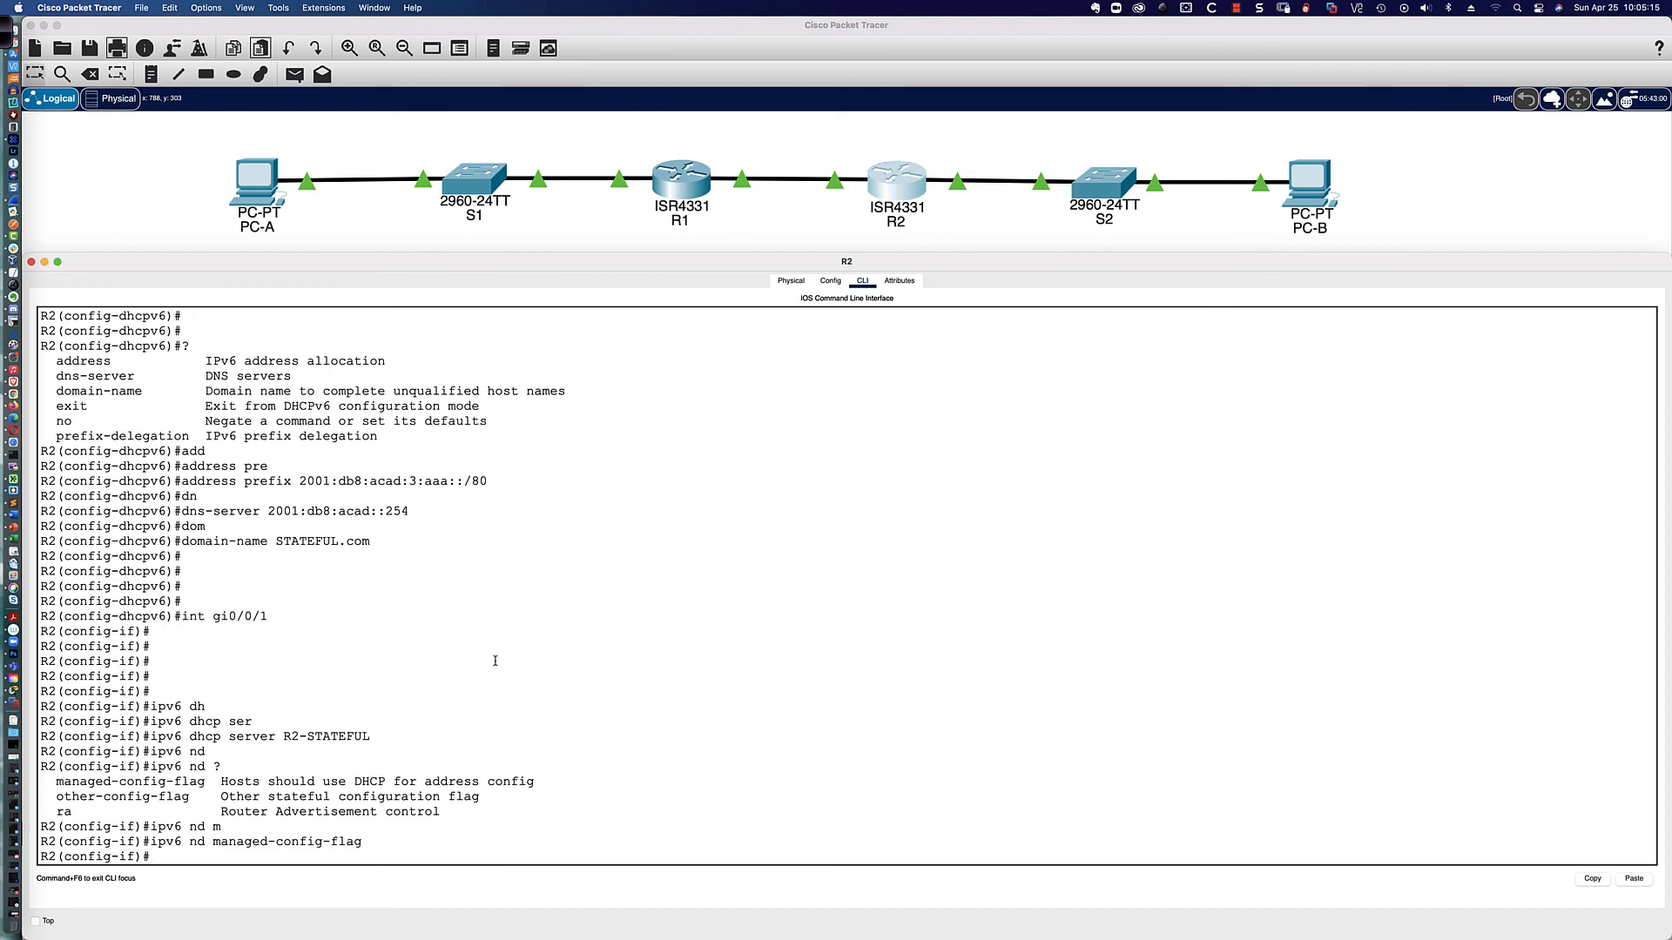
text(end)
key(Return)
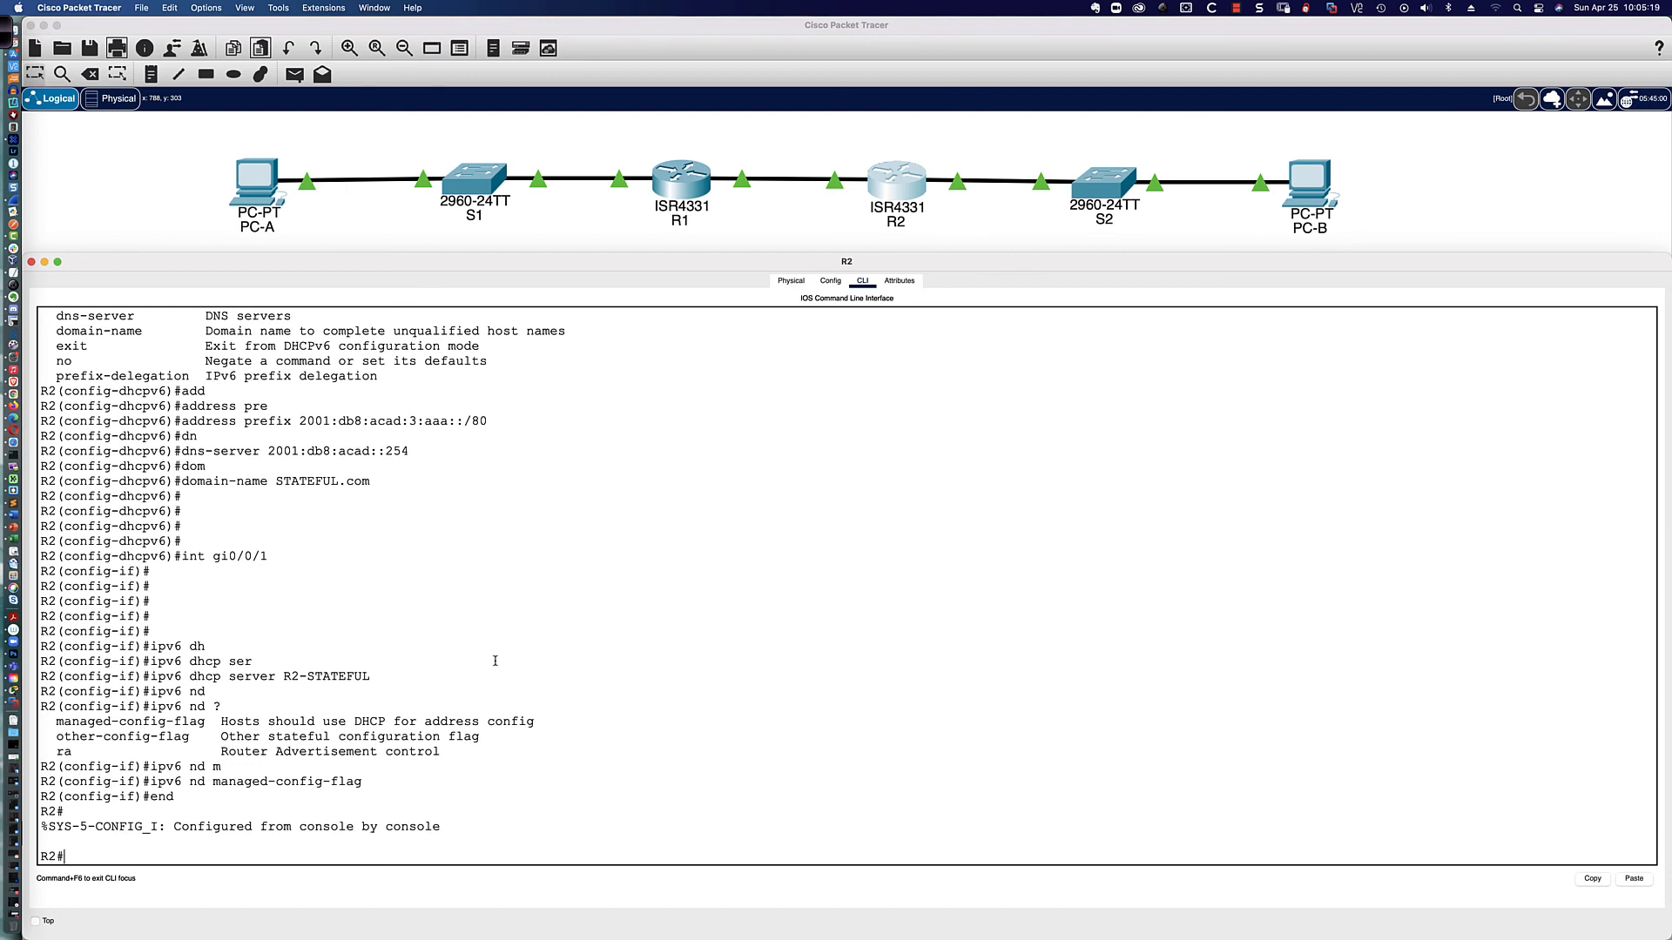
scroll(495, 661, up, 1)
scroll(1344, 407, up, 1)
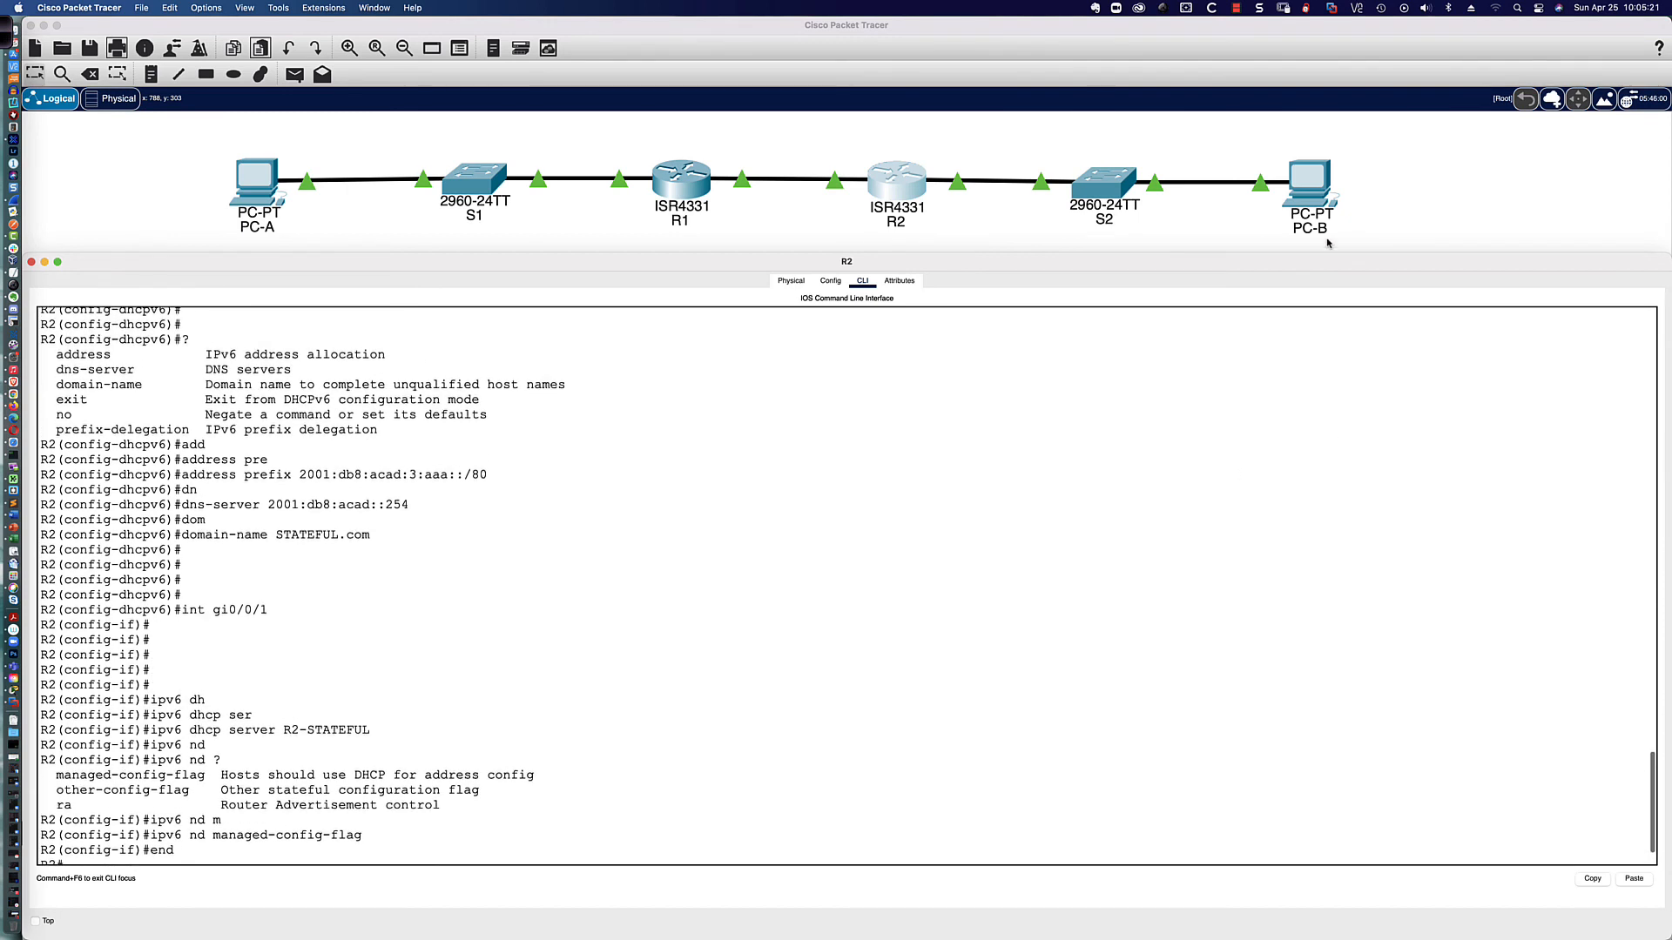
- In PC-B's IP configuration, switch IPv6 to Static and back to Automatic to request a new address
click(1306, 182)
click(1305, 183)
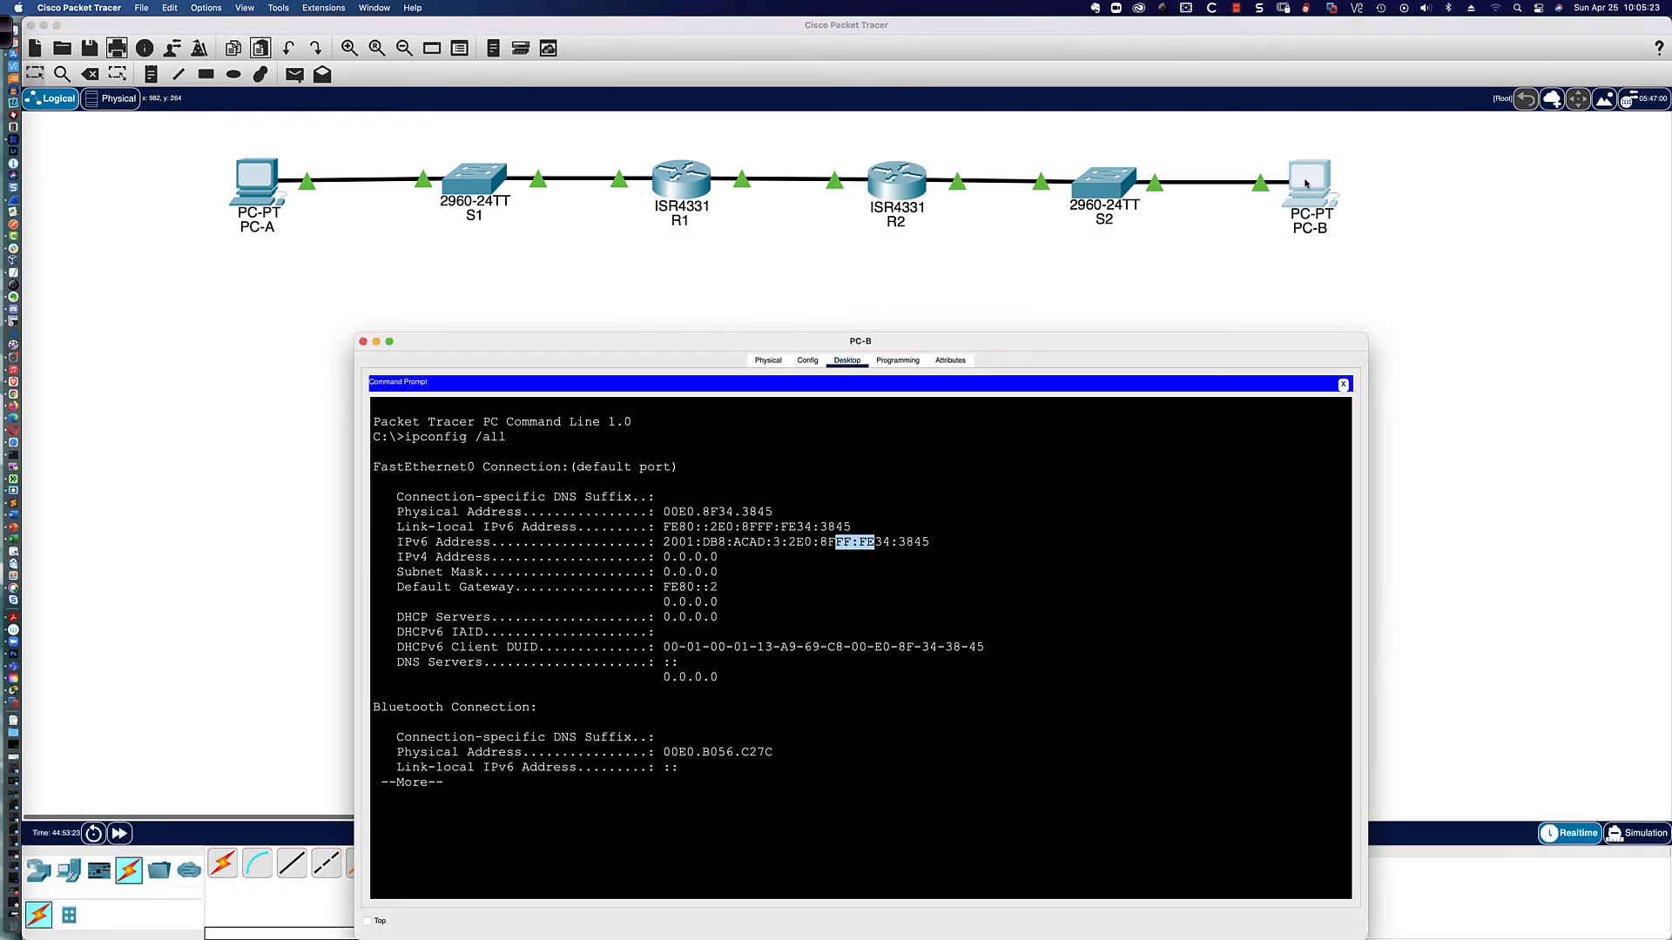
click(1343, 385)
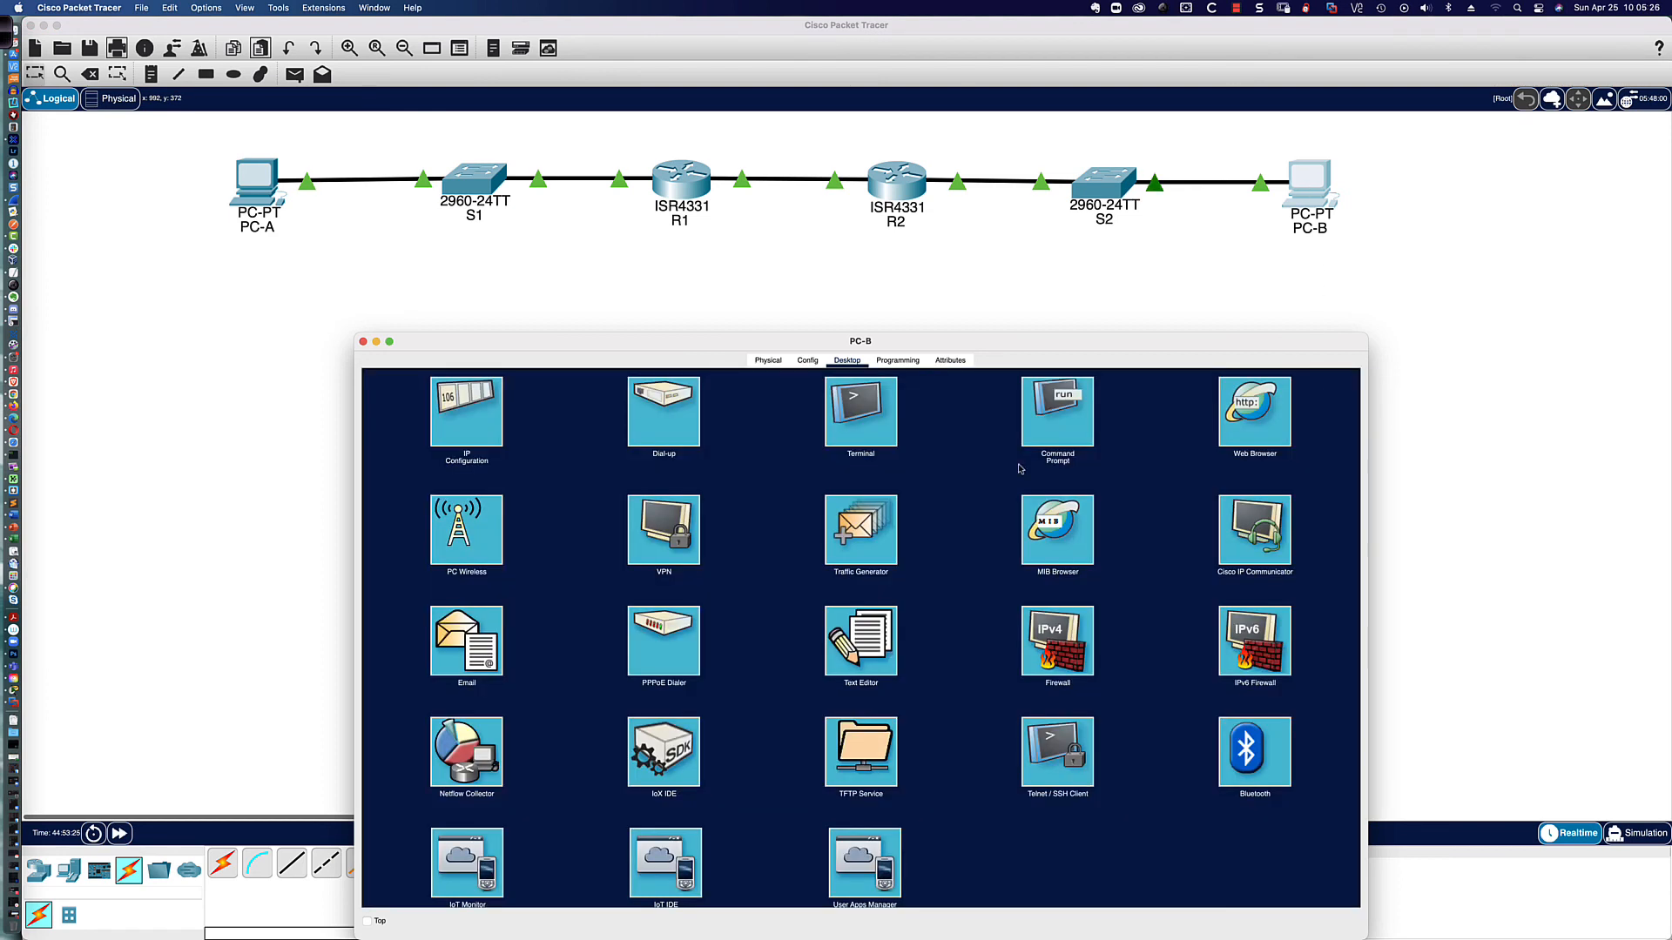
click(443, 422)
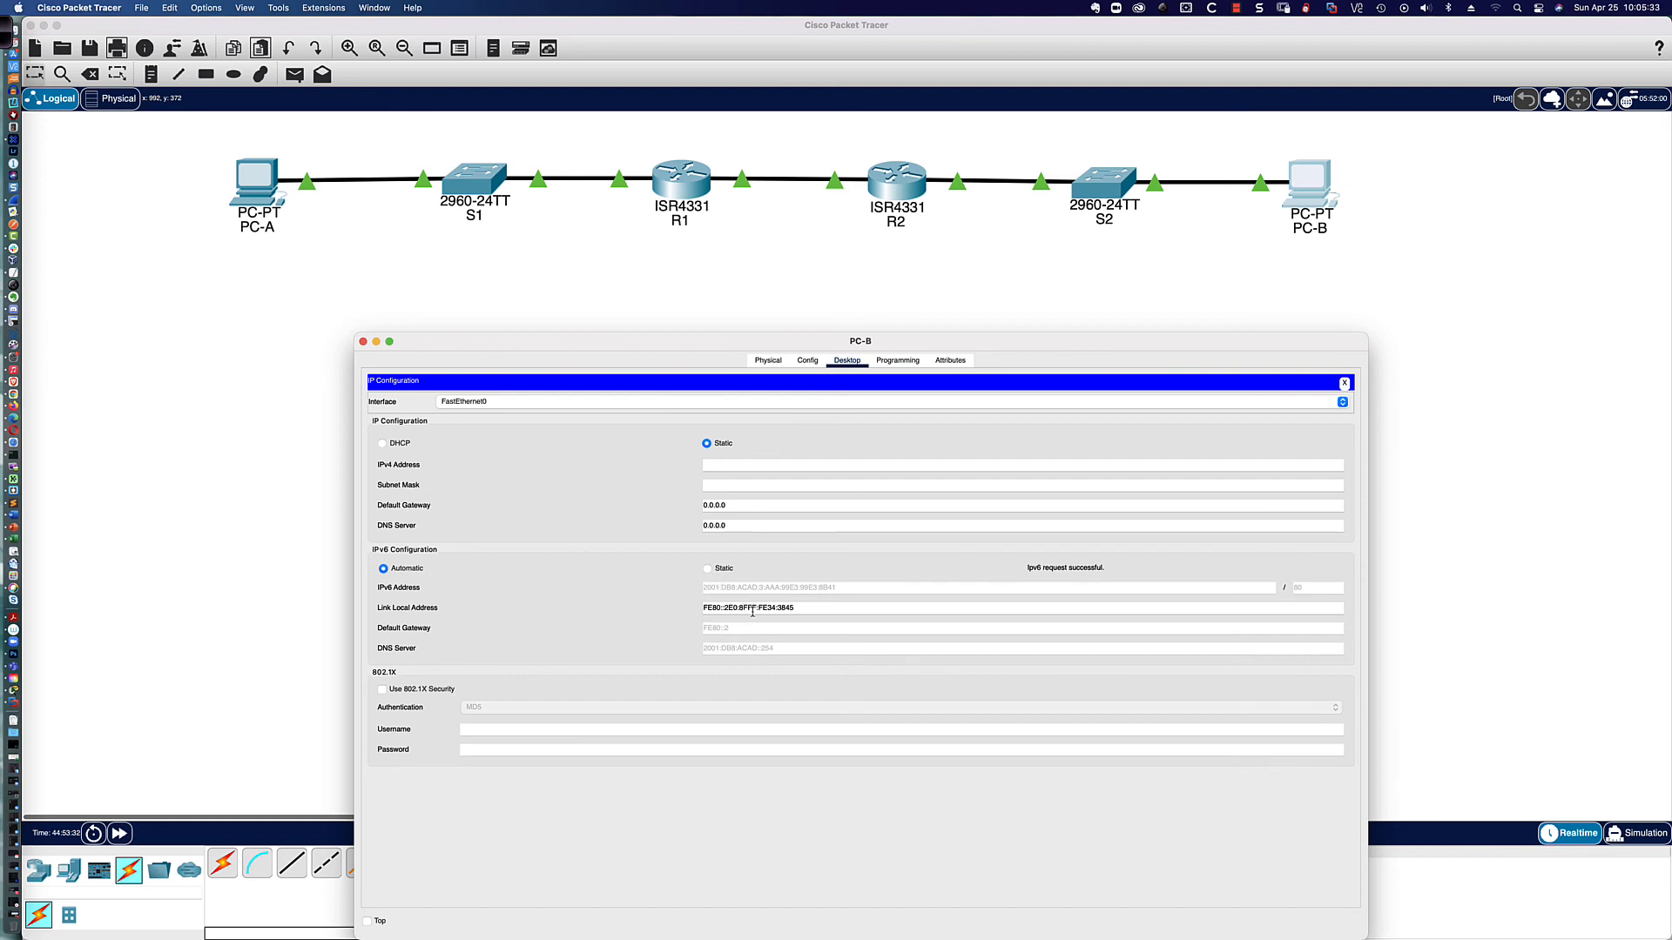
click(707, 570)
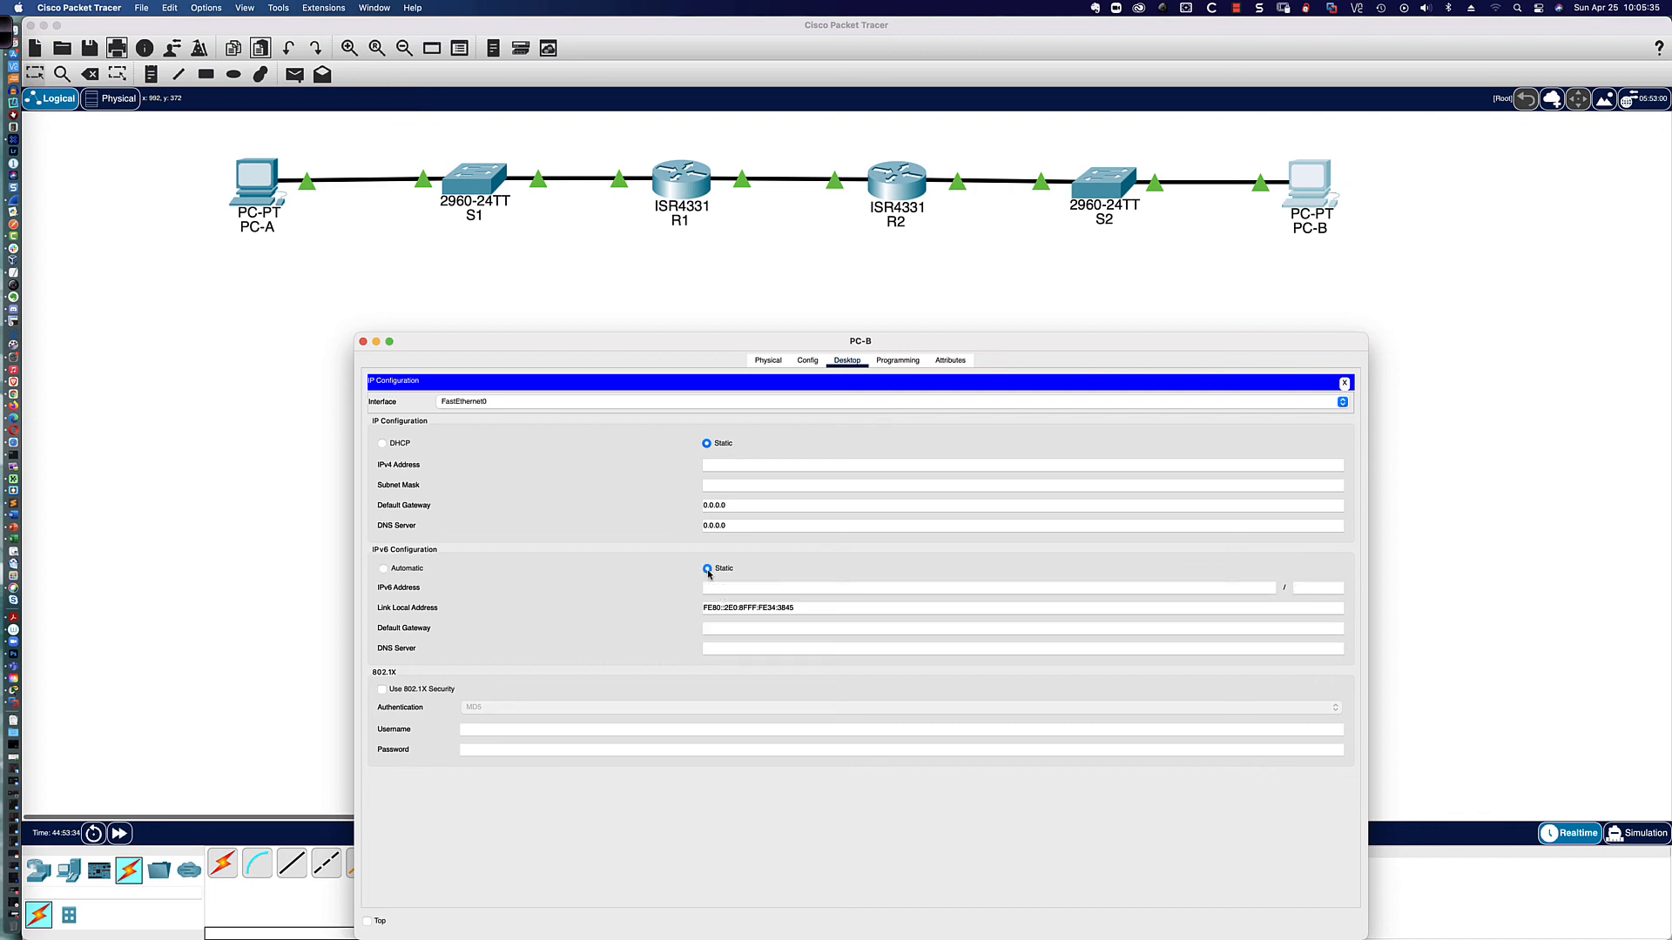
click(384, 570)
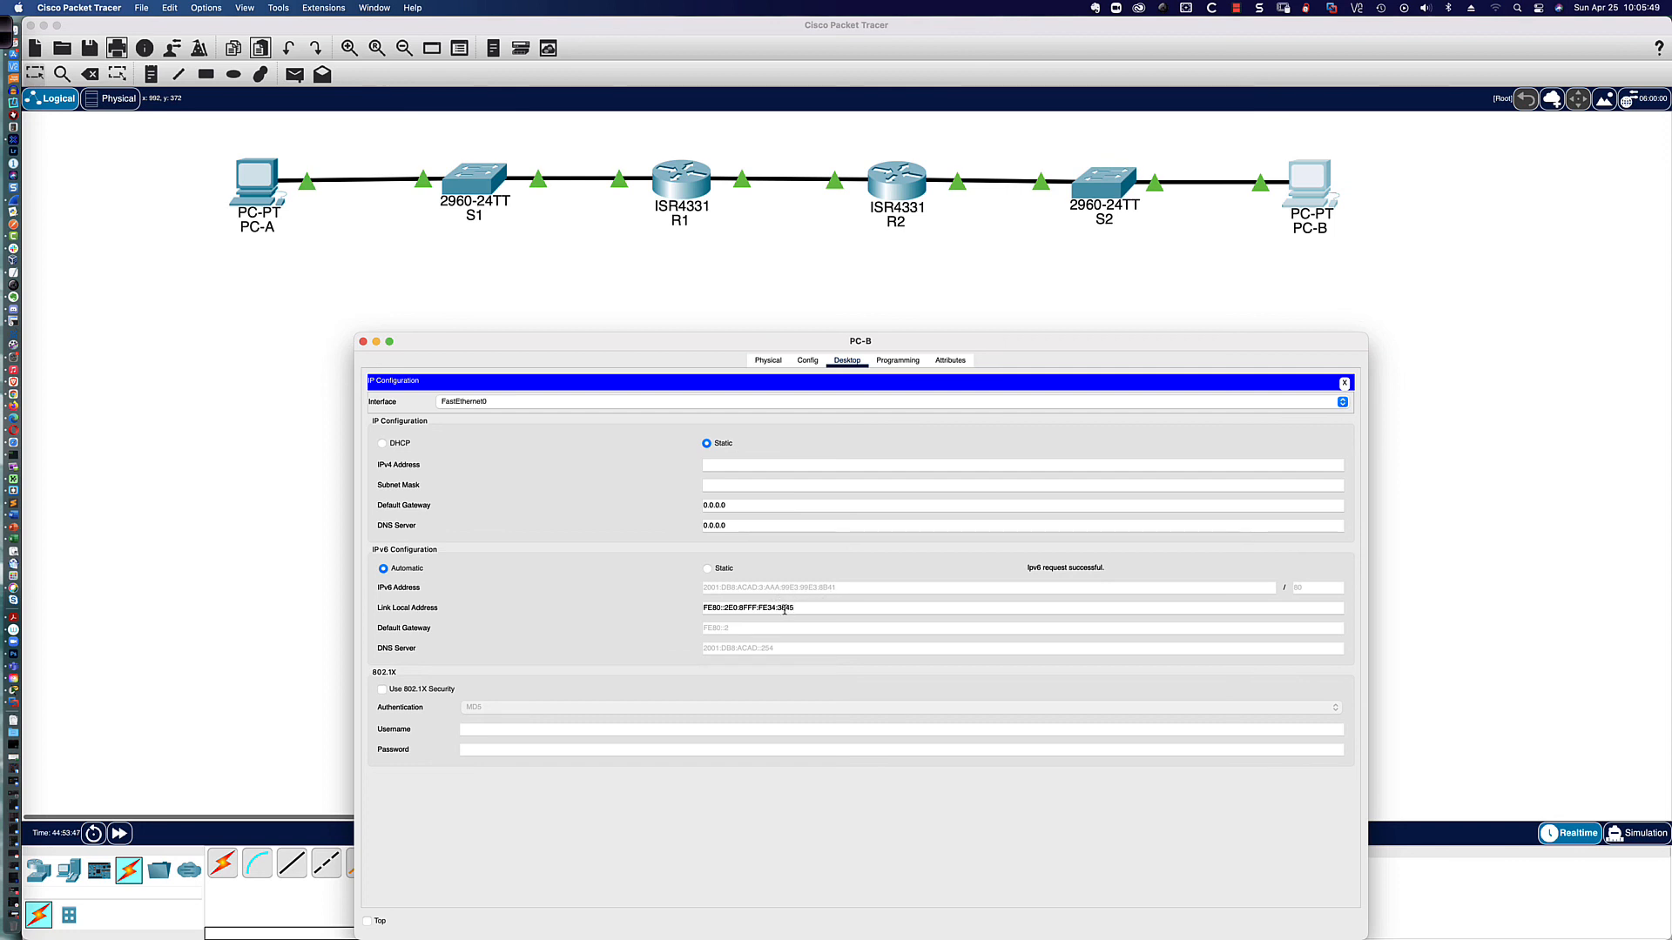
- Examine the interface identifier in PC-B's link-local address and close the IP configuration
drag(750, 608, 770, 611)
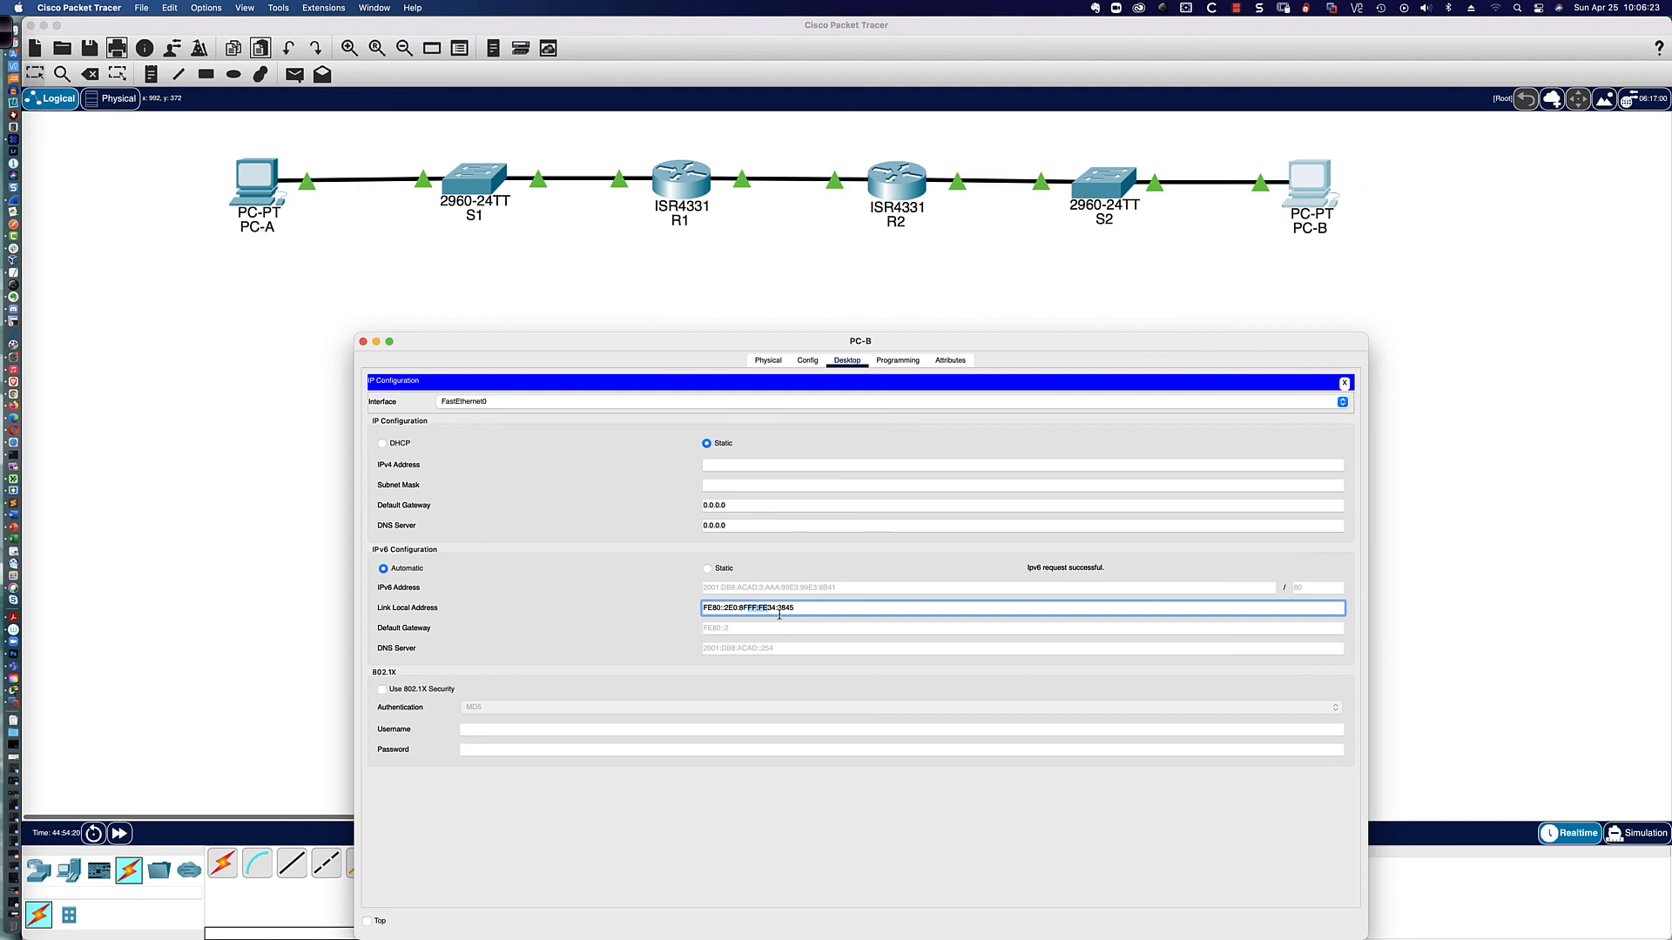
click(751, 610)
drag(728, 607, 796, 608)
click(839, 606)
click(1345, 385)
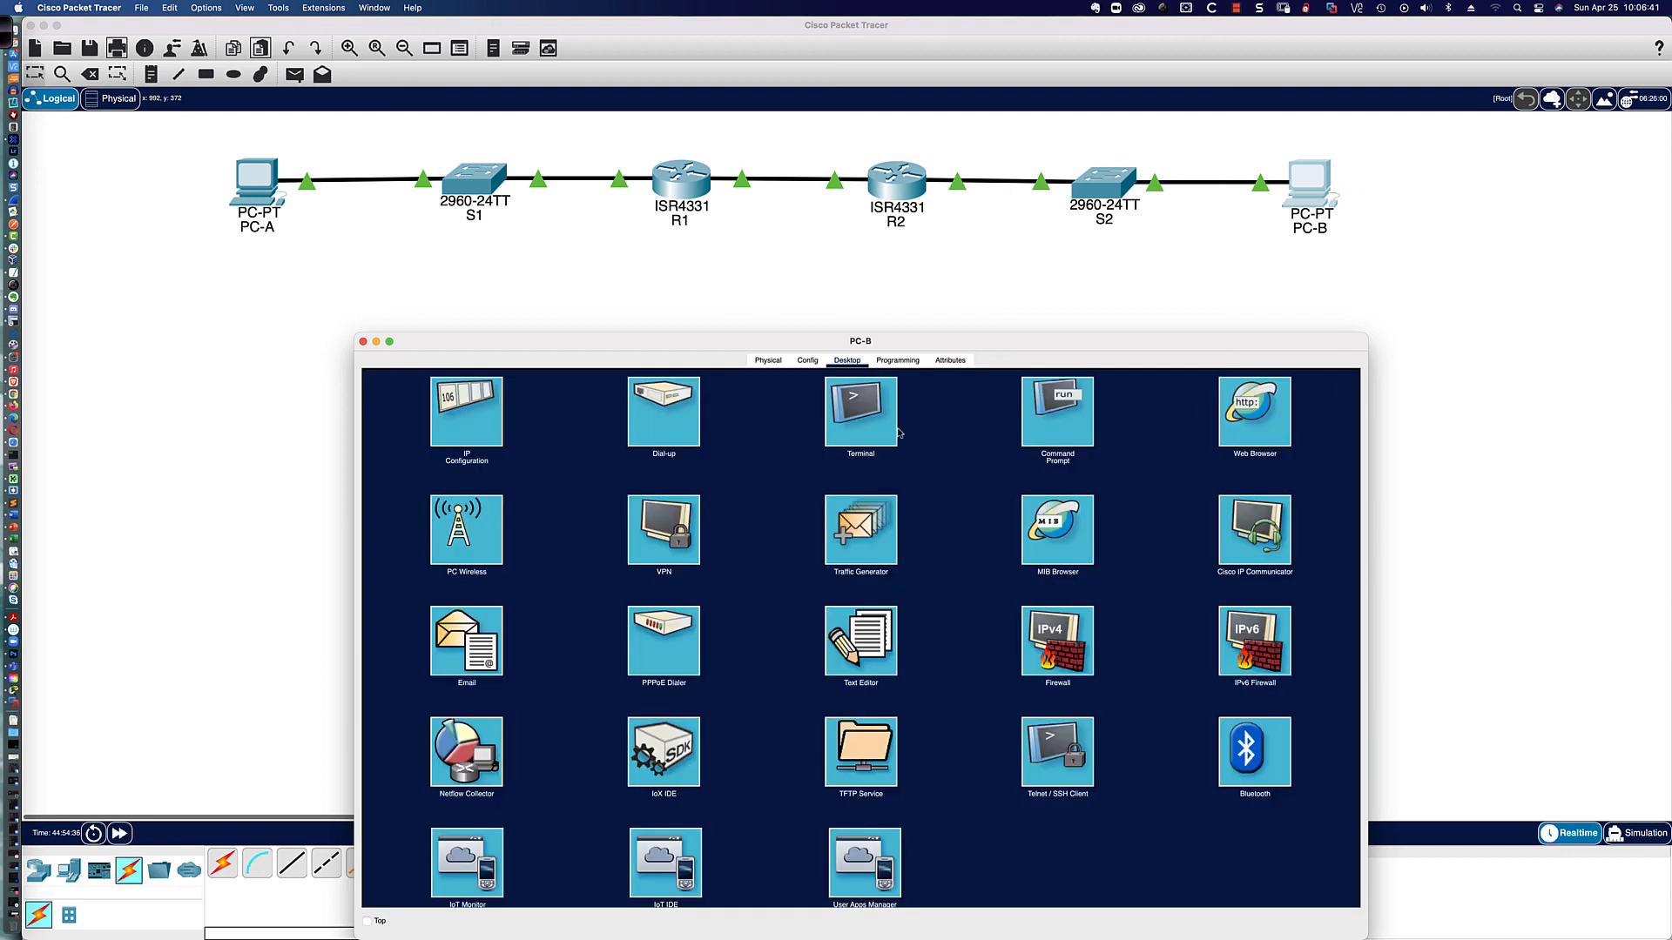
- Run ipconfig /all again in PC-B's command prompt
click(901, 431)
key(q)
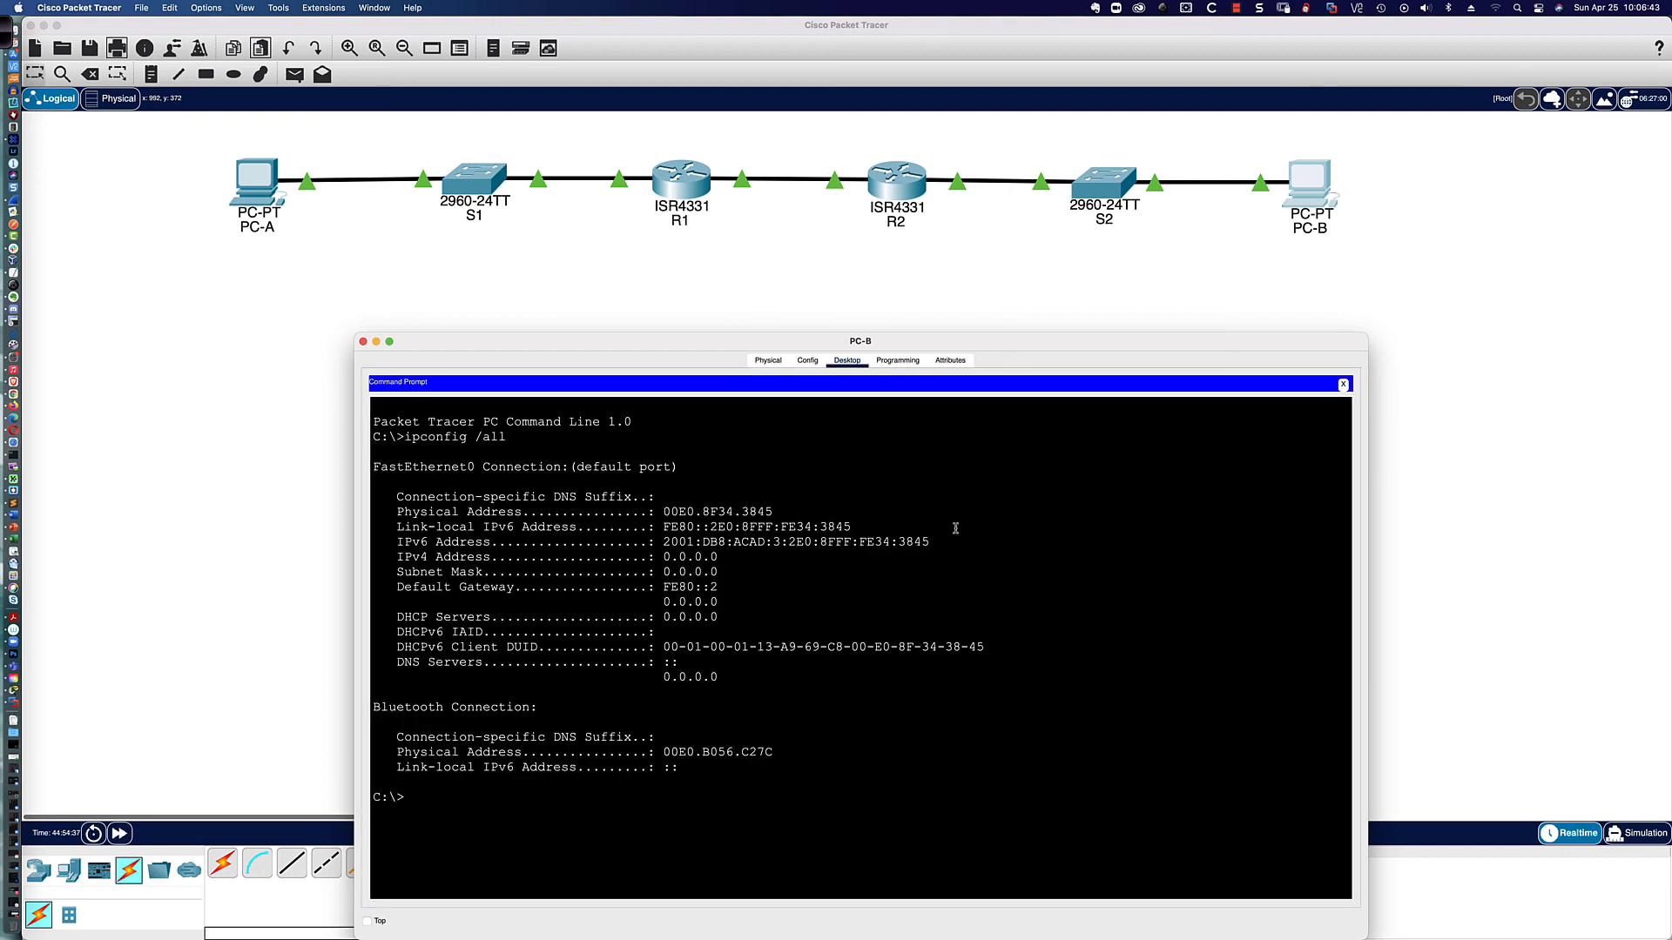
key(Up)
key(Return)
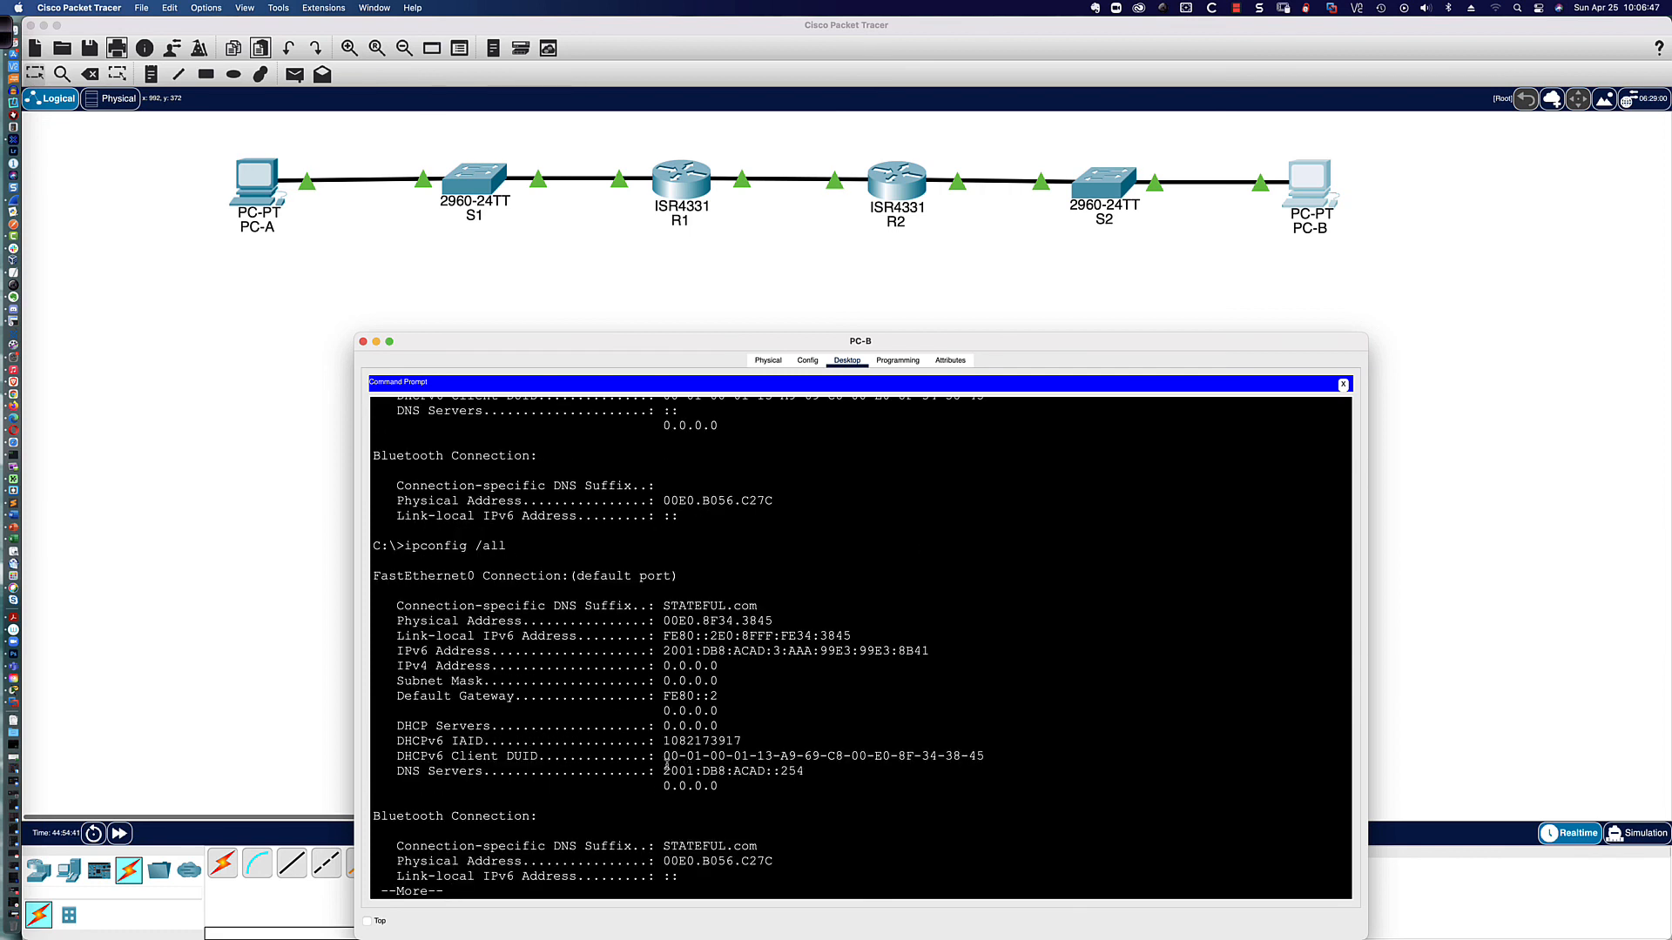
- Check the DNS server, DNS suffix, IPv6 address and link-local address in PC-B's ipconfig output
drag(665, 765, 804, 771)
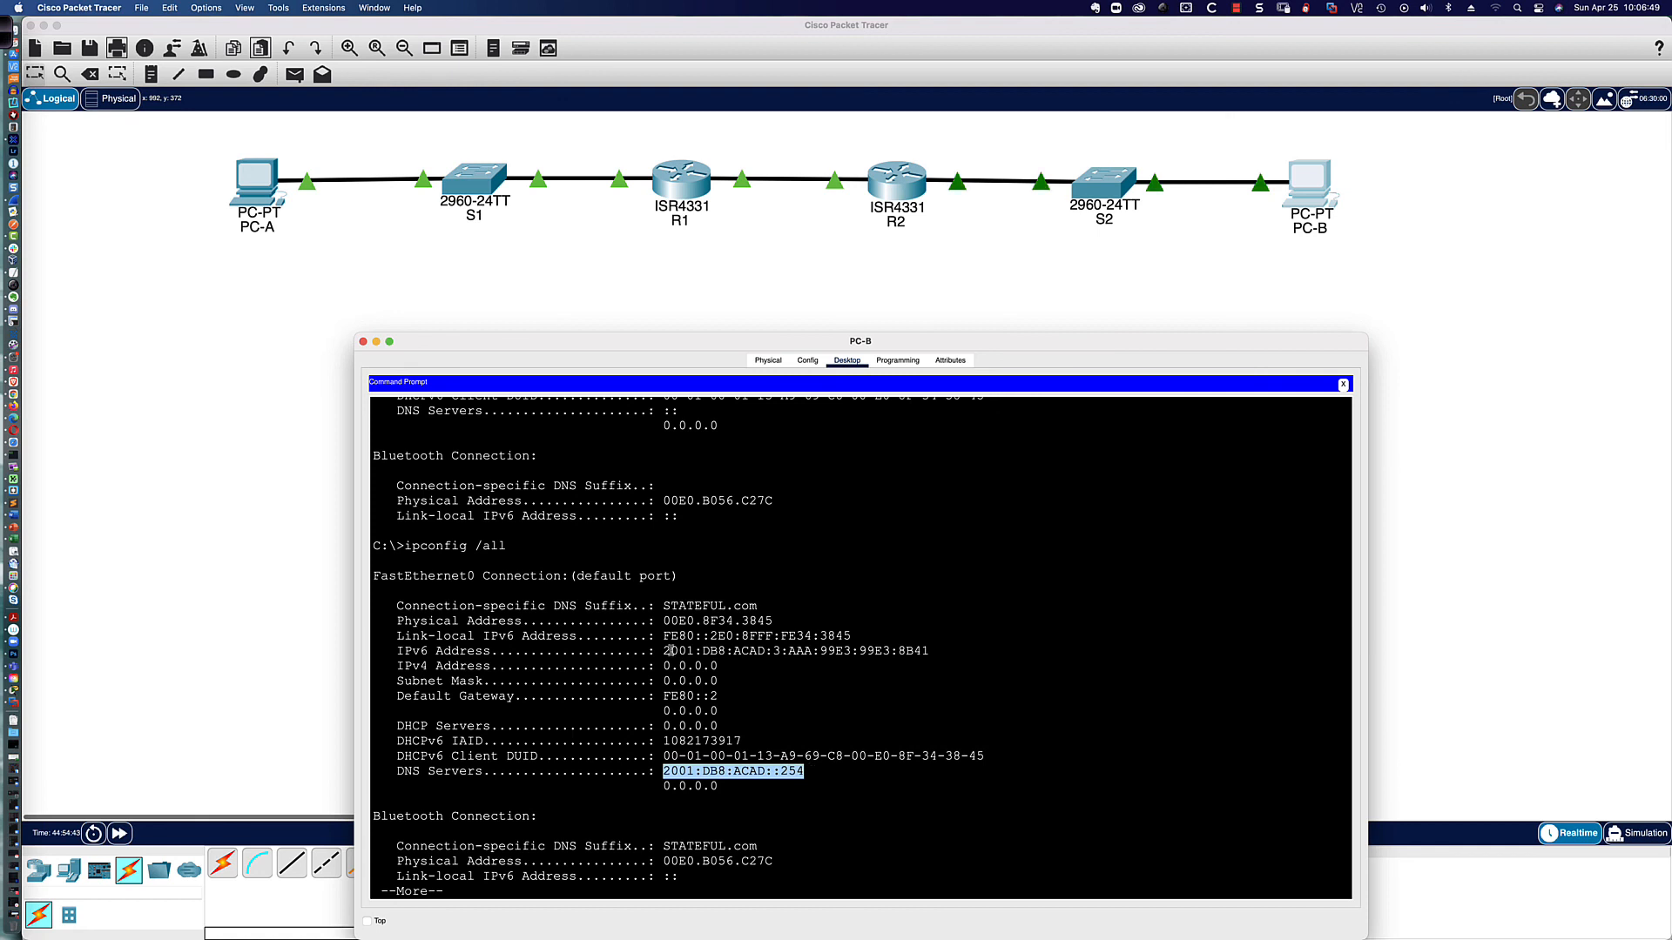
drag(665, 605, 748, 607)
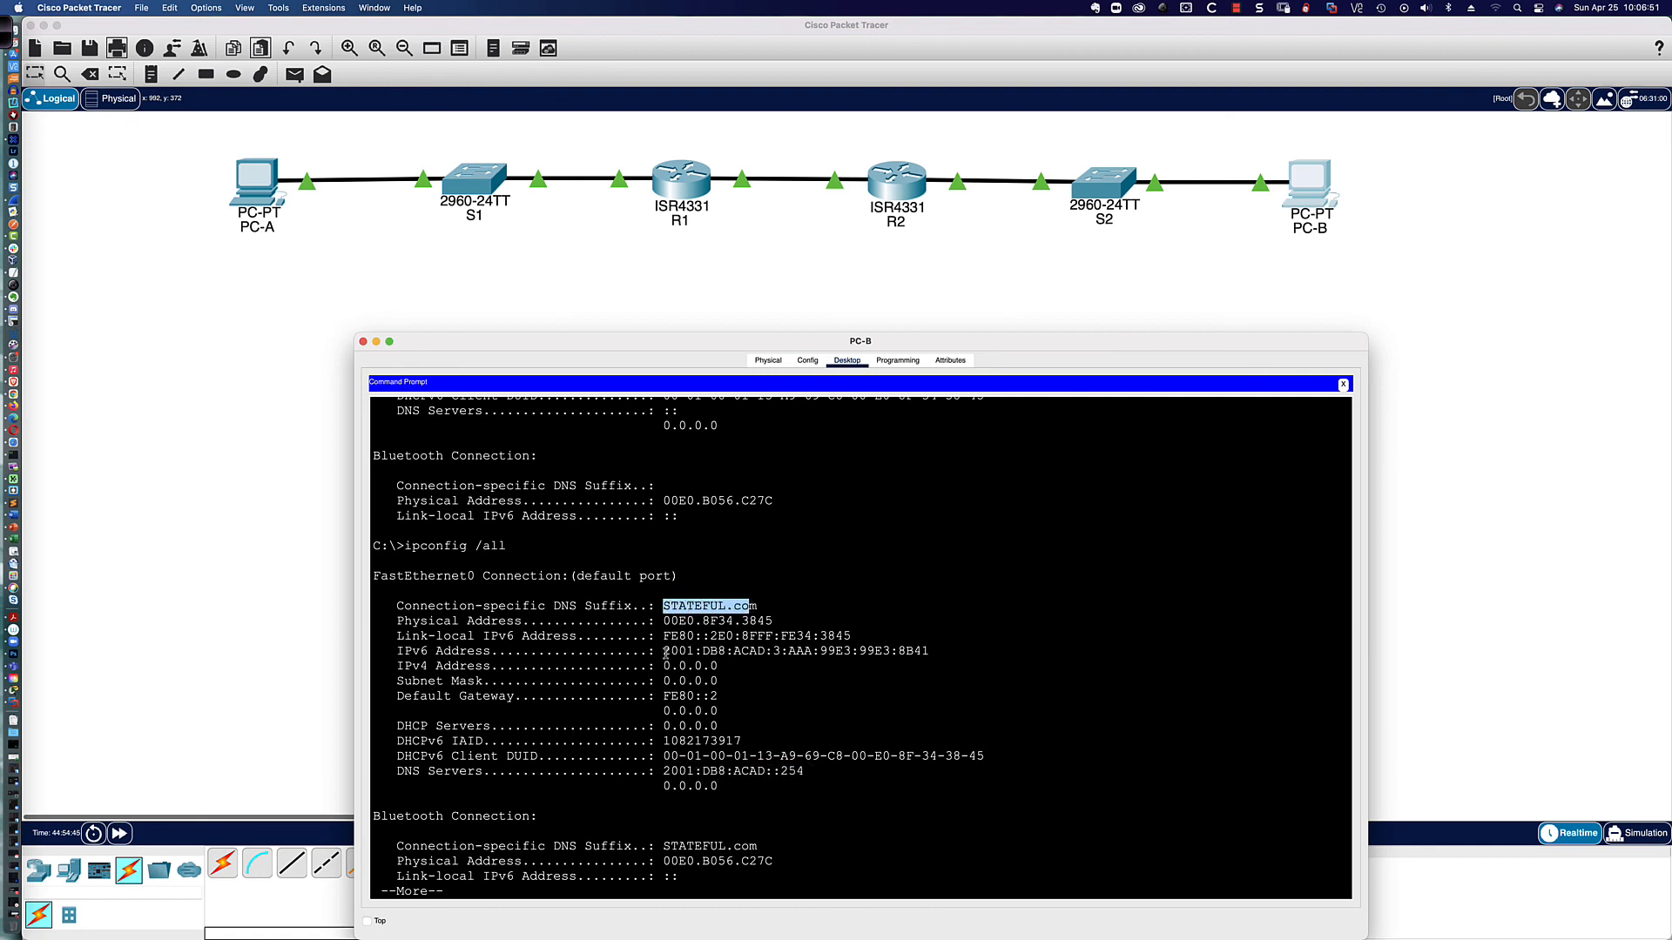
drag(664, 650, 927, 652)
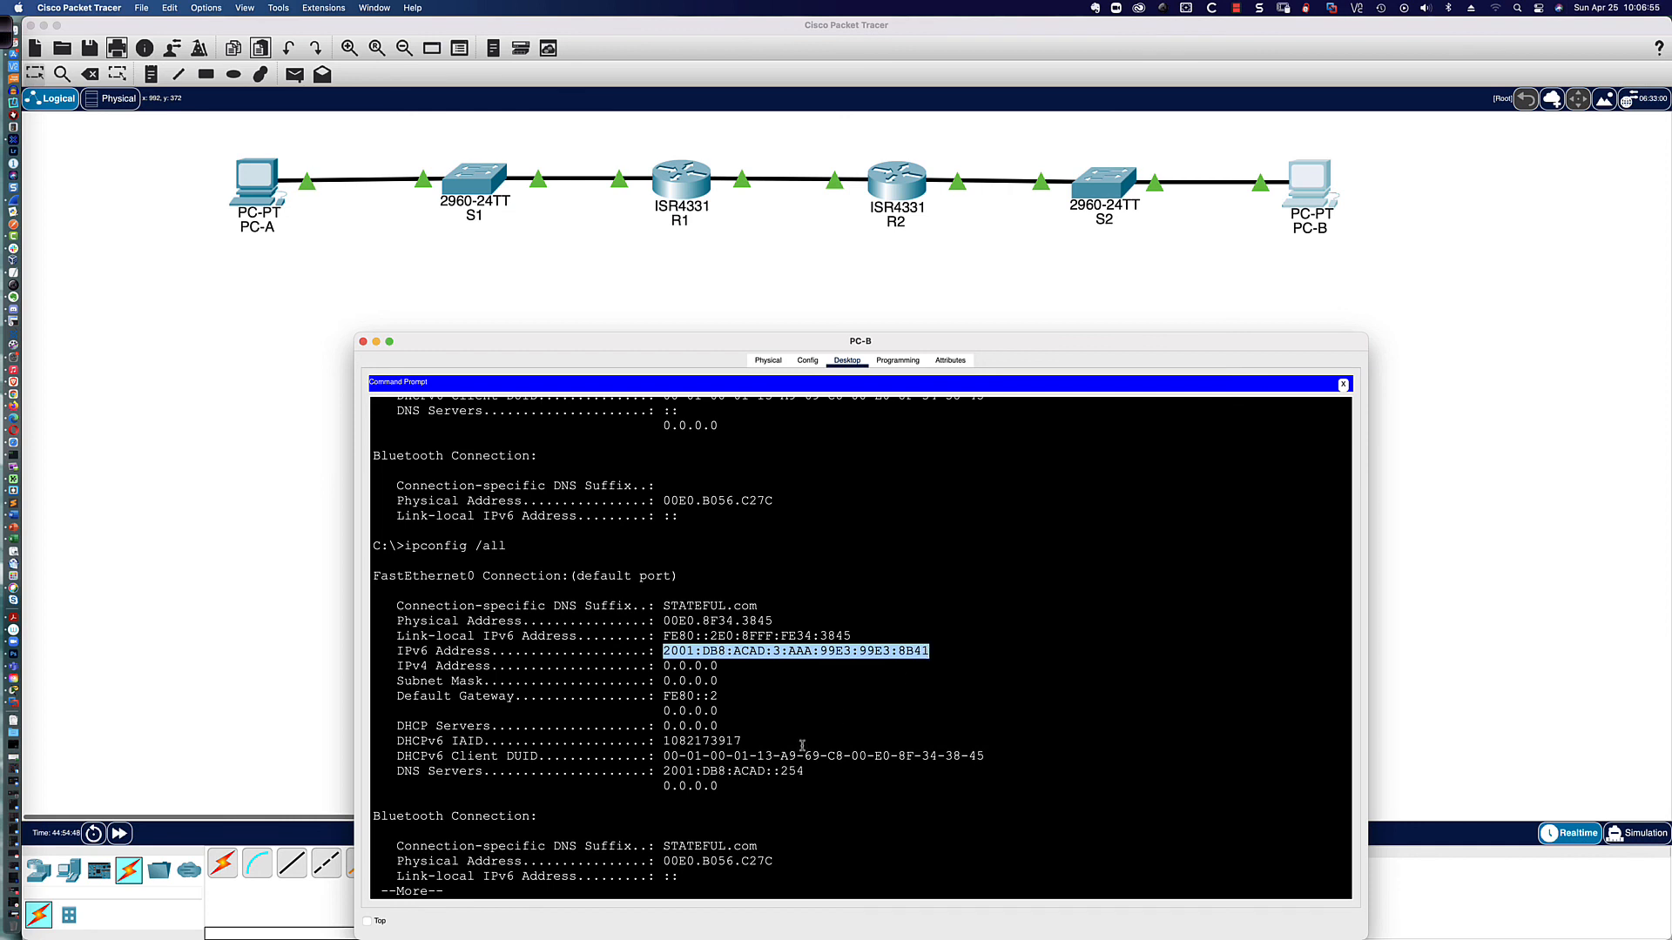
drag(662, 636, 856, 637)
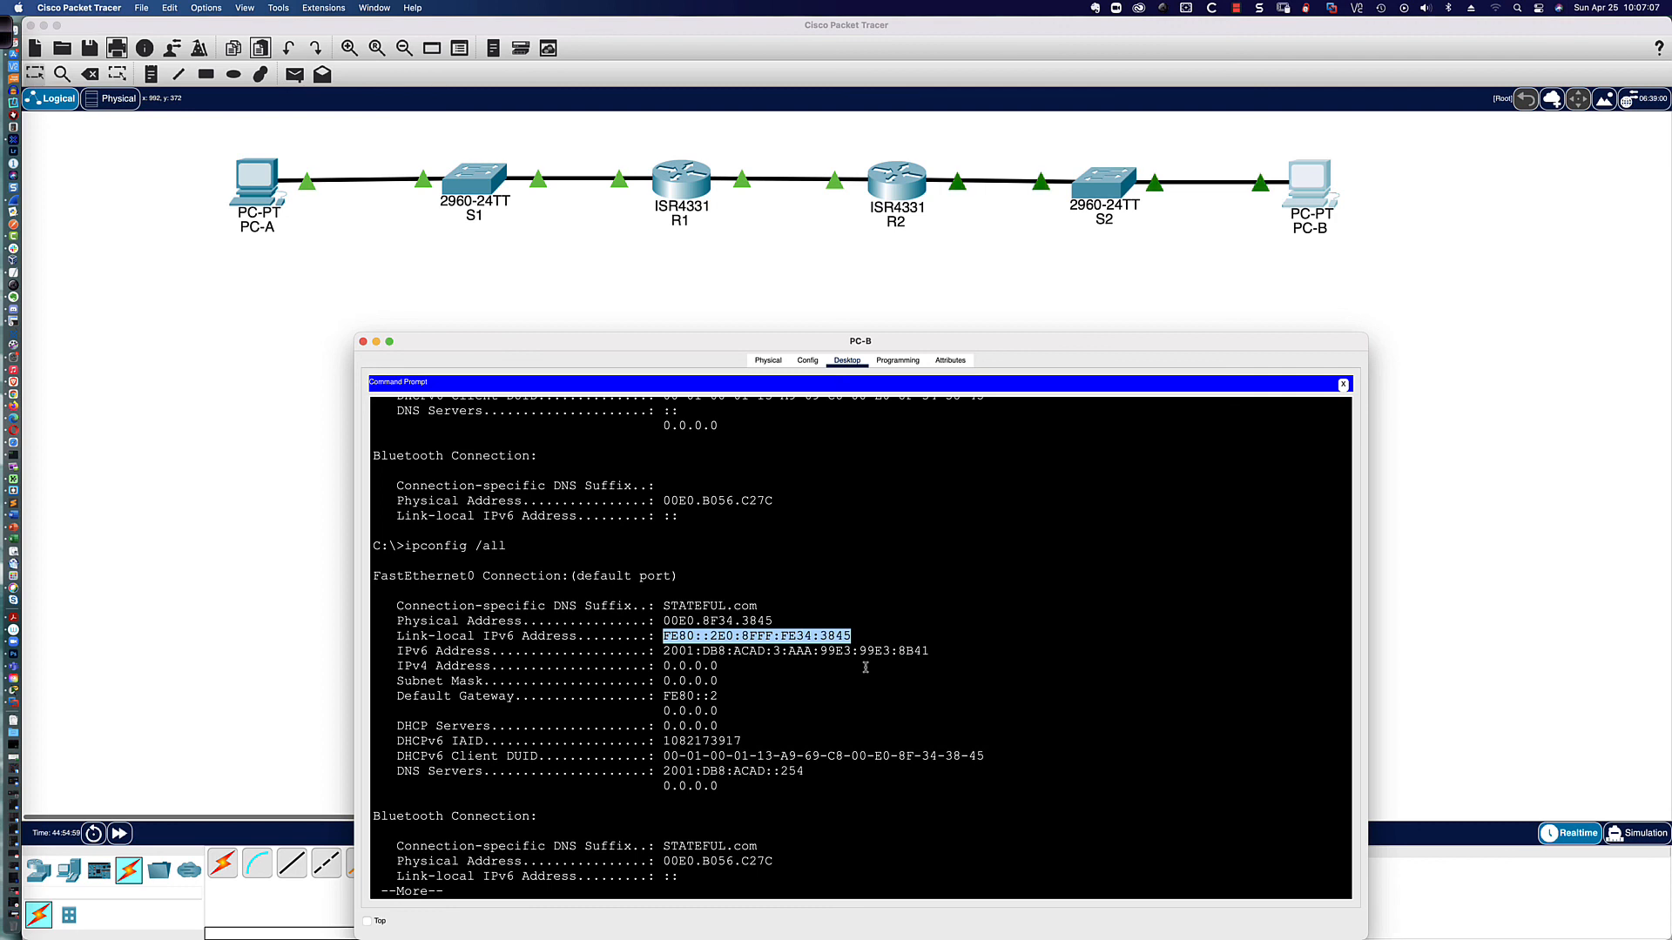
- Switch to the PowerPoint presentation for Packet Tracer Lab 8.5.1
key(super+Tab)
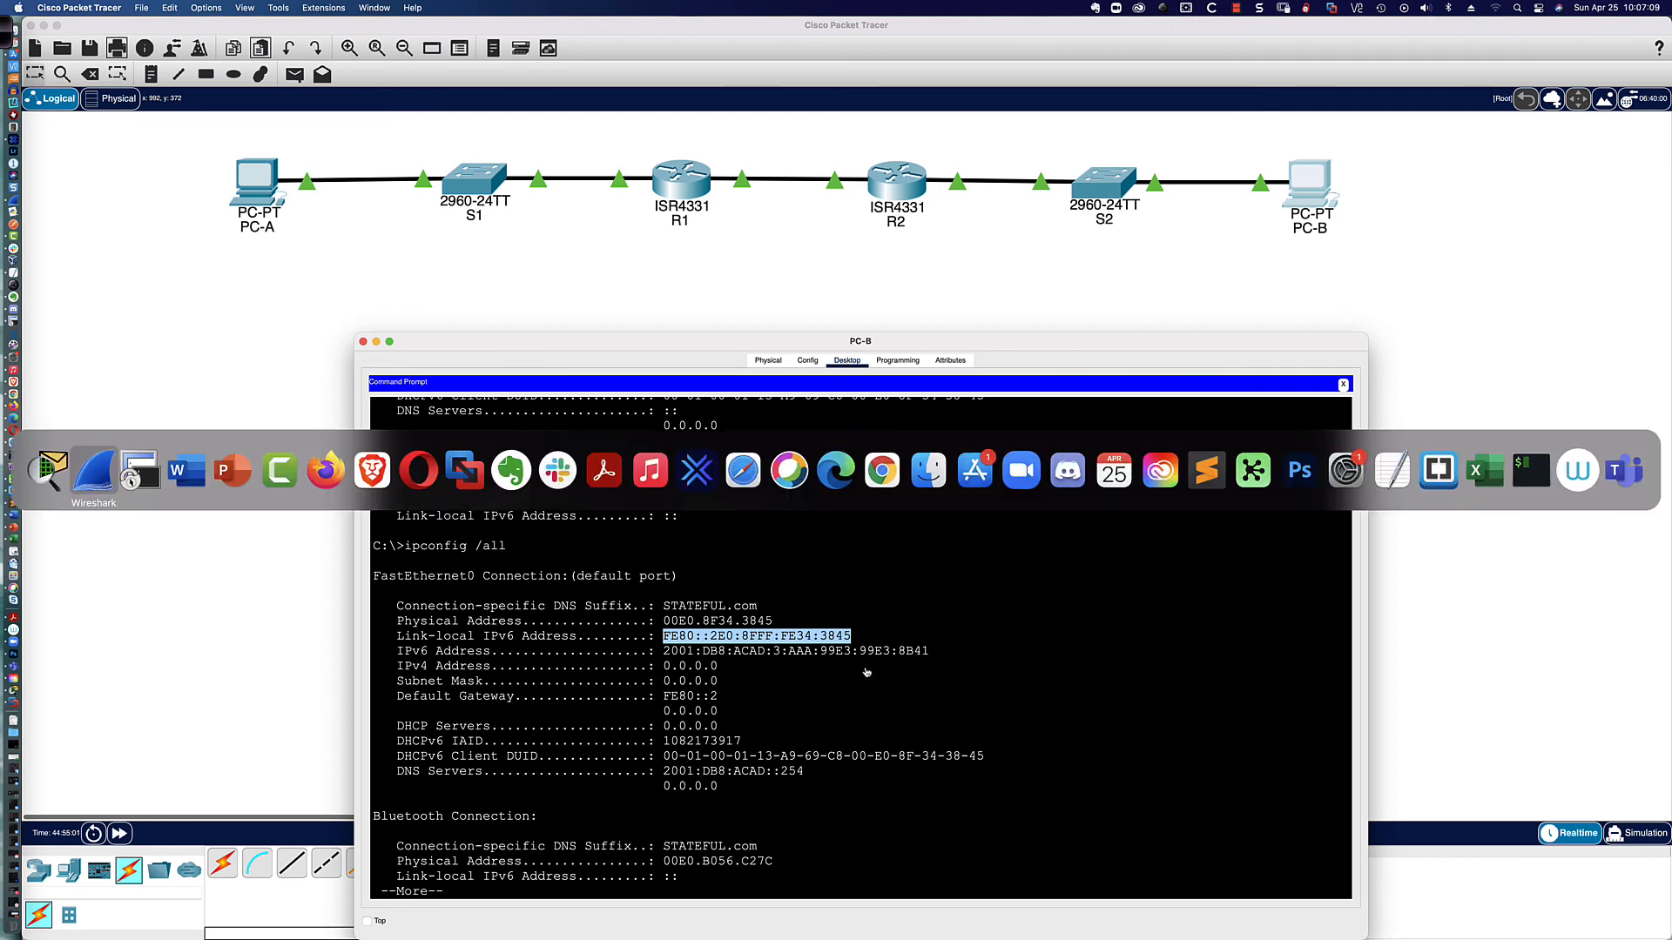
key(super+Tab)
key(super+Tab)
key(super+Tab)
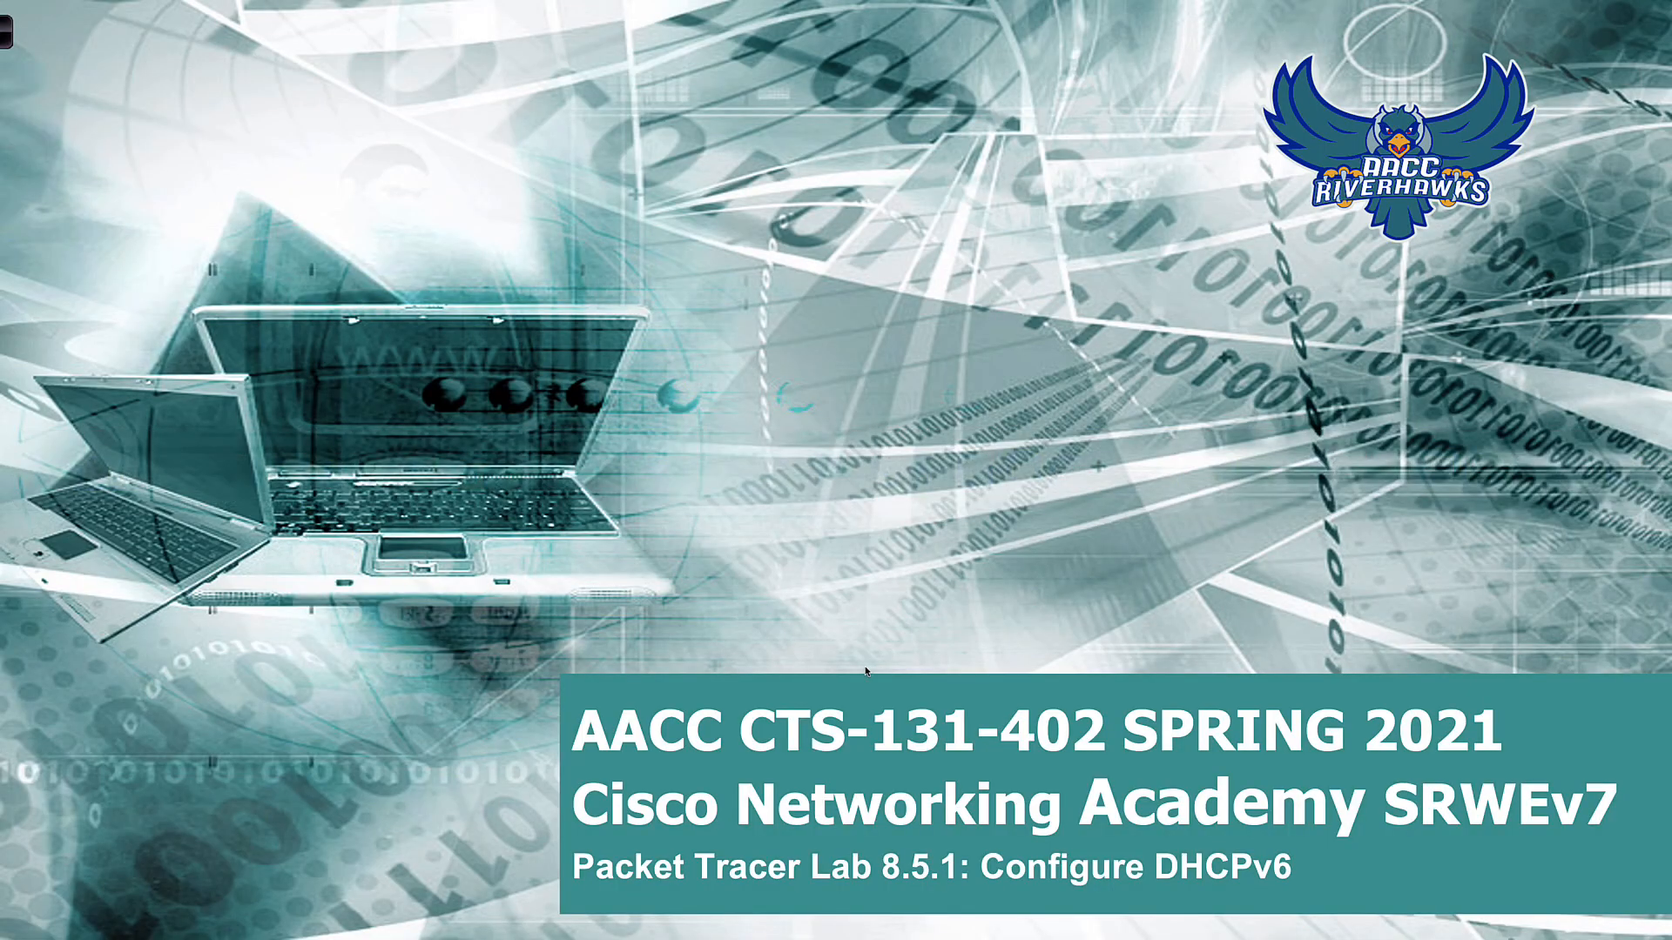